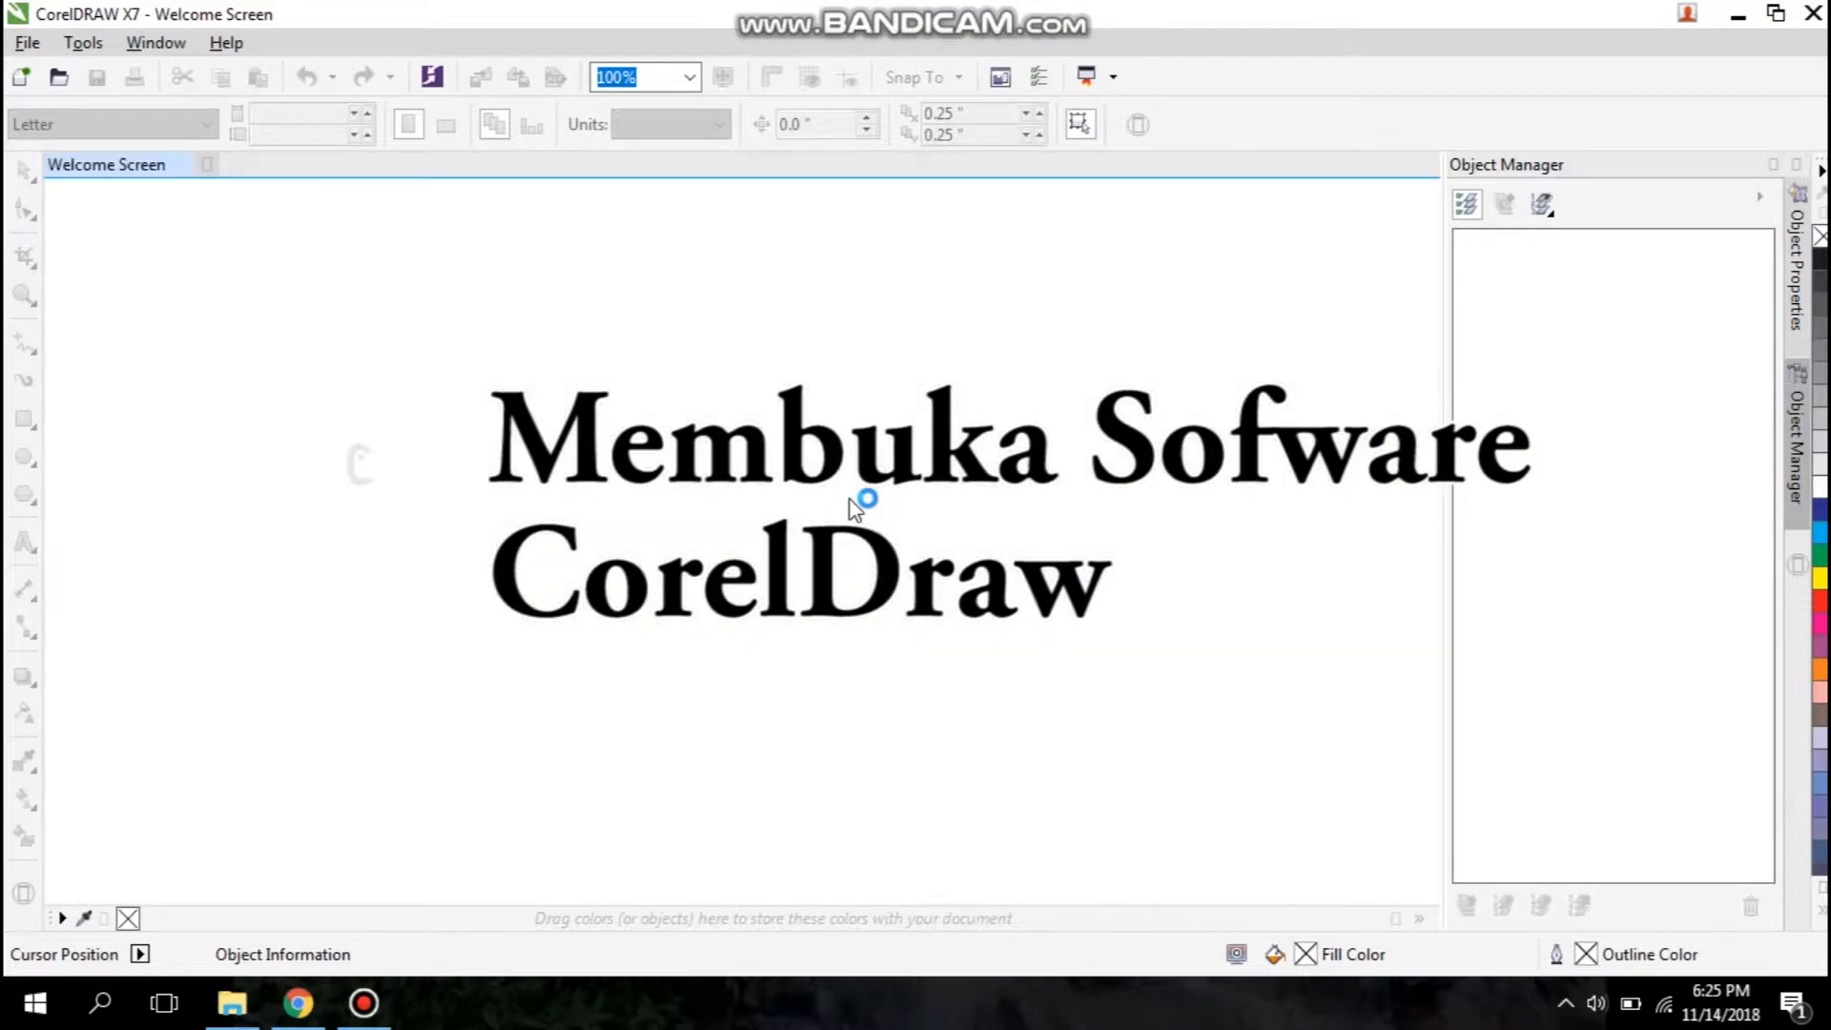
# Step: Create a new A4 document and place the artistic text "a" in Arial on the upper part of the page
pyautogui.hotkey('ctrl', 'n')
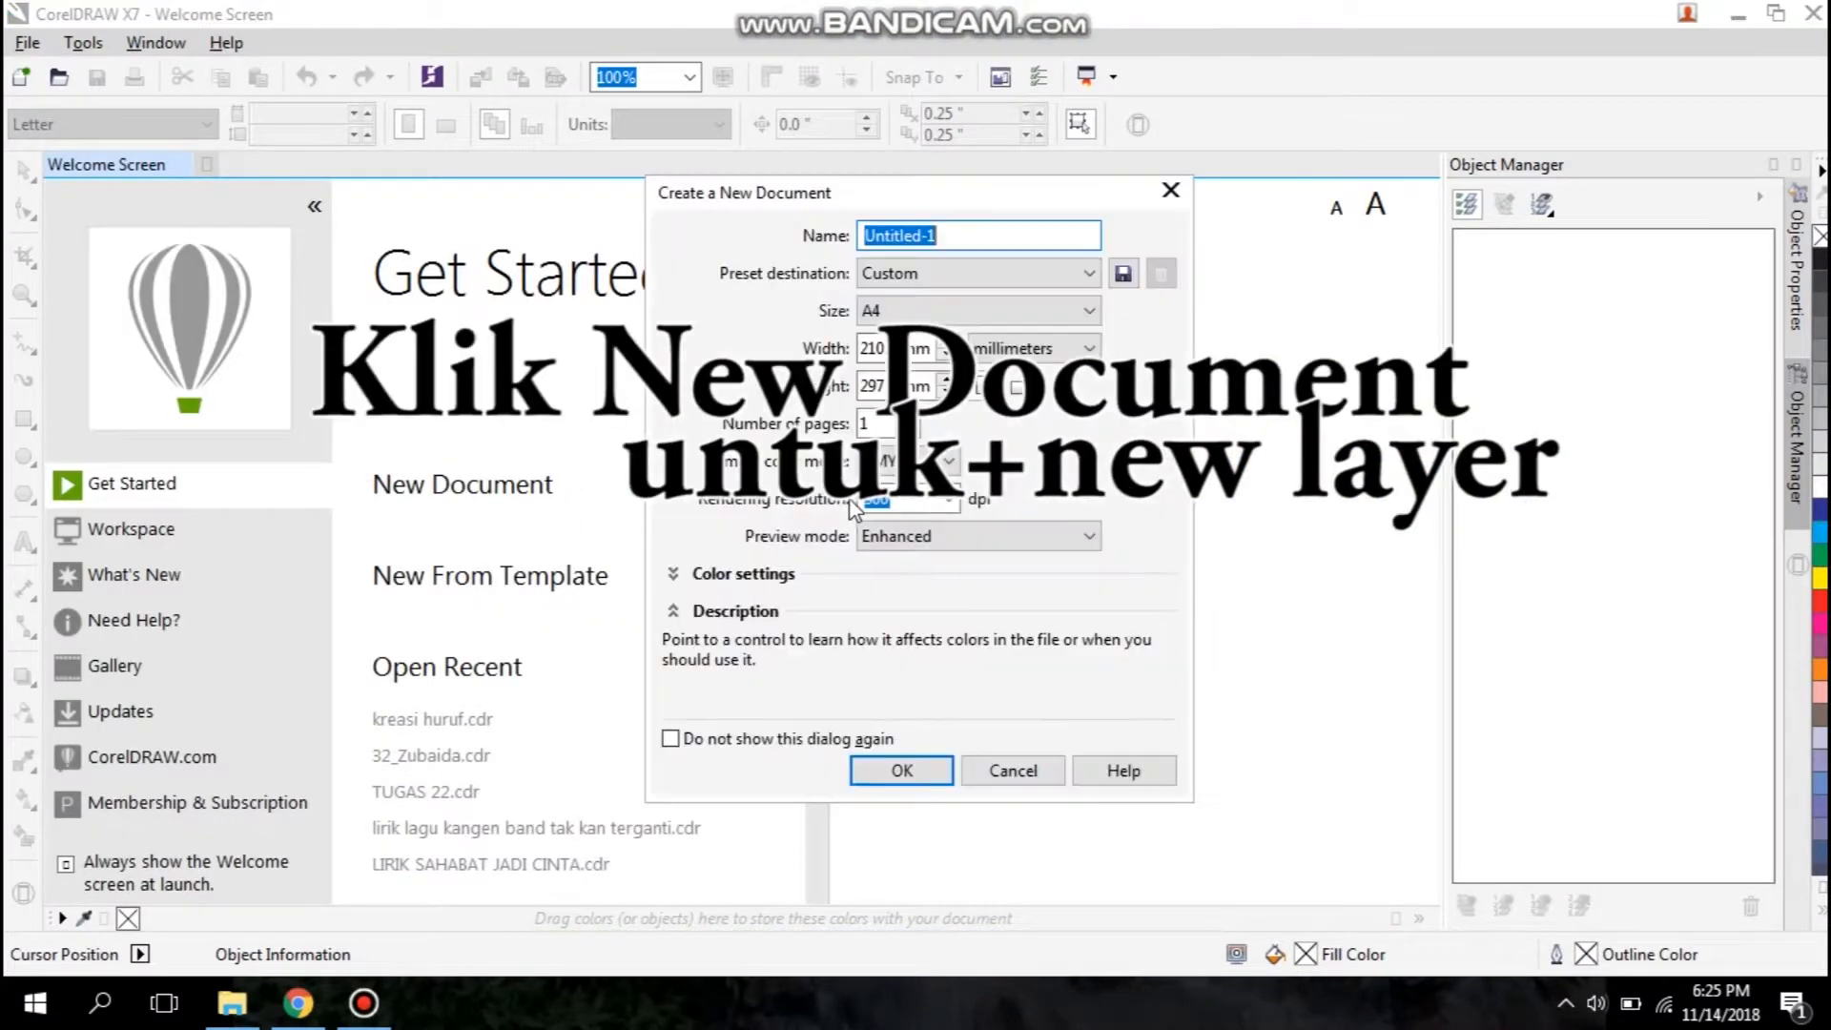
pyautogui.click(941, 775)
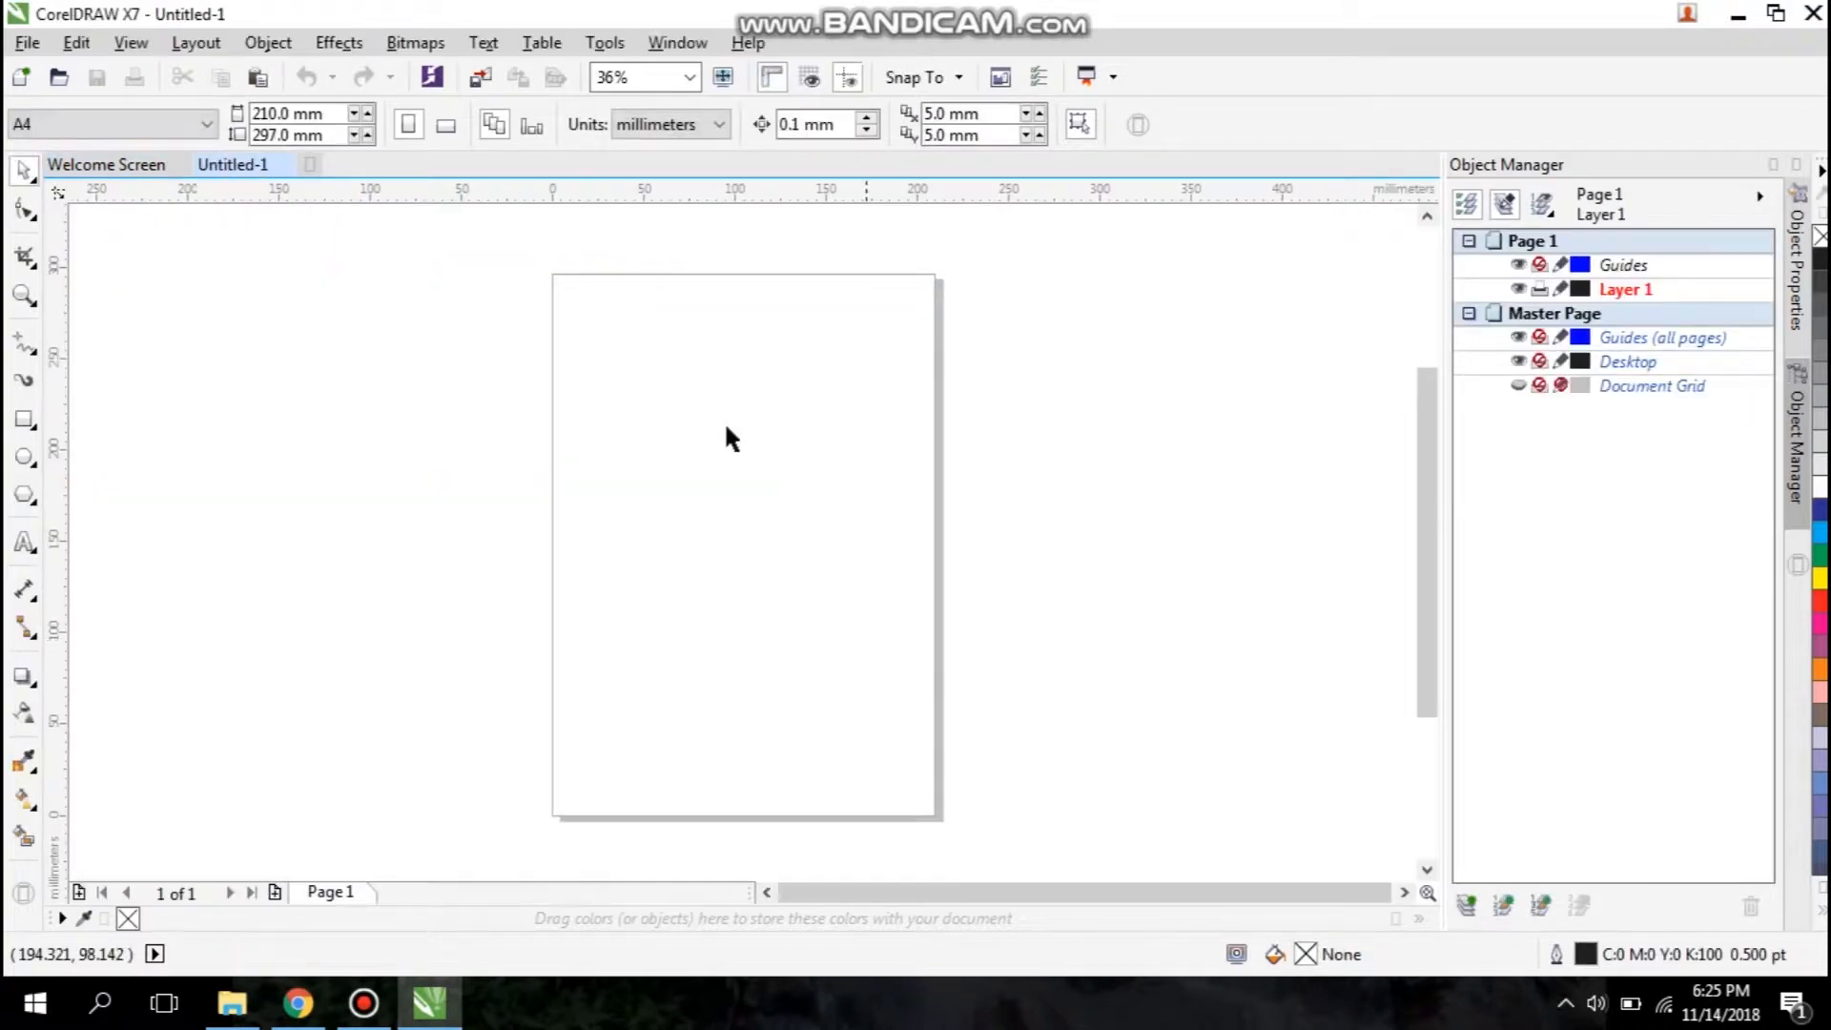
pyautogui.click(24, 541)
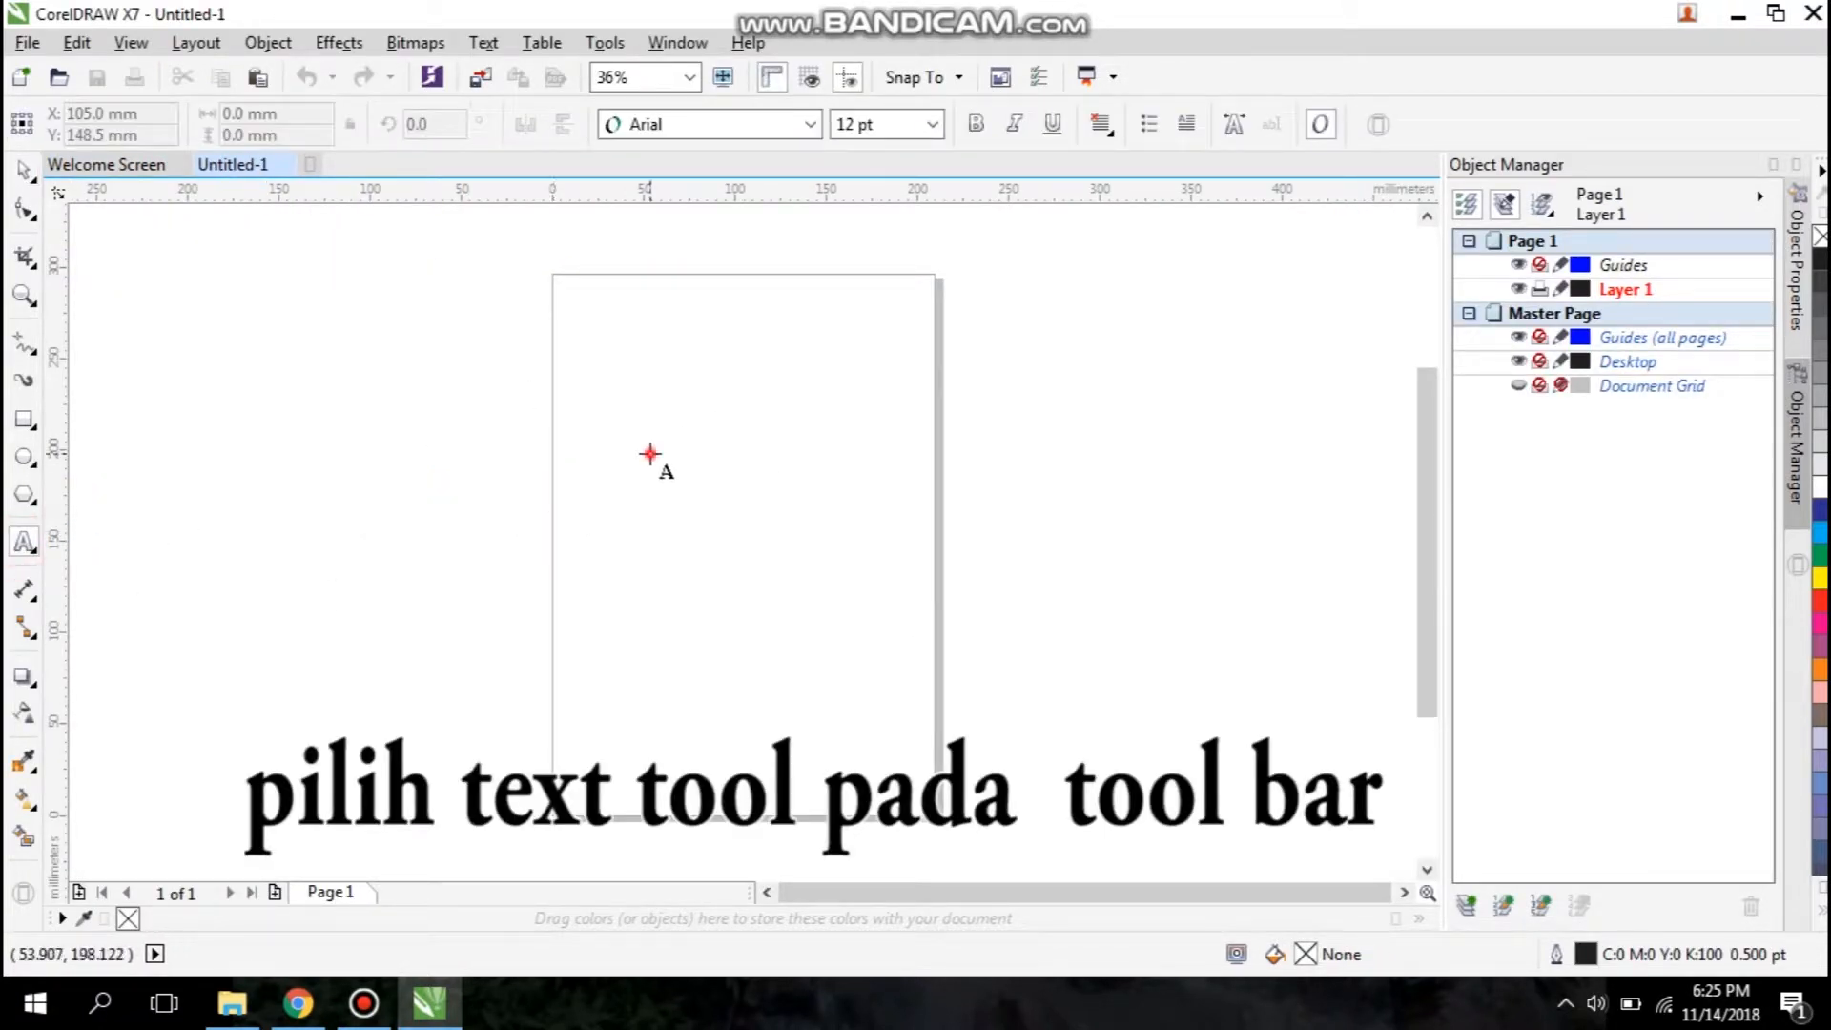
pyautogui.click(652, 454)
pyautogui.write('a')
pyautogui.press('Escape')
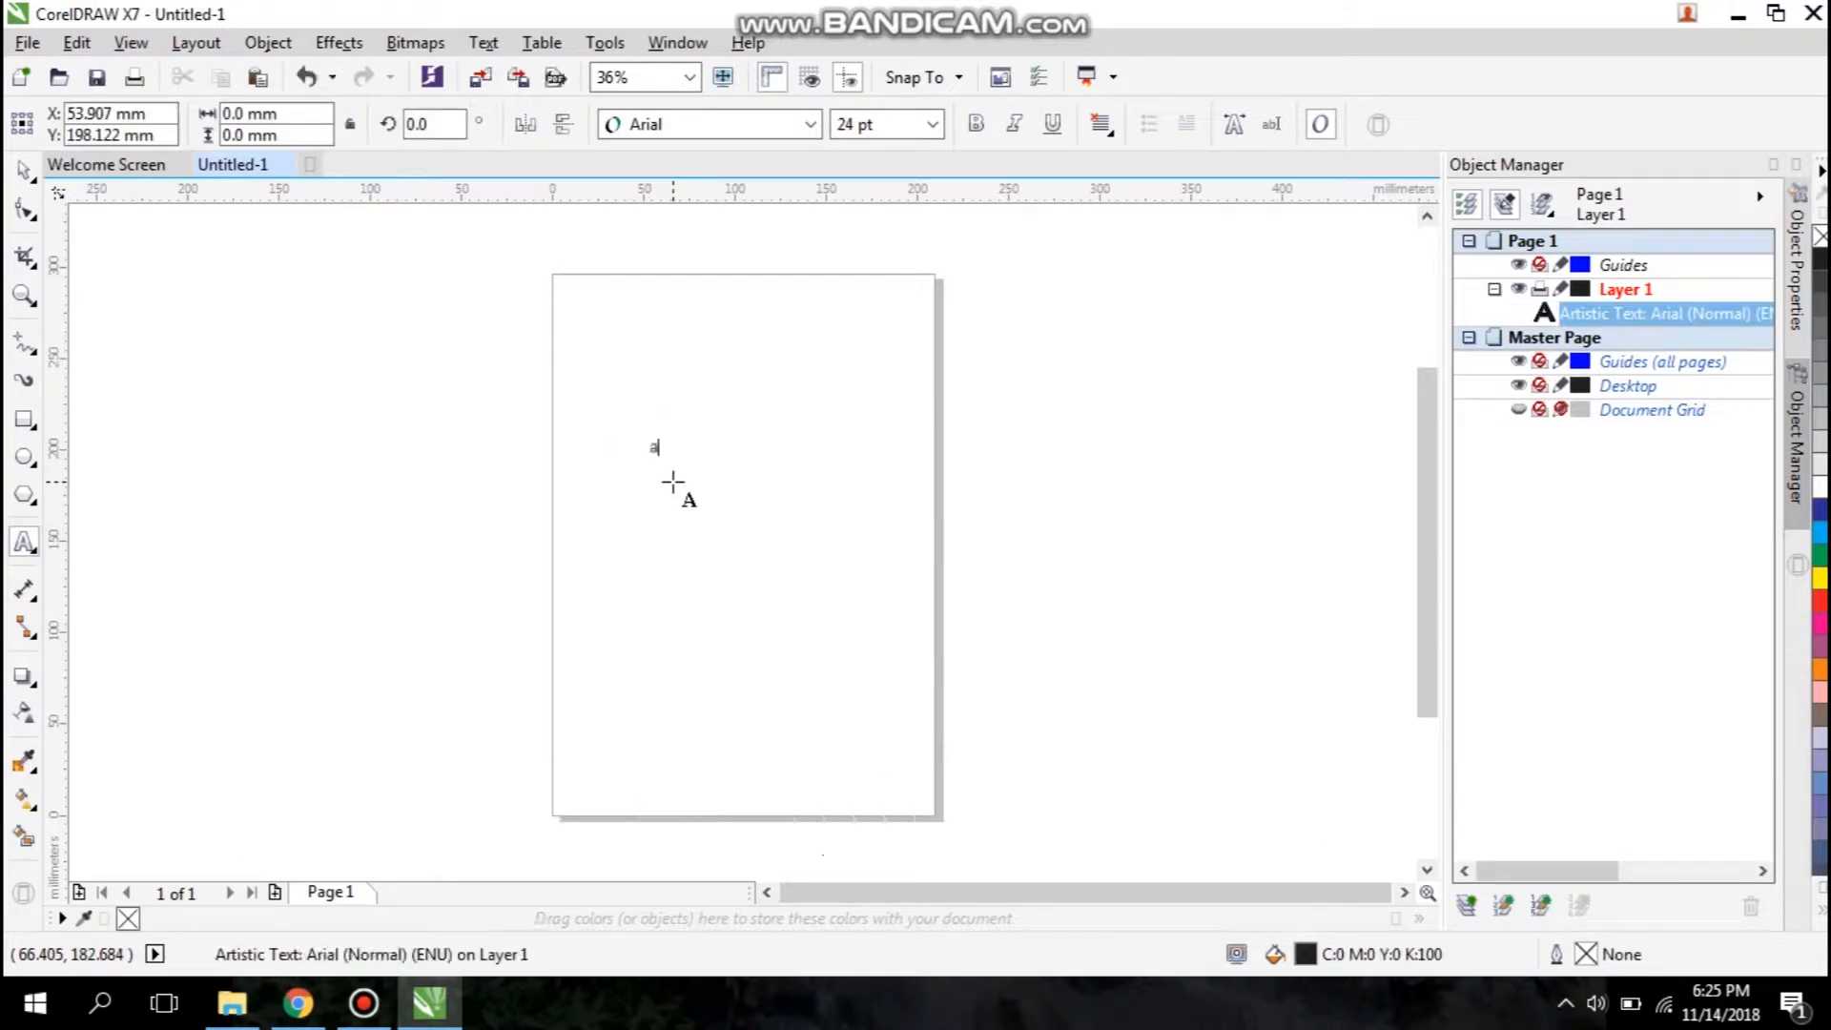
# Step: Enlarge the letter "a" to about 43 mm wide and 49 mm high
pyautogui.moveTo(636, 465); pyautogui.dragTo(604, 511)
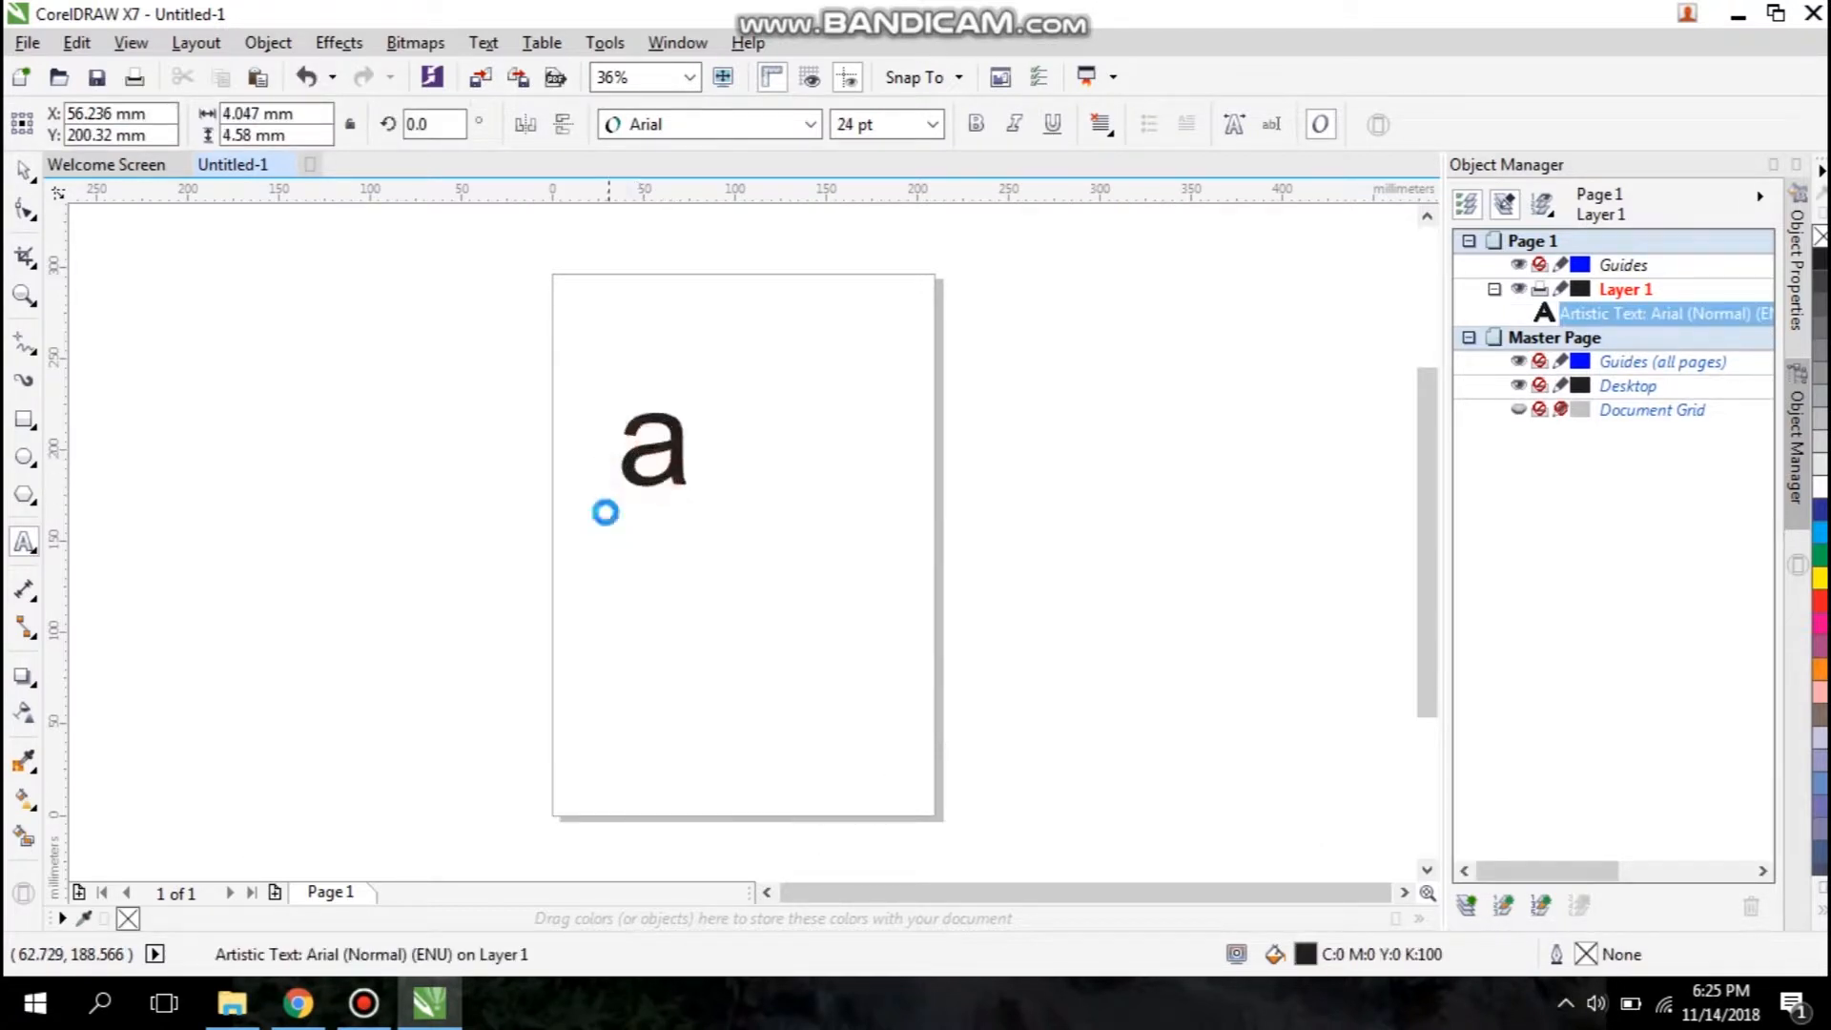
pyautogui.click(21, 169)
pyautogui.click(609, 463)
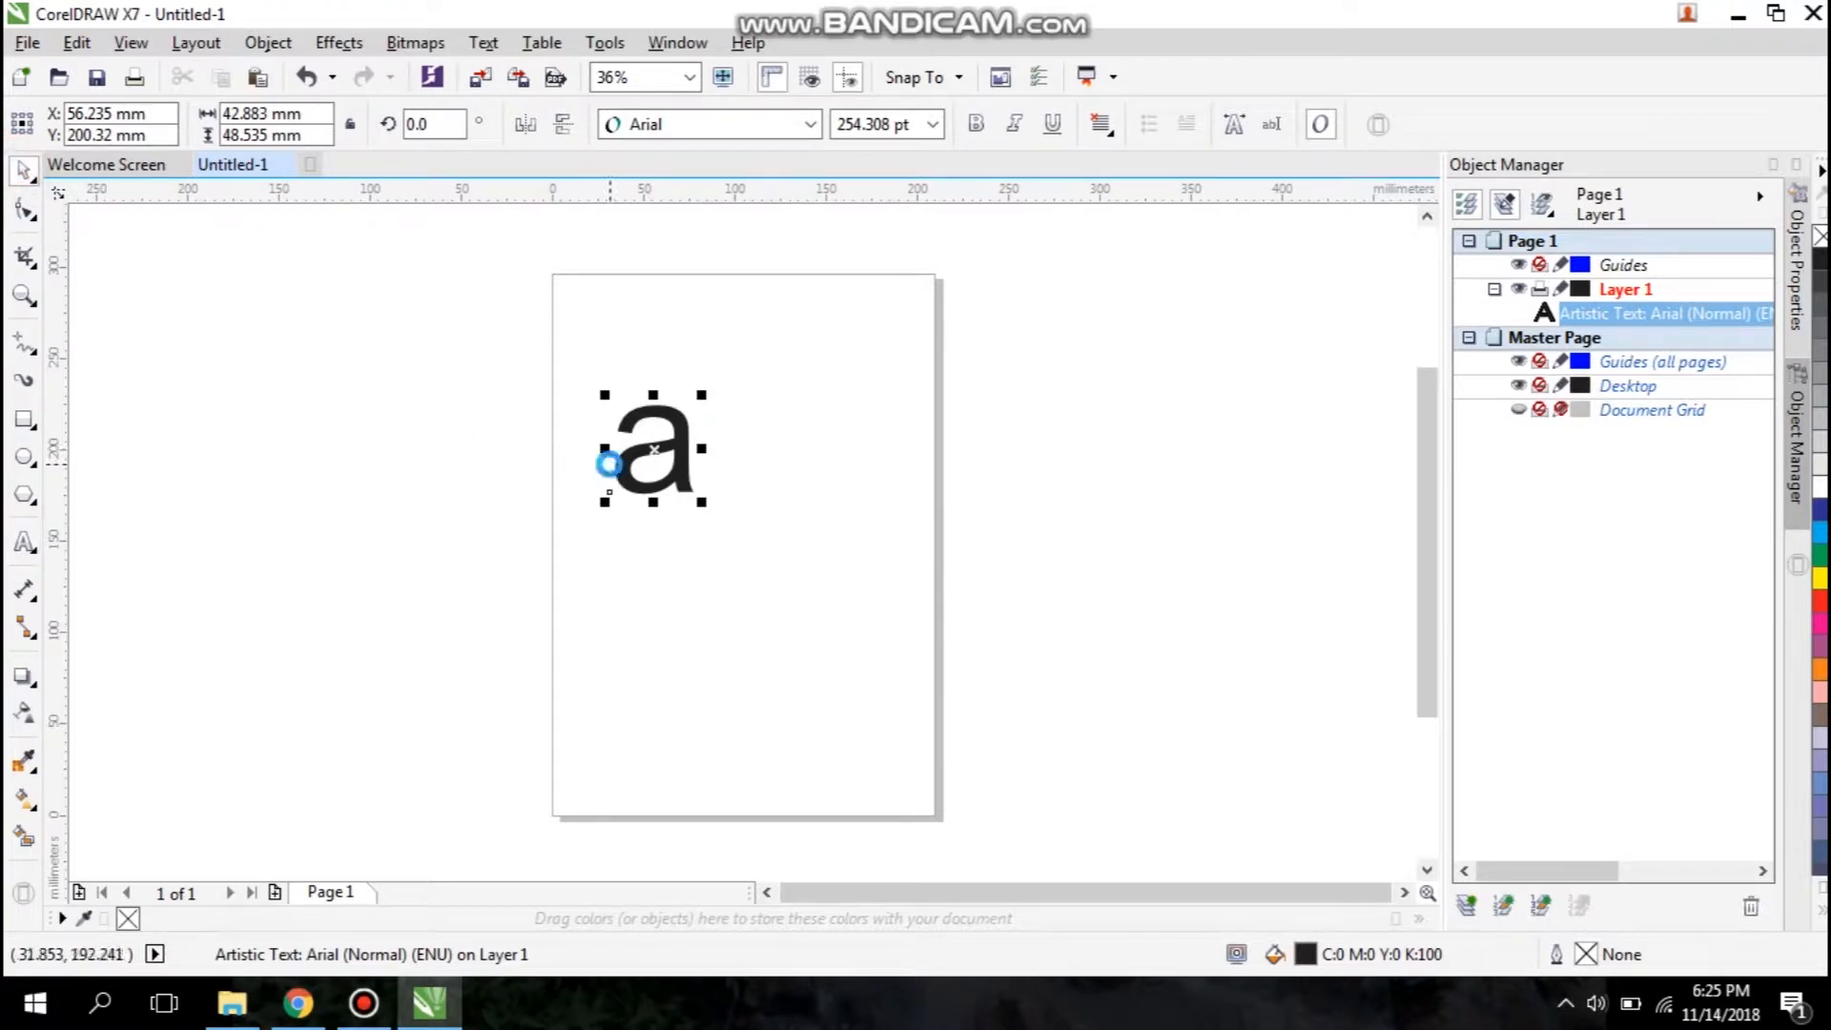
# Step: Build a four-letter block by mirroring a copy of the letter downward and a copy of that pair to the right
pyautogui.hotkey('ctrl', 'v')
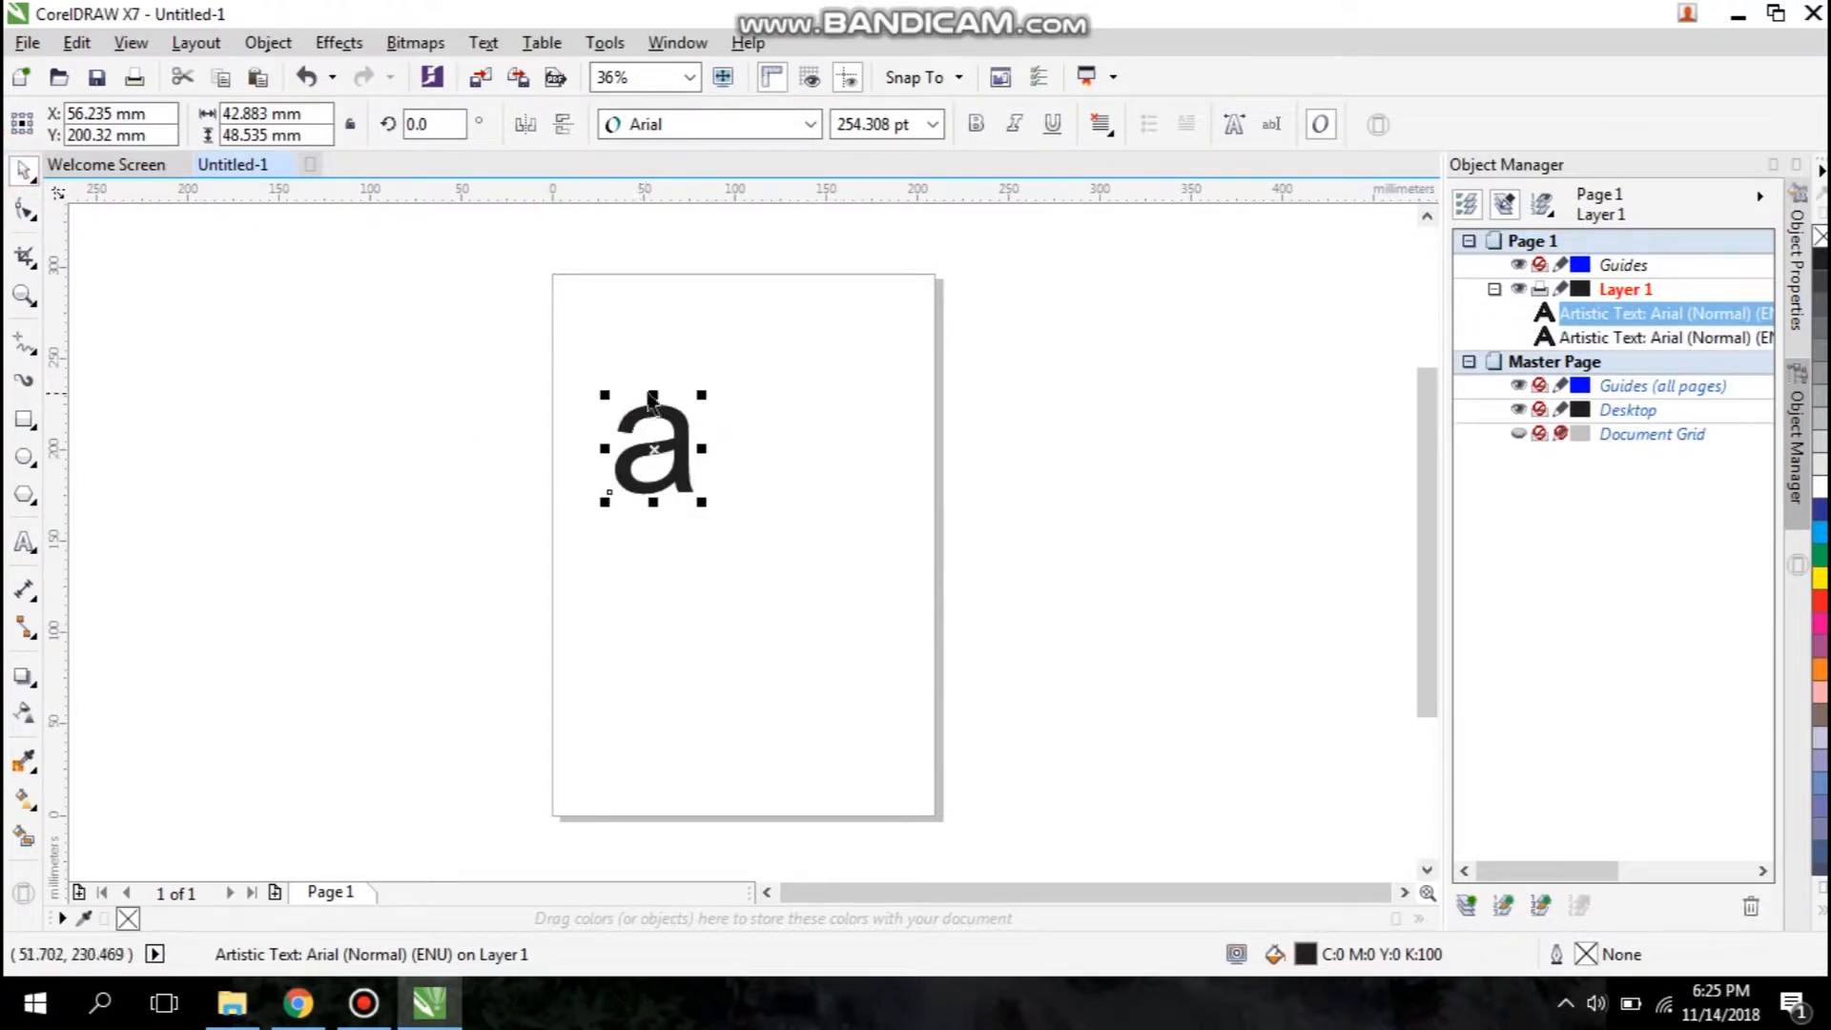
pyautogui.moveTo(652, 397); pyautogui.dragTo(653, 582)
pyautogui.moveTo(562, 374); pyautogui.dragTo(734, 629)
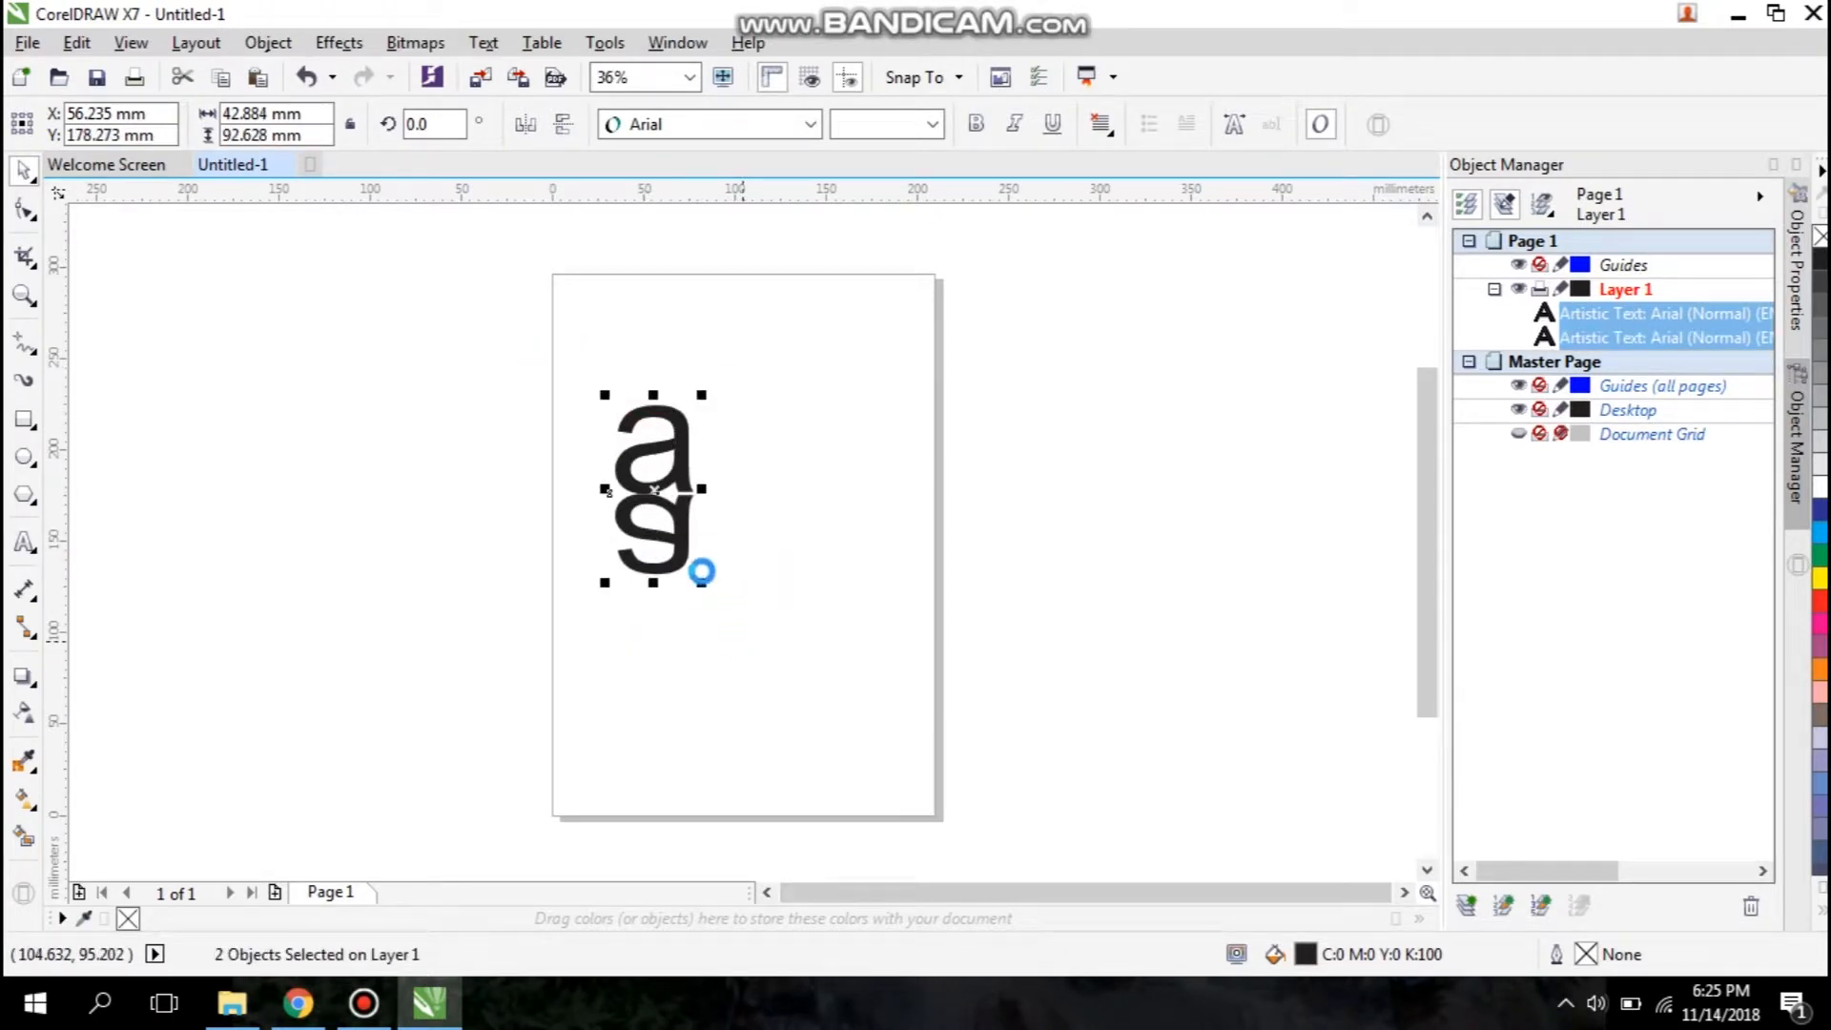
pyautogui.hotkey('ctrl', 'v')
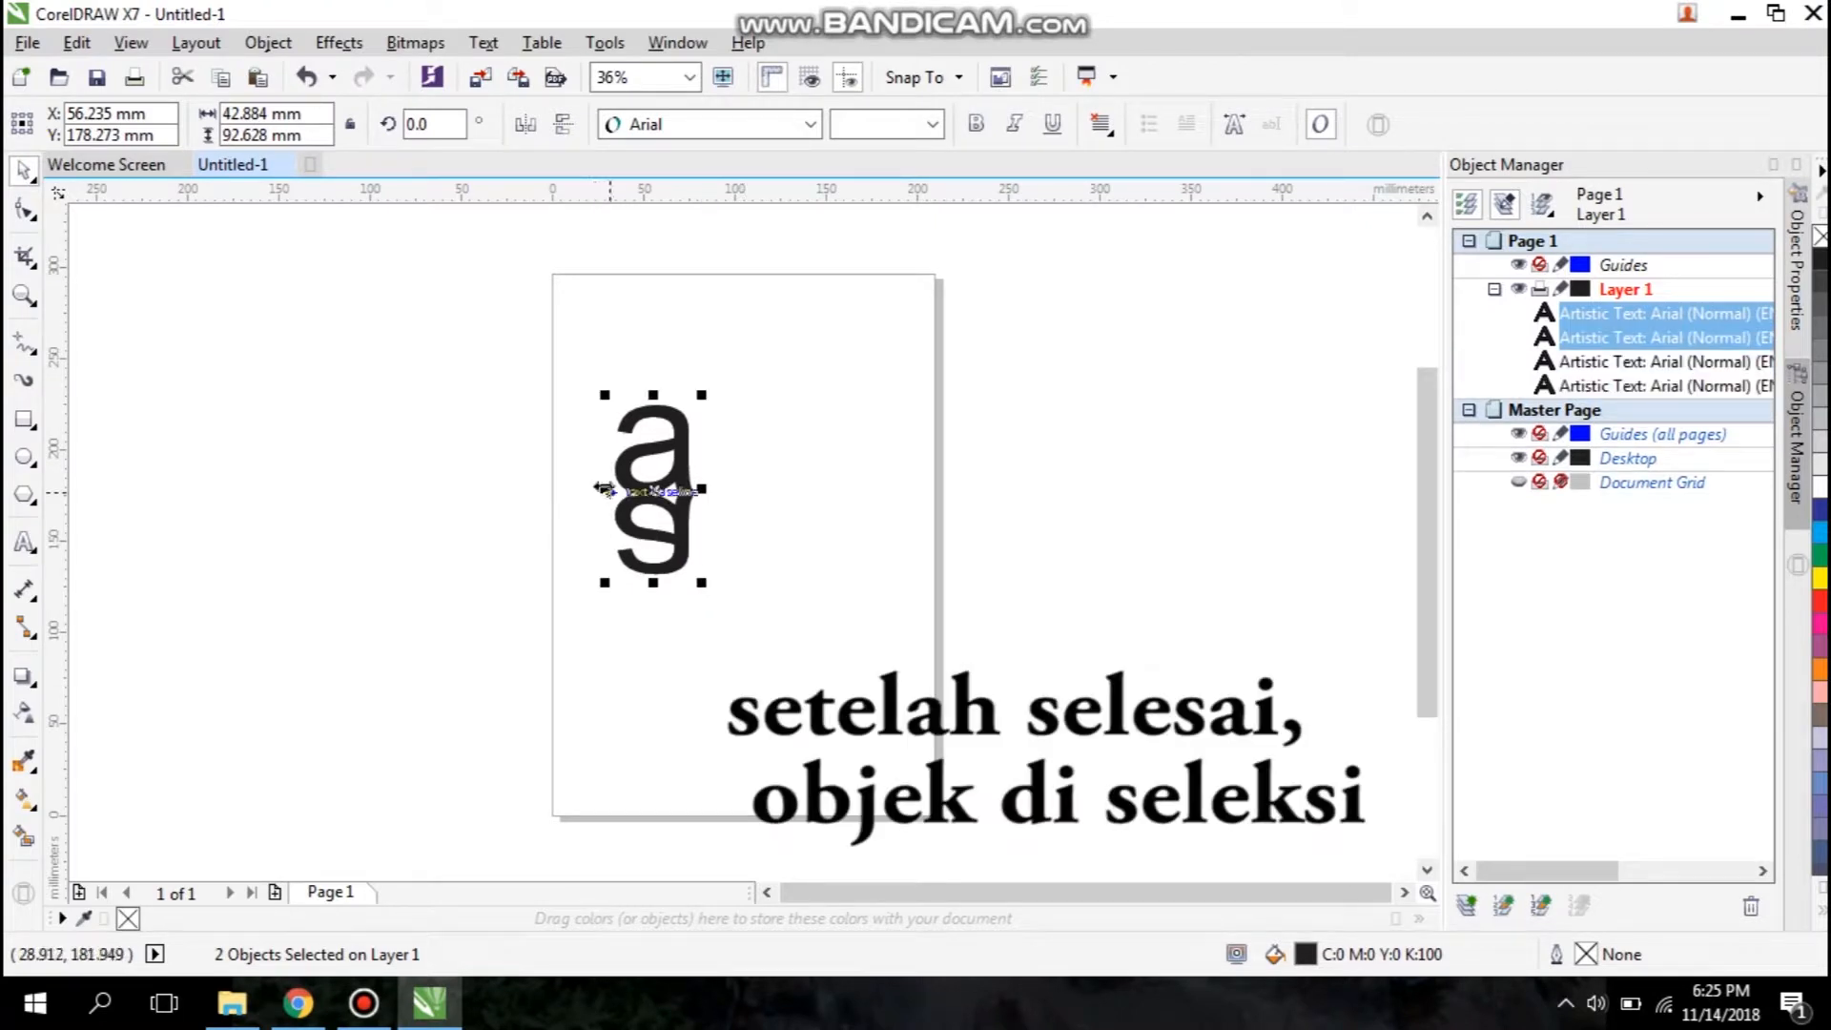
pyautogui.moveTo(604, 489); pyautogui.dragTo(780, 490)
# Step: Duplicate the four-letter block in place and rotate the copy about 272° around its centre
pyautogui.moveTo(558, 353); pyautogui.dragTo(812, 651)
pyautogui.hotkey('ctrl', 'v')
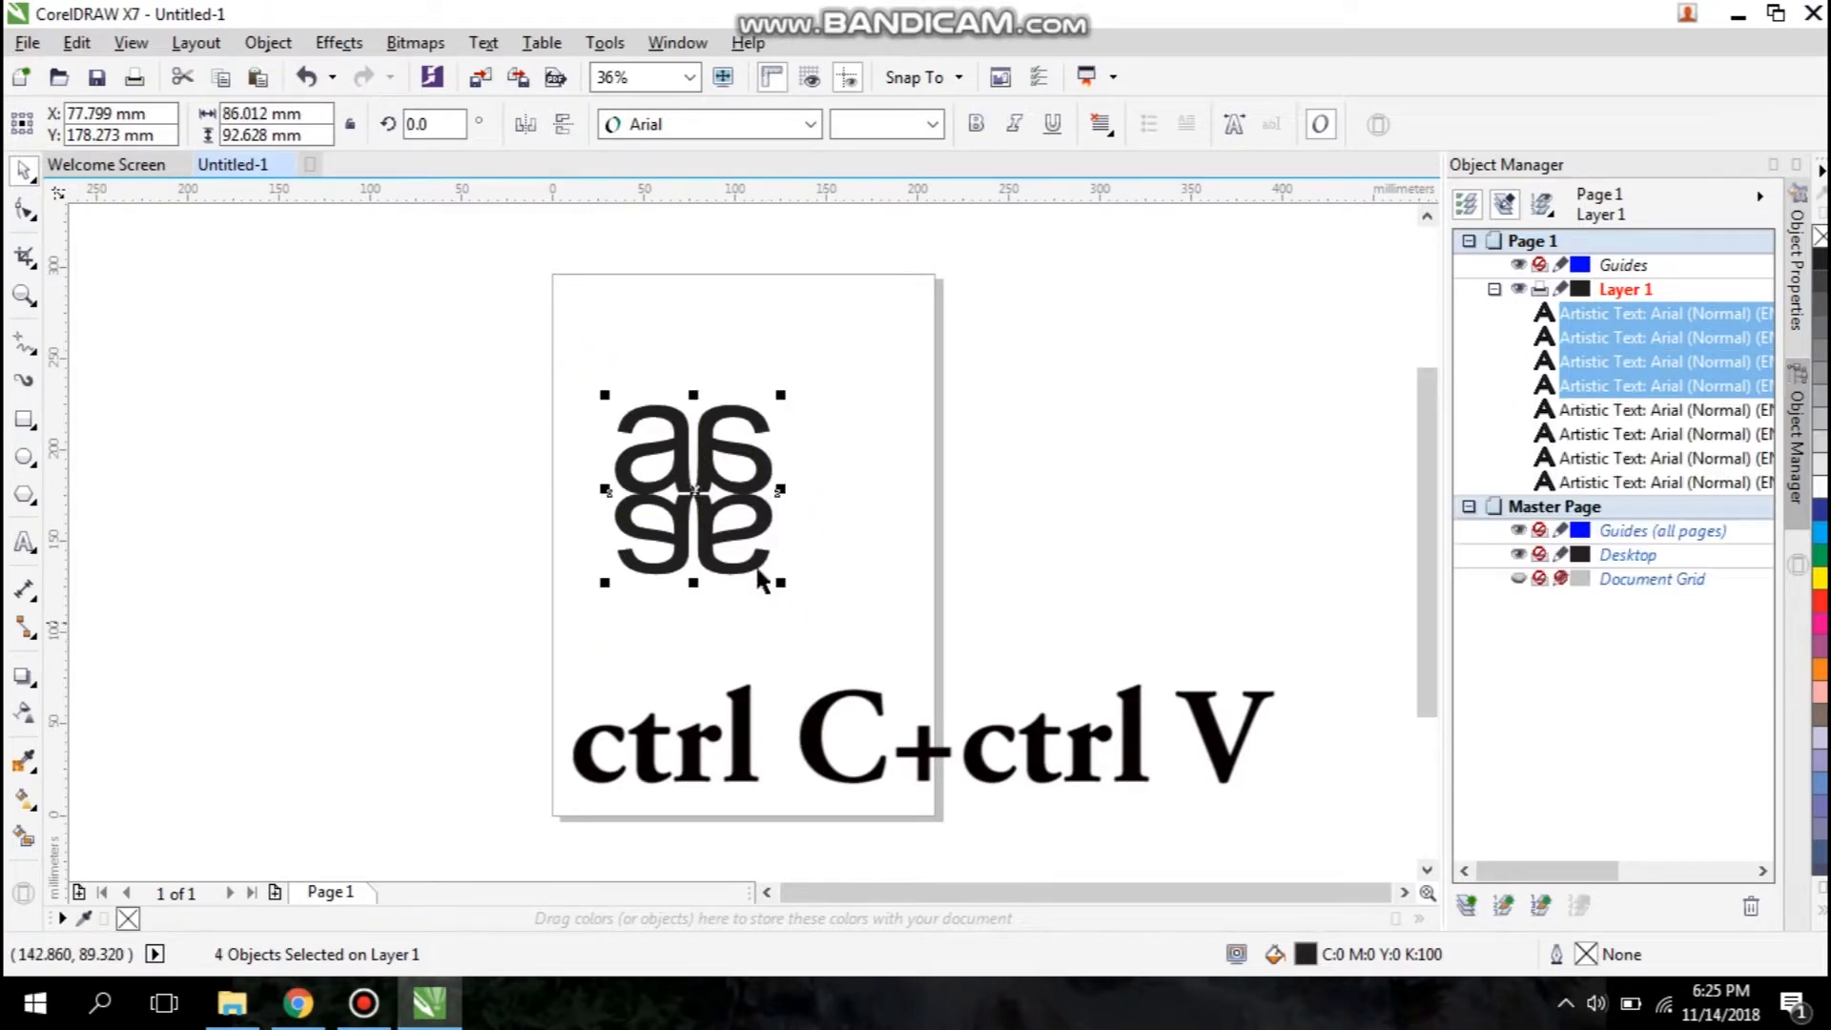
pyautogui.click(701, 494)
pyautogui.moveTo(782, 398); pyautogui.dragTo(830, 611)
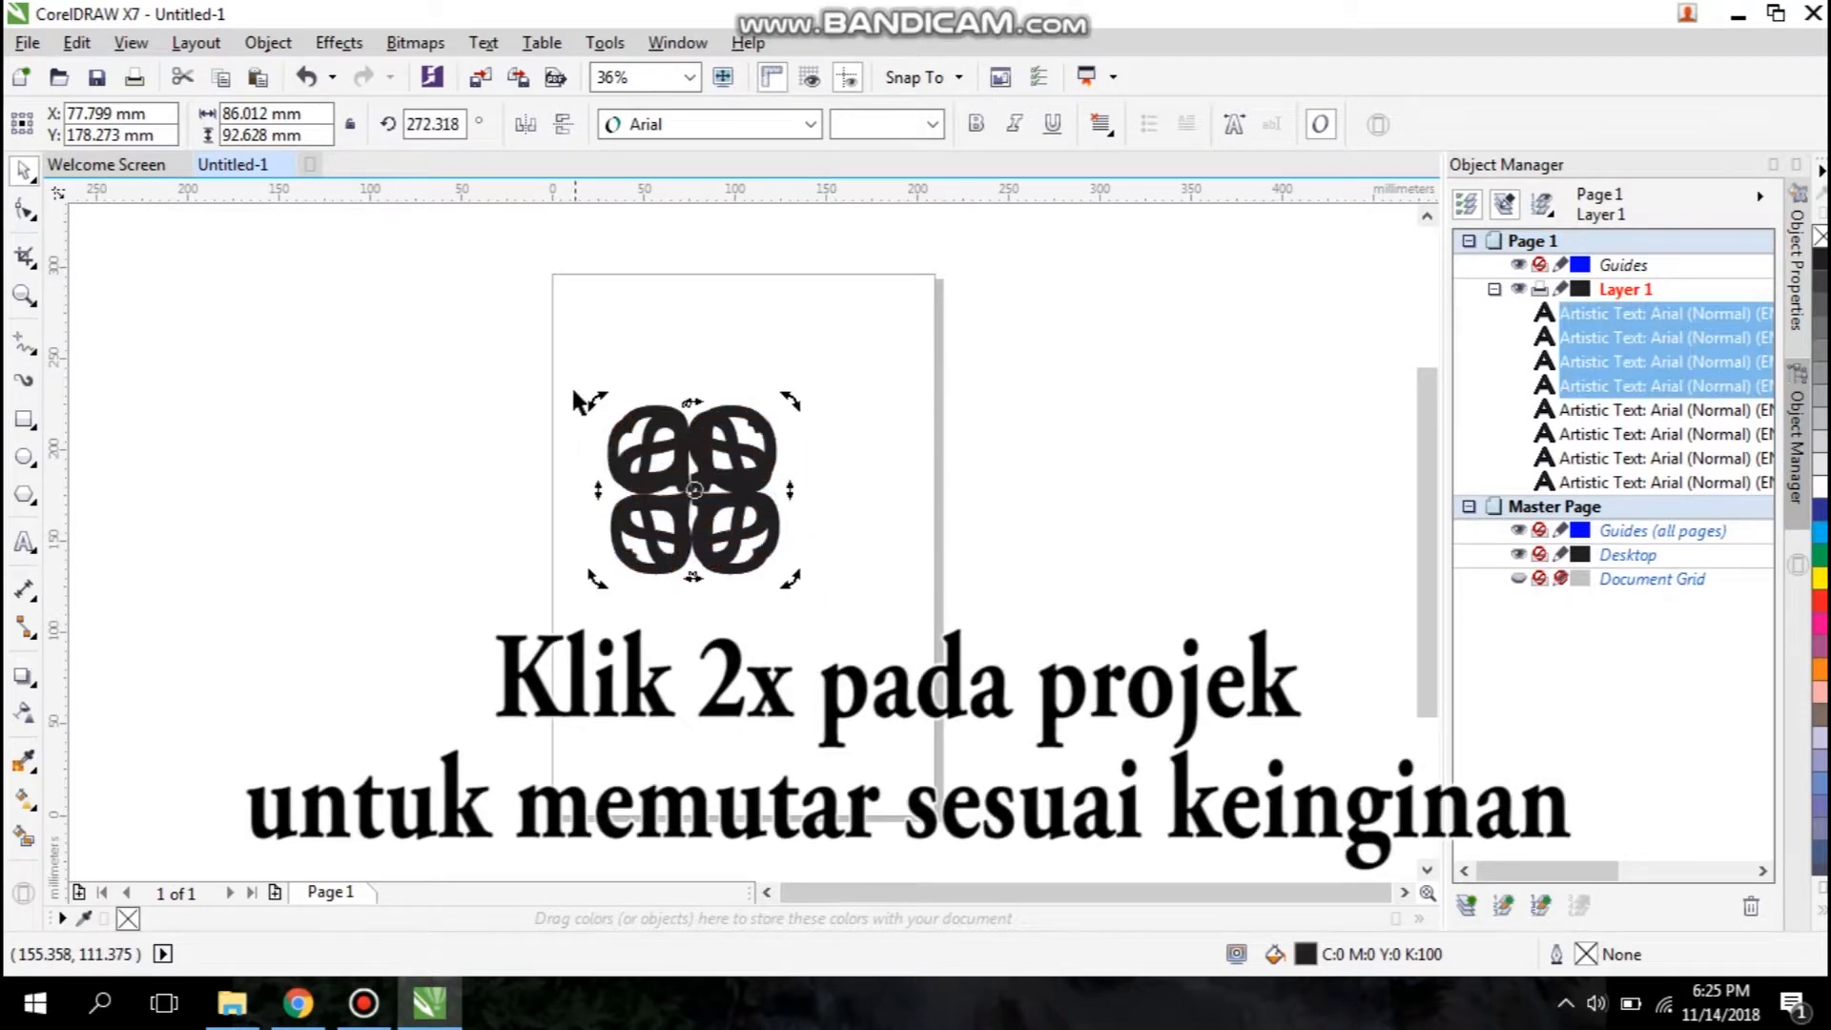
# Step: Duplicate all eight letters in place and rotate the copy around its centre to form a round rosette
pyautogui.moveTo(572, 374); pyautogui.dragTo(811, 625)
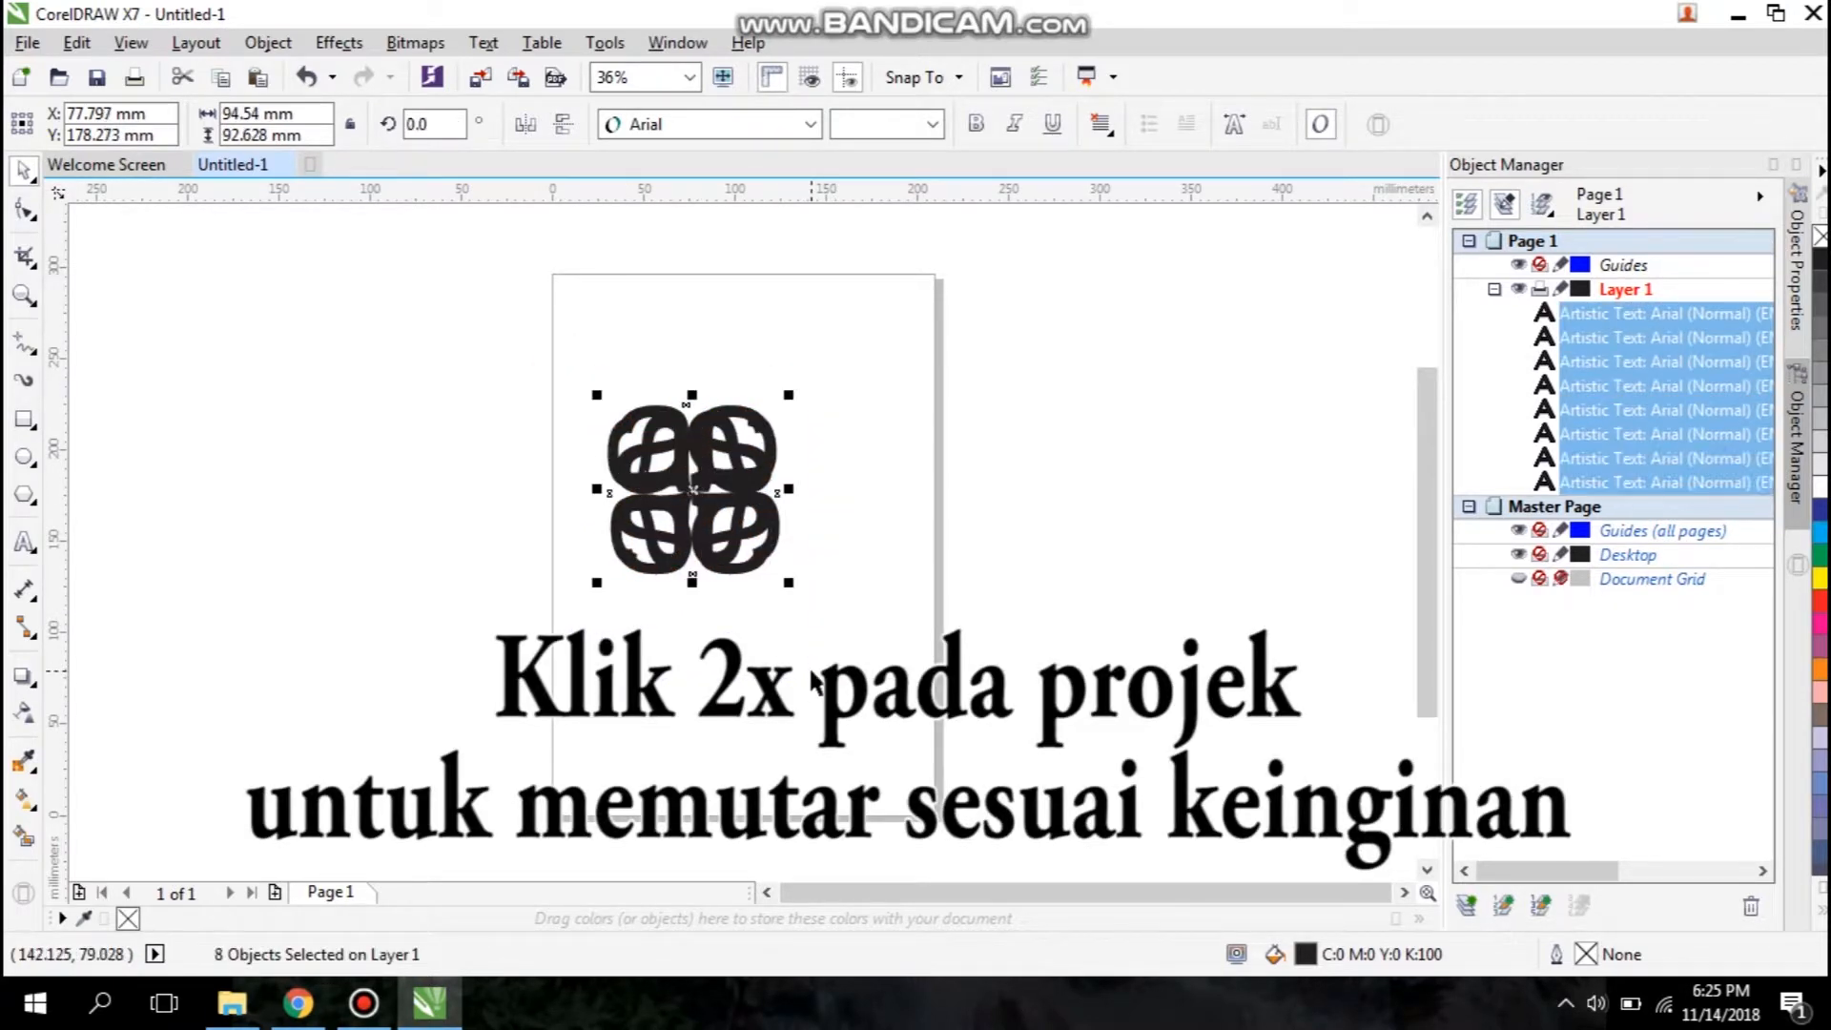
pyautogui.hotkey('ctrl', 'v')
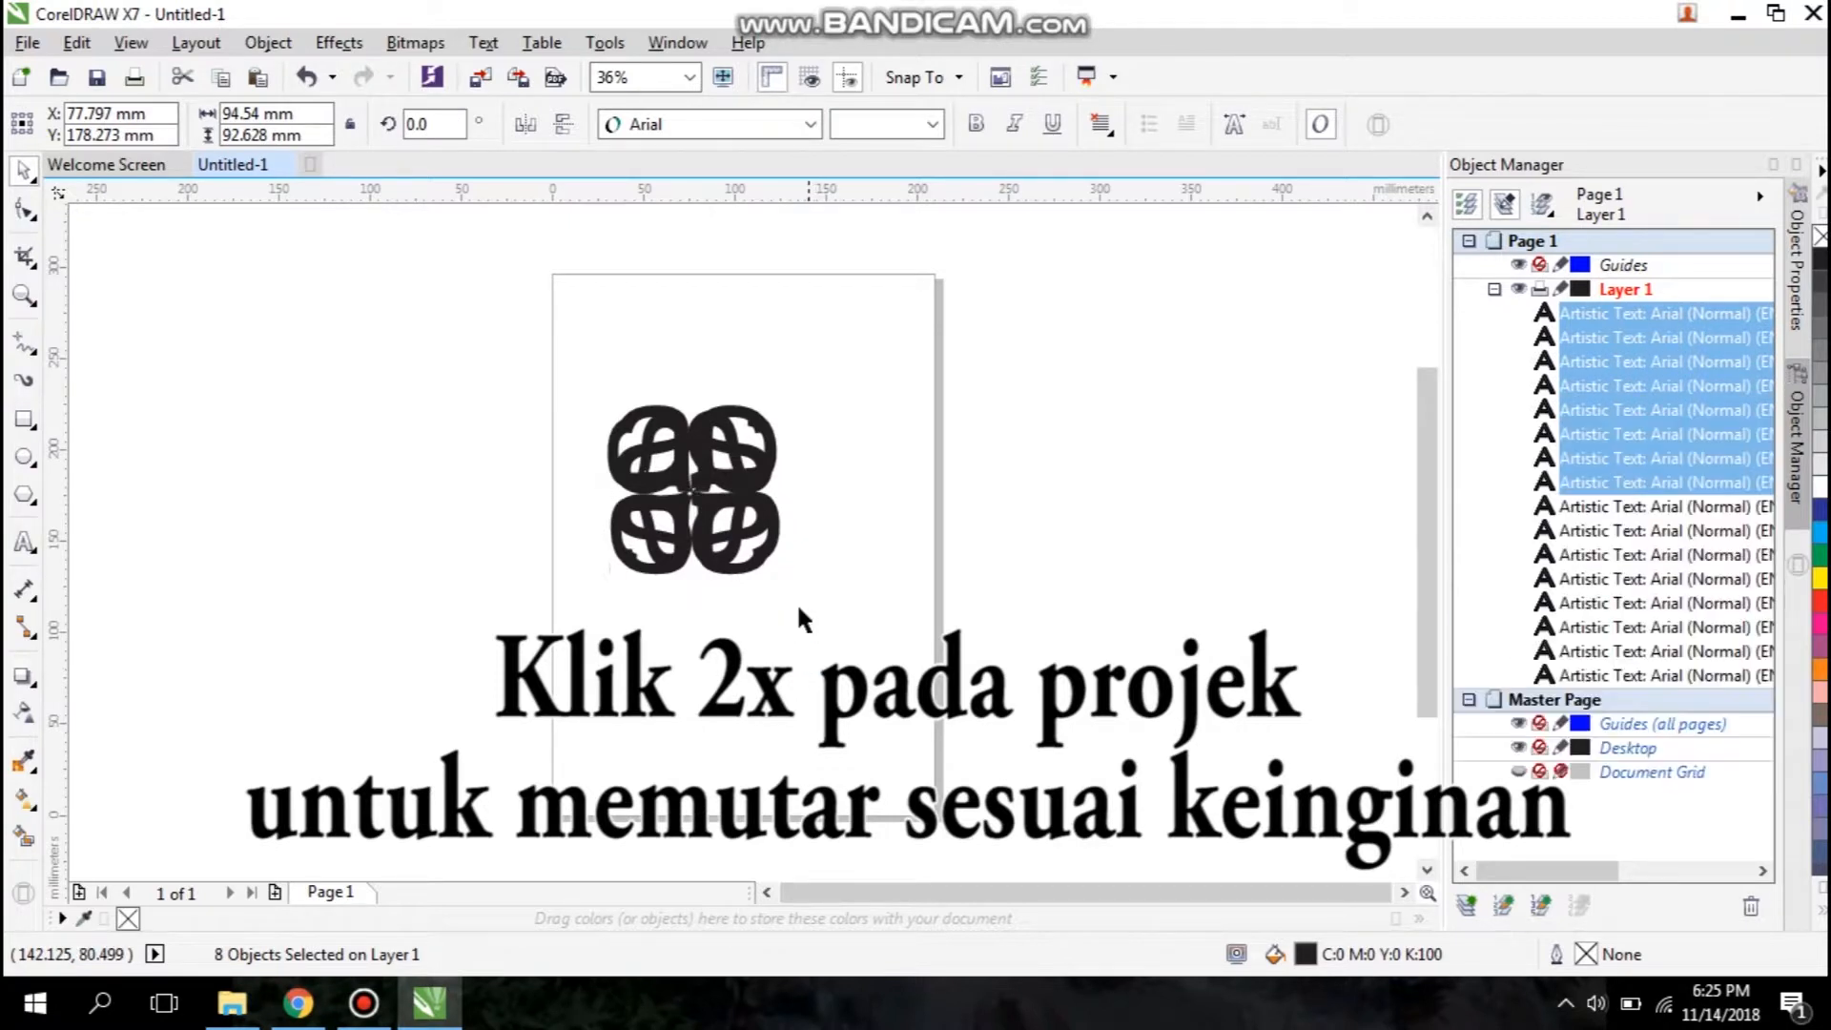
pyautogui.click(683, 492)
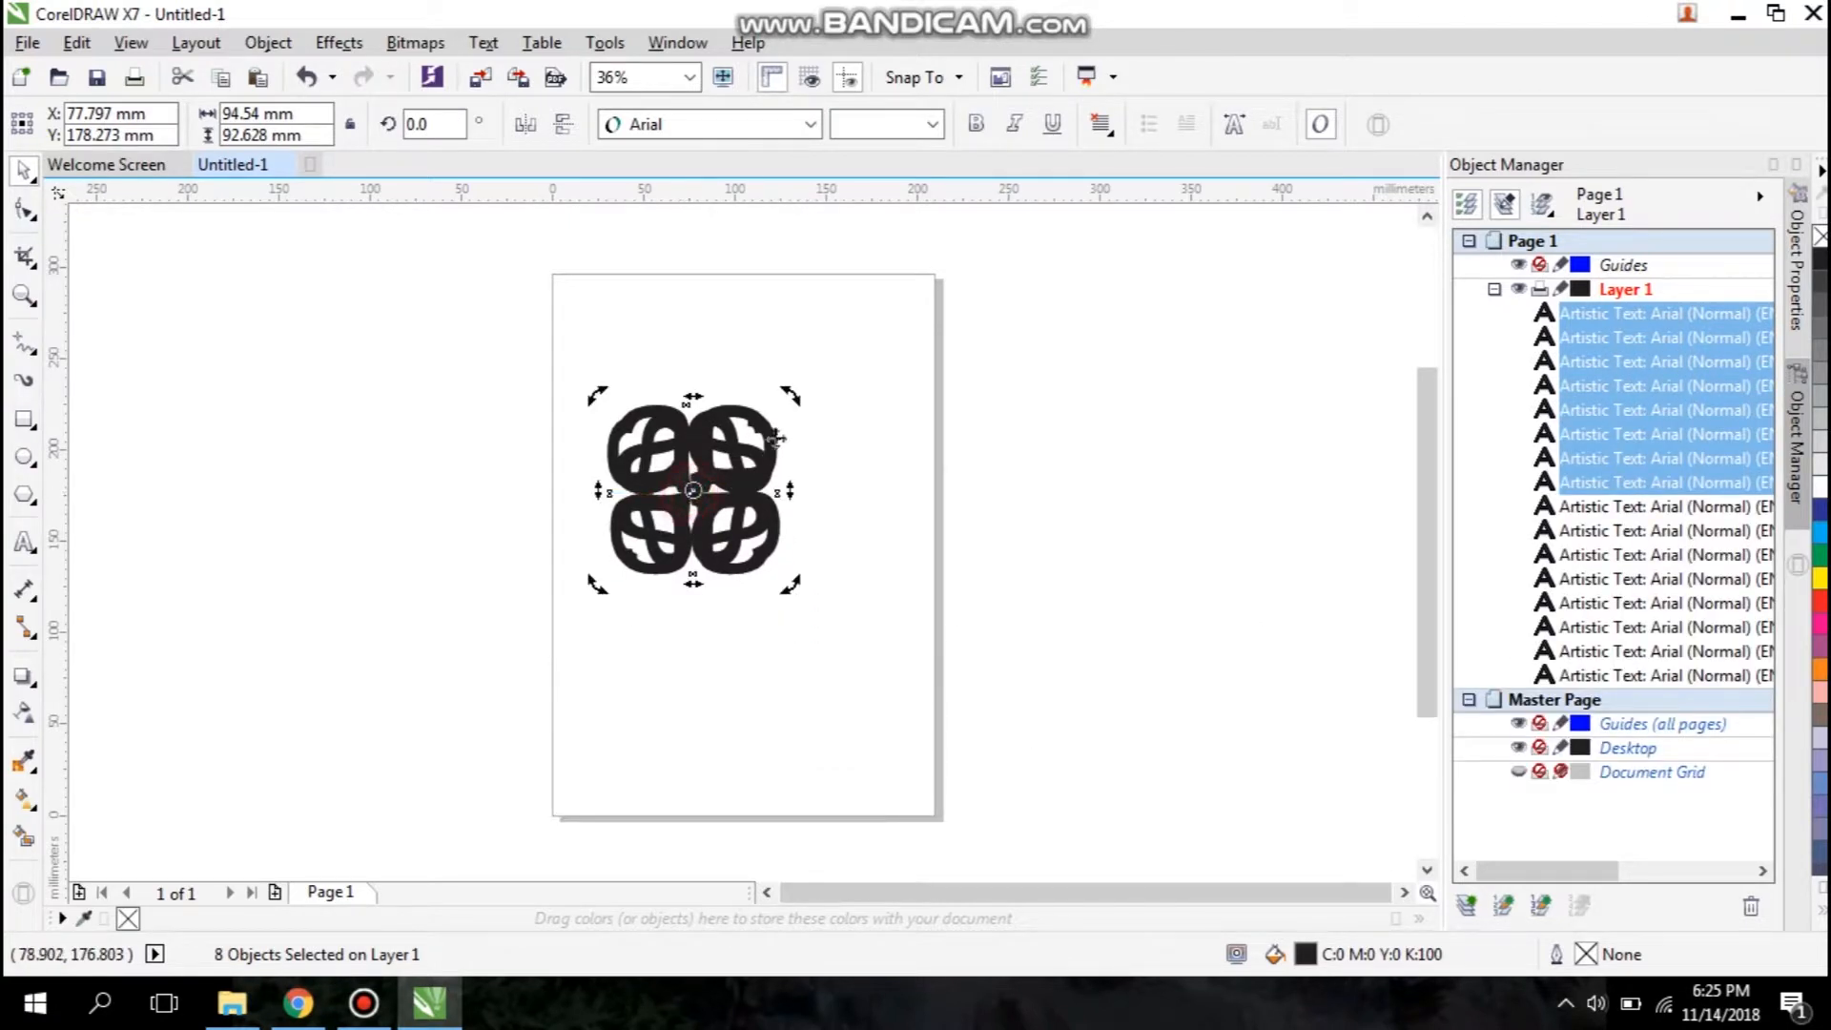
pyautogui.moveTo(792, 393); pyautogui.dragTo(853, 512)
# Step: Convert all the rosette's letters to curves and combine them into a single curve
pyautogui.moveTo(551, 359); pyautogui.dragTo(858, 634)
pyautogui.rightClick(683, 458)
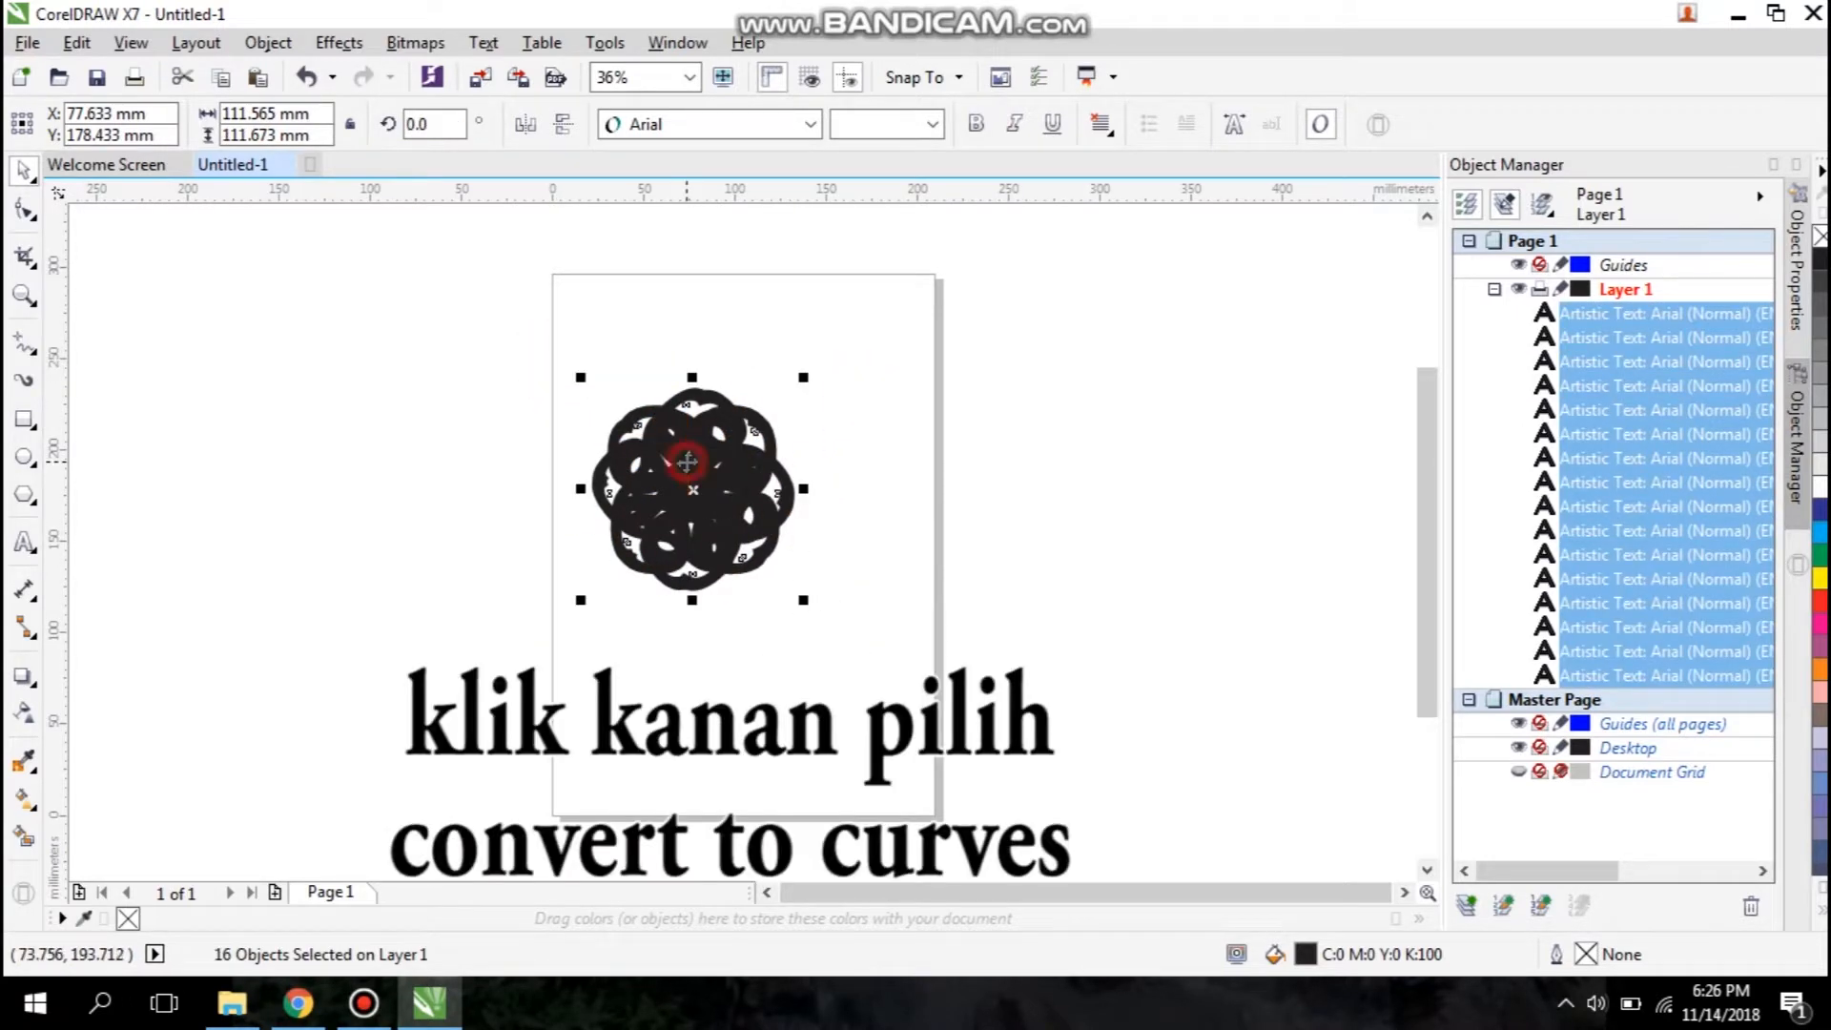
pyautogui.click(763, 464)
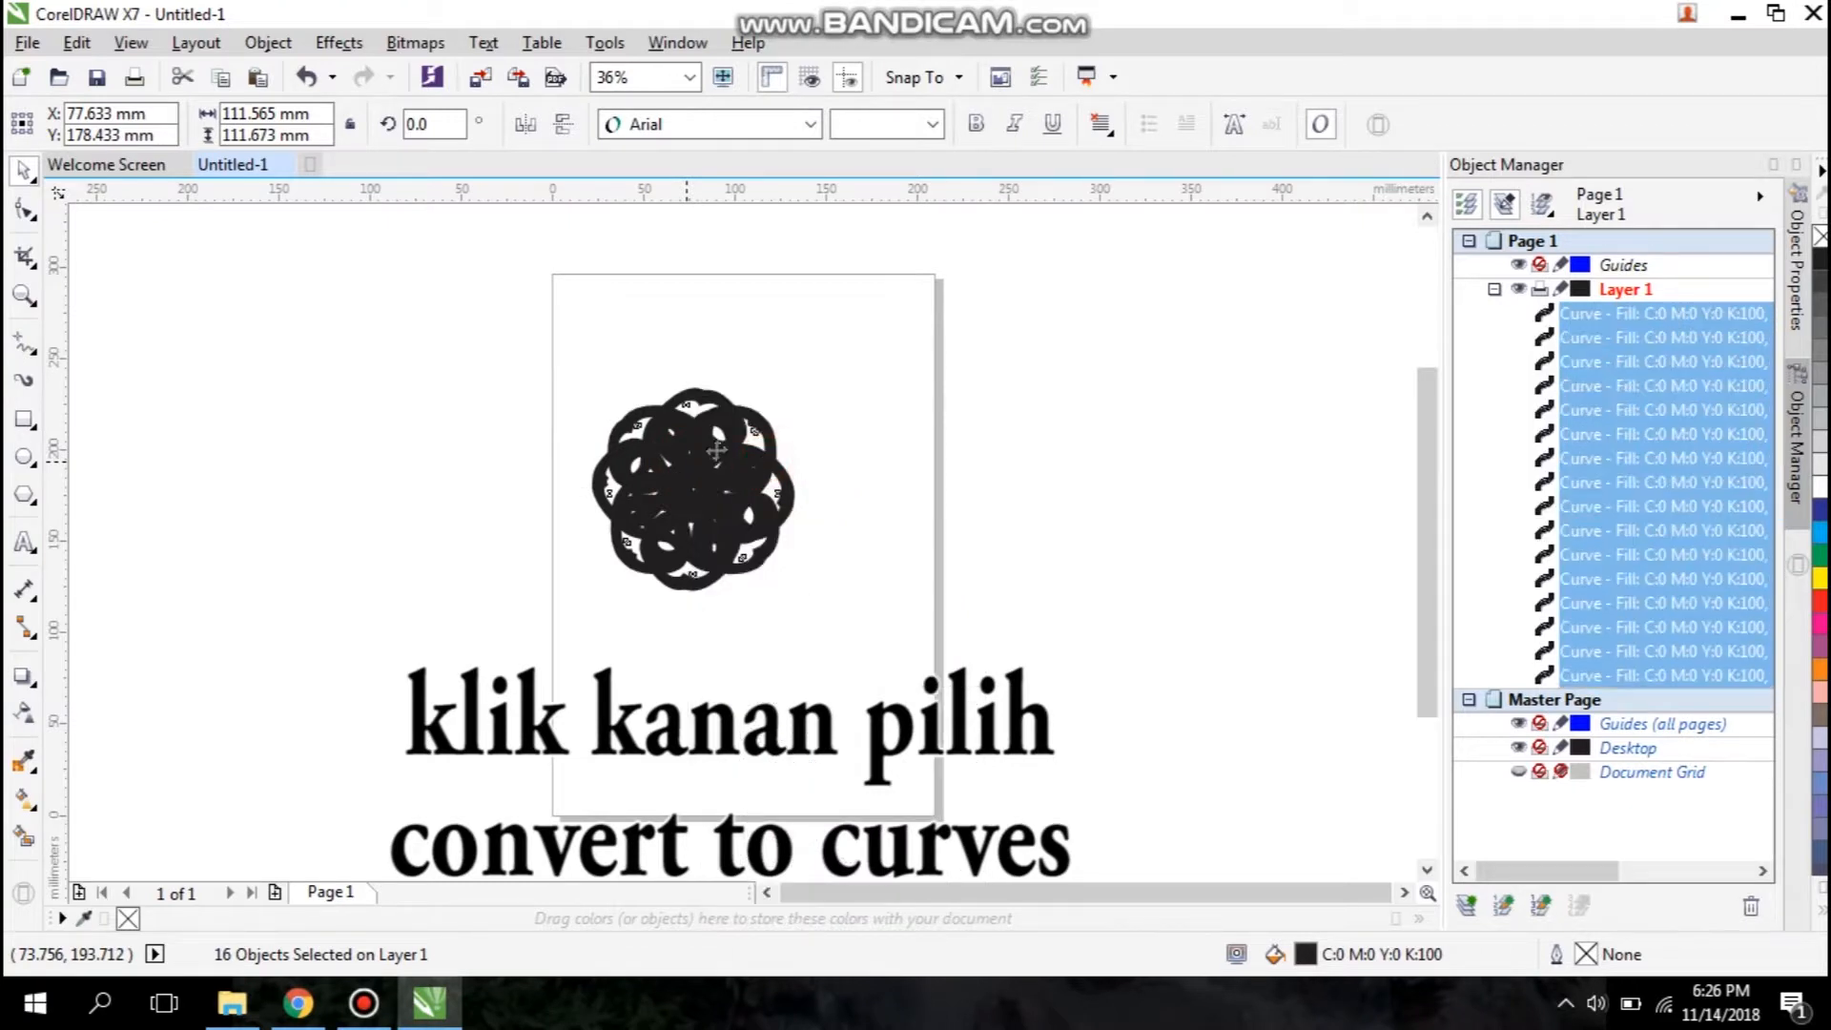
pyautogui.click(696, 124)
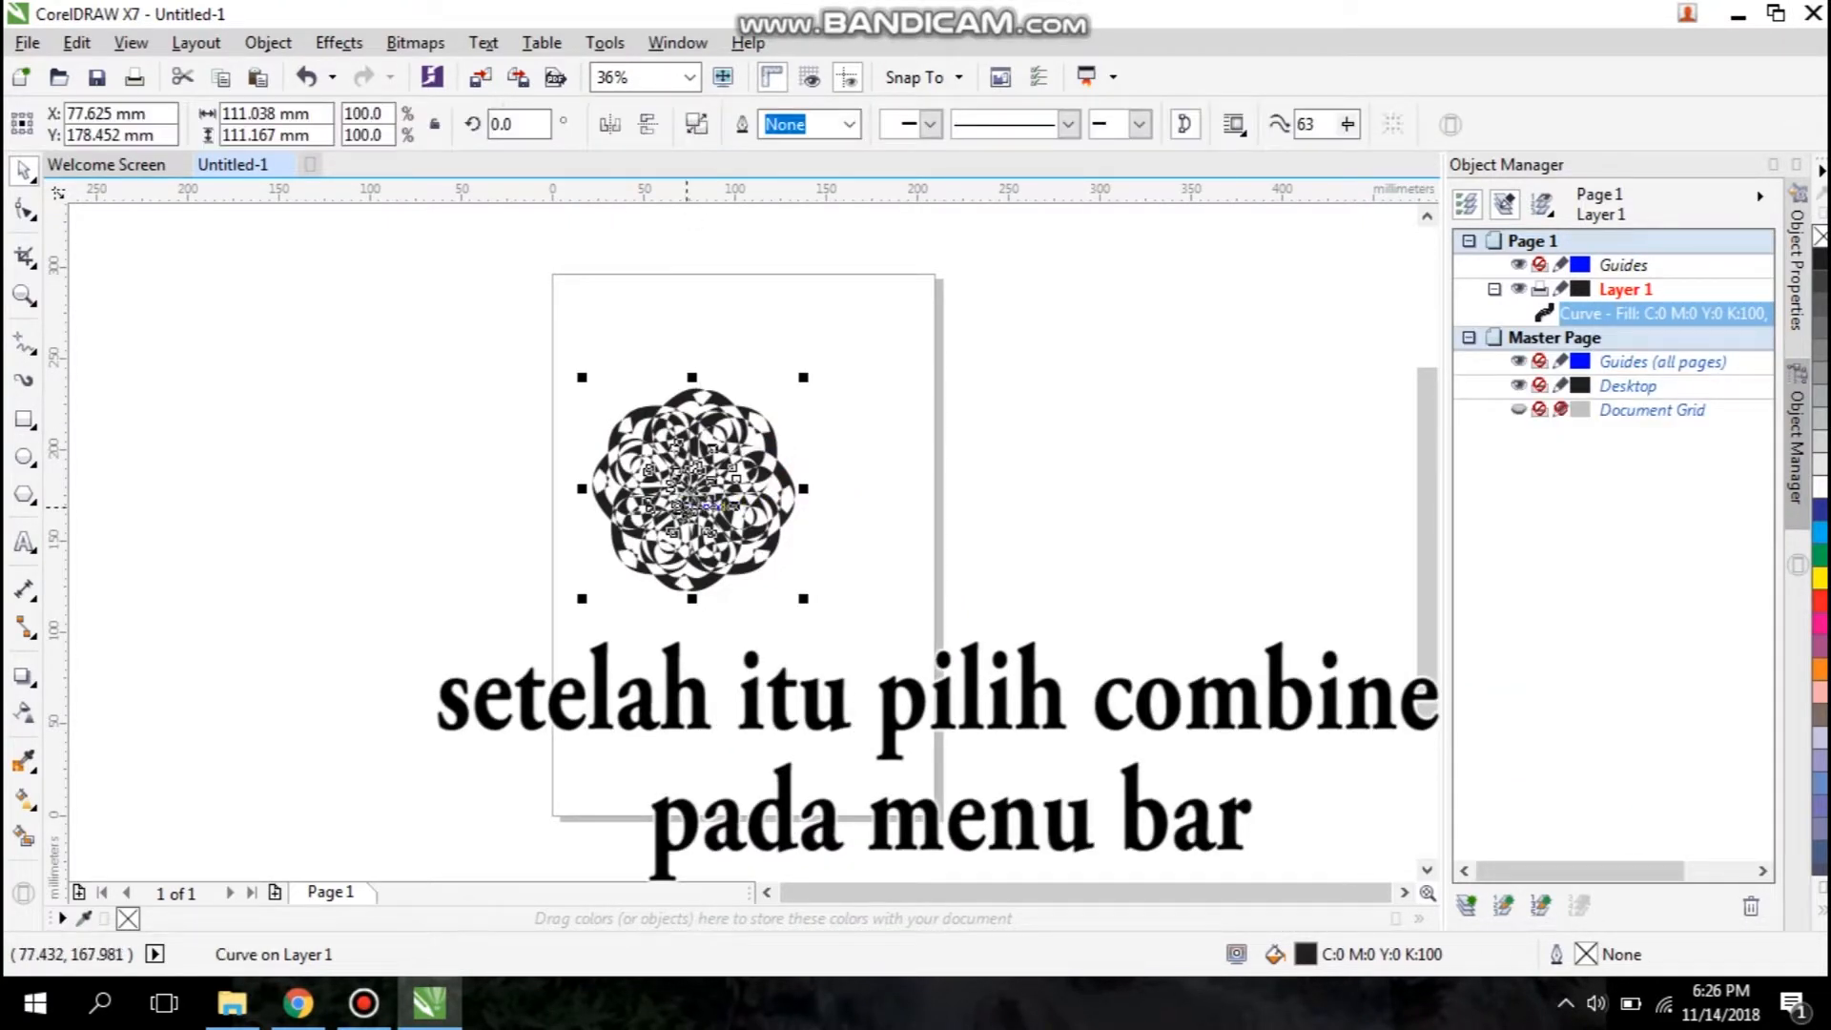
# Step: Apply a linear fountain fill to the combined rosette with the Interactive Fill tool
pyautogui.click(25, 798)
pyautogui.click(99, 124)
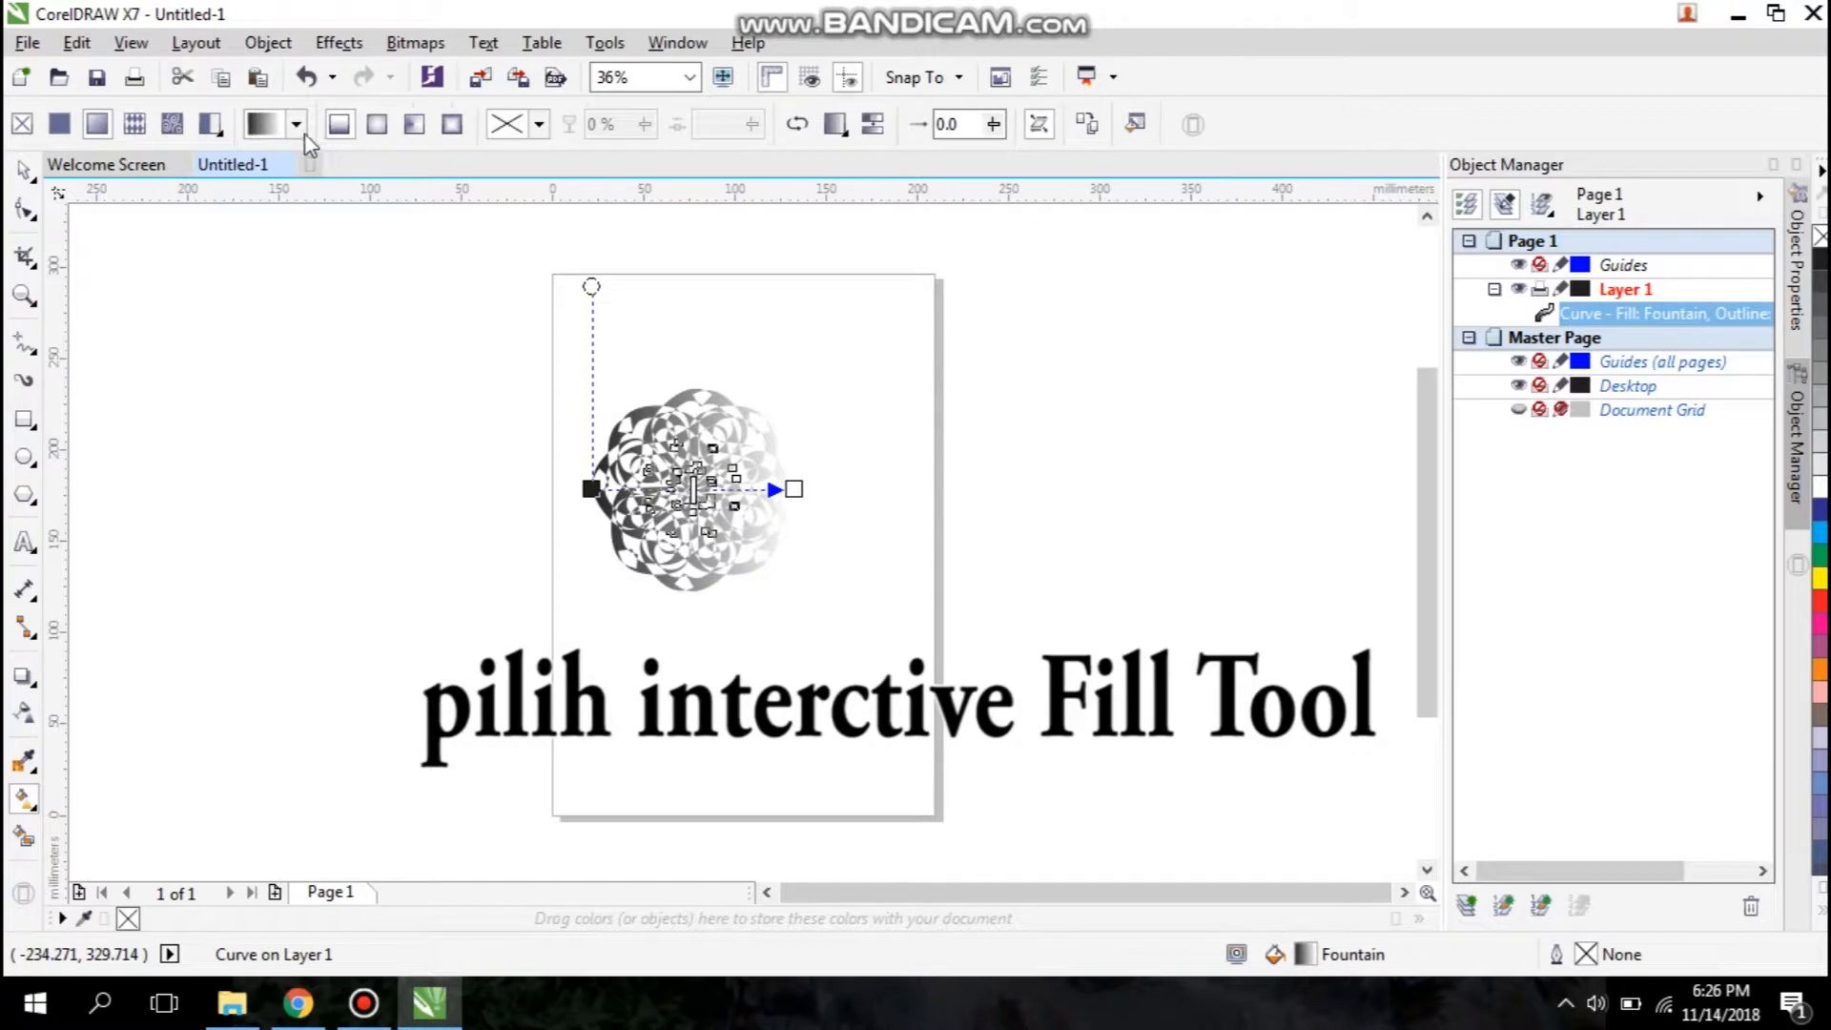
pyautogui.click(534, 125)
pyautogui.click(541, 130)
pyautogui.click(540, 127)
pyautogui.click(827, 502)
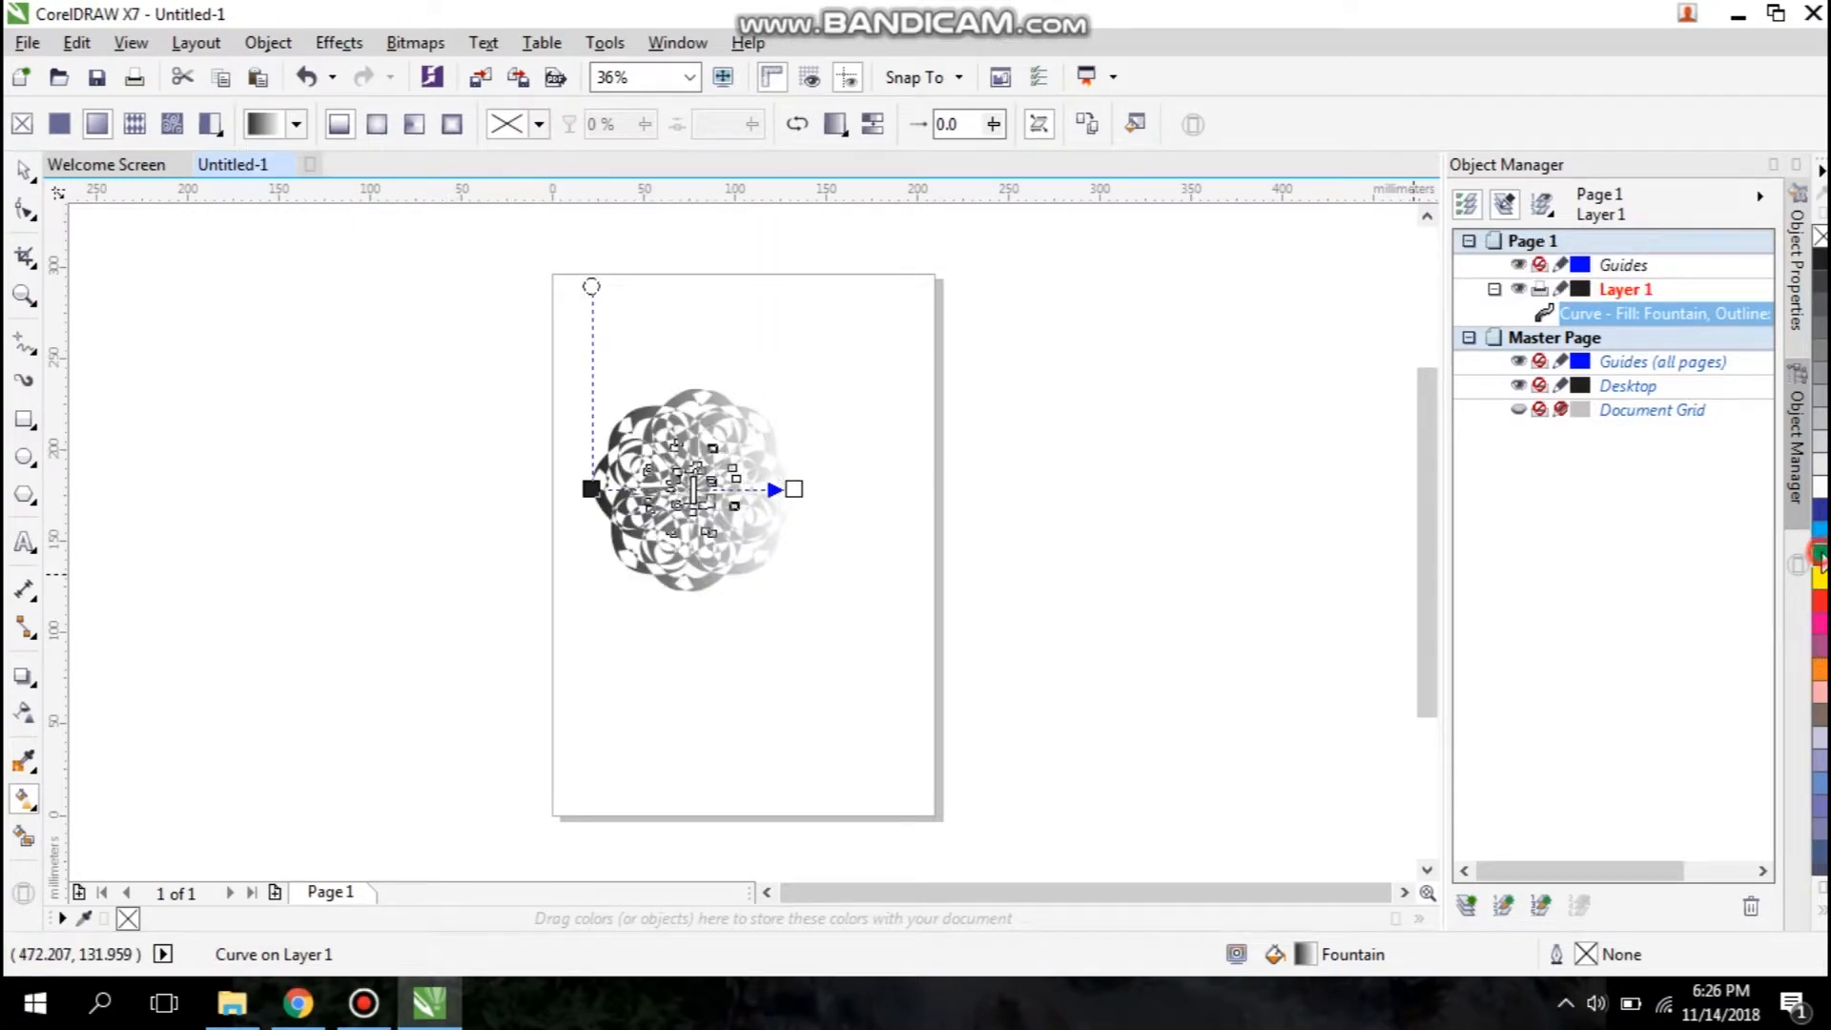
# Step: Set the gradient's white end node to dark green, RGB 39, 112, 0 (#277000)
pyautogui.click(794, 490)
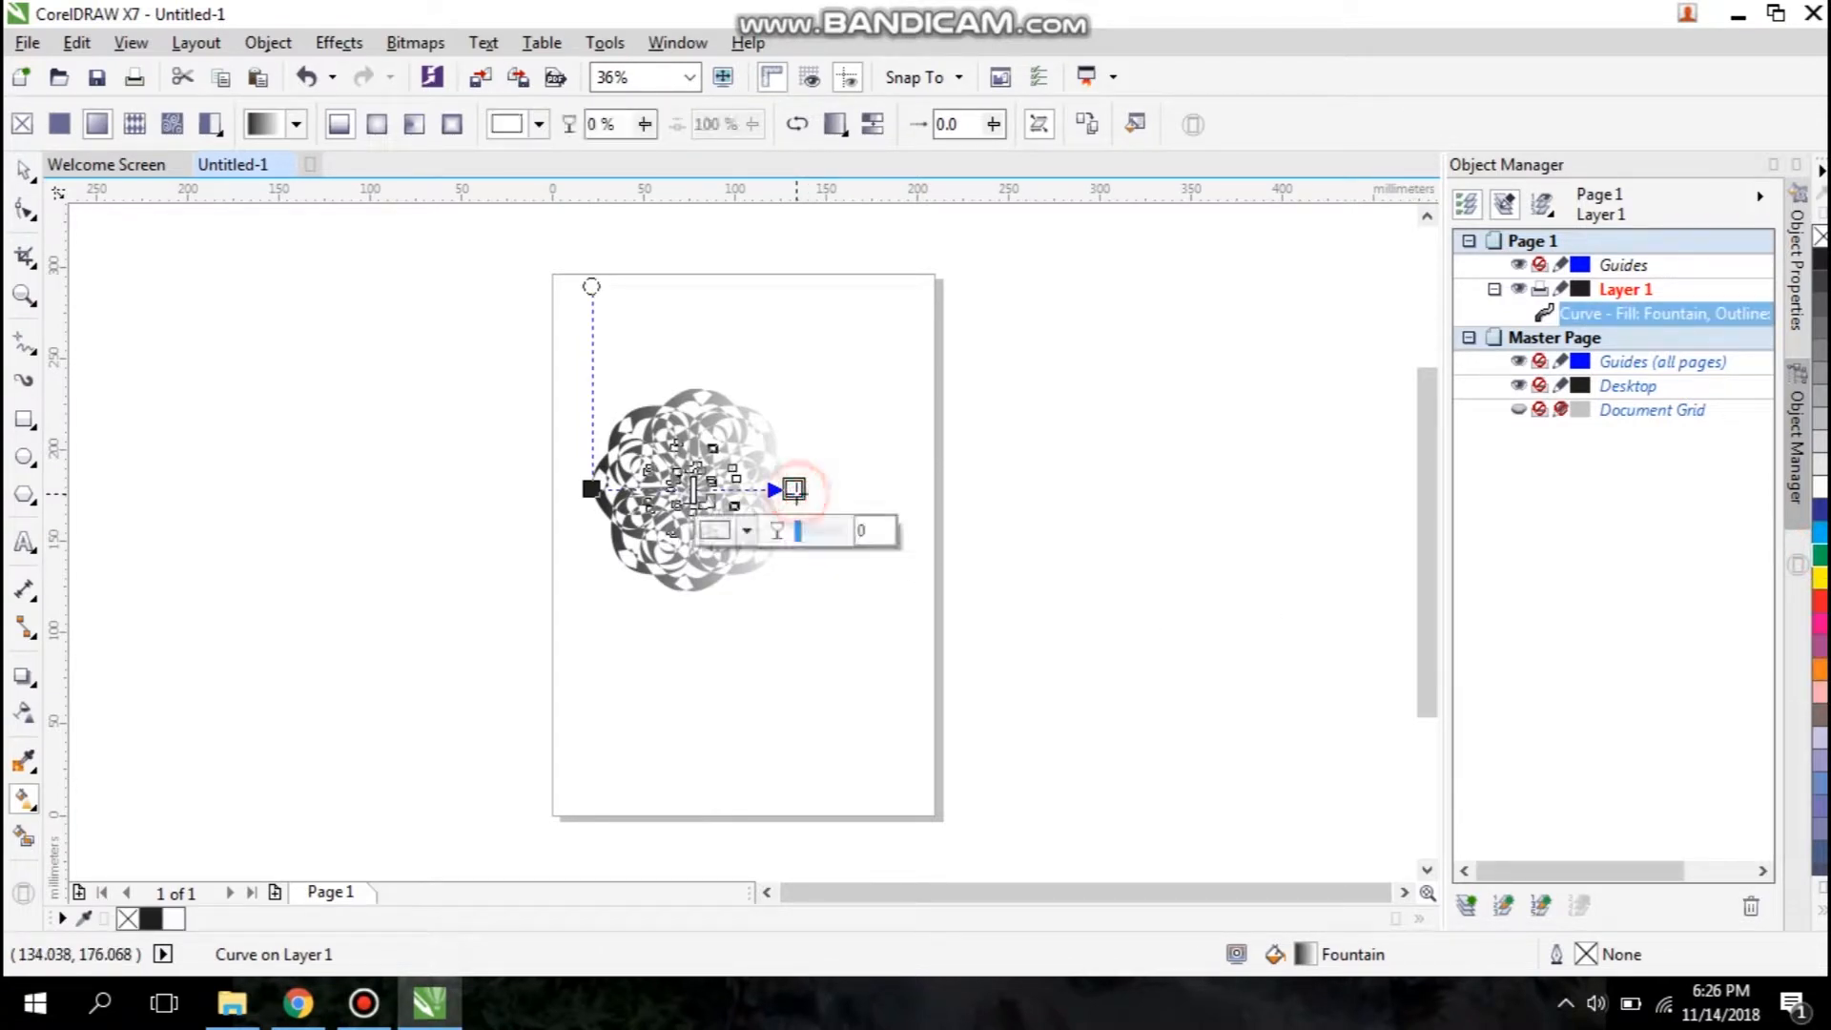
pyautogui.click(746, 531)
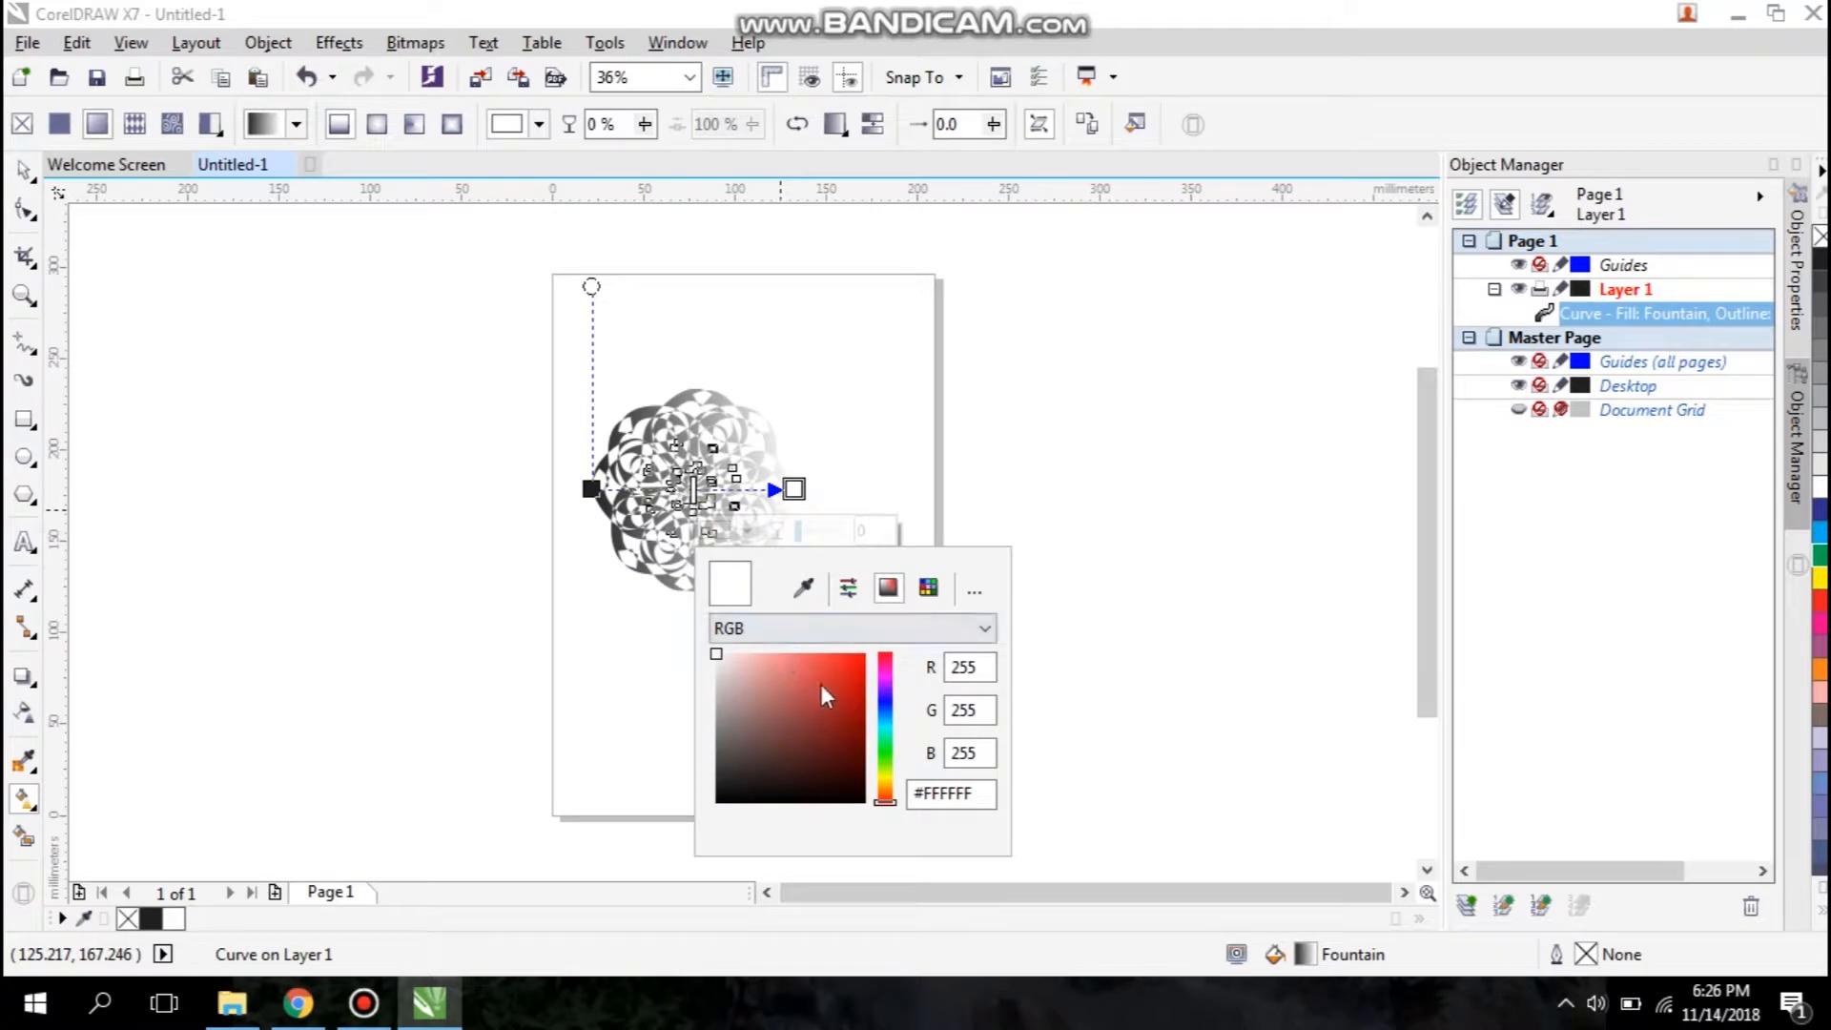
pyautogui.click(888, 760)
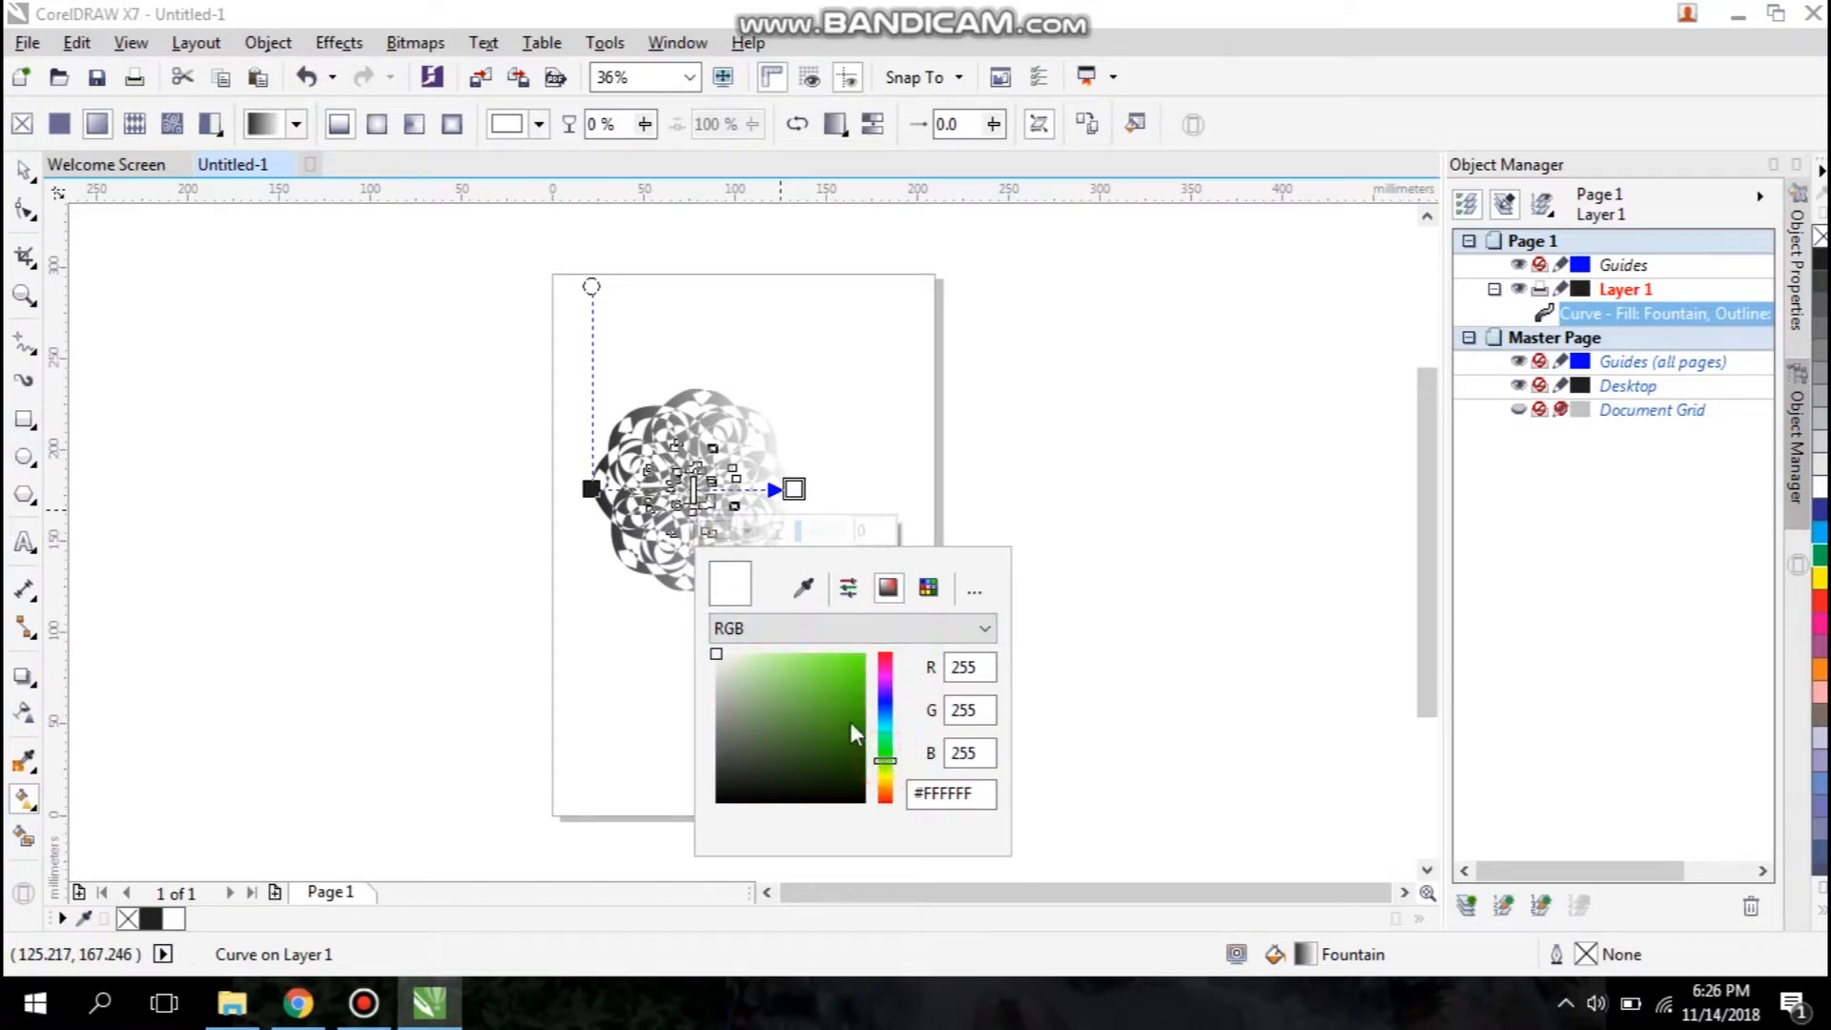
pyautogui.moveTo(718, 650); pyautogui.dragTo(865, 736)
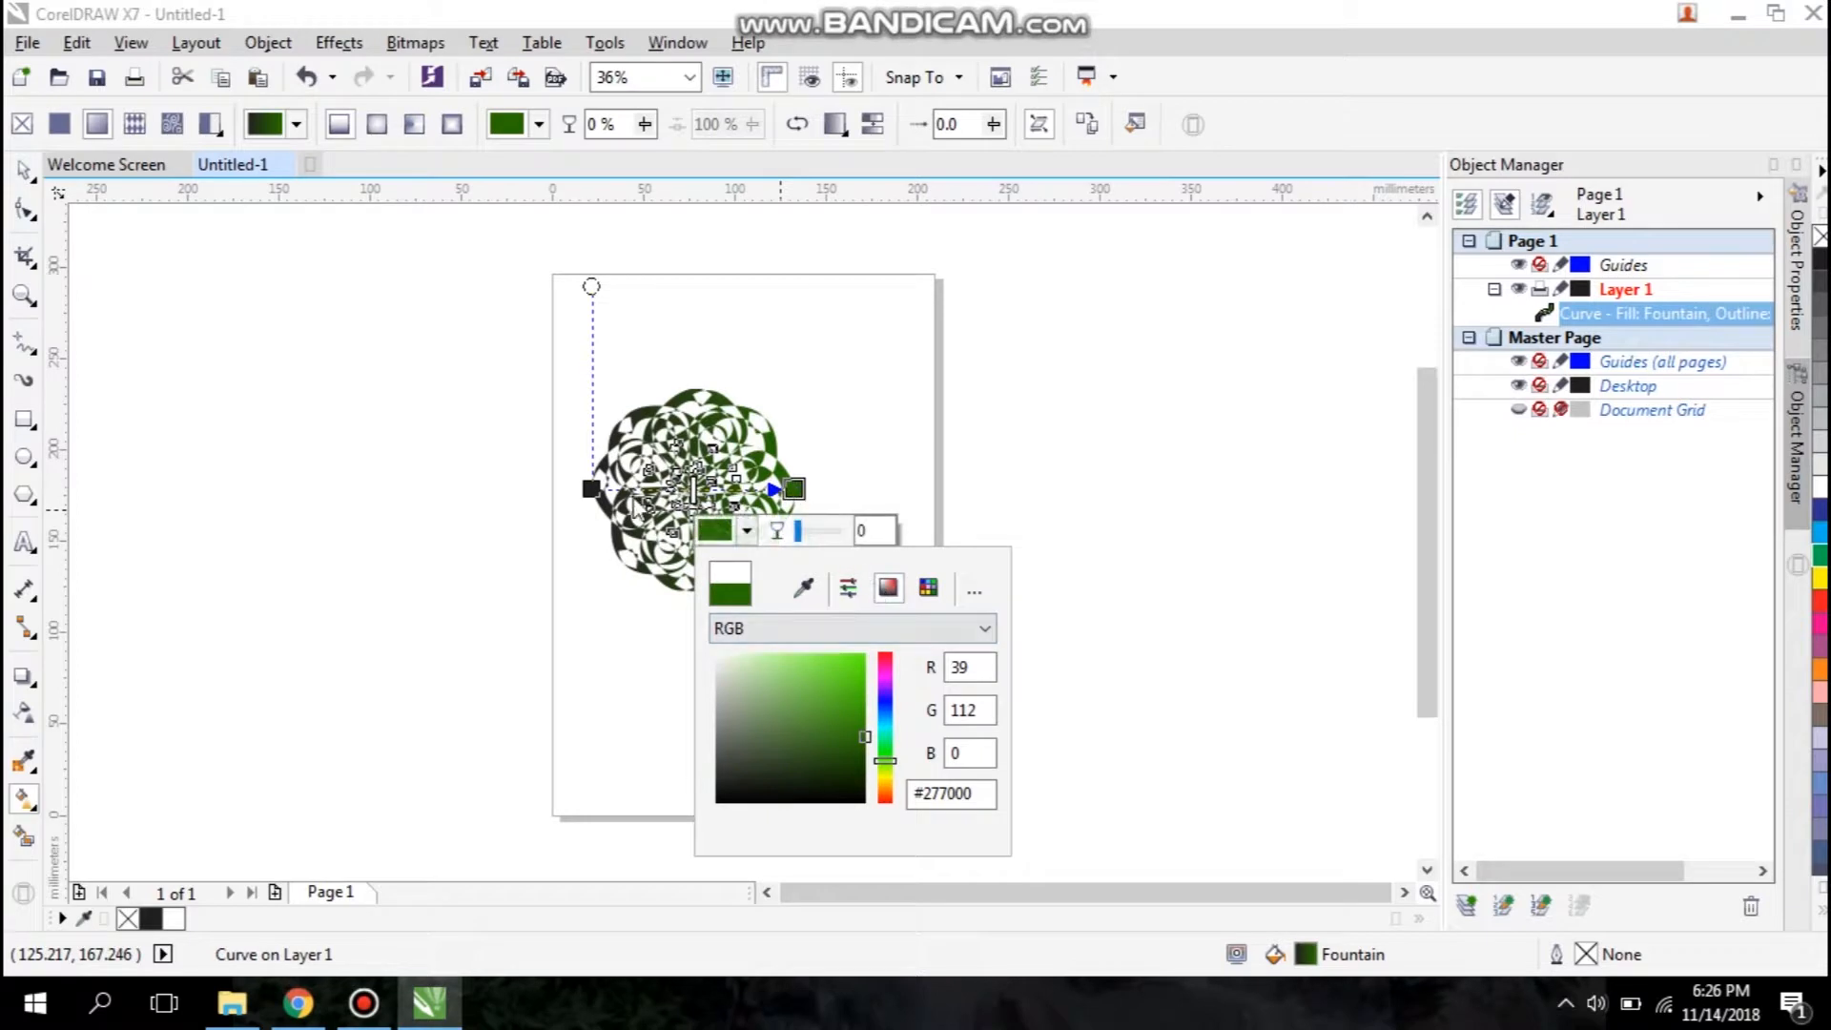
# Step: Set the gradient's black start node to dark green, CMYK 89, 34, 100, 29
pyautogui.click(591, 489)
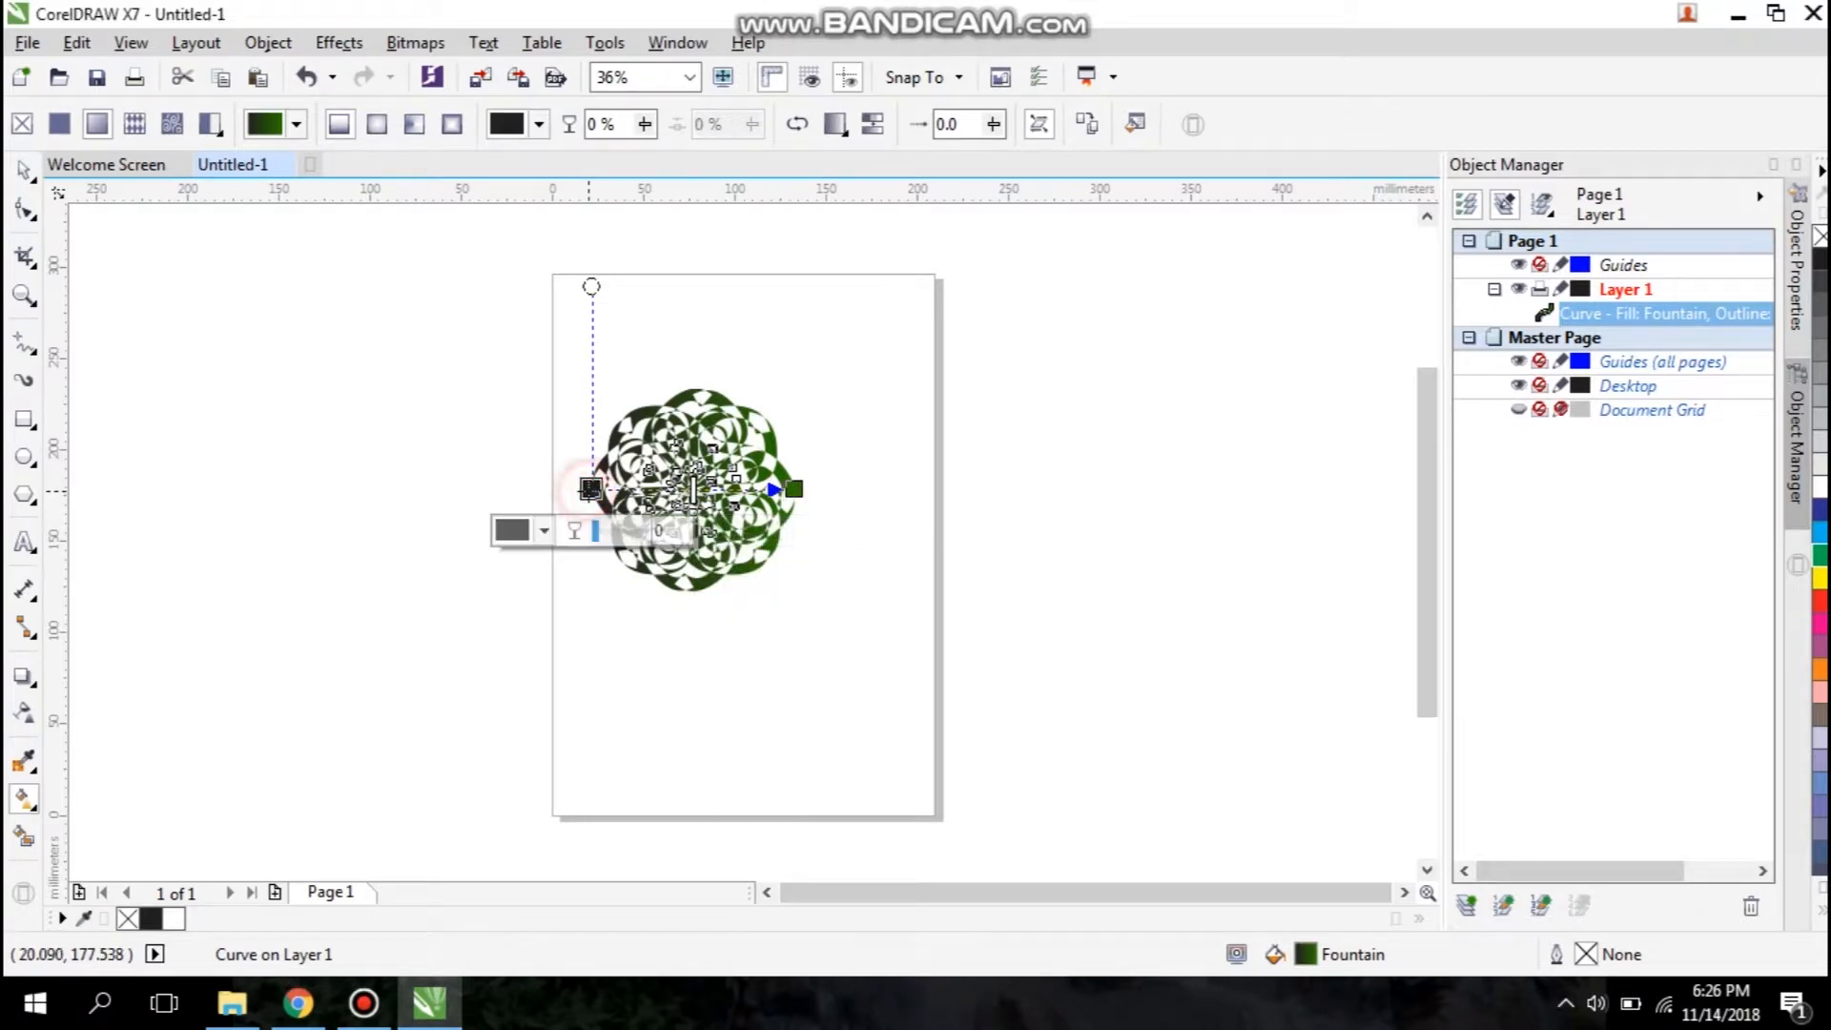
pyautogui.click(543, 531)
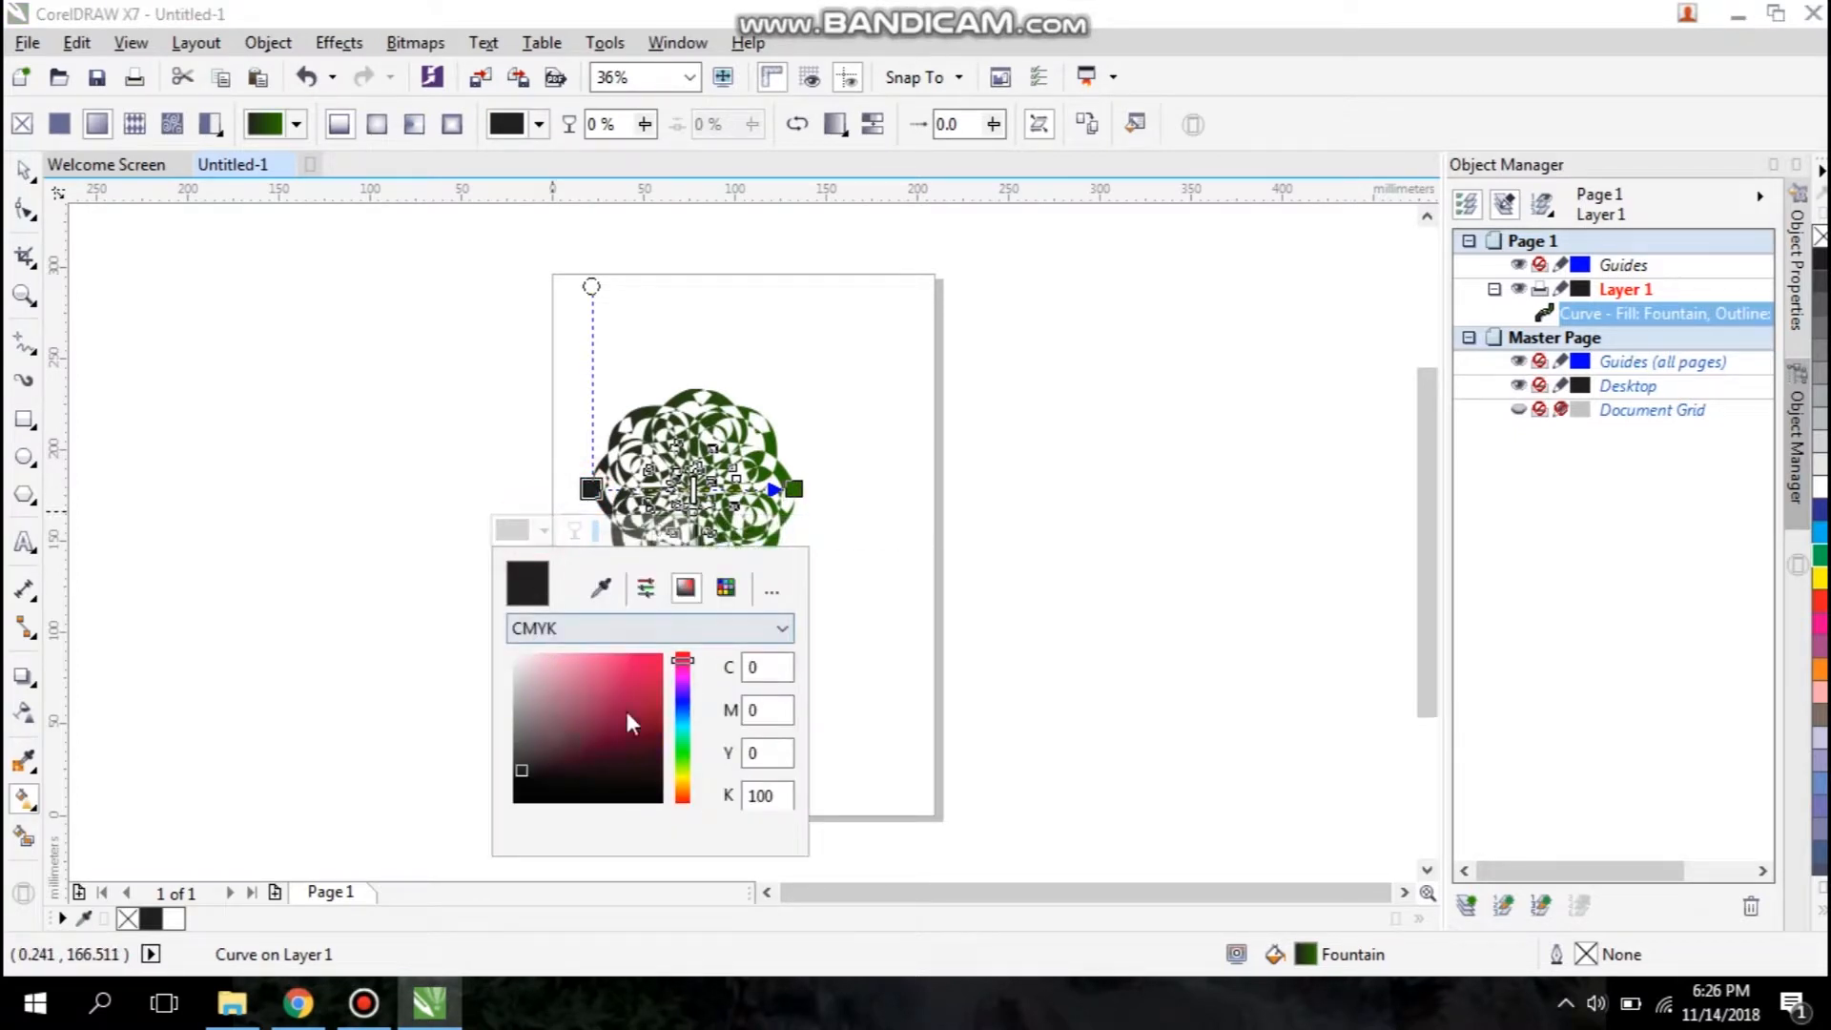
pyautogui.moveTo(677, 669); pyautogui.dragTo(685, 752)
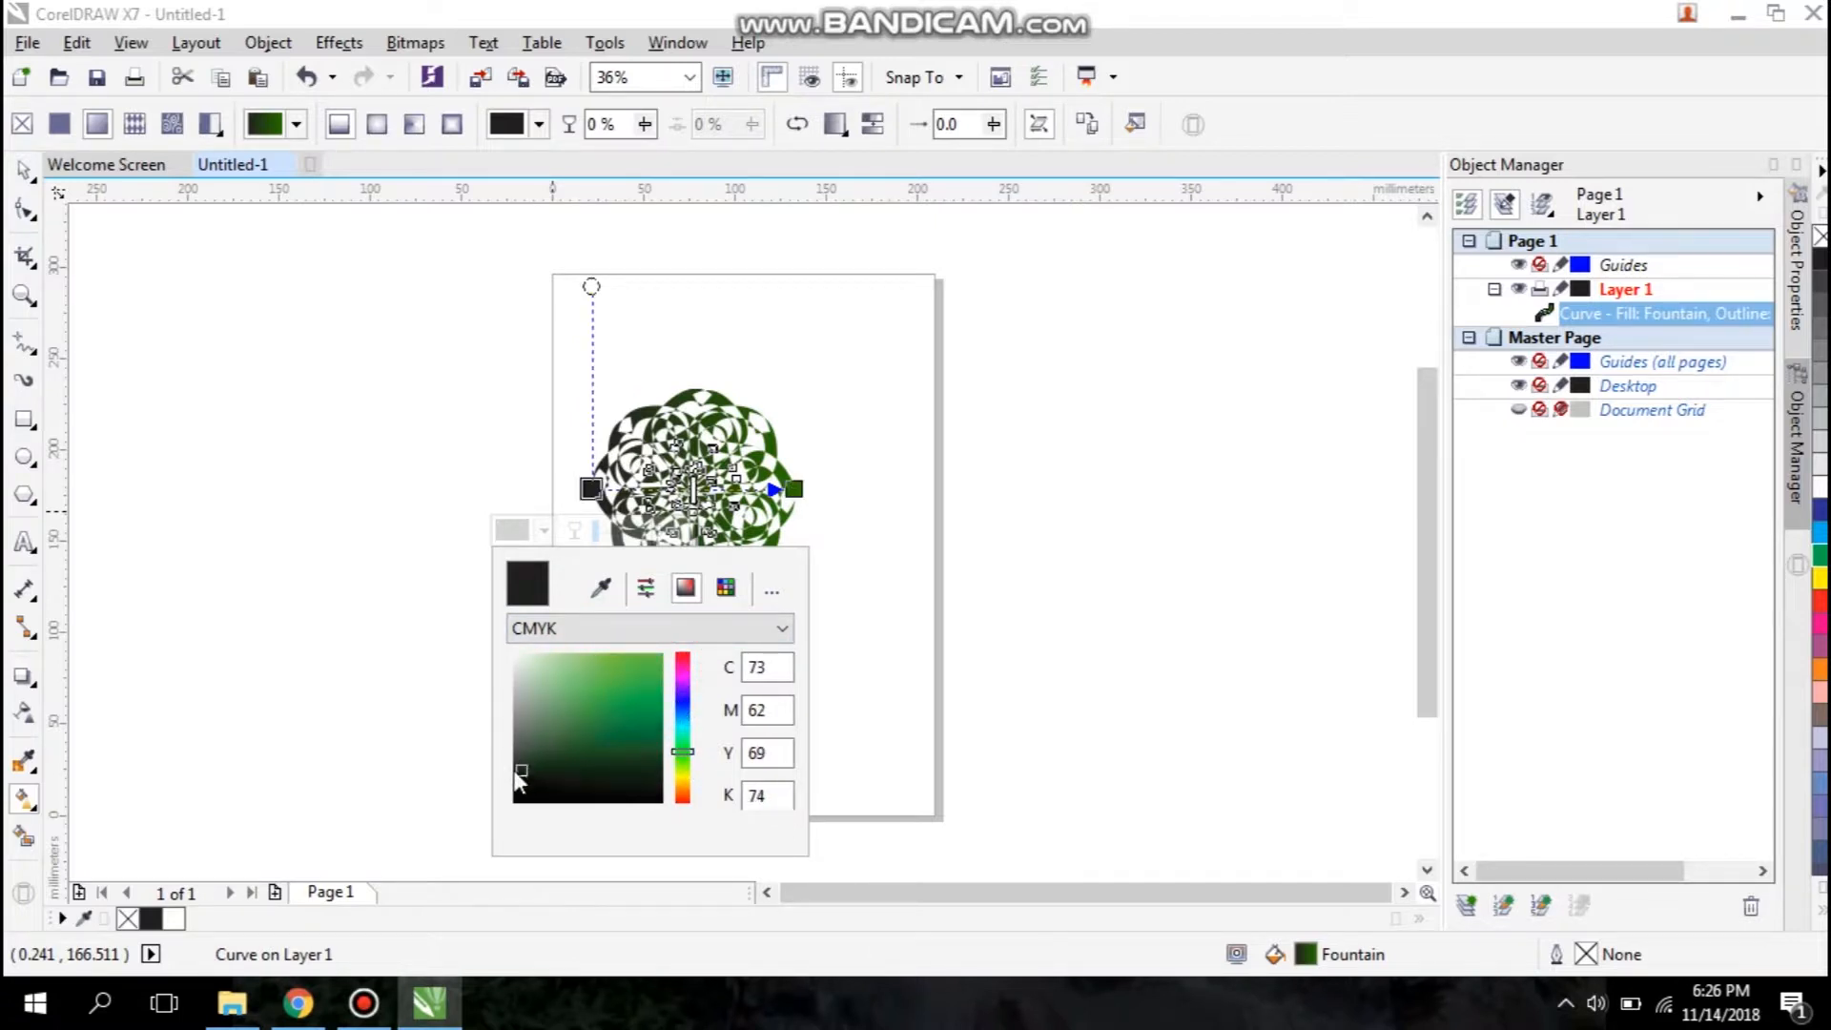
pyautogui.moveTo(543, 748); pyautogui.dragTo(668, 659)
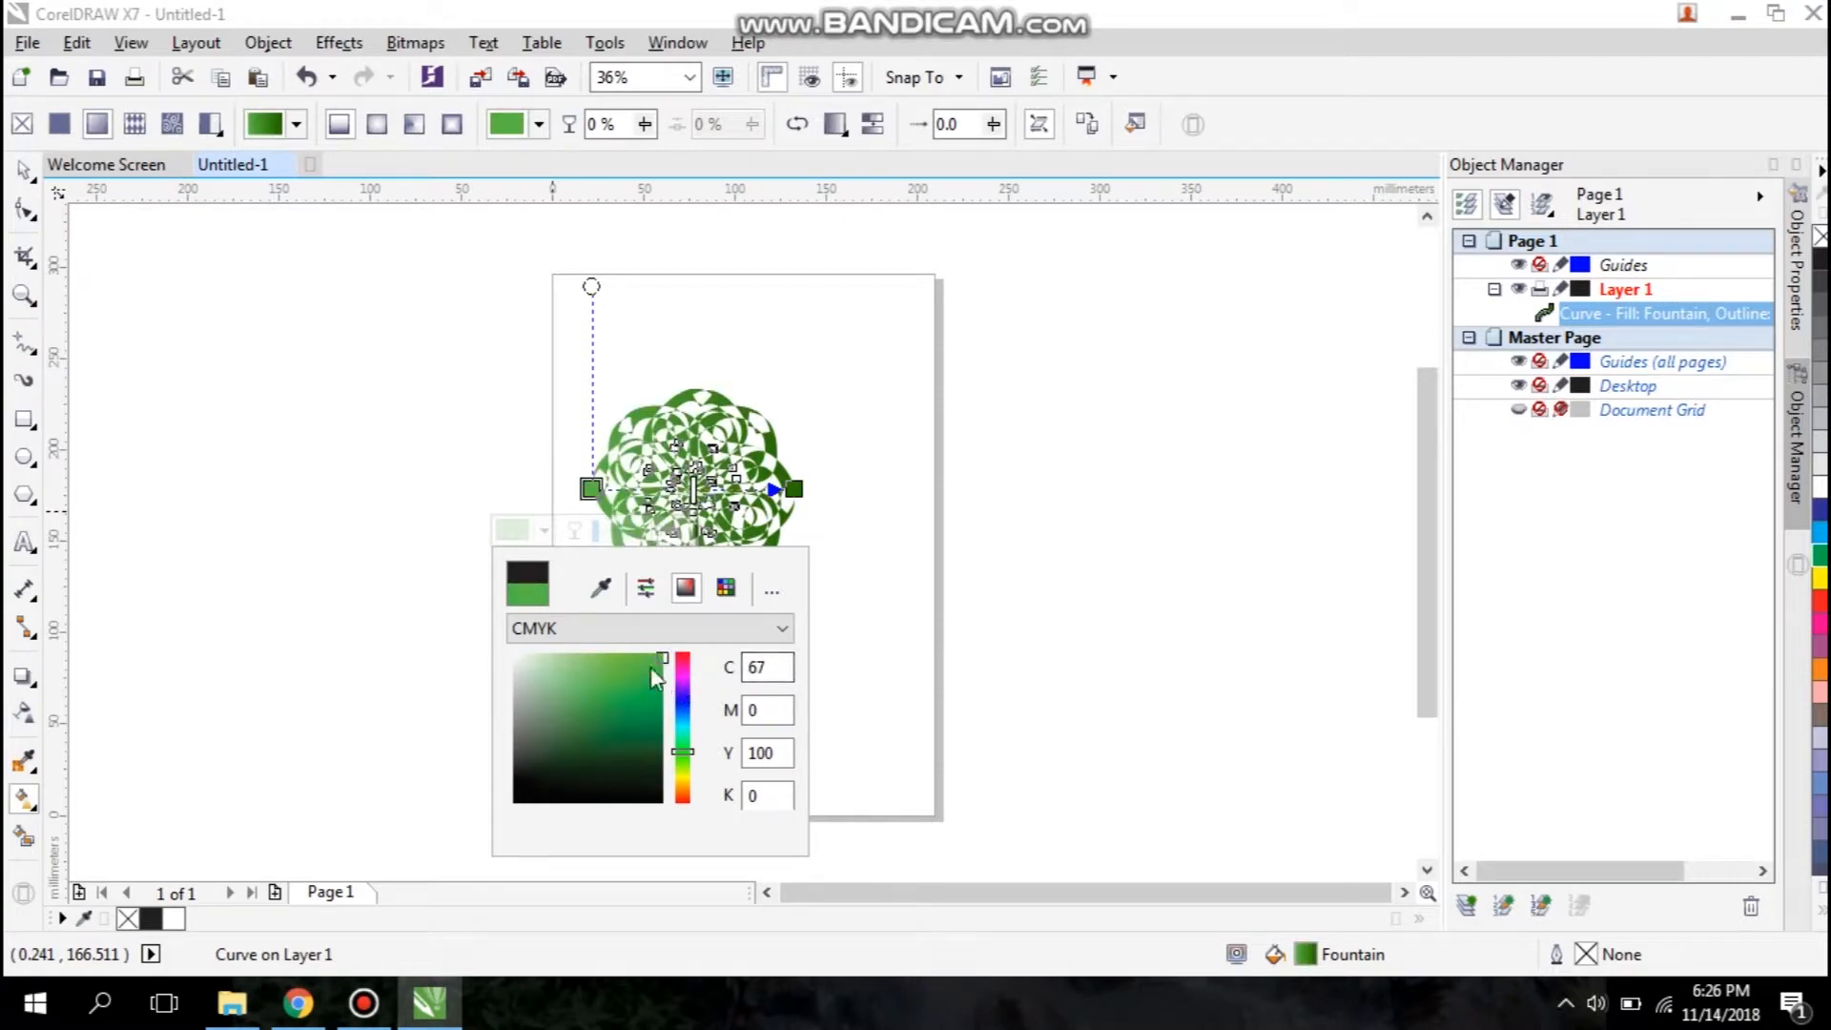
pyautogui.moveTo(662, 681); pyautogui.dragTo(662, 740)
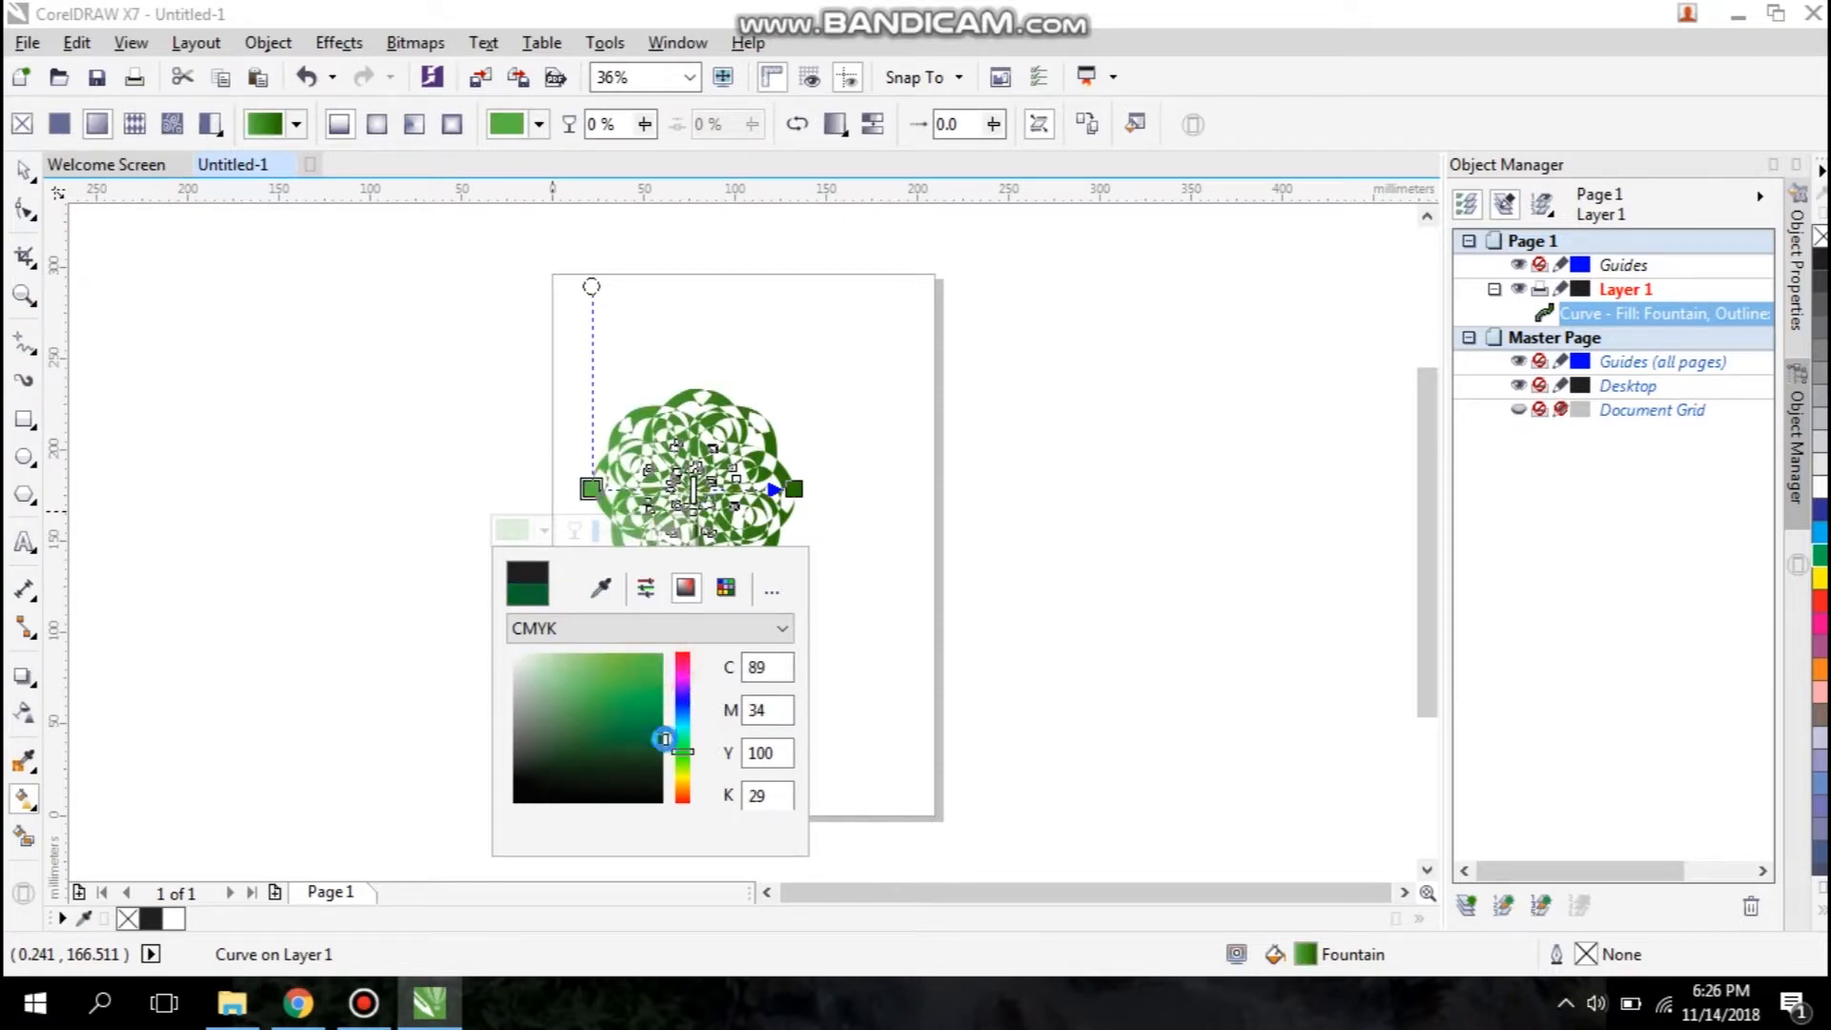
pyautogui.click(856, 572)
# Step: Move the gradient's start node outward beyond the page's left edge, slightly below the rosette's centre
pyautogui.click(592, 488)
pyautogui.moveTo(591, 488); pyautogui.dragTo(535, 471)
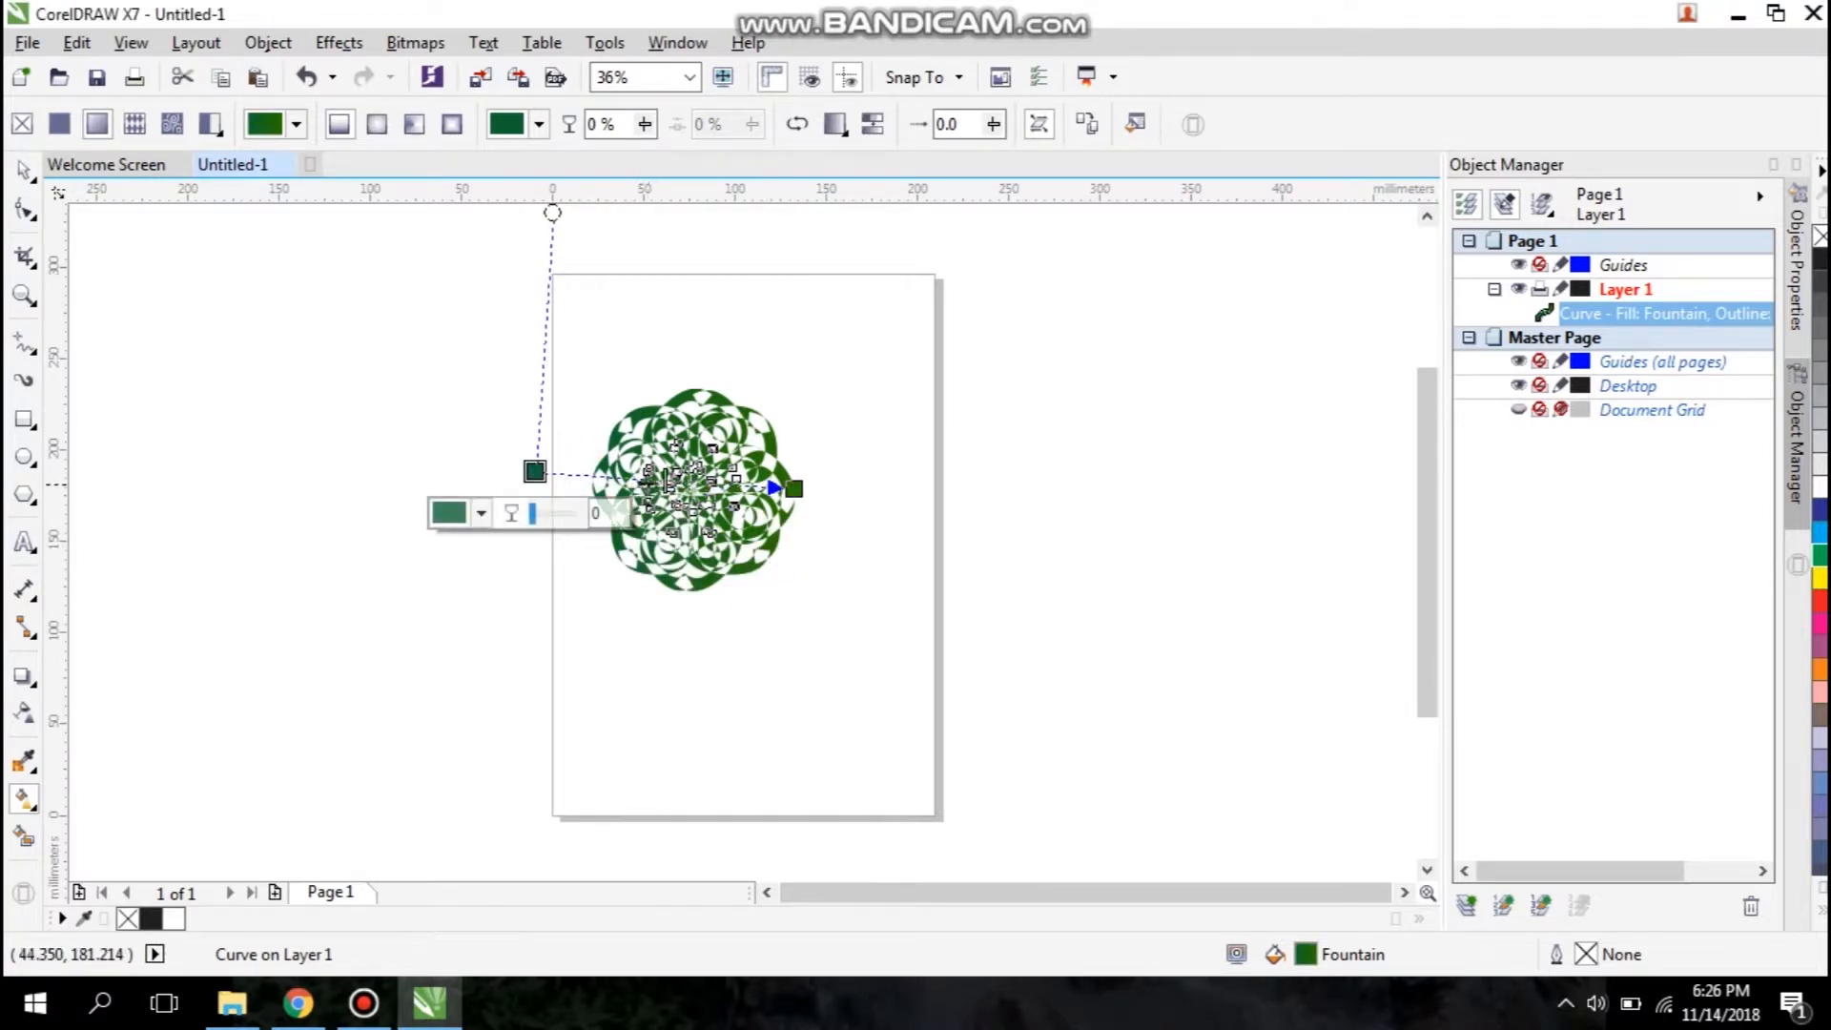
pyautogui.moveTo(535, 471); pyautogui.dragTo(496, 520)
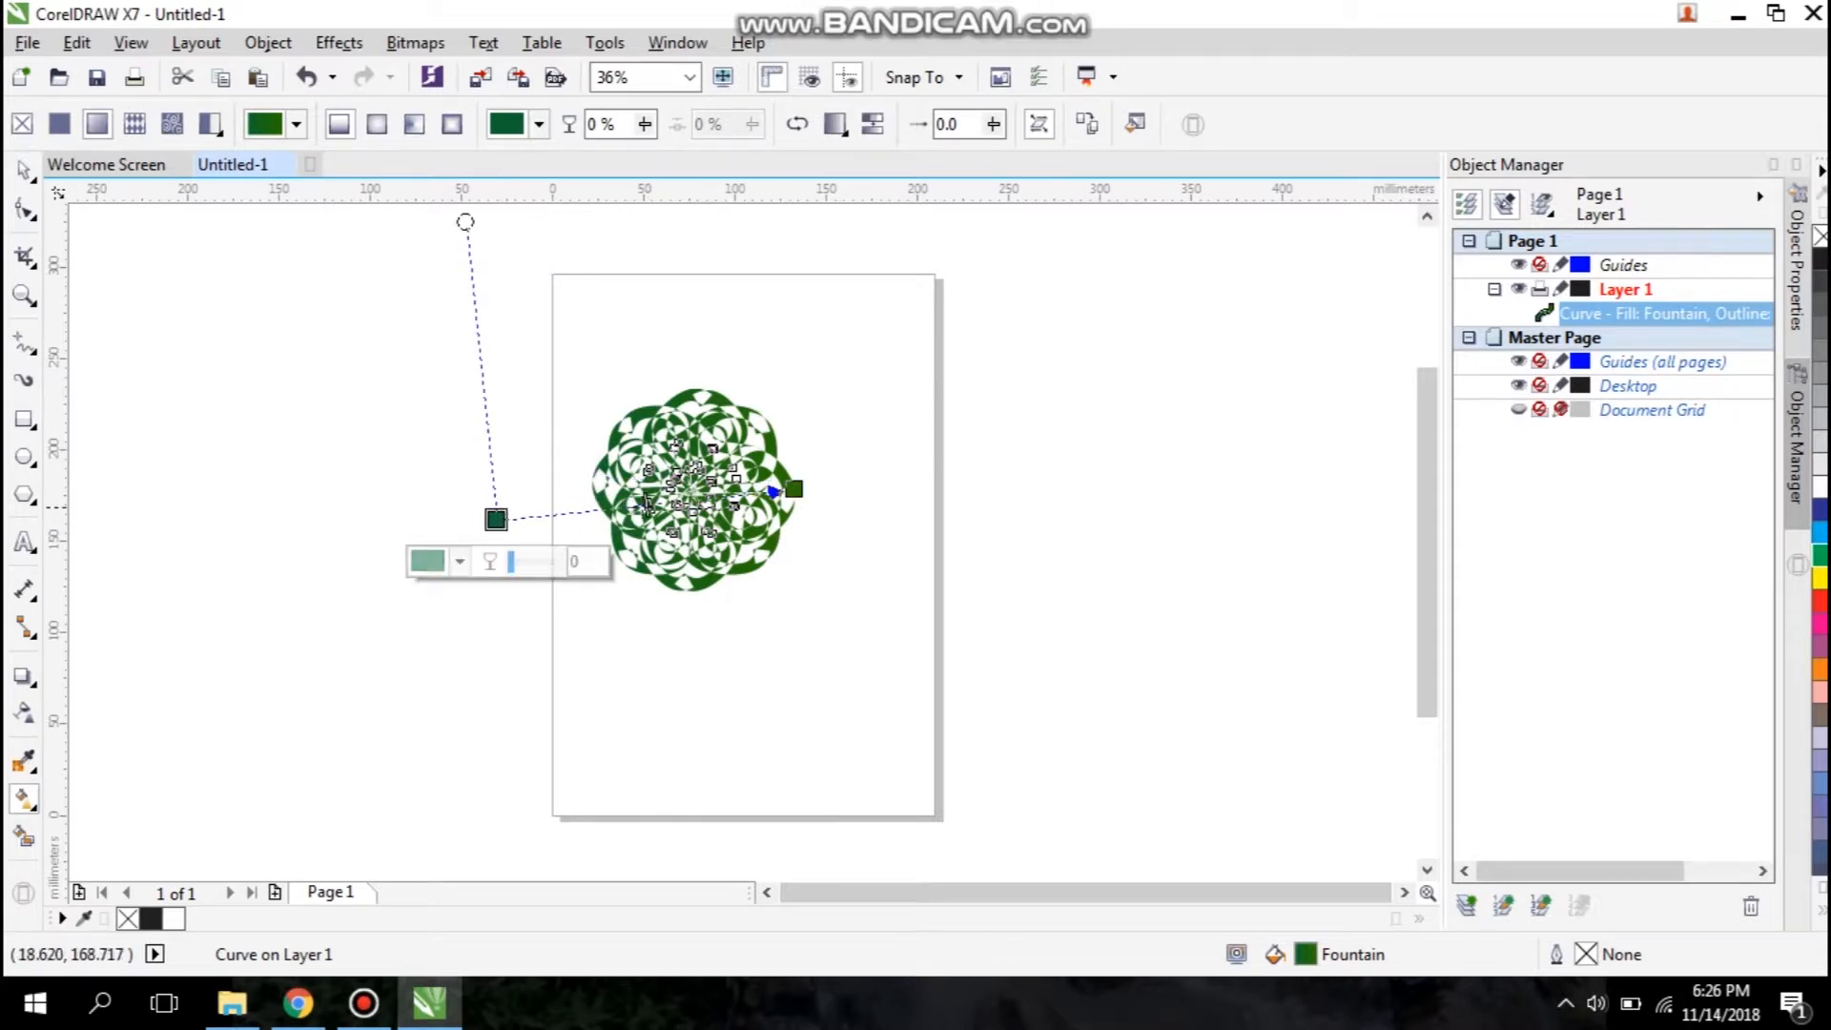
# Step: Change the rosette's fill to an elliptical fountain fill and skew its outline slightly toward the right
pyautogui.click(32, 167)
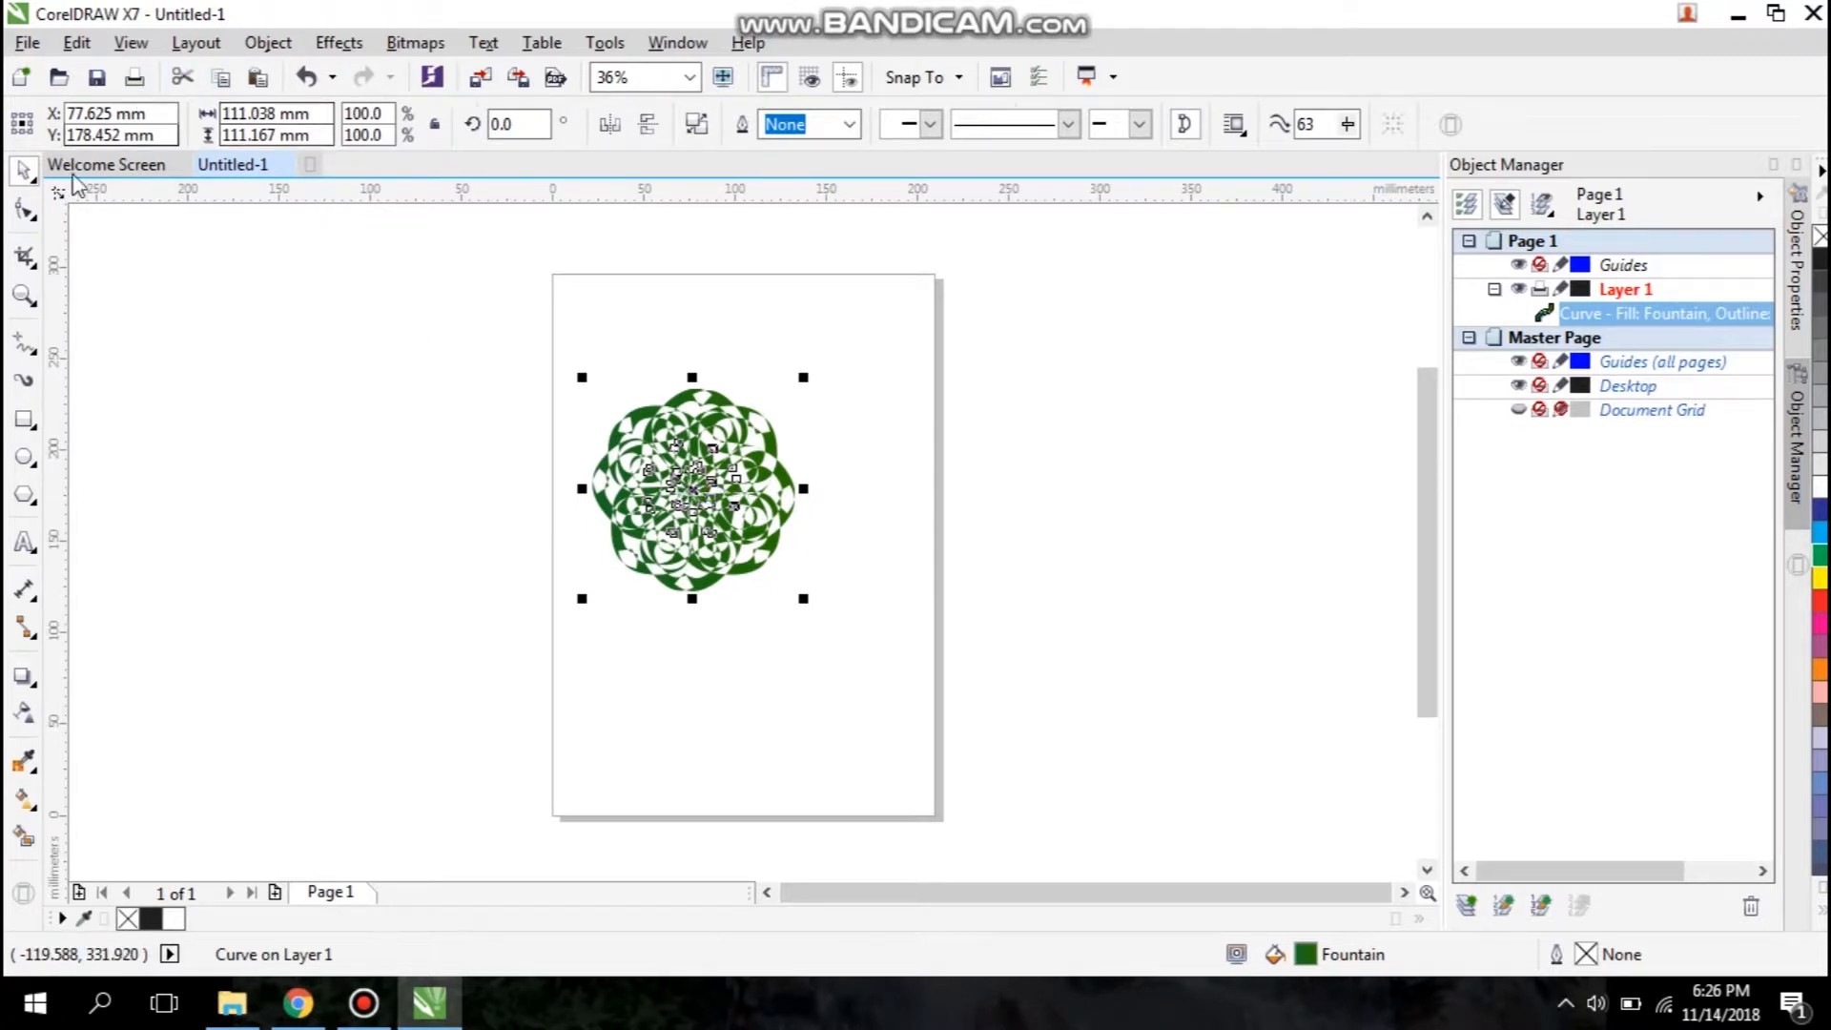
pyautogui.click(29, 803)
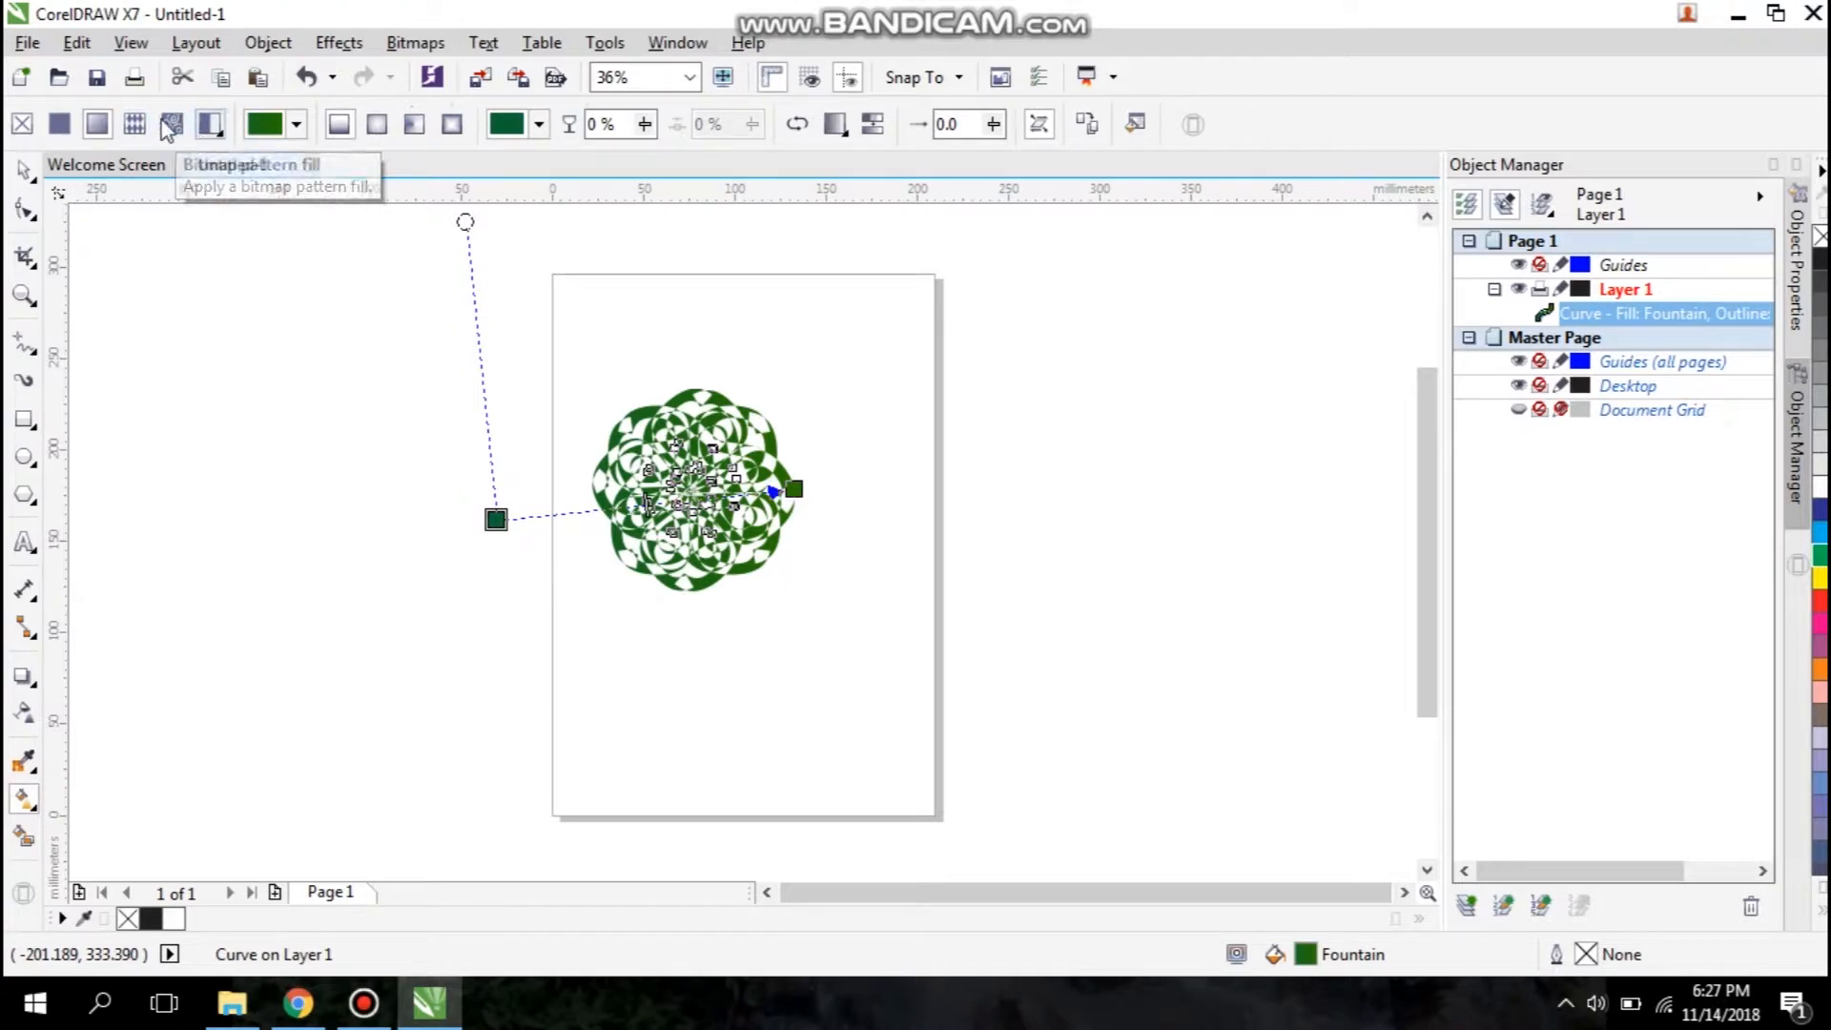
pyautogui.click(380, 126)
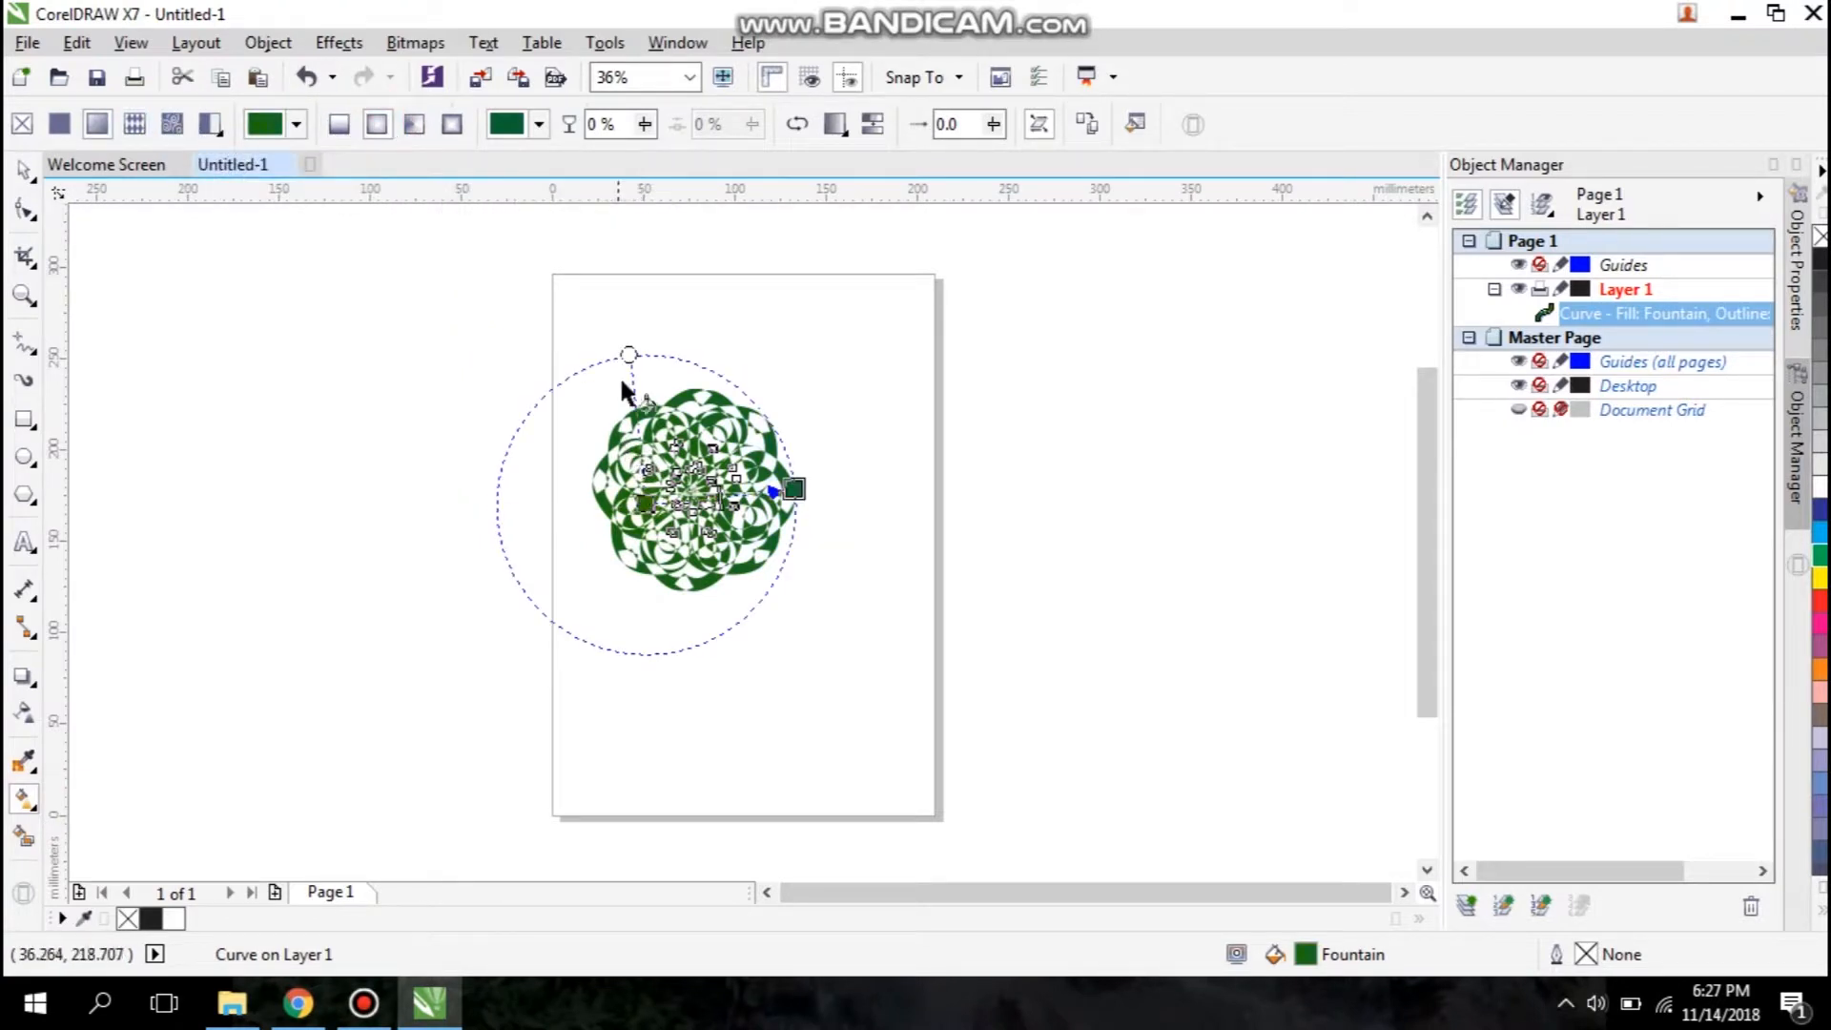
pyautogui.moveTo(629, 354)
pyautogui.mouseDown()
pyautogui.moveTo(715, 356)
pyautogui.moveTo(658, 362)
pyautogui.mouseUp()
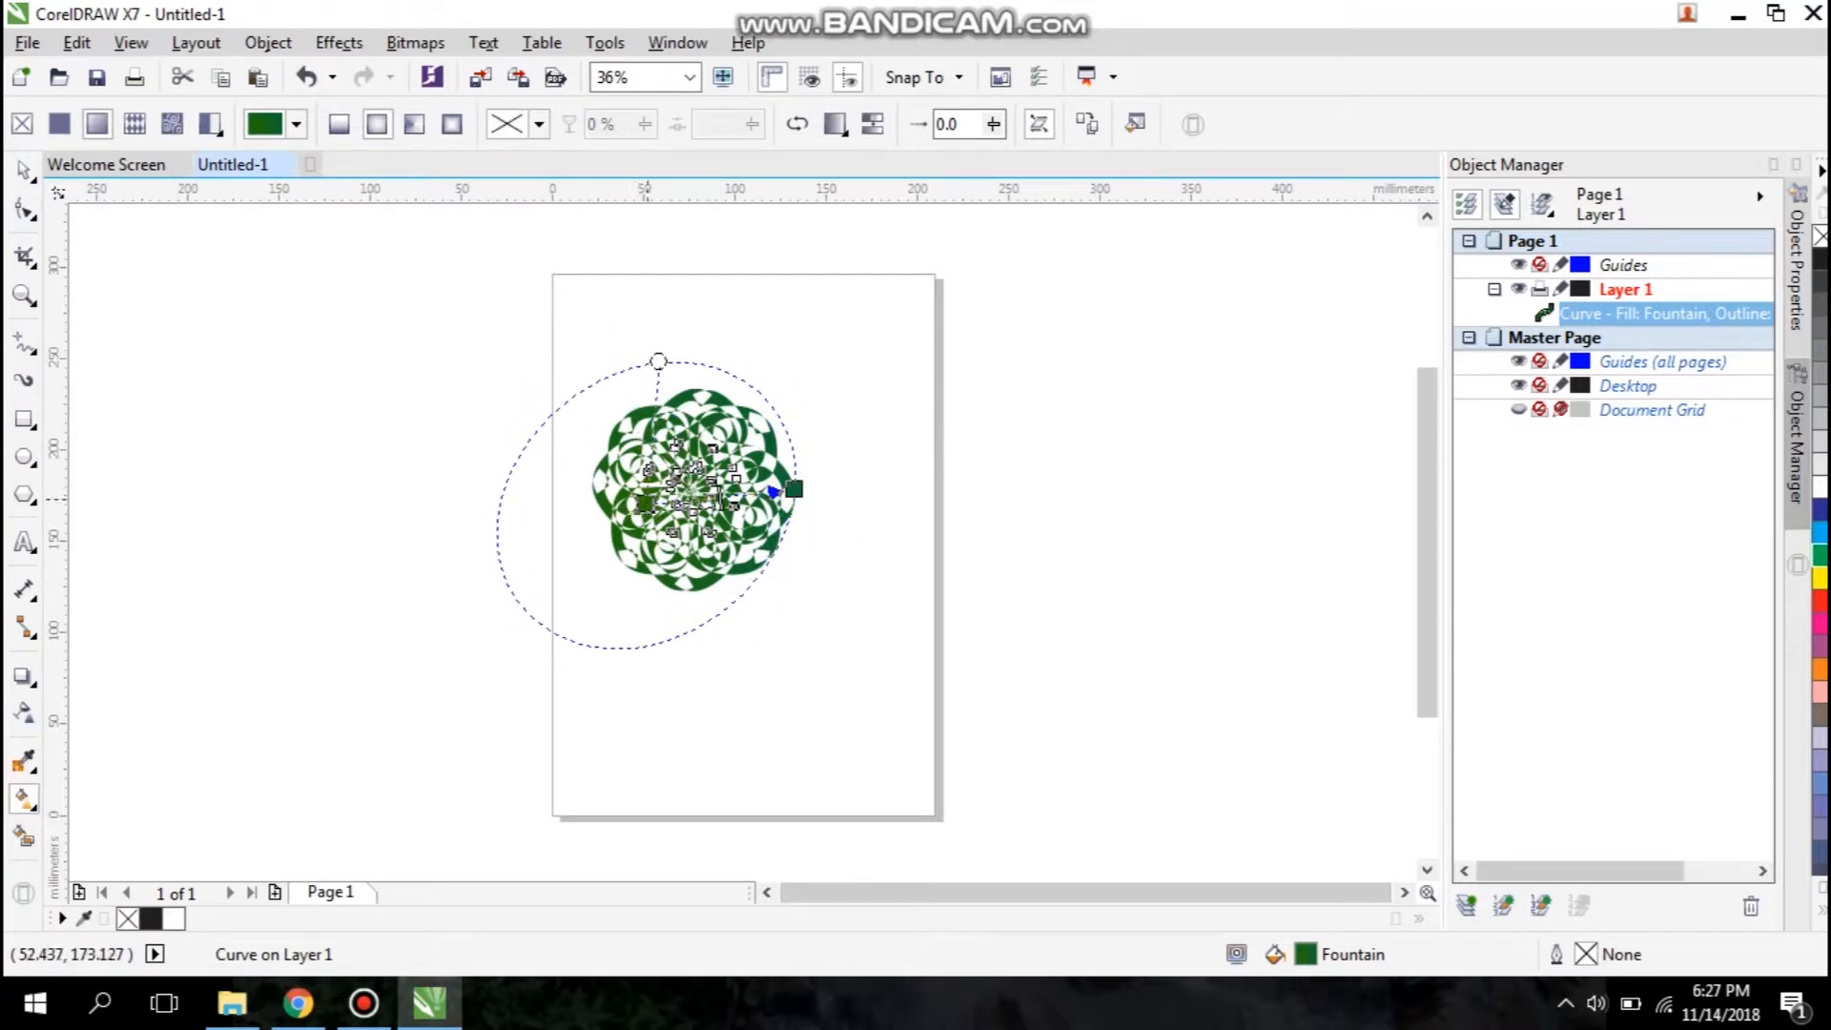
# Step: Set the elliptical gradient's centre node to yellow, RGB 246, 250, 5 (#F6FA05)
pyautogui.click(647, 510)
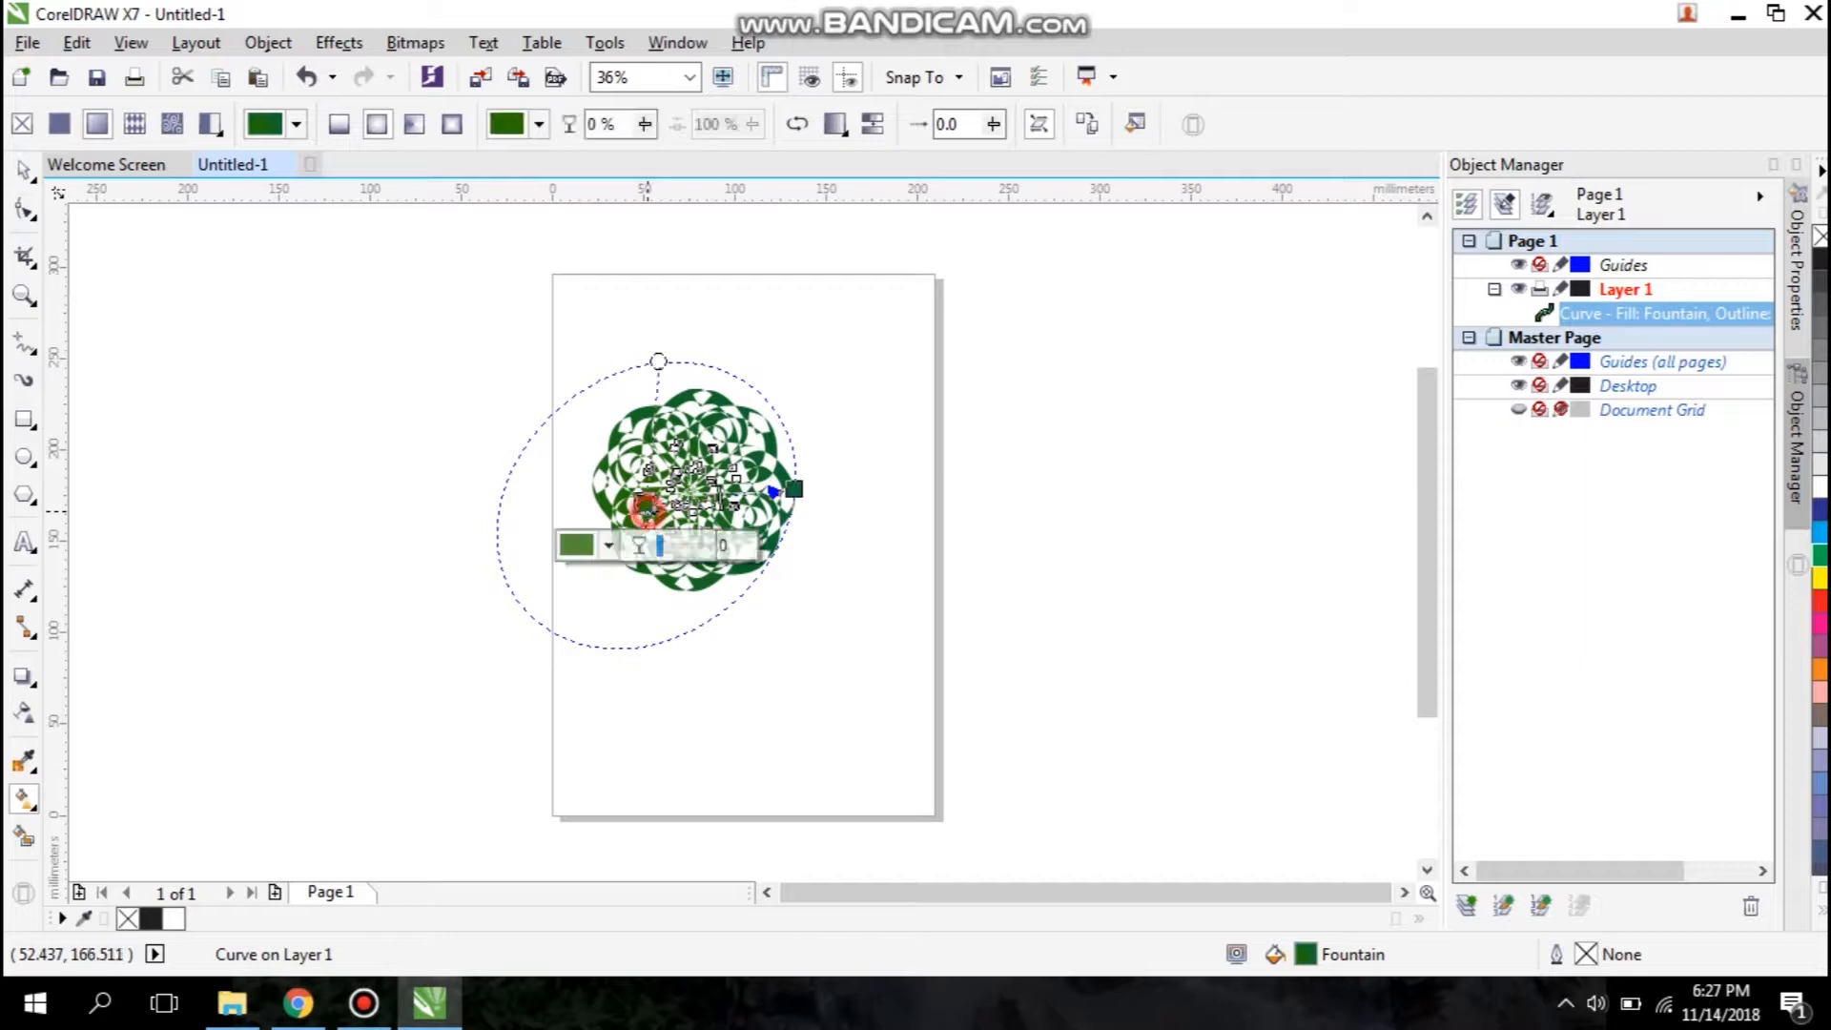
pyautogui.click(612, 546)
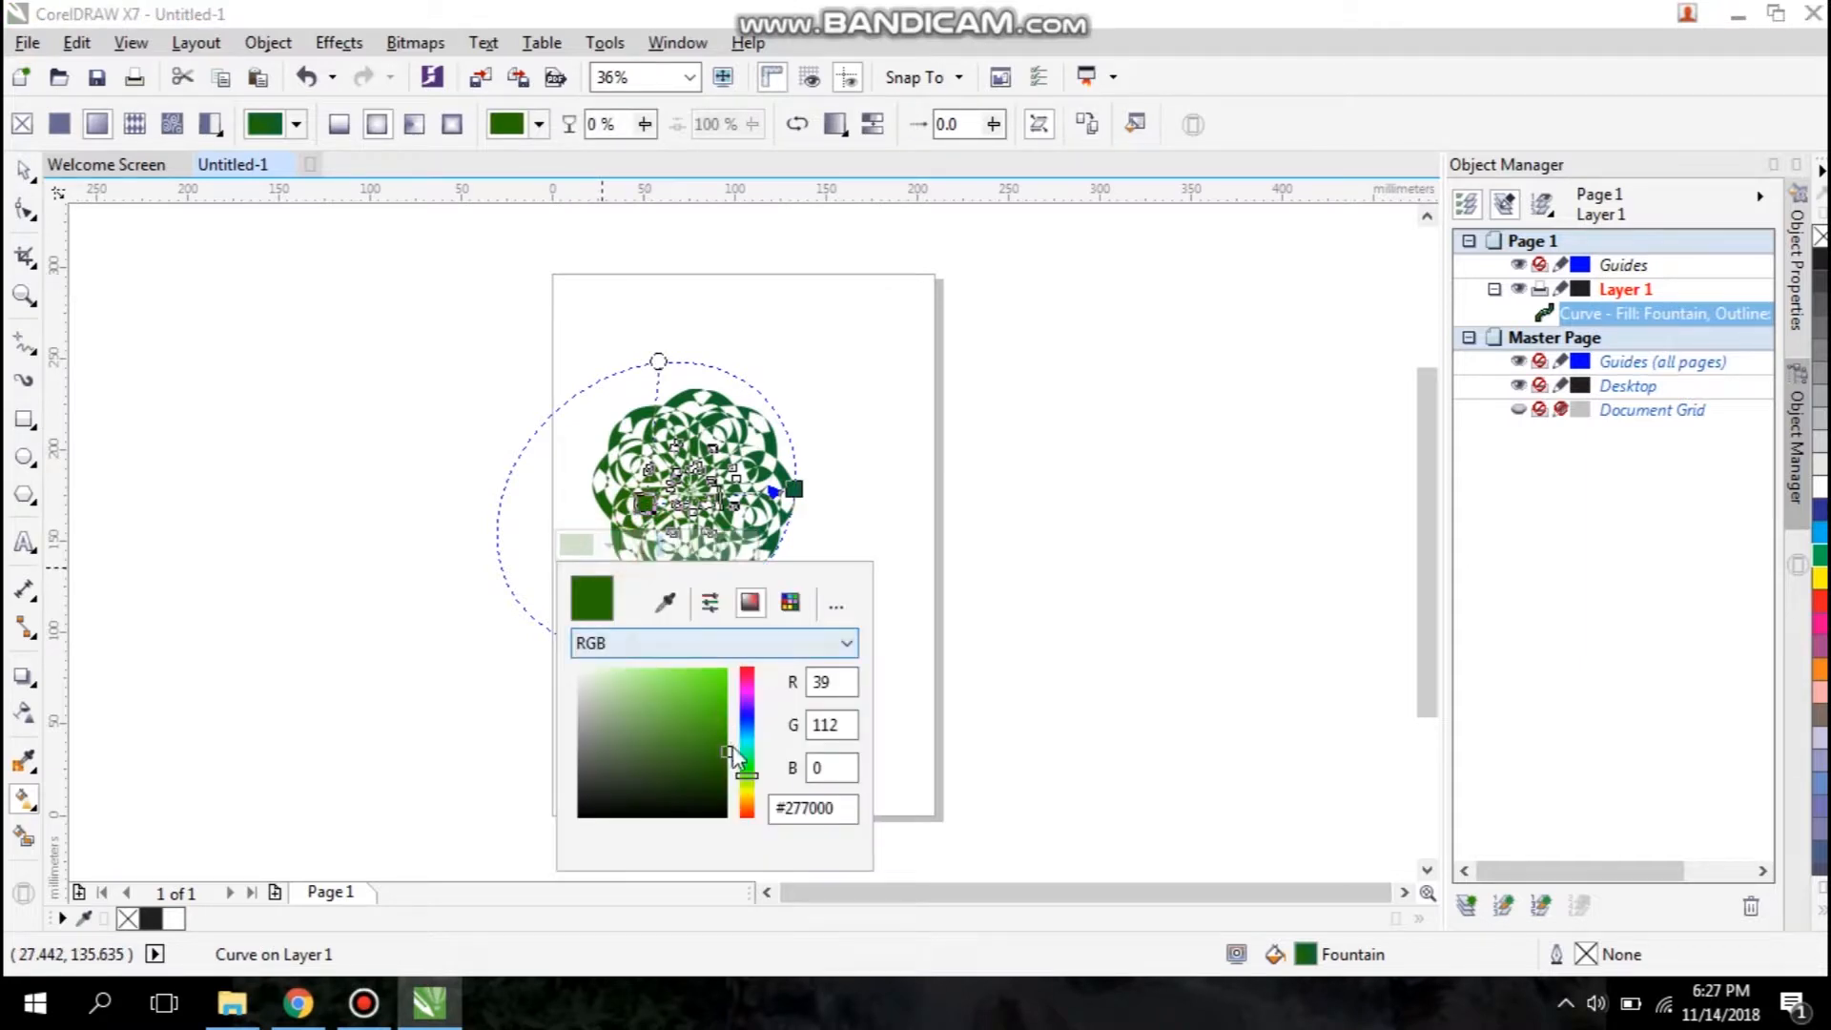
pyautogui.moveTo(744, 778)
pyautogui.mouseDown()
pyautogui.moveTo(740, 797)
pyautogui.moveTo(725, 671)
pyautogui.mouseUp()
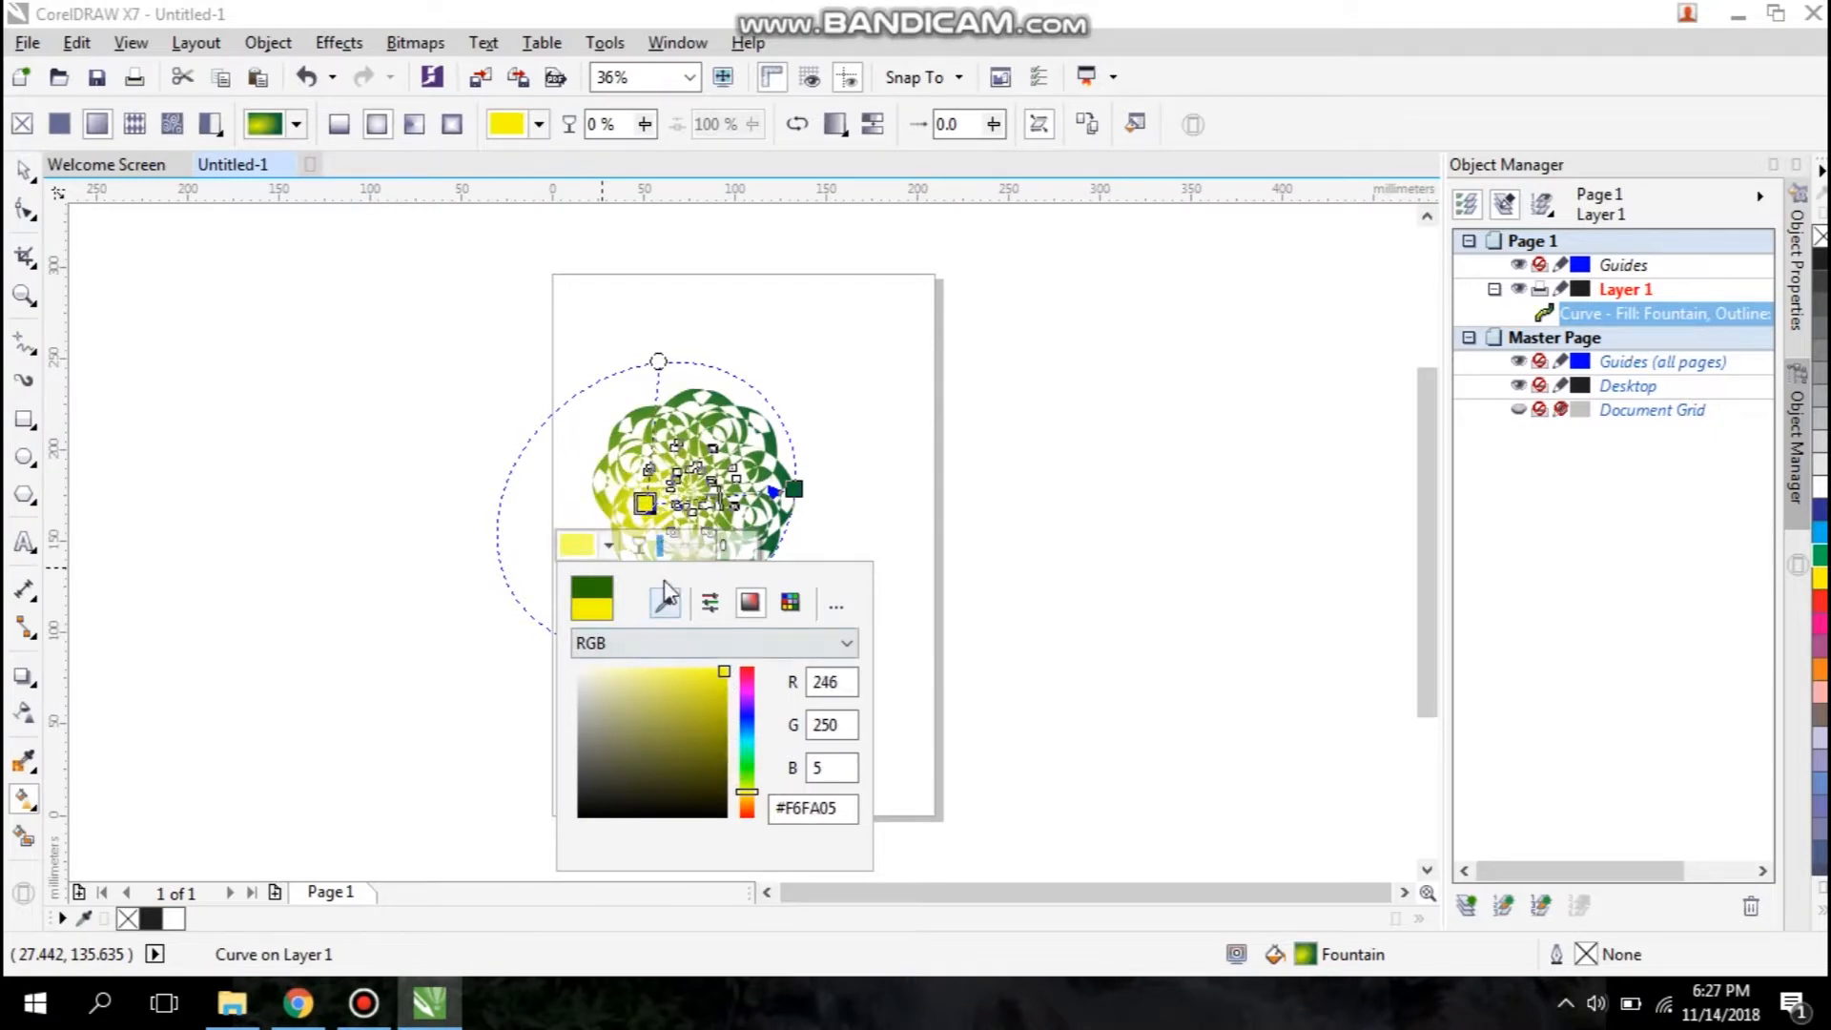
pyautogui.click(645, 506)
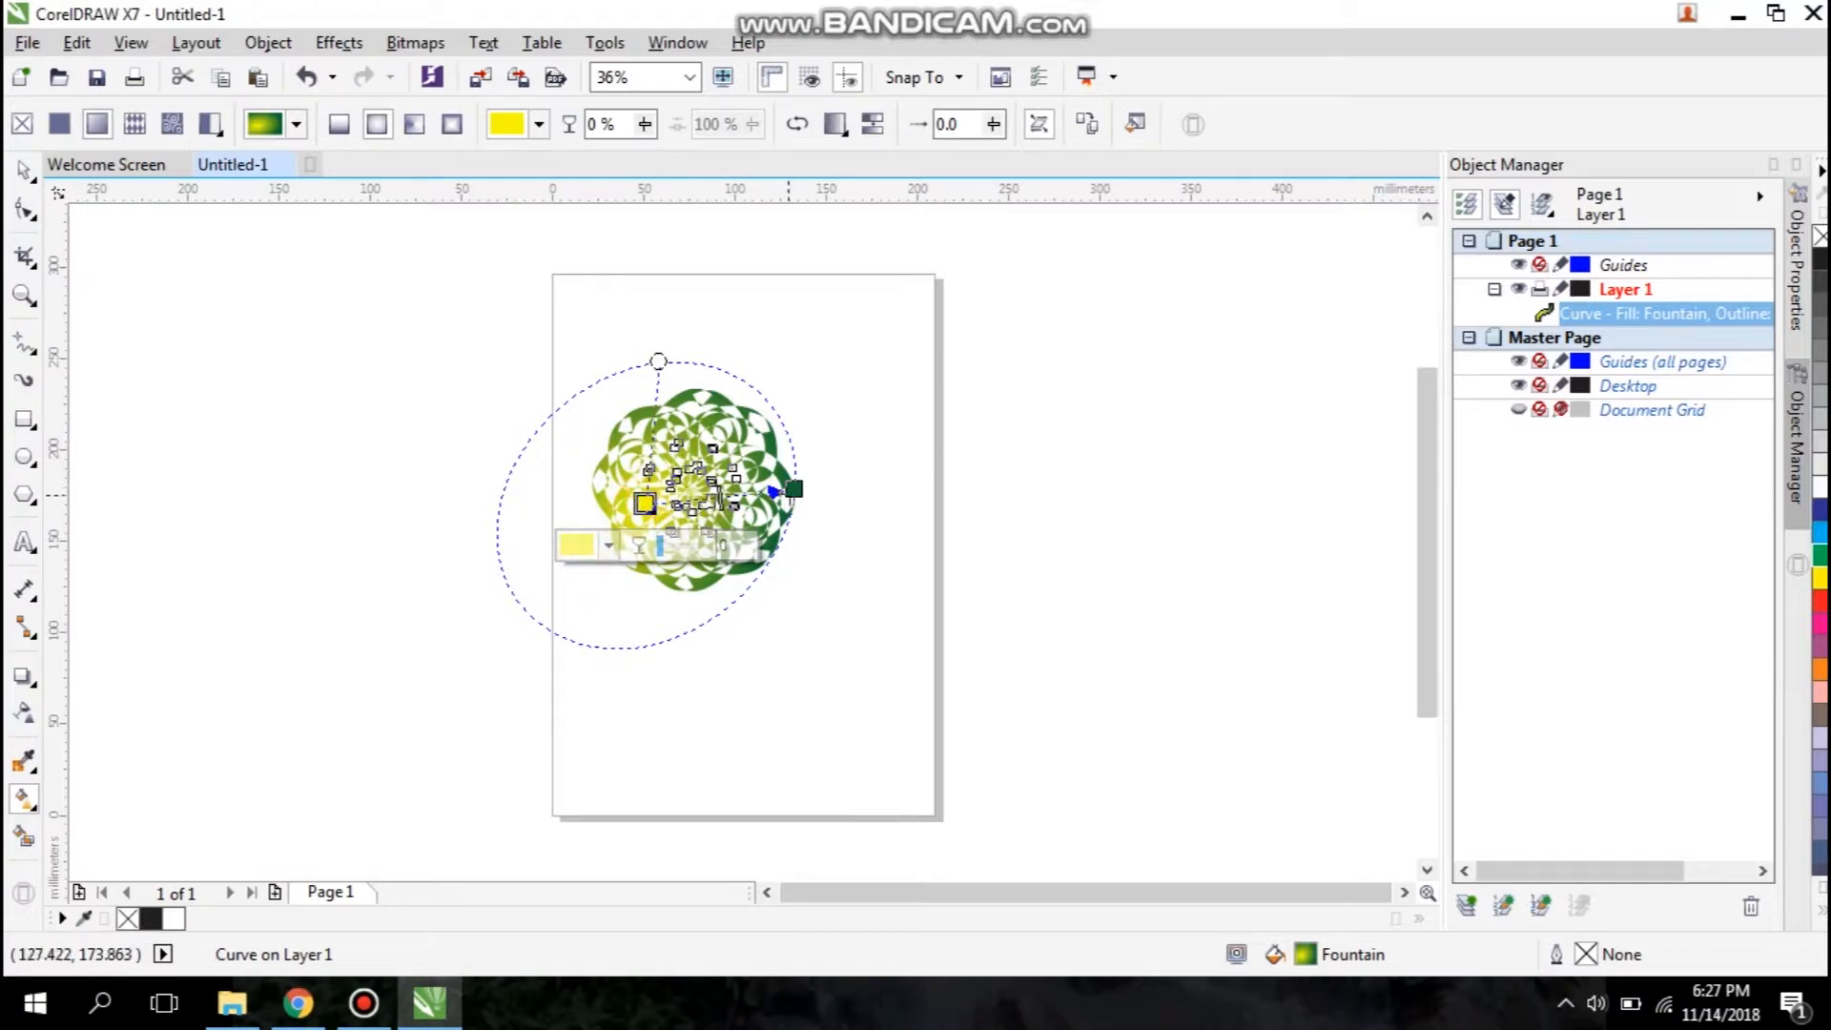
# Step: Enlarge and straighten the elliptical gradient's outline beyond the green rosette, with its yellow node moved to the rosette's centre
pyautogui.moveTo(793, 489); pyautogui.dragTo(852, 484)
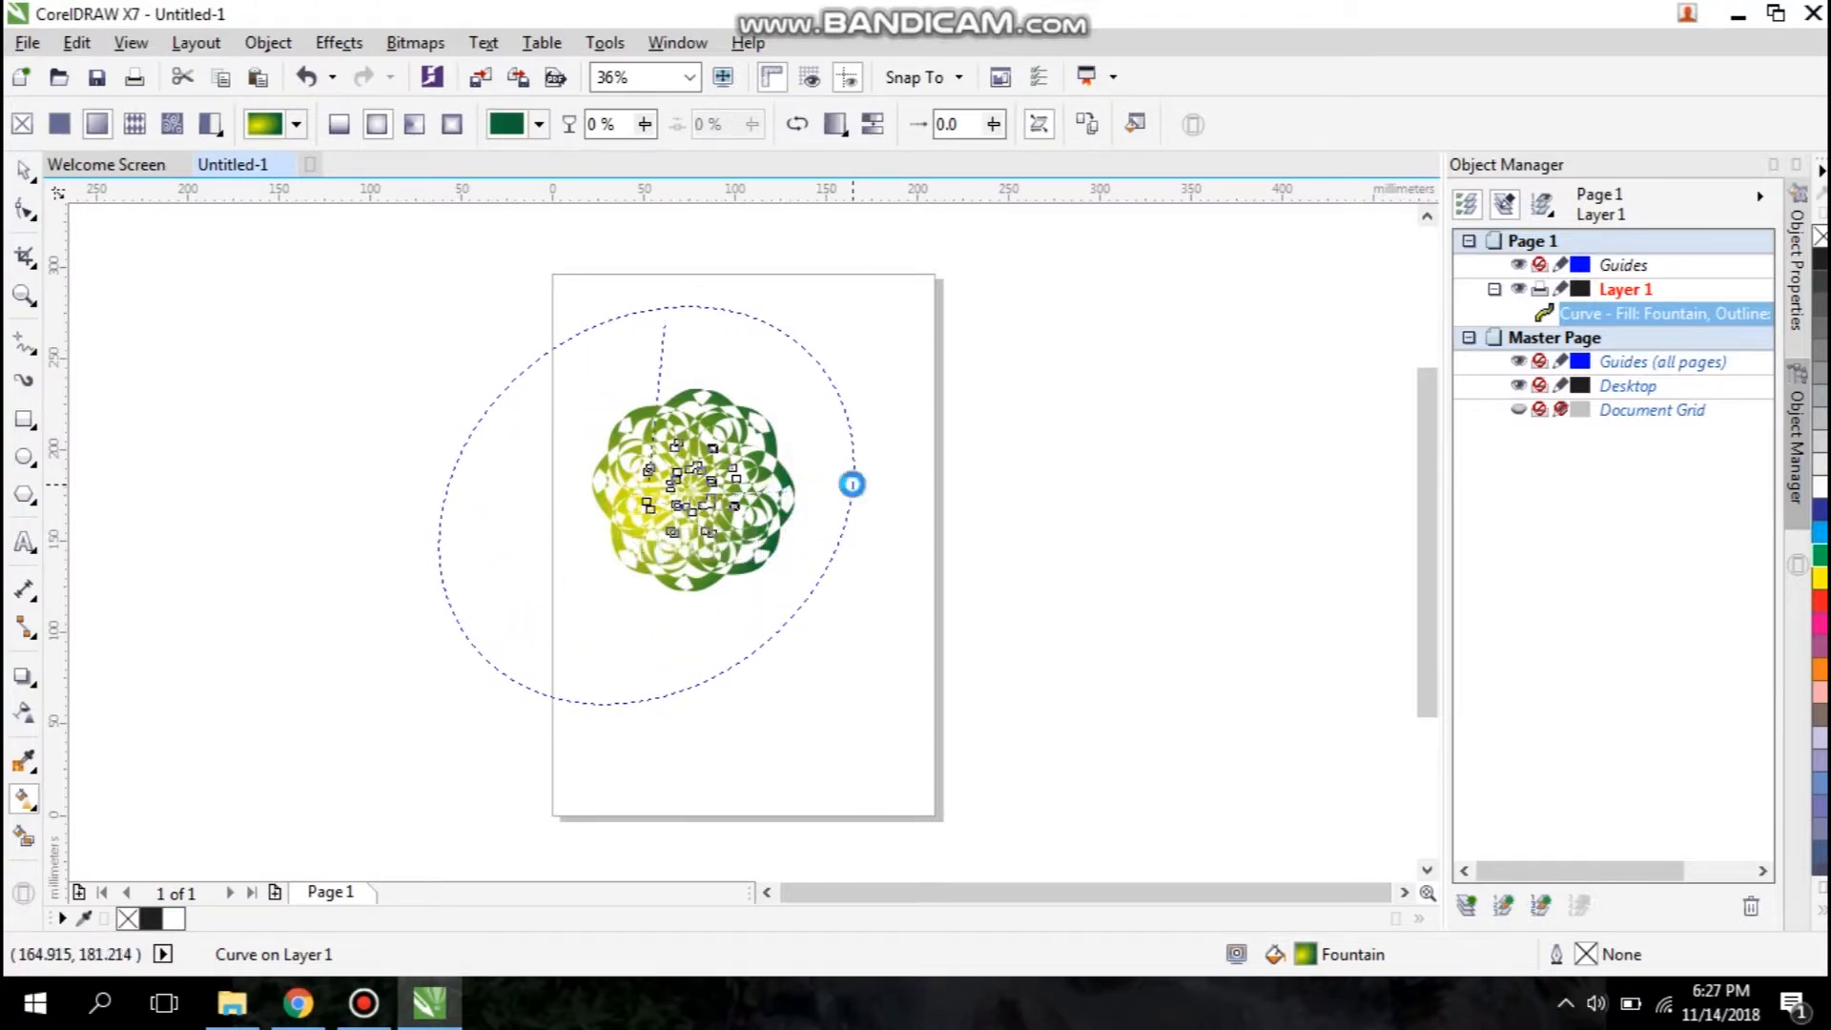
pyautogui.moveTo(645, 502); pyautogui.dragTo(691, 491)
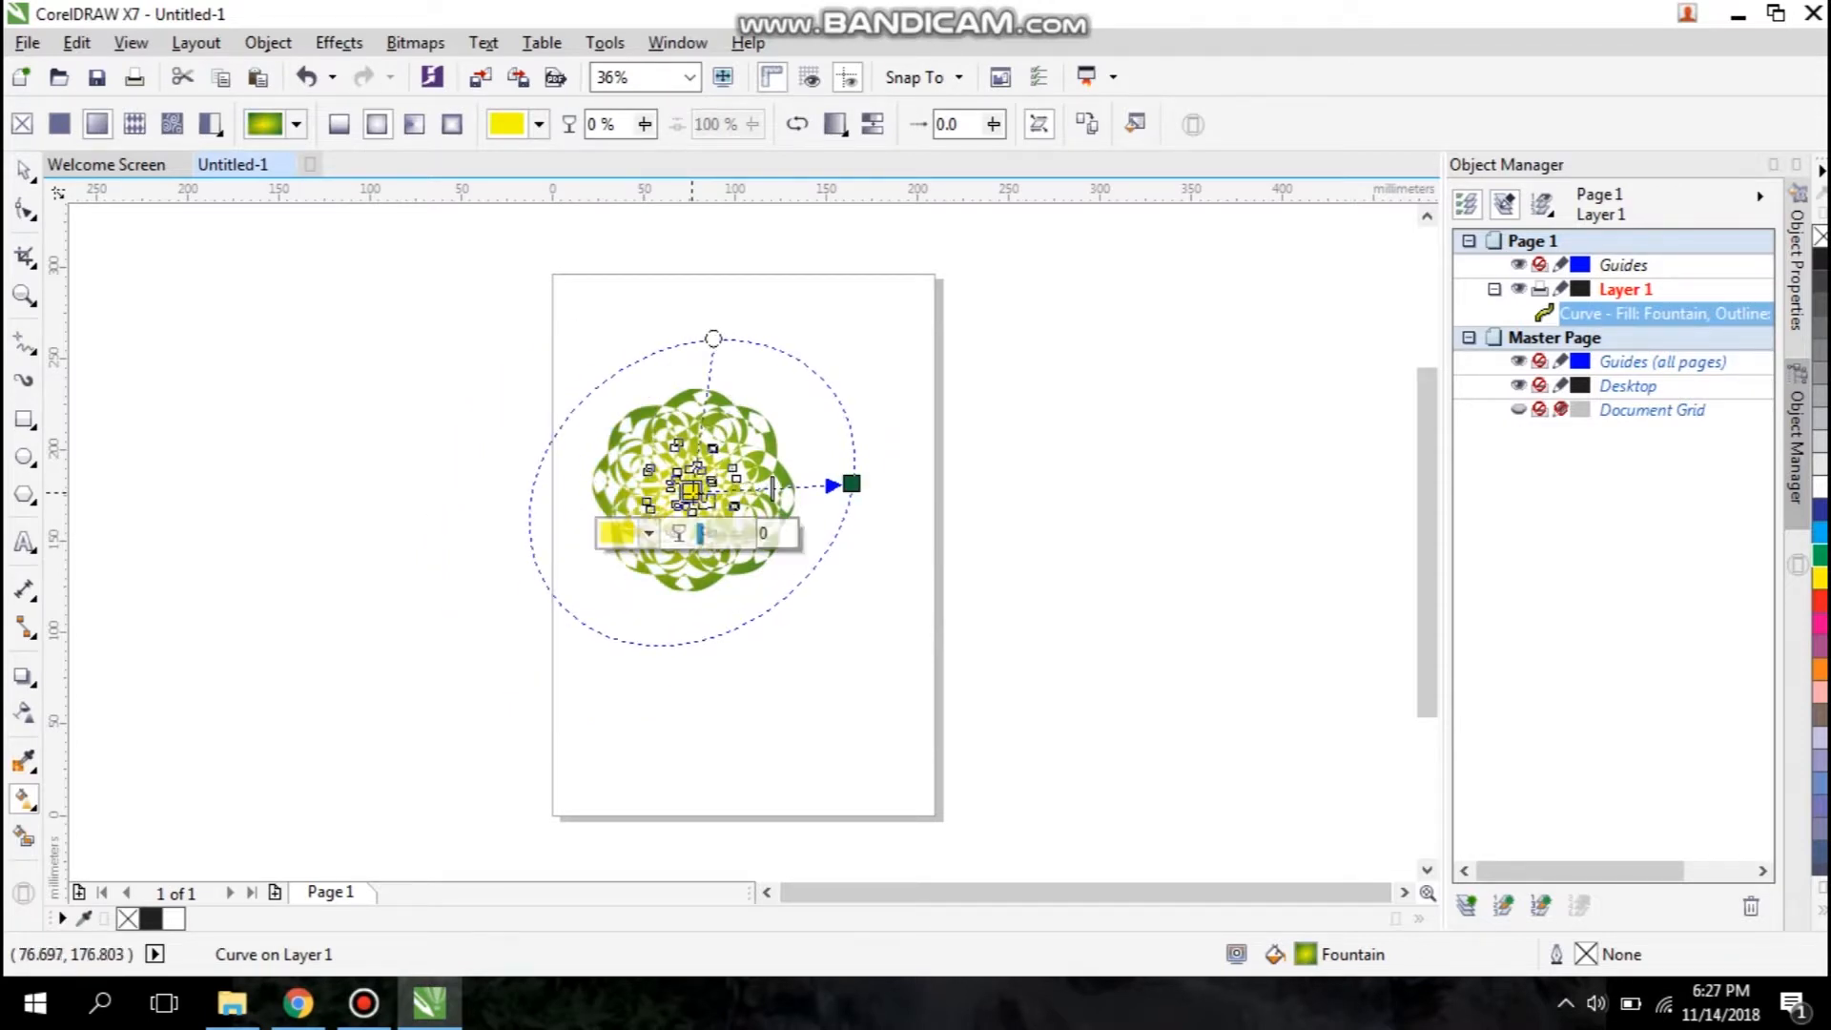
pyautogui.moveTo(712, 333); pyautogui.dragTo(689, 339)
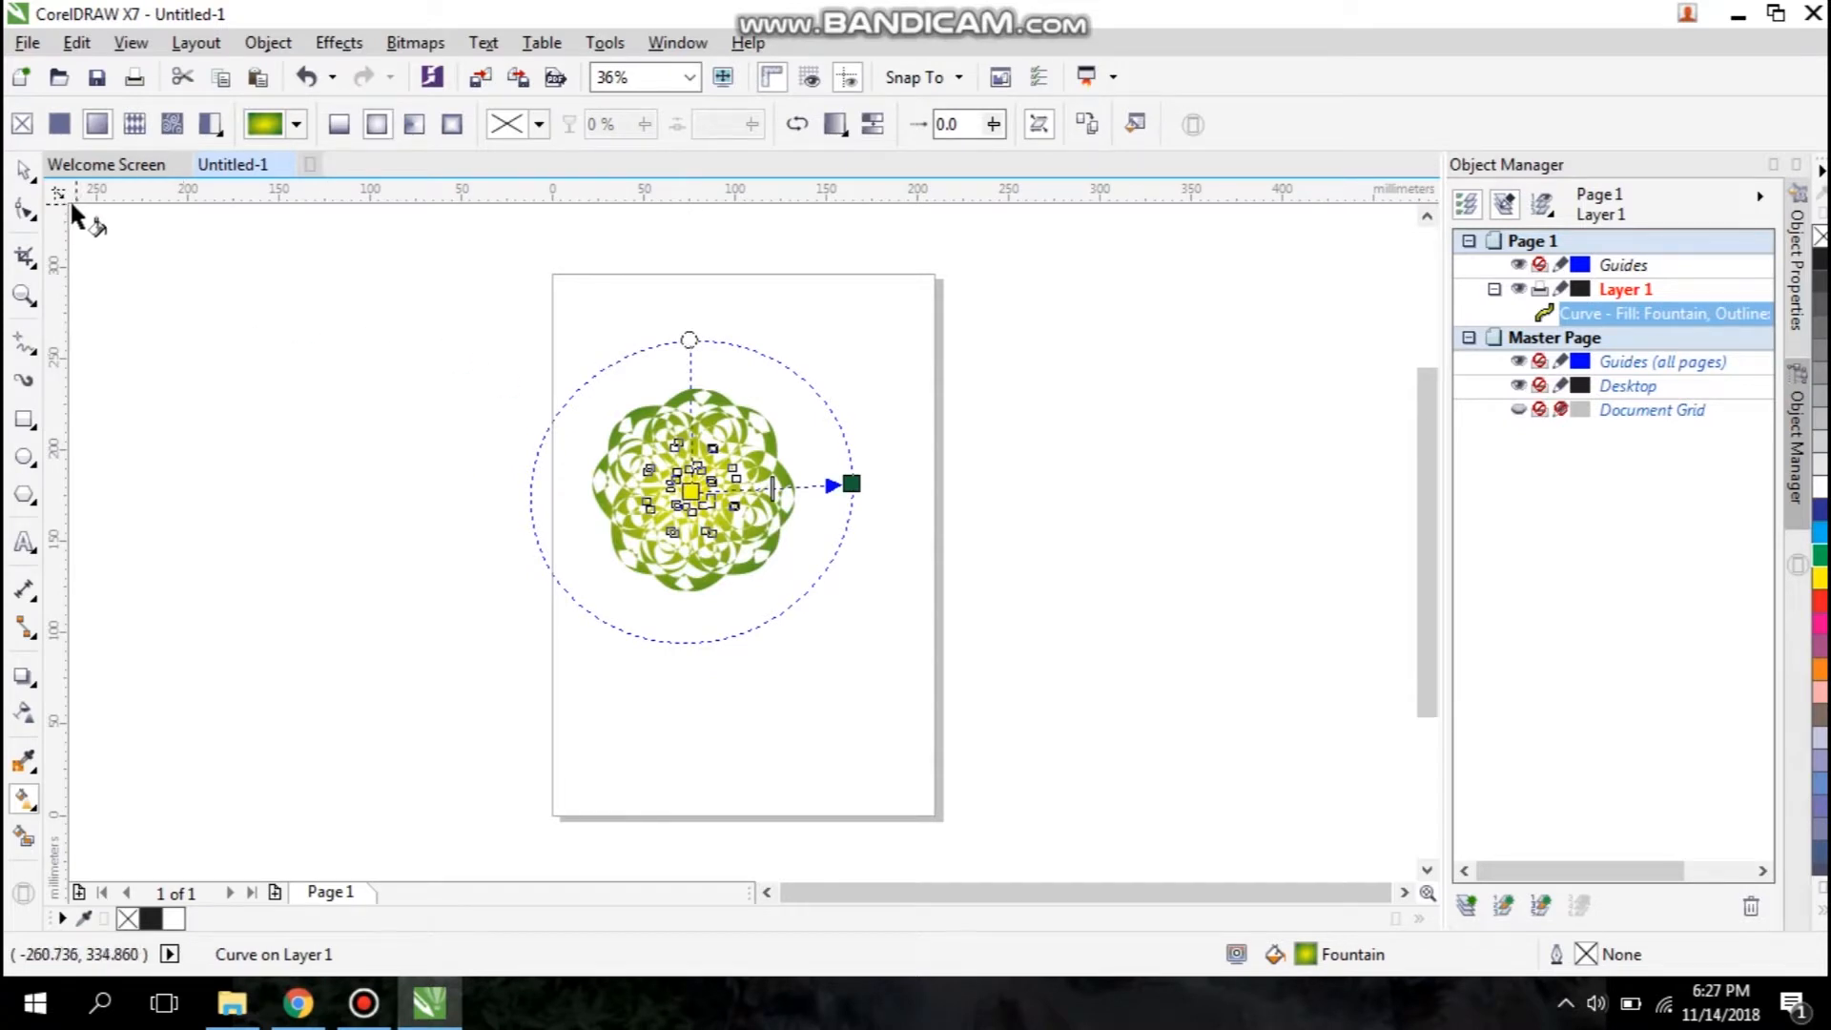
pyautogui.click(27, 174)
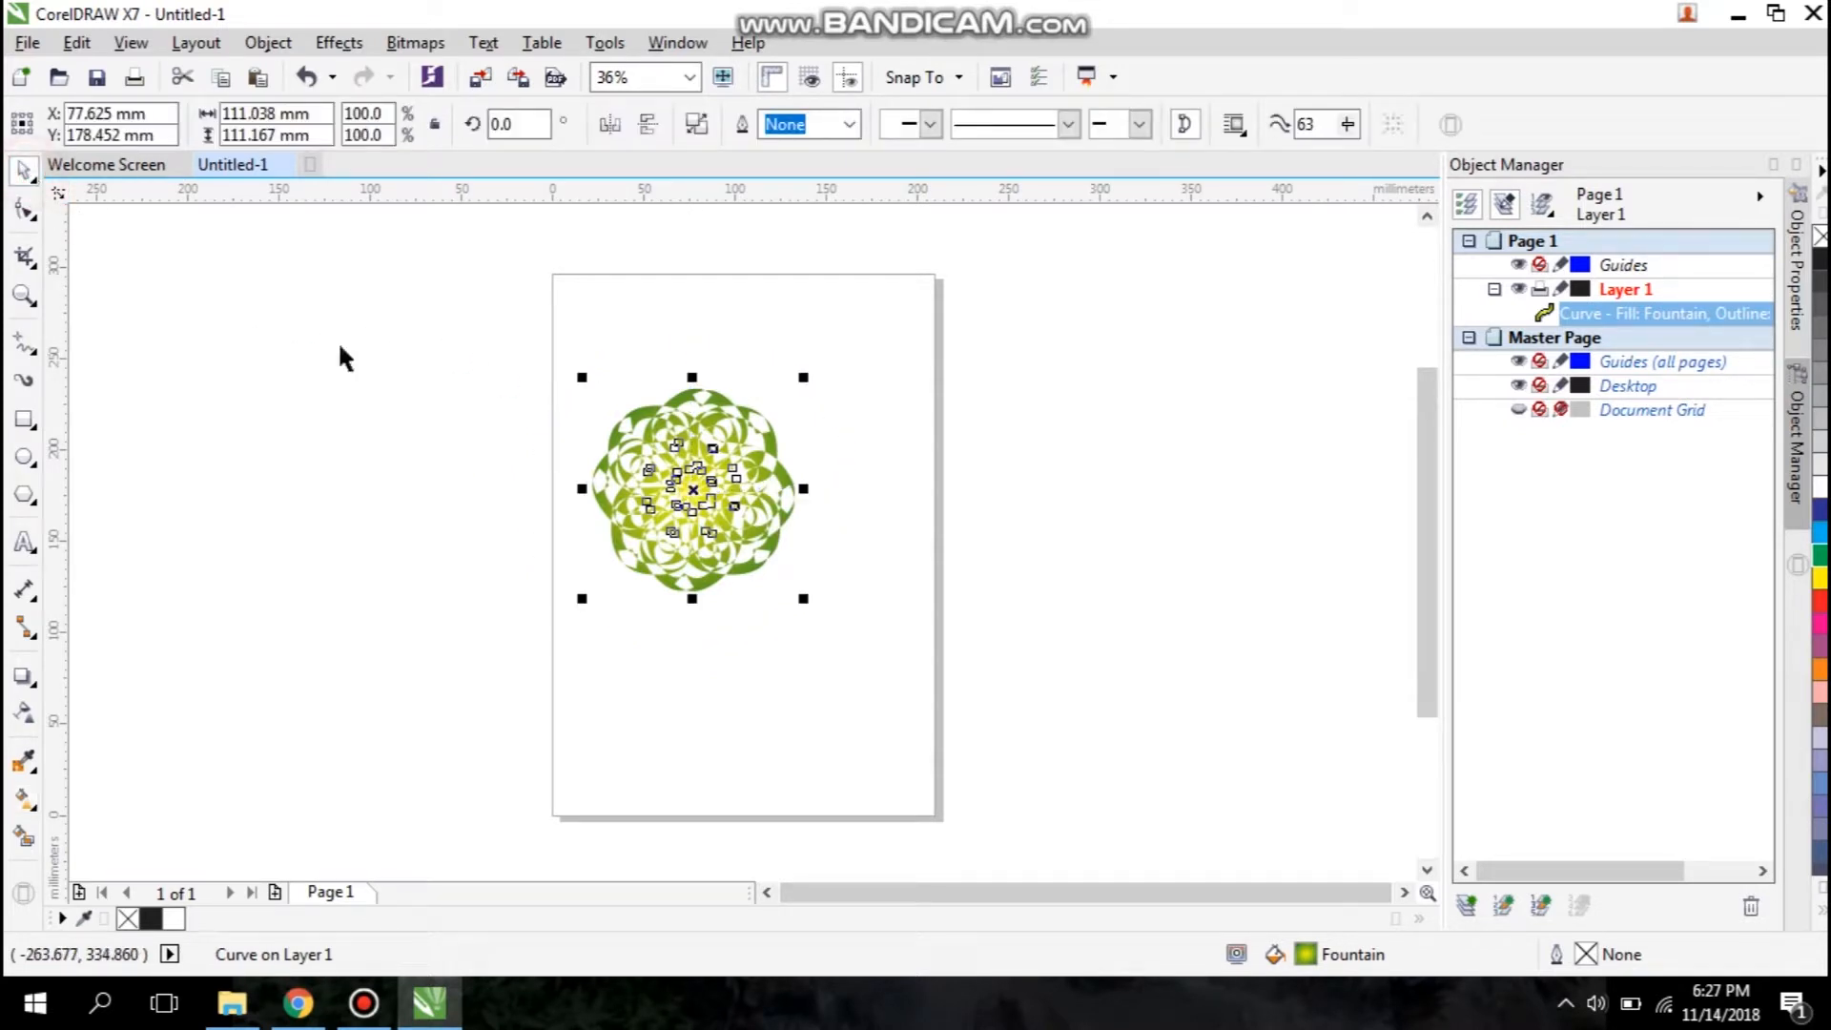
# Step: Add the letter "o" in Arial below the green rosette and enlarge it to about 41 by 46 mm
pyautogui.click(24, 542)
pyautogui.click(772, 678)
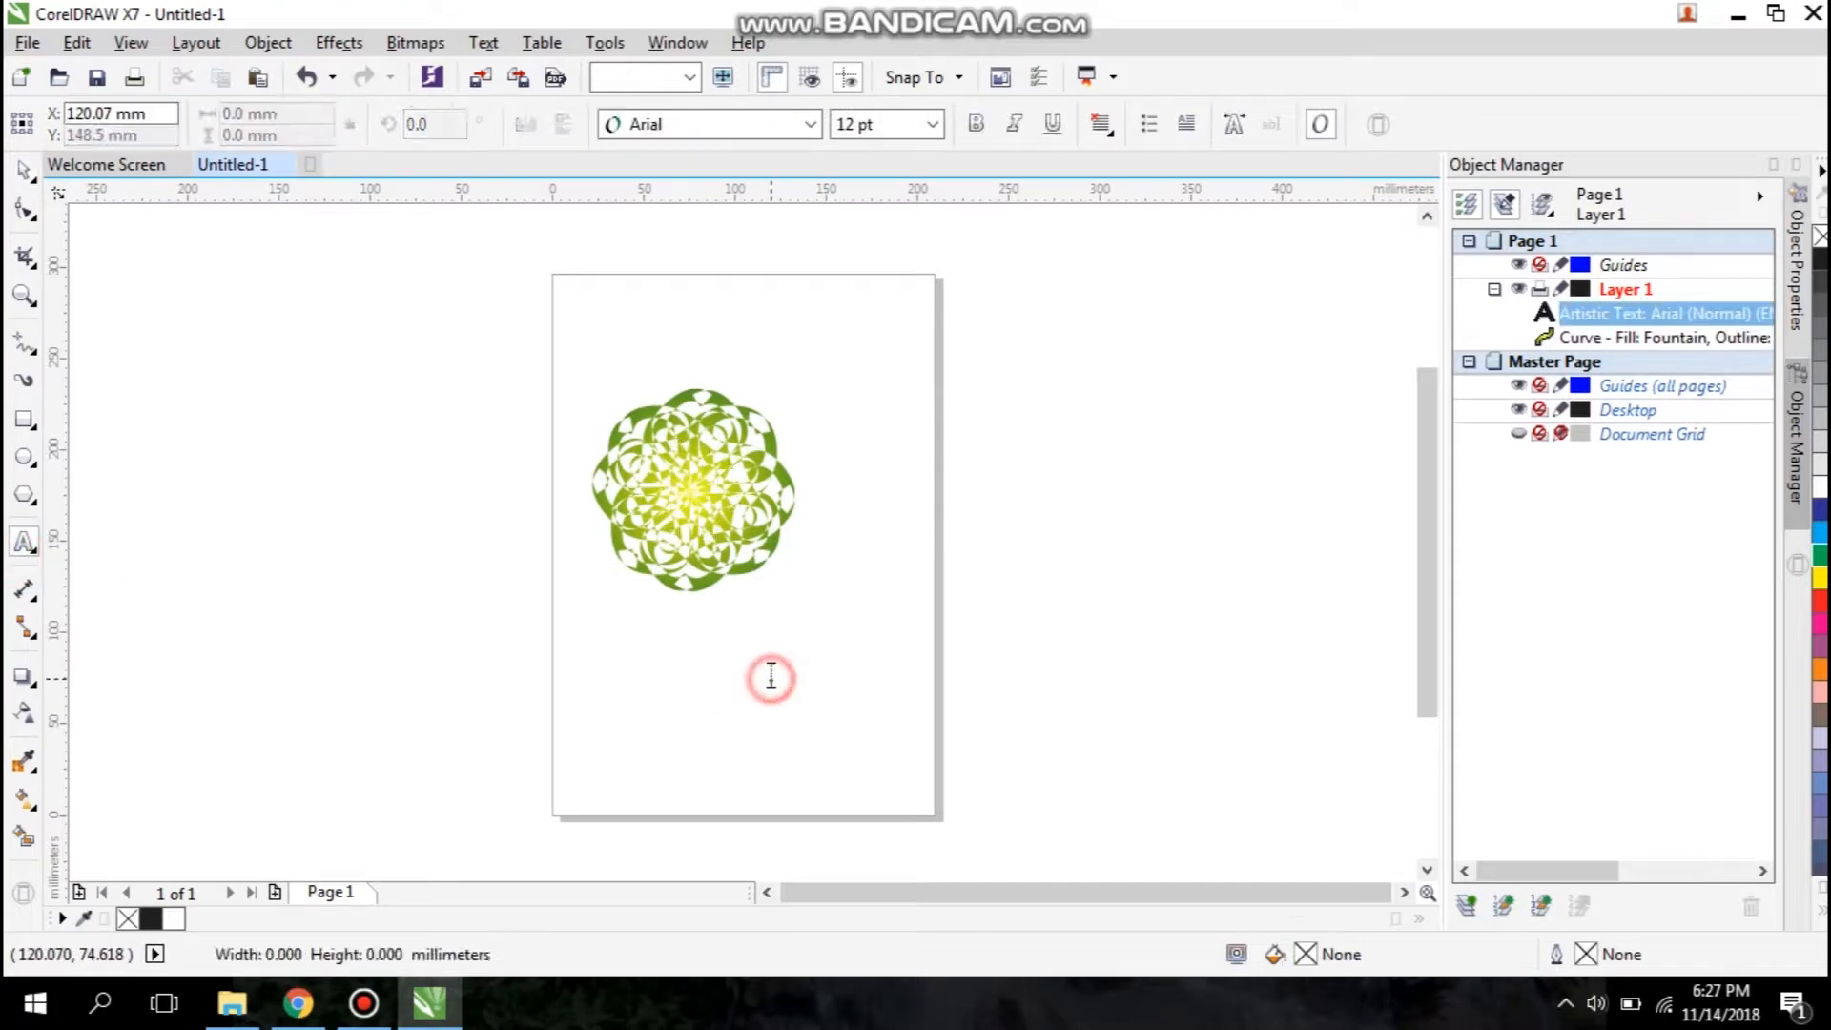
pyautogui.write('o')
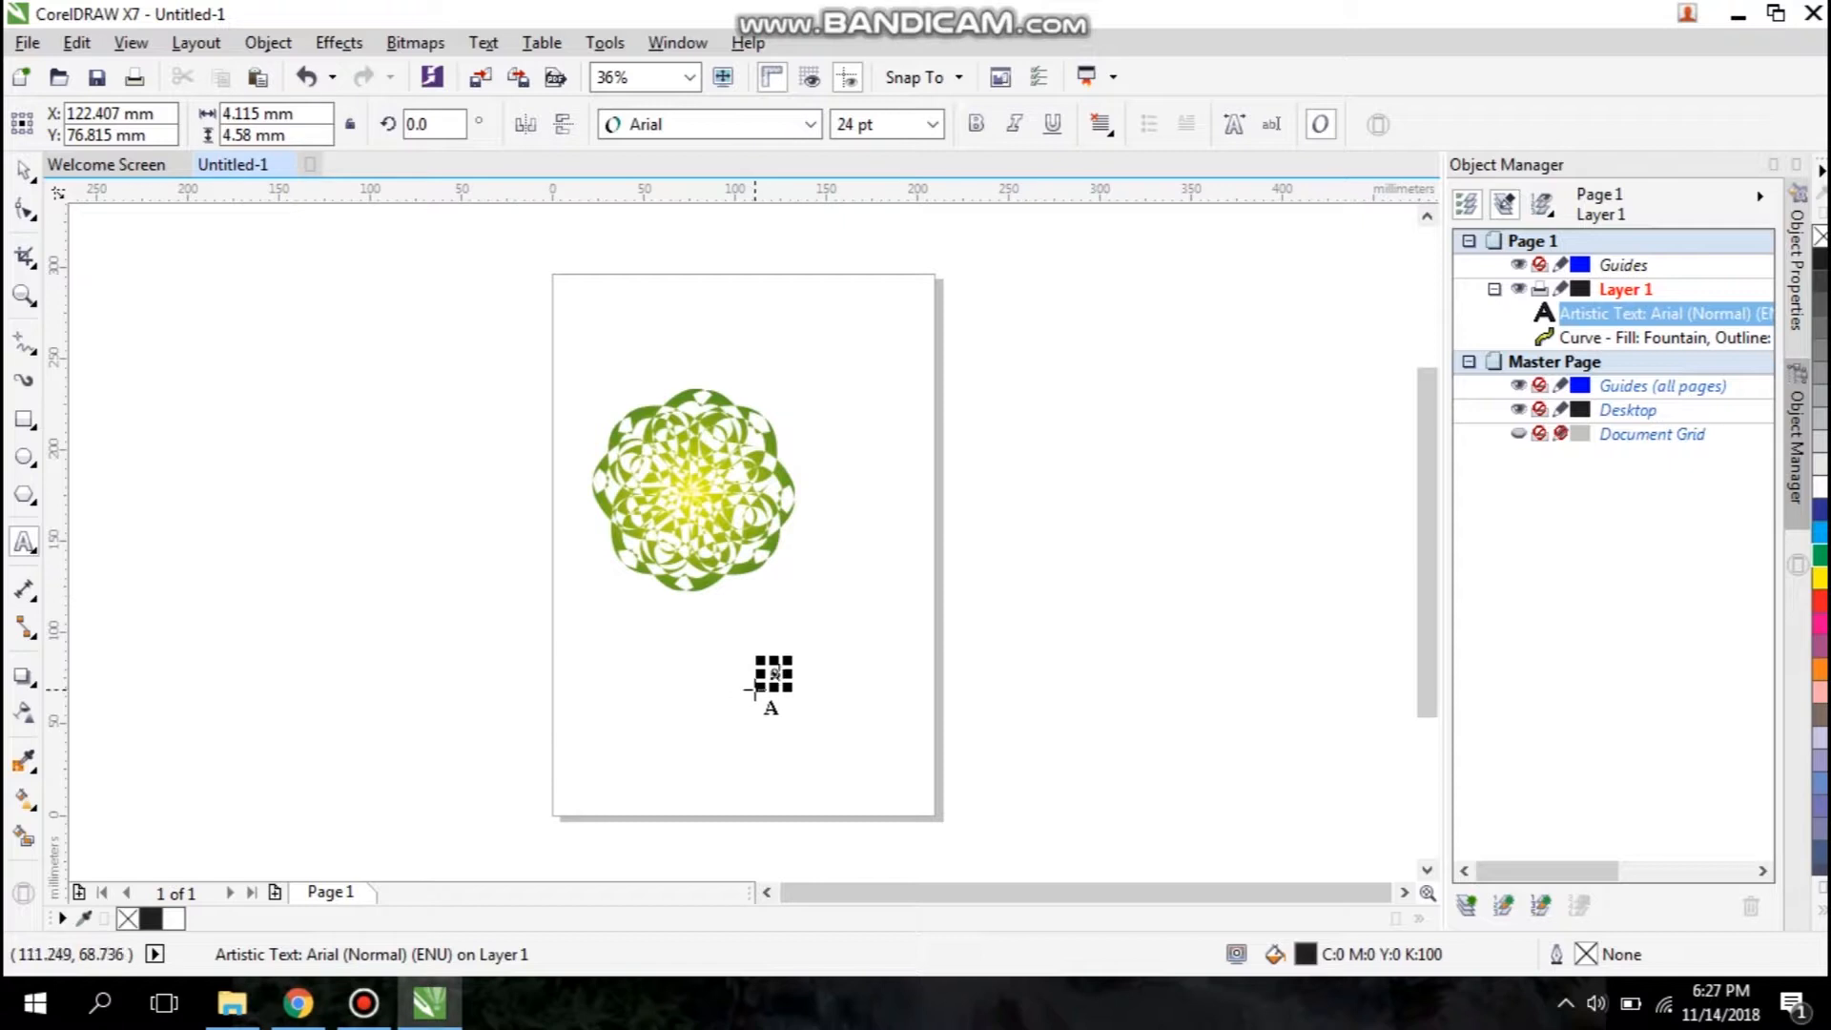
pyautogui.moveTo(765, 687); pyautogui.dragTo(732, 732)
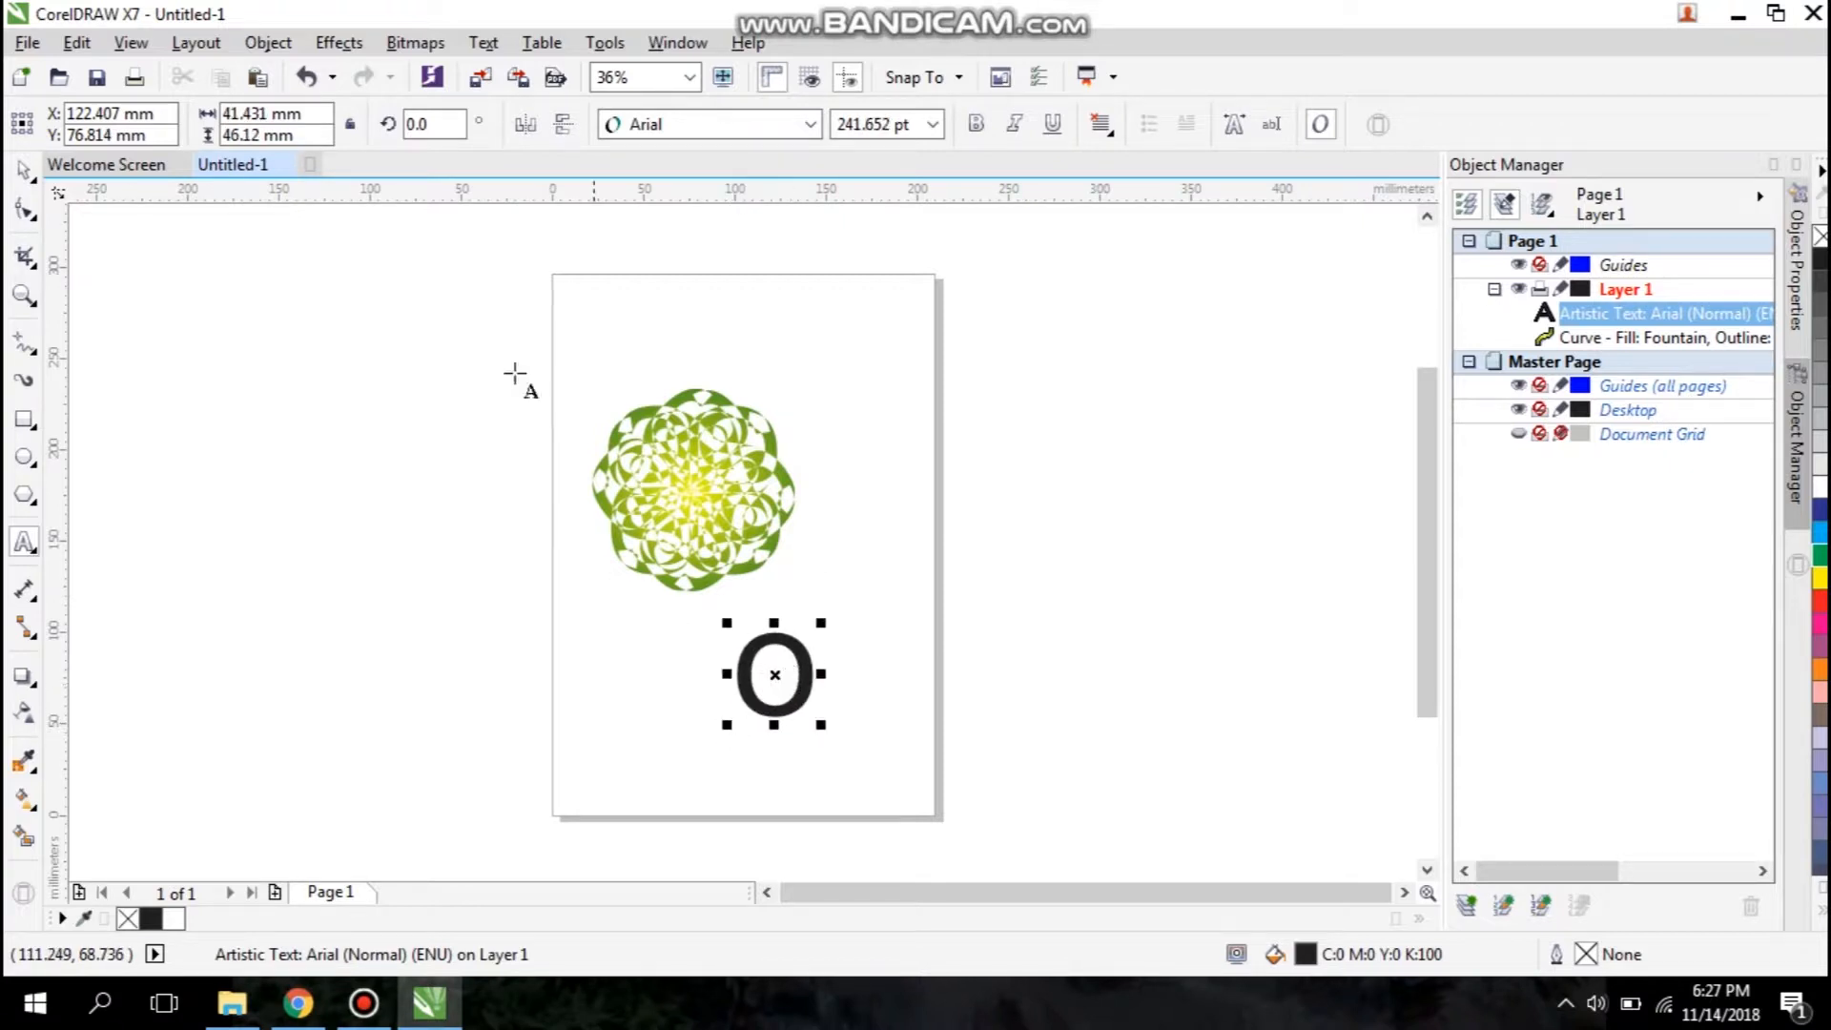
# Step: Duplicate the letter "o" in place and mirror the copy vertically so it sits directly below the original
pyautogui.click(23, 169)
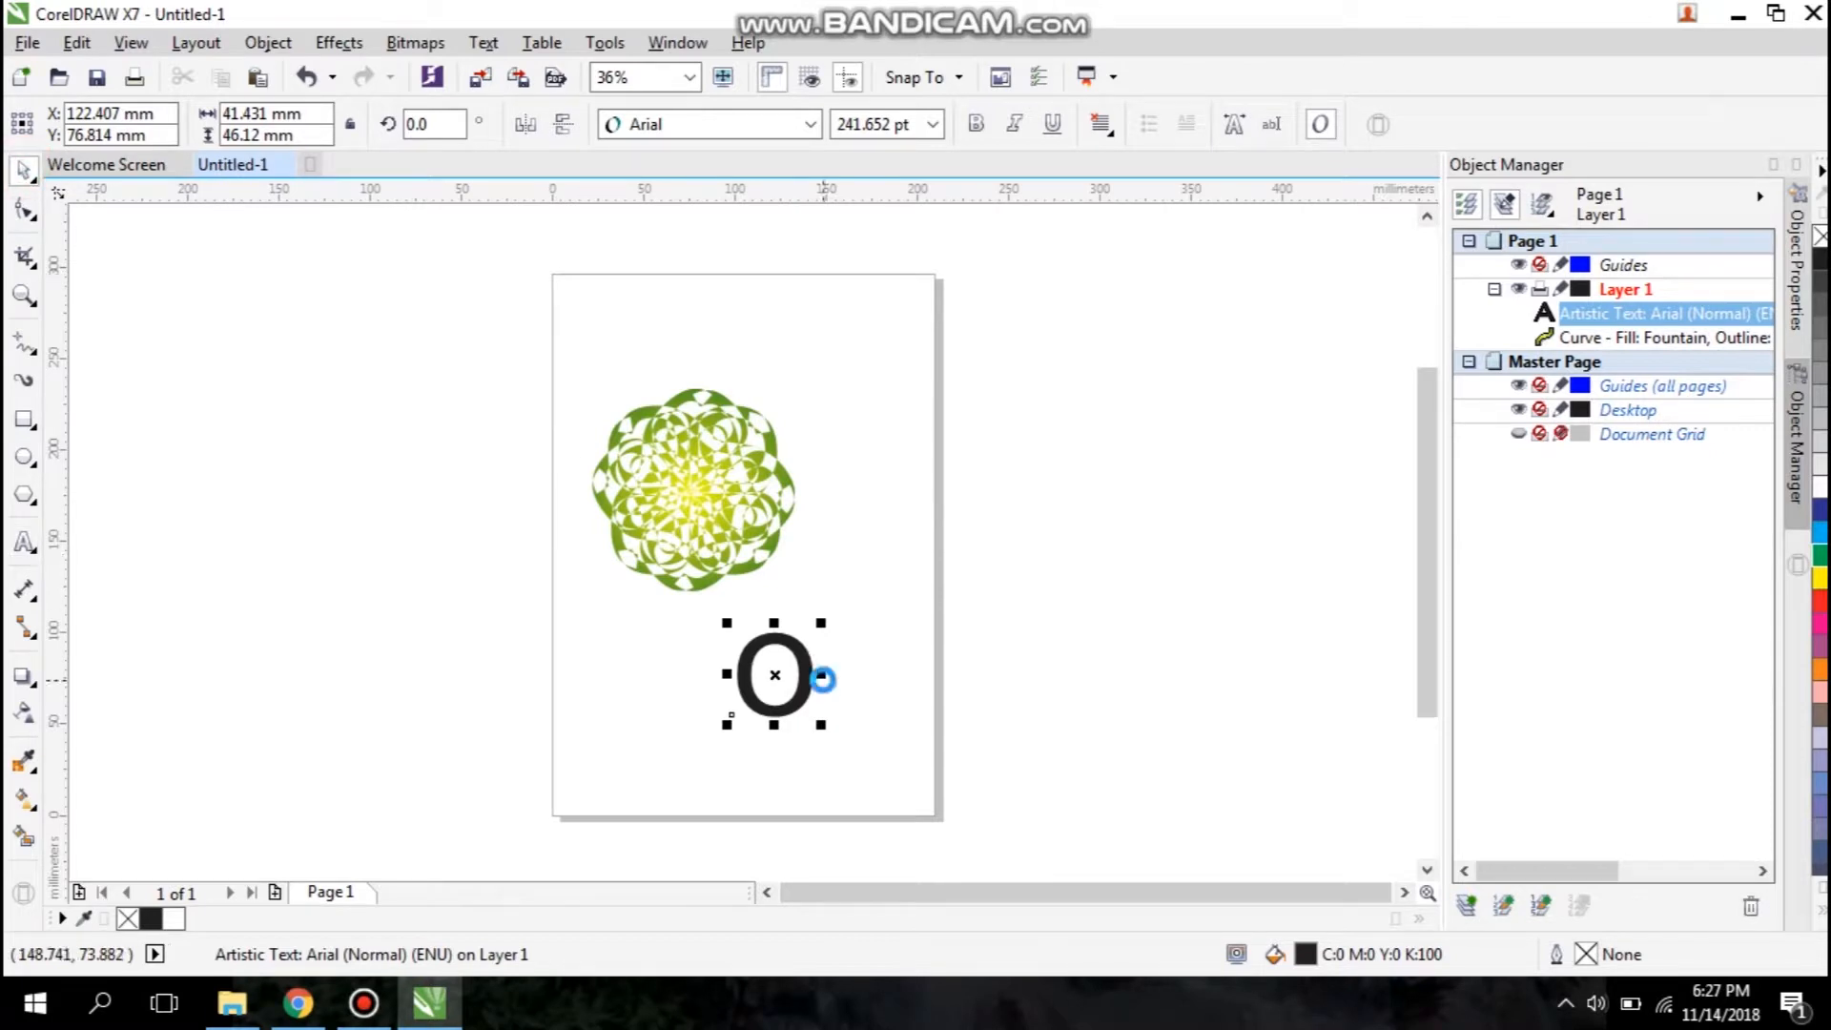
pyautogui.hotkey('ctrl', 'v')
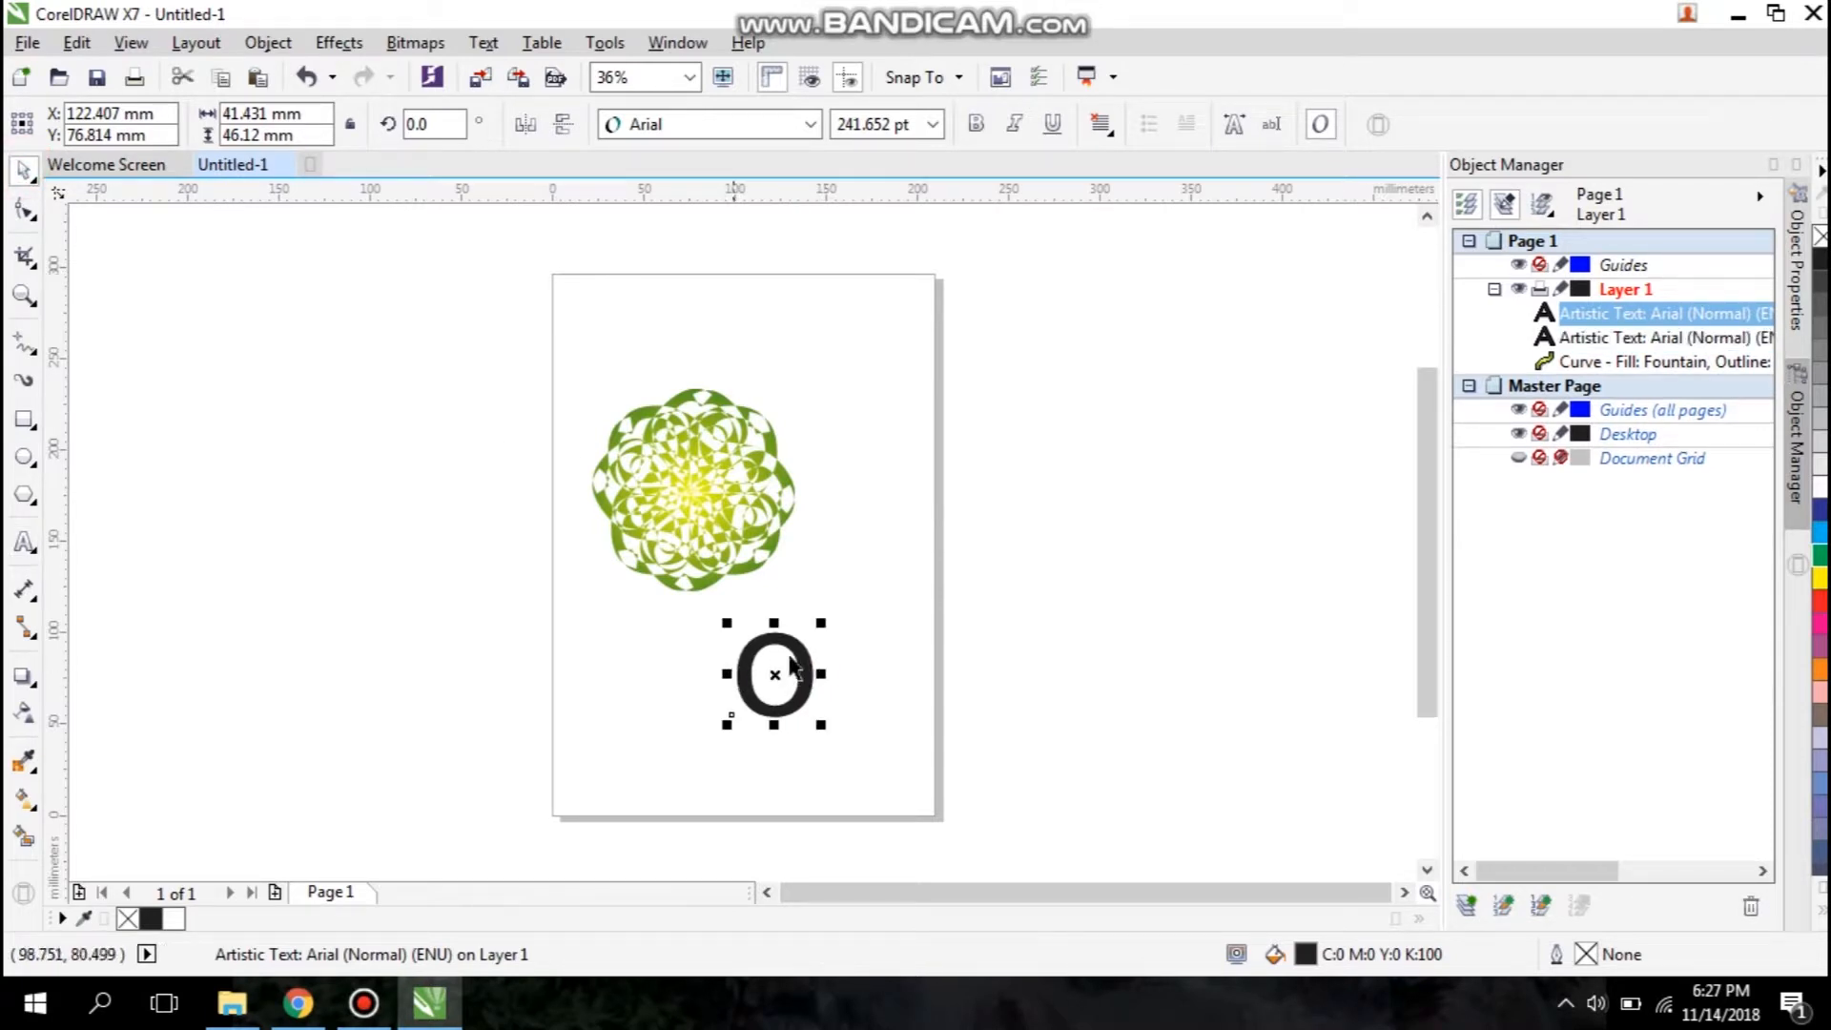
pyautogui.moveTo(774, 622); pyautogui.dragTo(775, 804)
# Step: Duplicate the stacked pair of letters and mirror the copy horizontally to the right, forming a two-by-two block
pyautogui.moveTo(701, 618); pyautogui.dragTo(869, 826)
pyautogui.hotkey('ctrl', 'c')
pyautogui.hotkey('ctrl', 'v')
pyautogui.moveTo(730, 713); pyautogui.dragTo(898, 713)
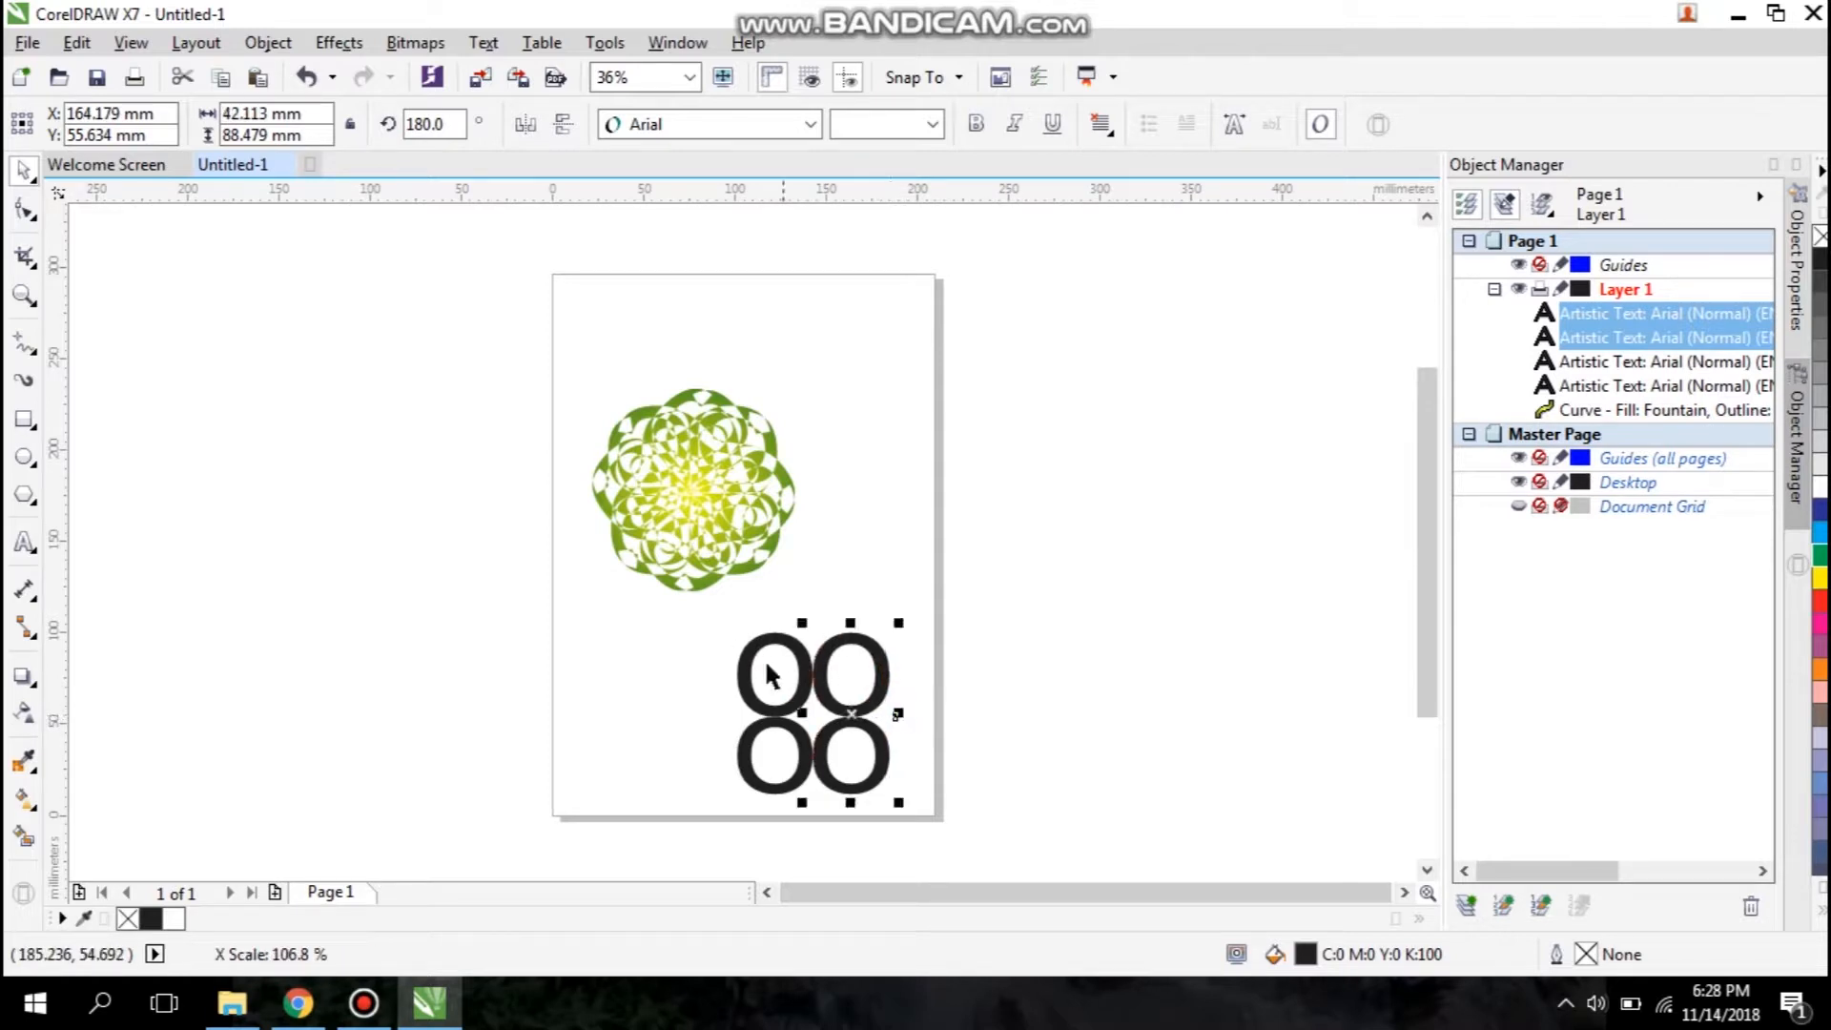
# Step: Duplicate the four-letter block in place and rotate the copy about a quarter turn clockwise around its centre
pyautogui.moveTo(718, 619)
pyautogui.mouseDown()
pyautogui.moveTo(935, 775)
pyautogui.moveTo(951, 830)
pyautogui.mouseUp()
pyautogui.hotkey('ctrl', 'v')
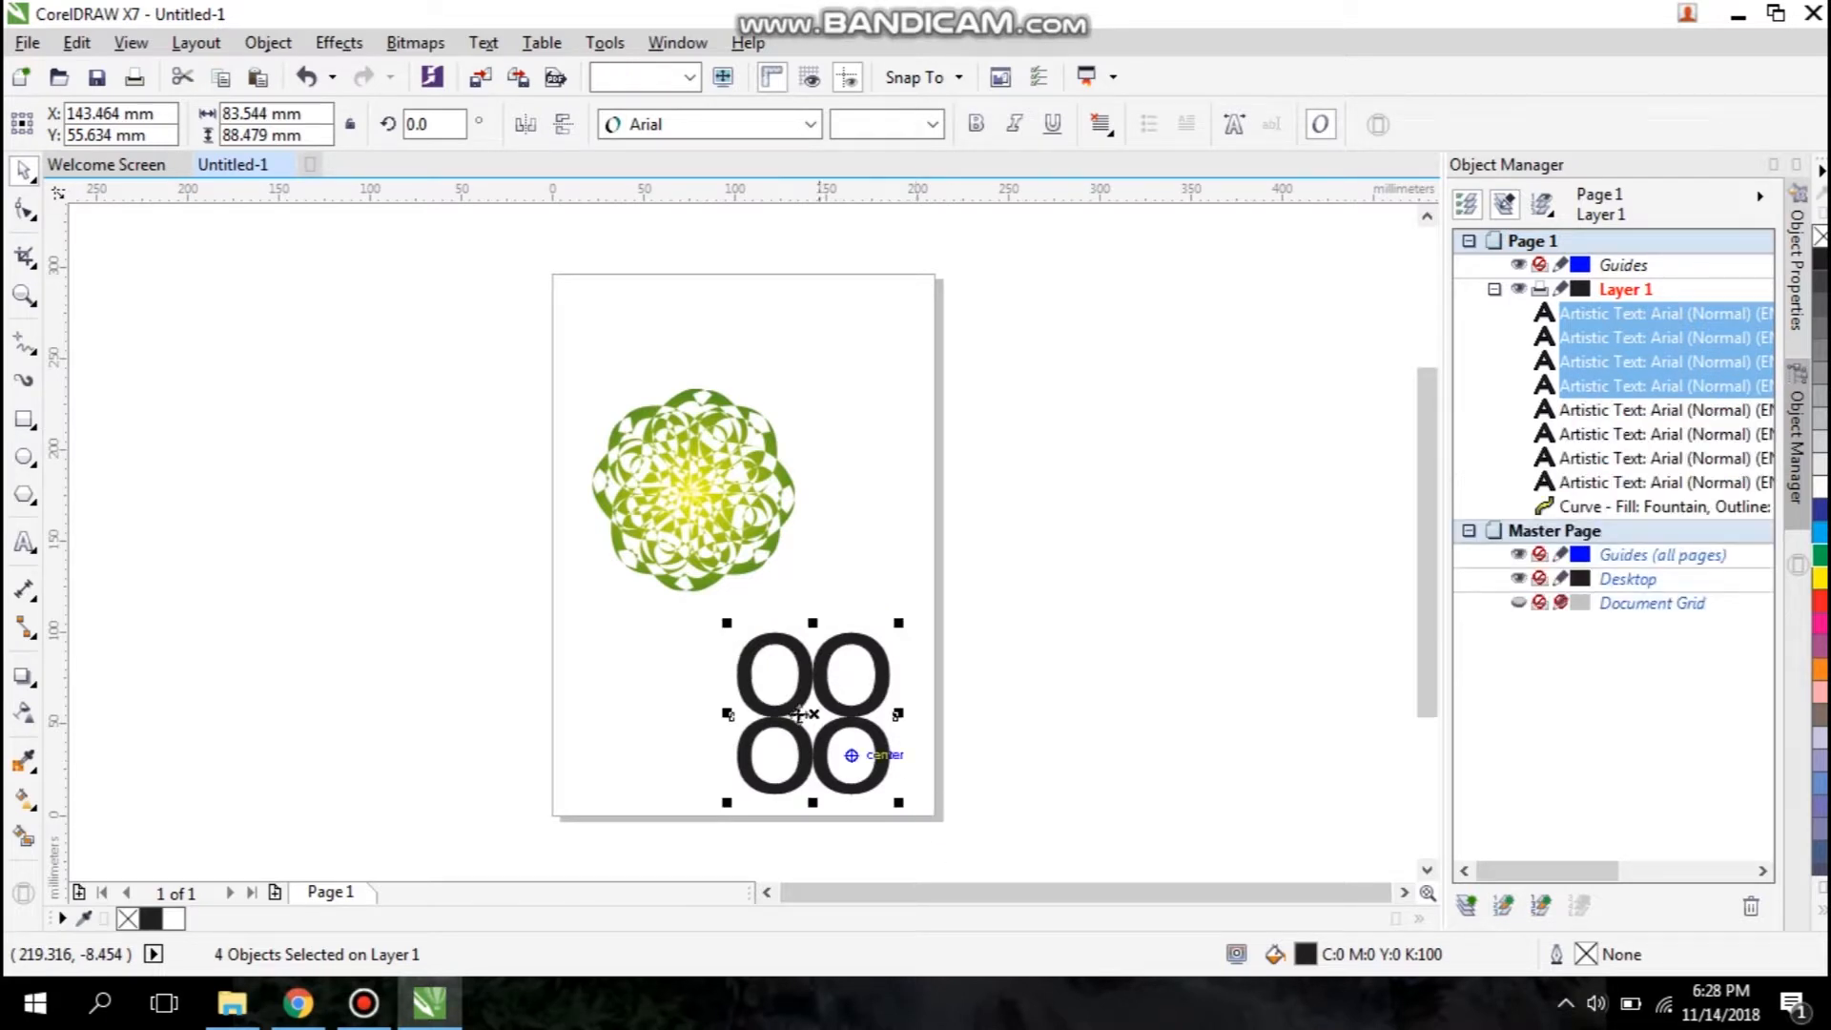
pyautogui.click(812, 713)
pyautogui.moveTo(900, 623); pyautogui.dragTo(938, 833)
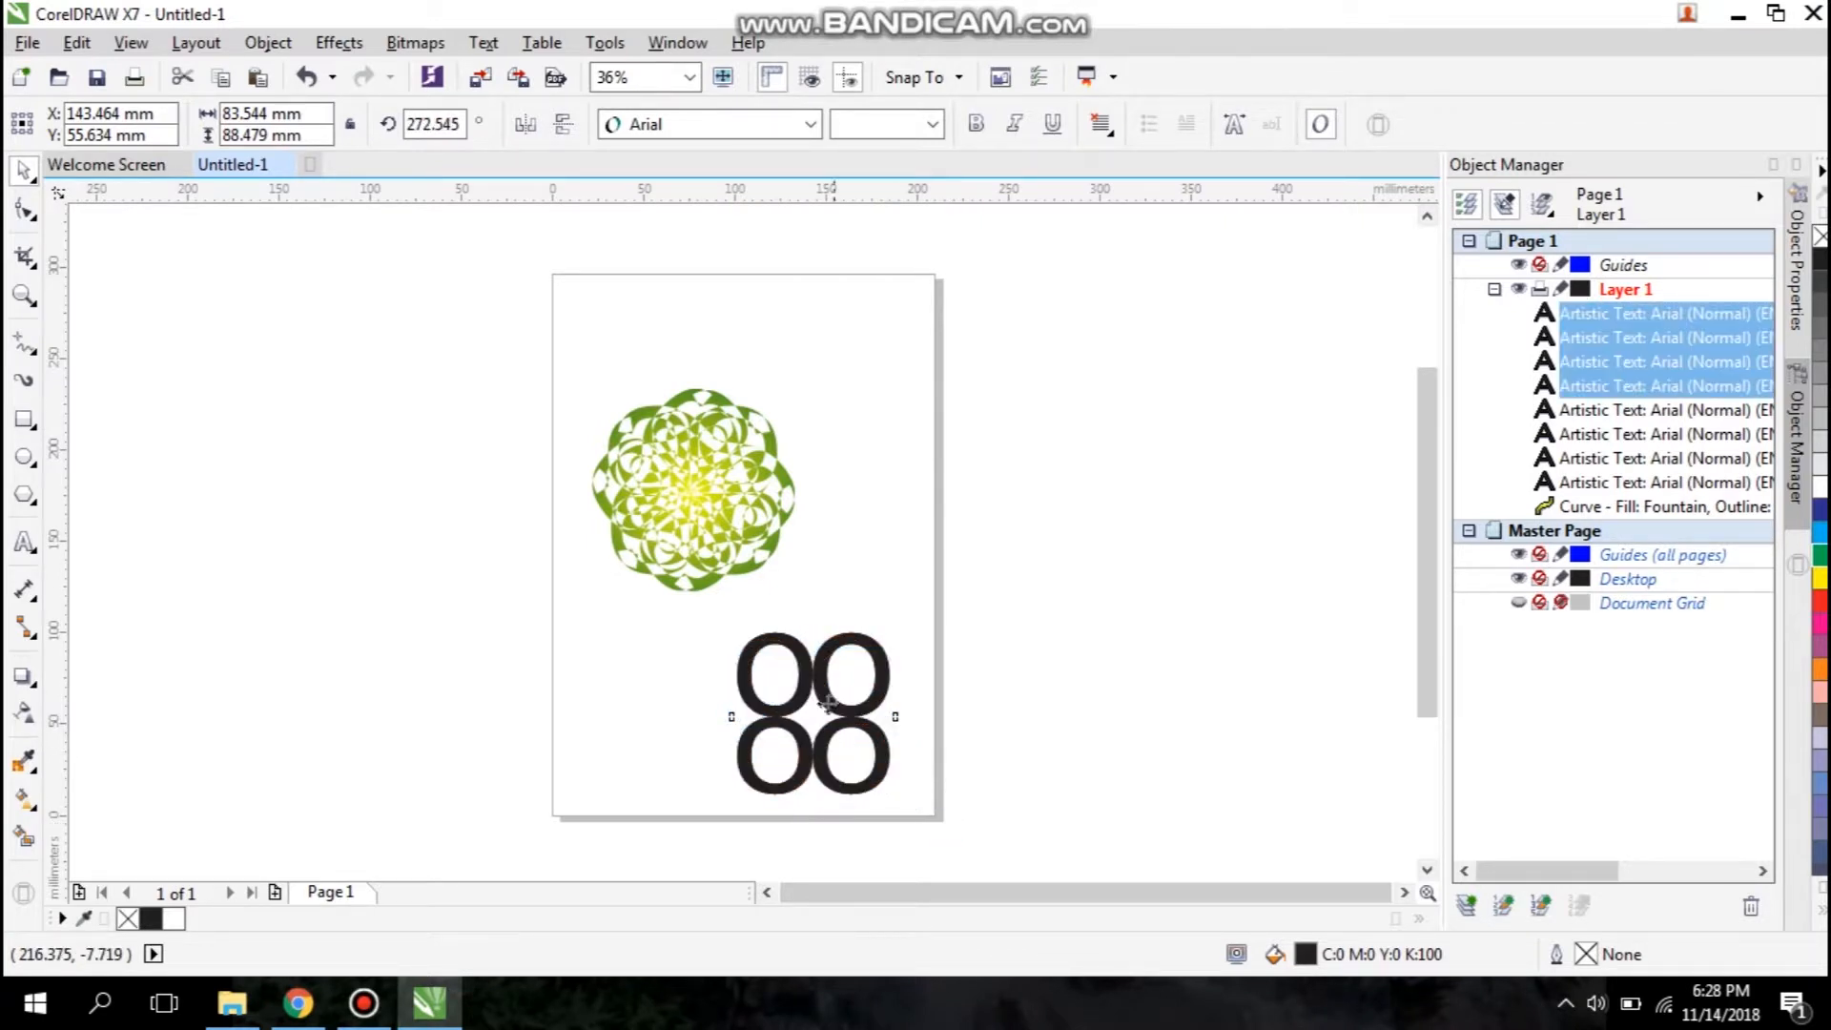
# Step: Duplicate all eight letters in place and rotate the copy about an eighth of a turn clockwise to form a rosette
pyautogui.moveTo(700, 603); pyautogui.dragTo(967, 827)
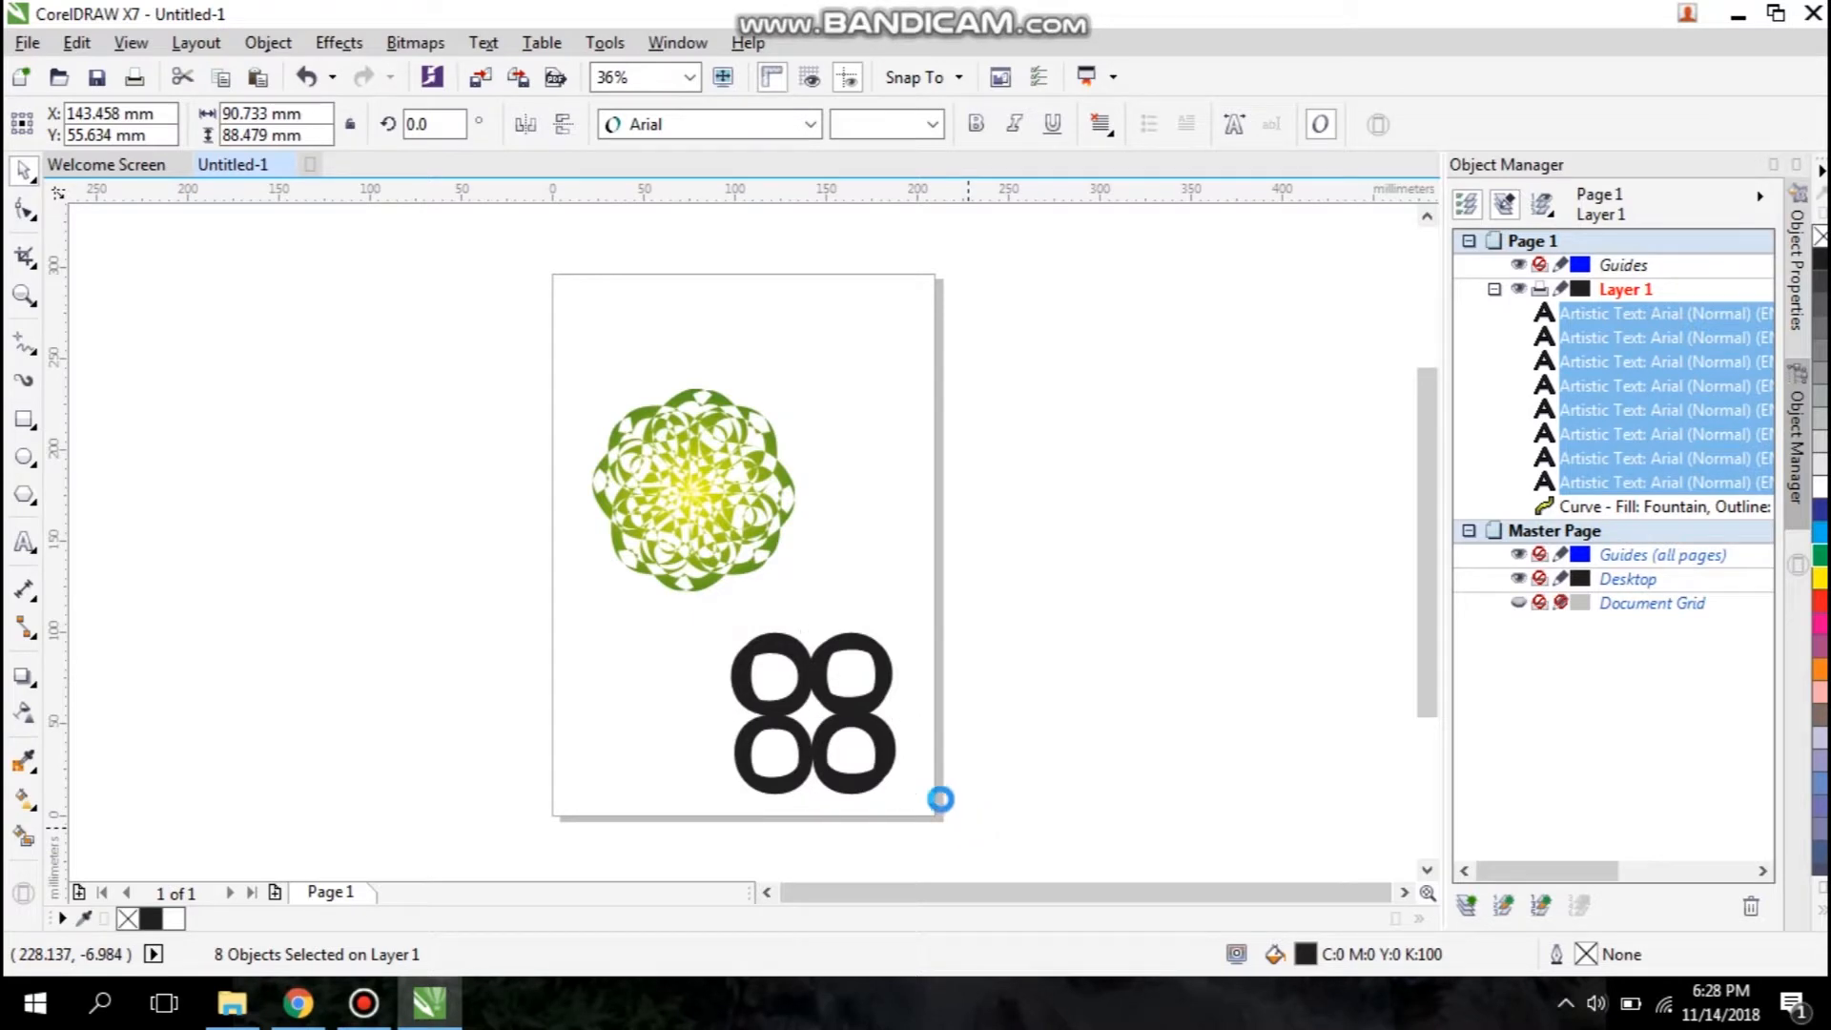
pyautogui.hotkey('ctrl', 'v')
pyautogui.click(818, 711)
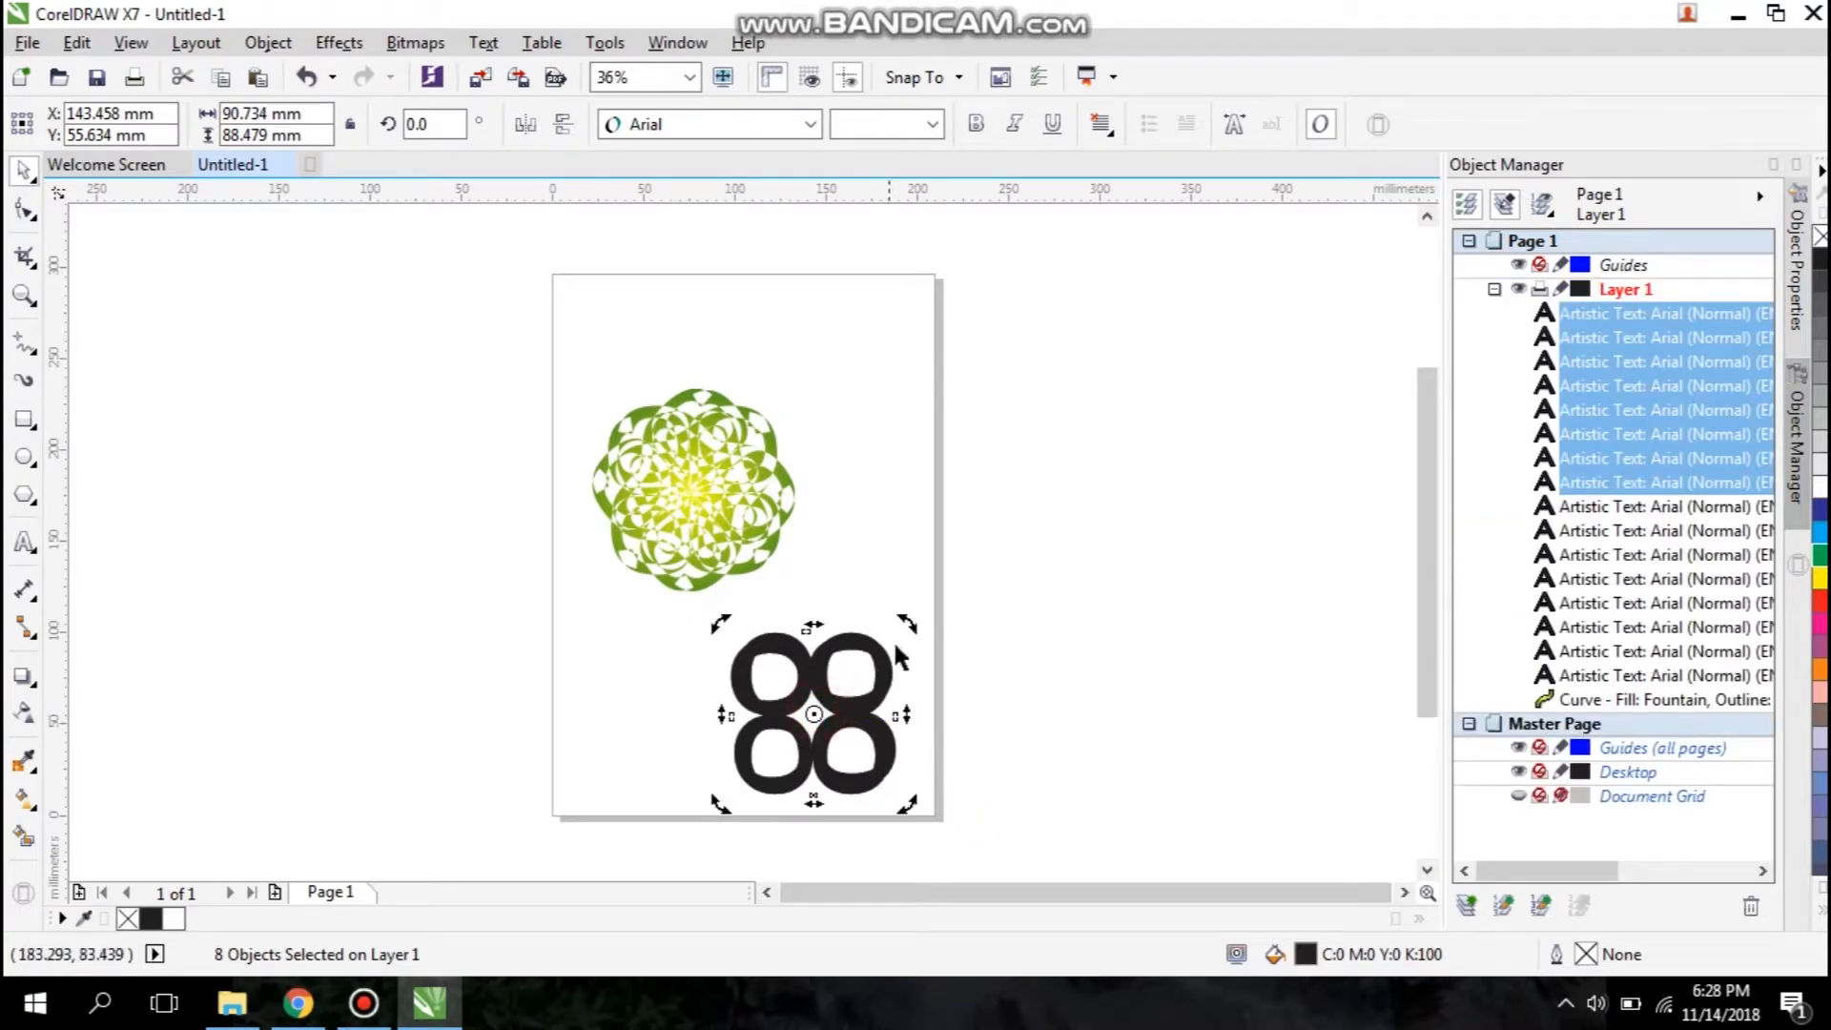
pyautogui.moveTo(907, 621); pyautogui.dragTo(956, 719)
# Step: Select the letters of the new black rosette with a marquee and convert them to curves
pyautogui.moveTo(701, 626); pyautogui.dragTo(986, 835)
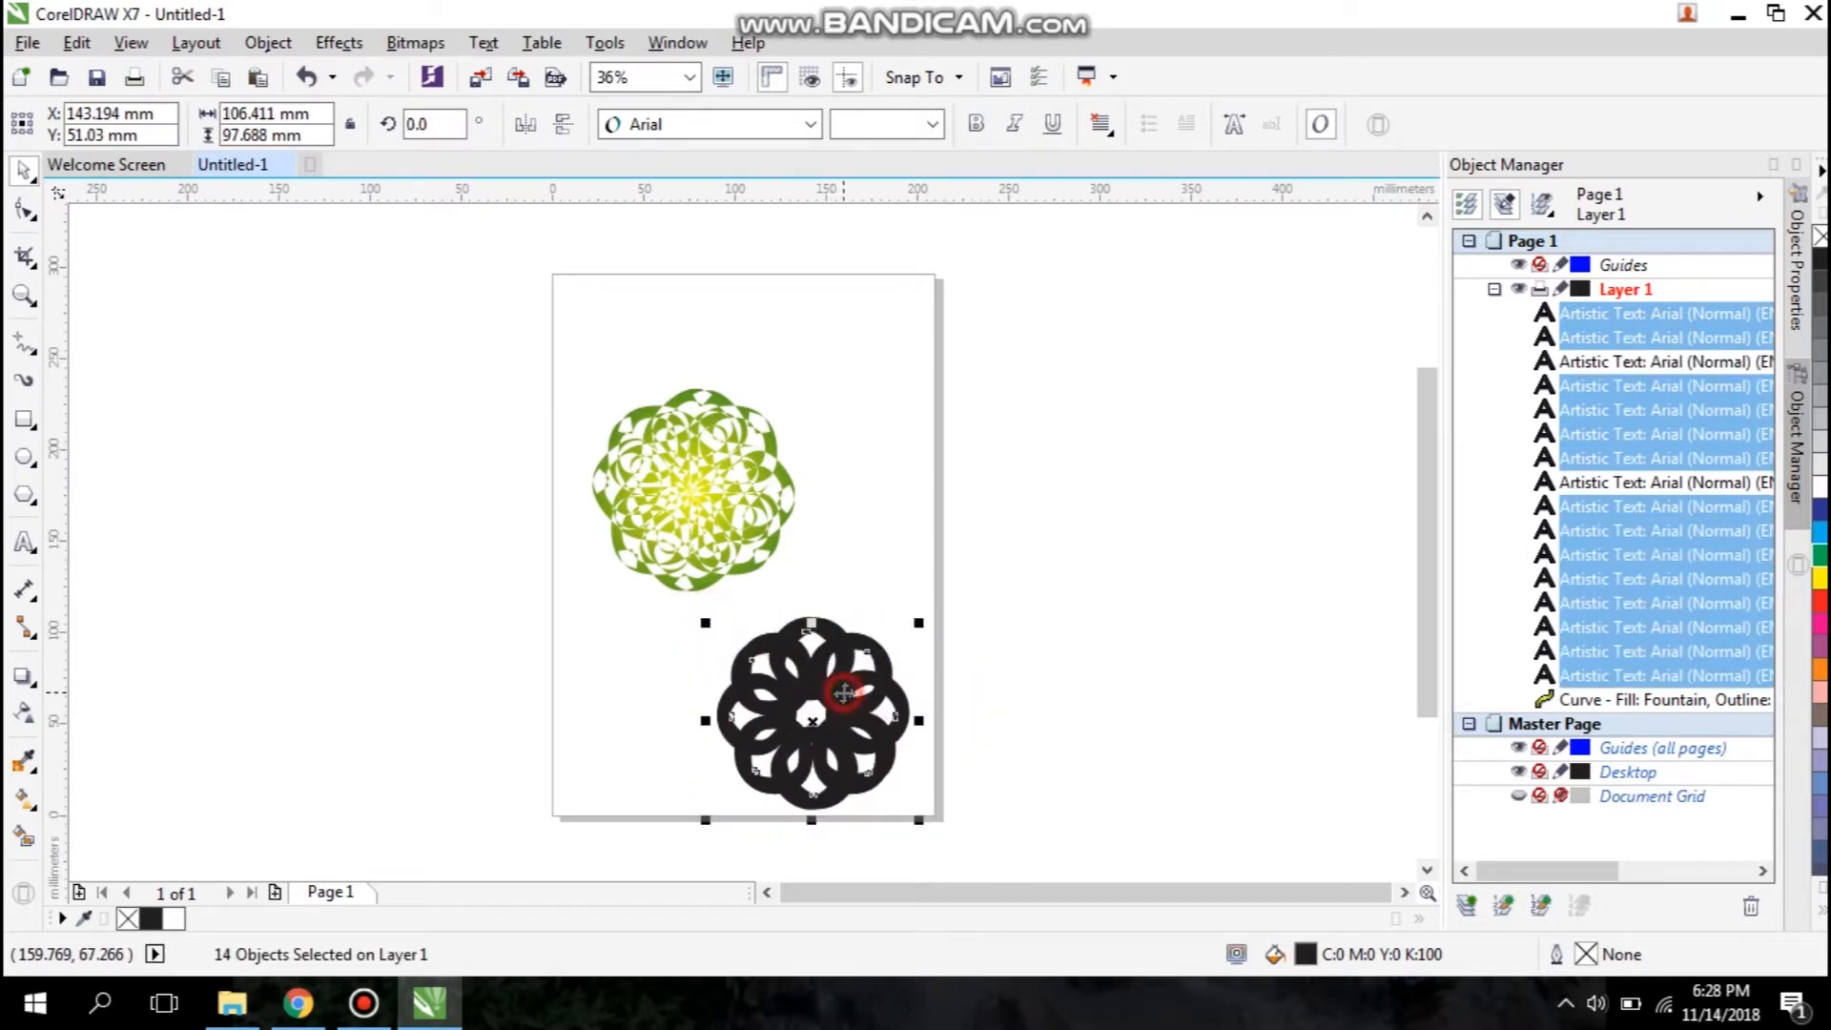
pyautogui.rightClick(846, 693)
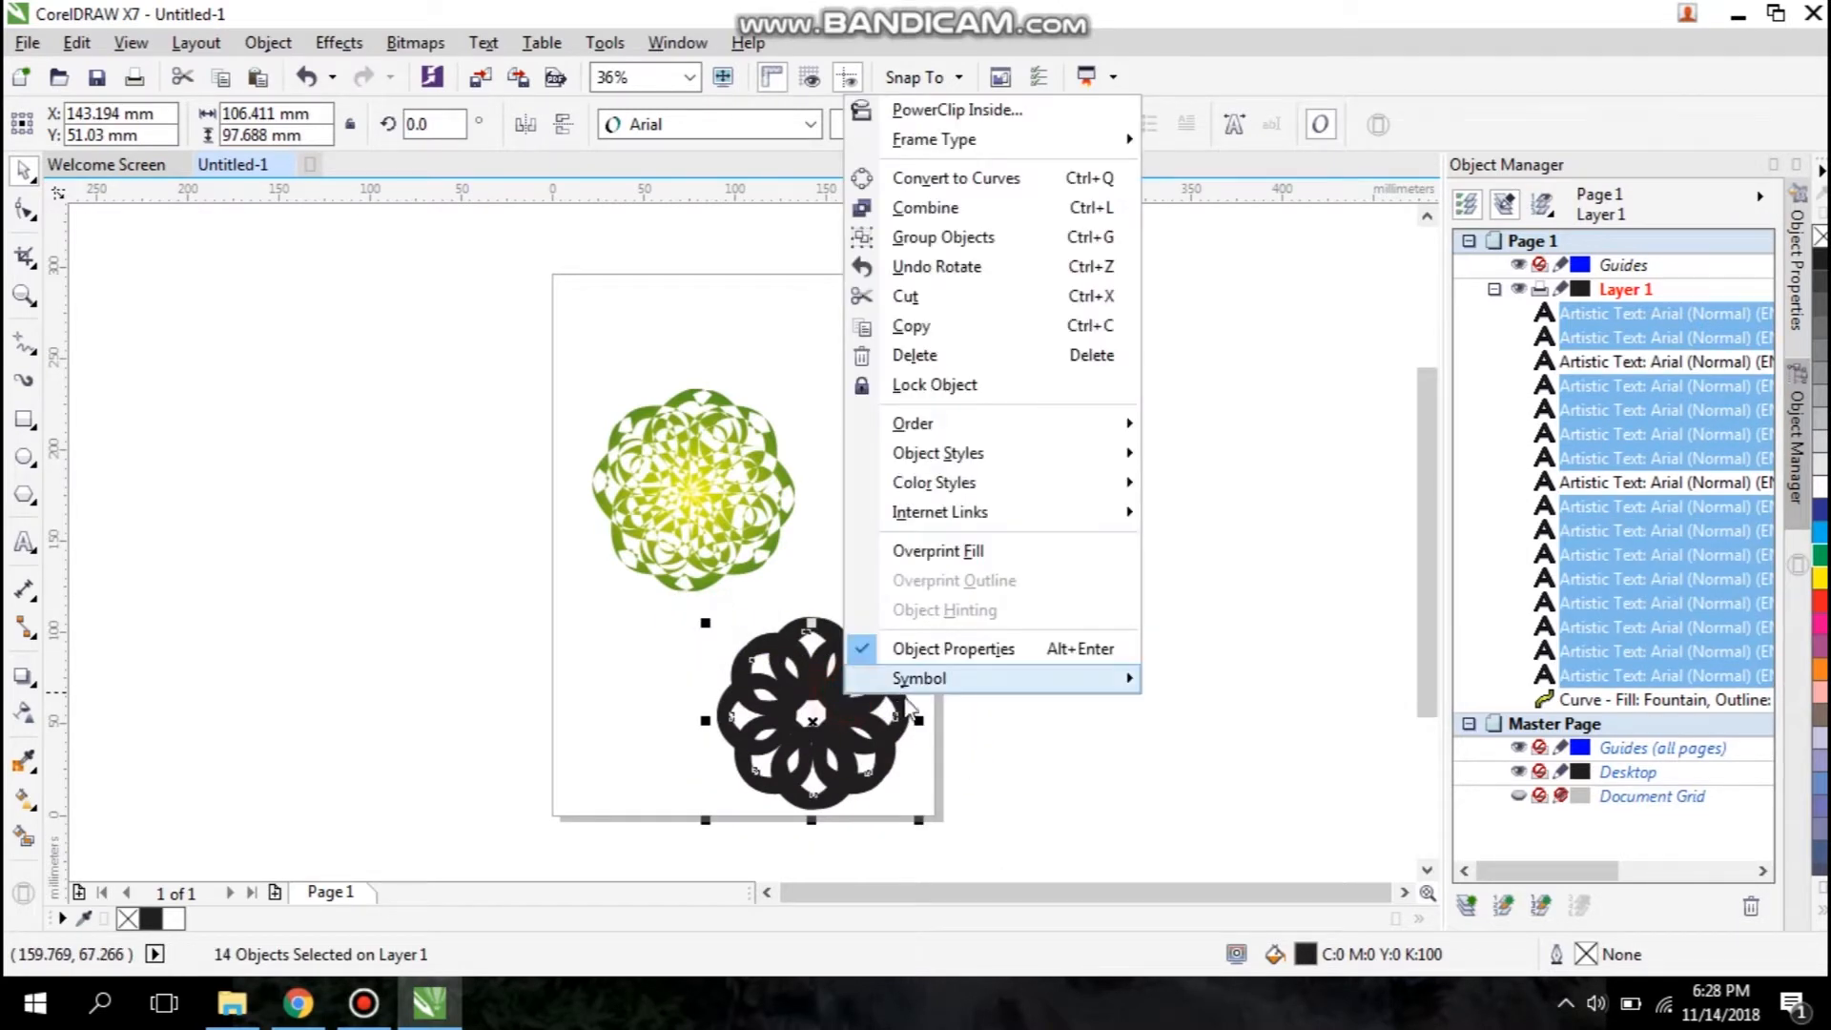
pyautogui.click(965, 178)
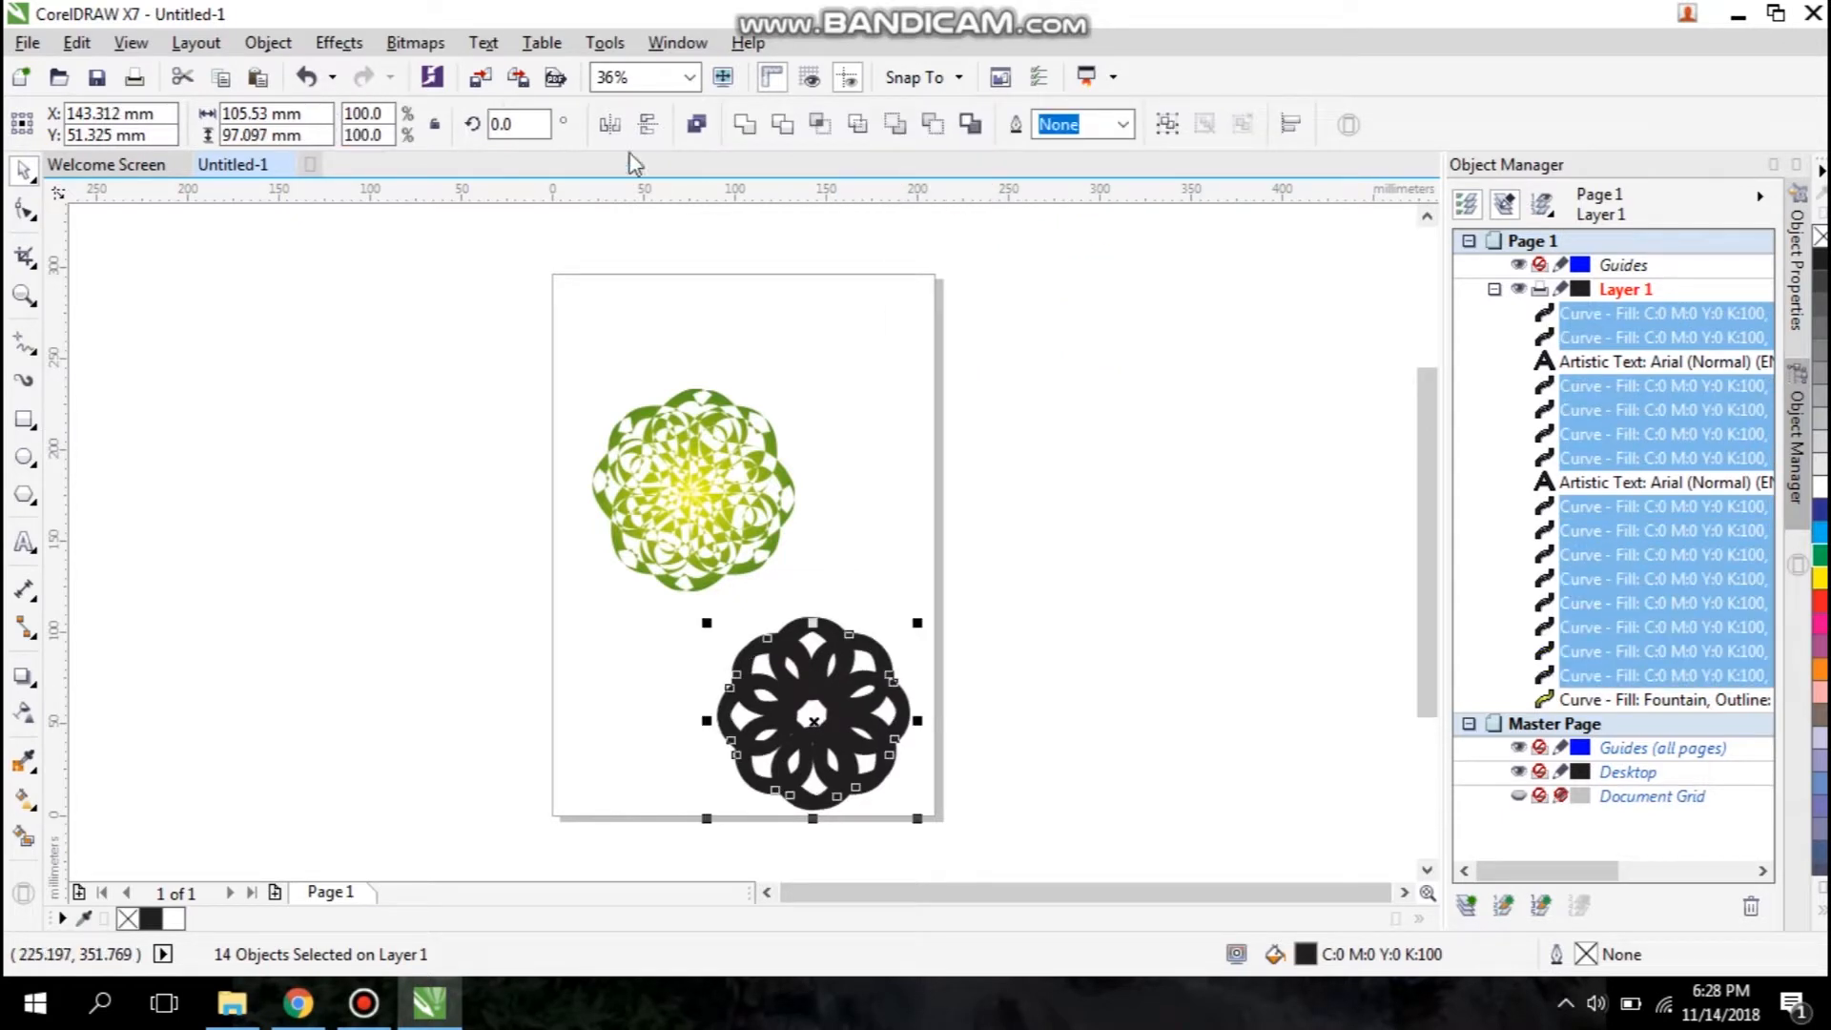
pyautogui.click(703, 126)
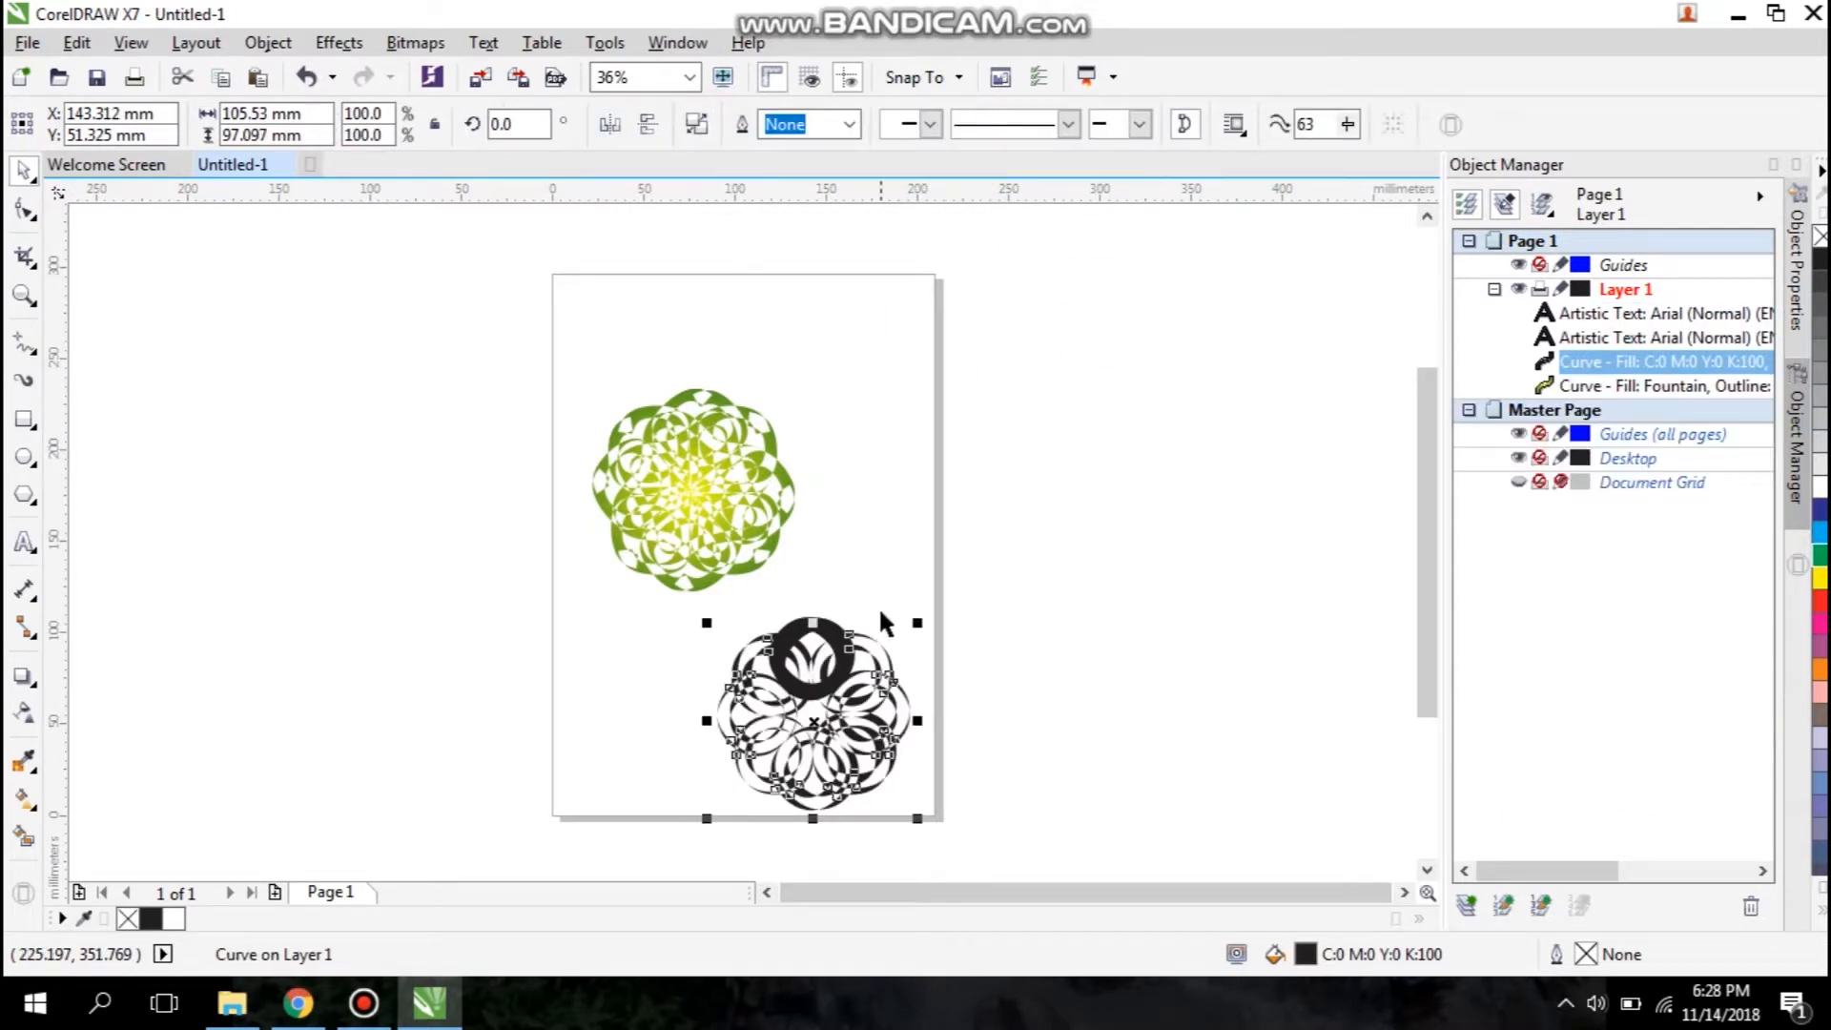
pyautogui.moveTo(825, 706); pyautogui.dragTo(931, 482)
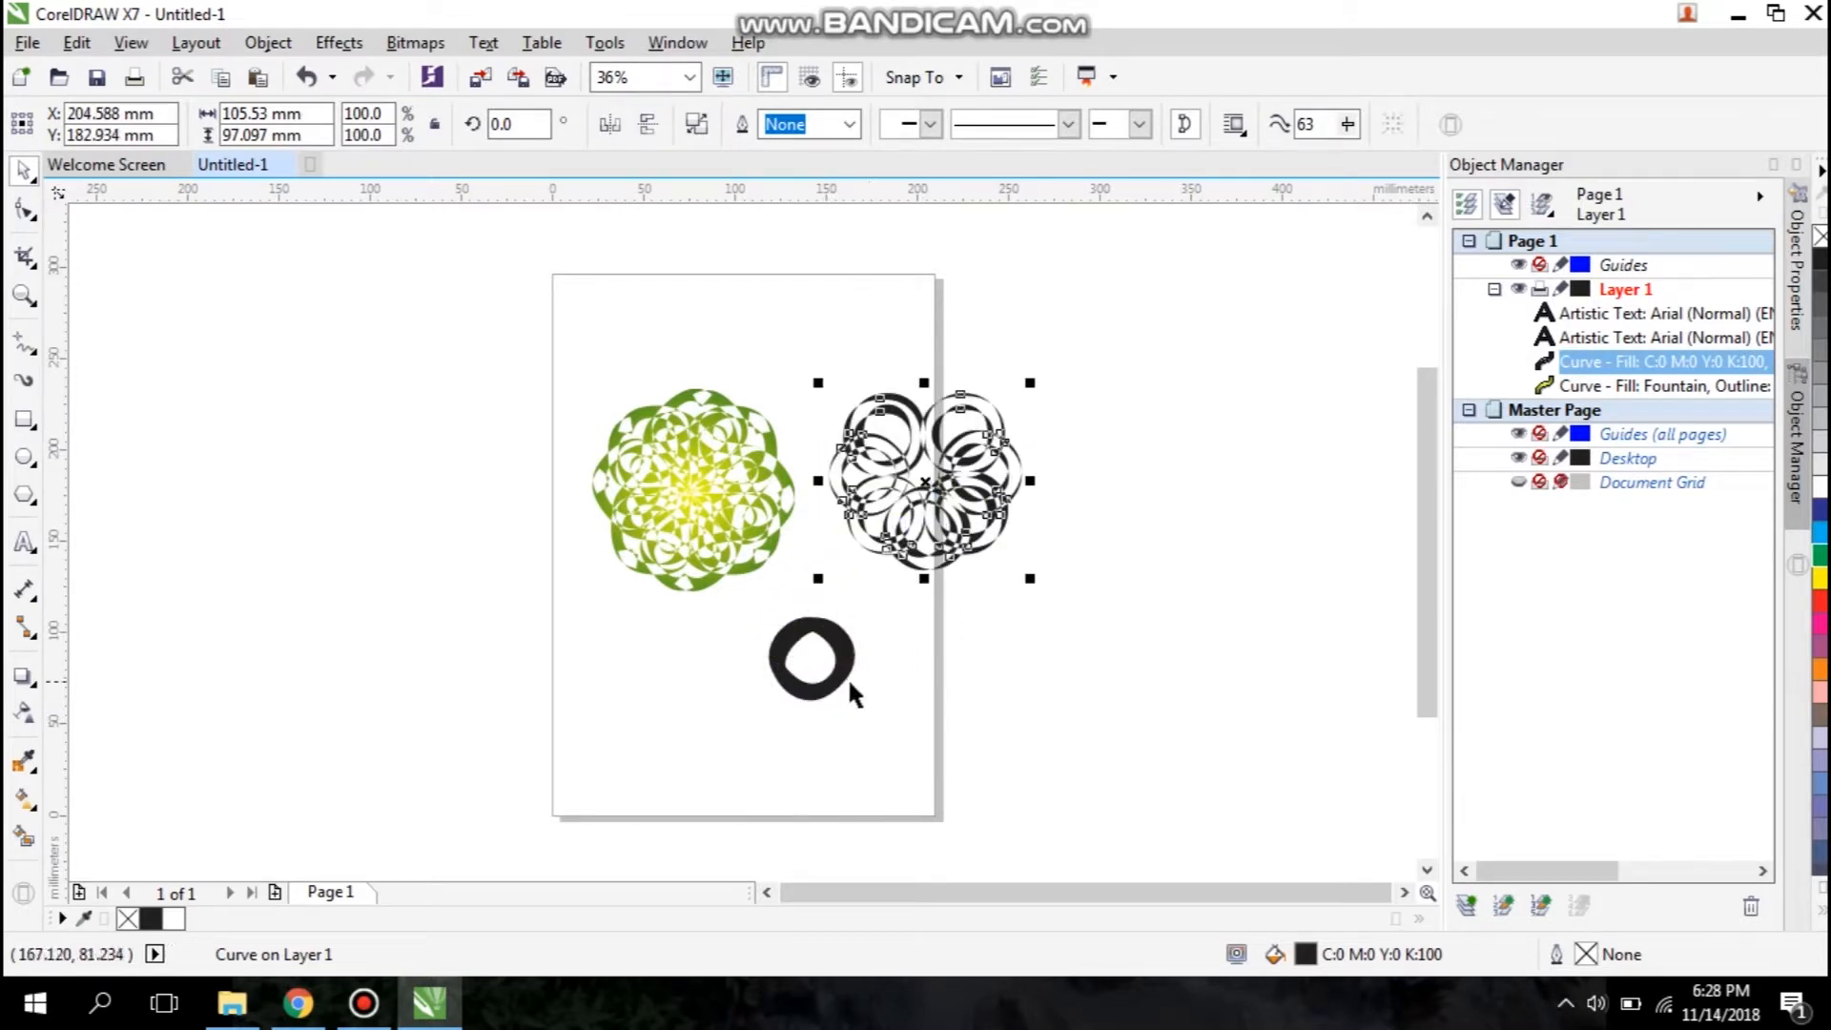
pyautogui.hotkey('ctrl', 'z')
pyautogui.hotkey('ctrl', 'k')
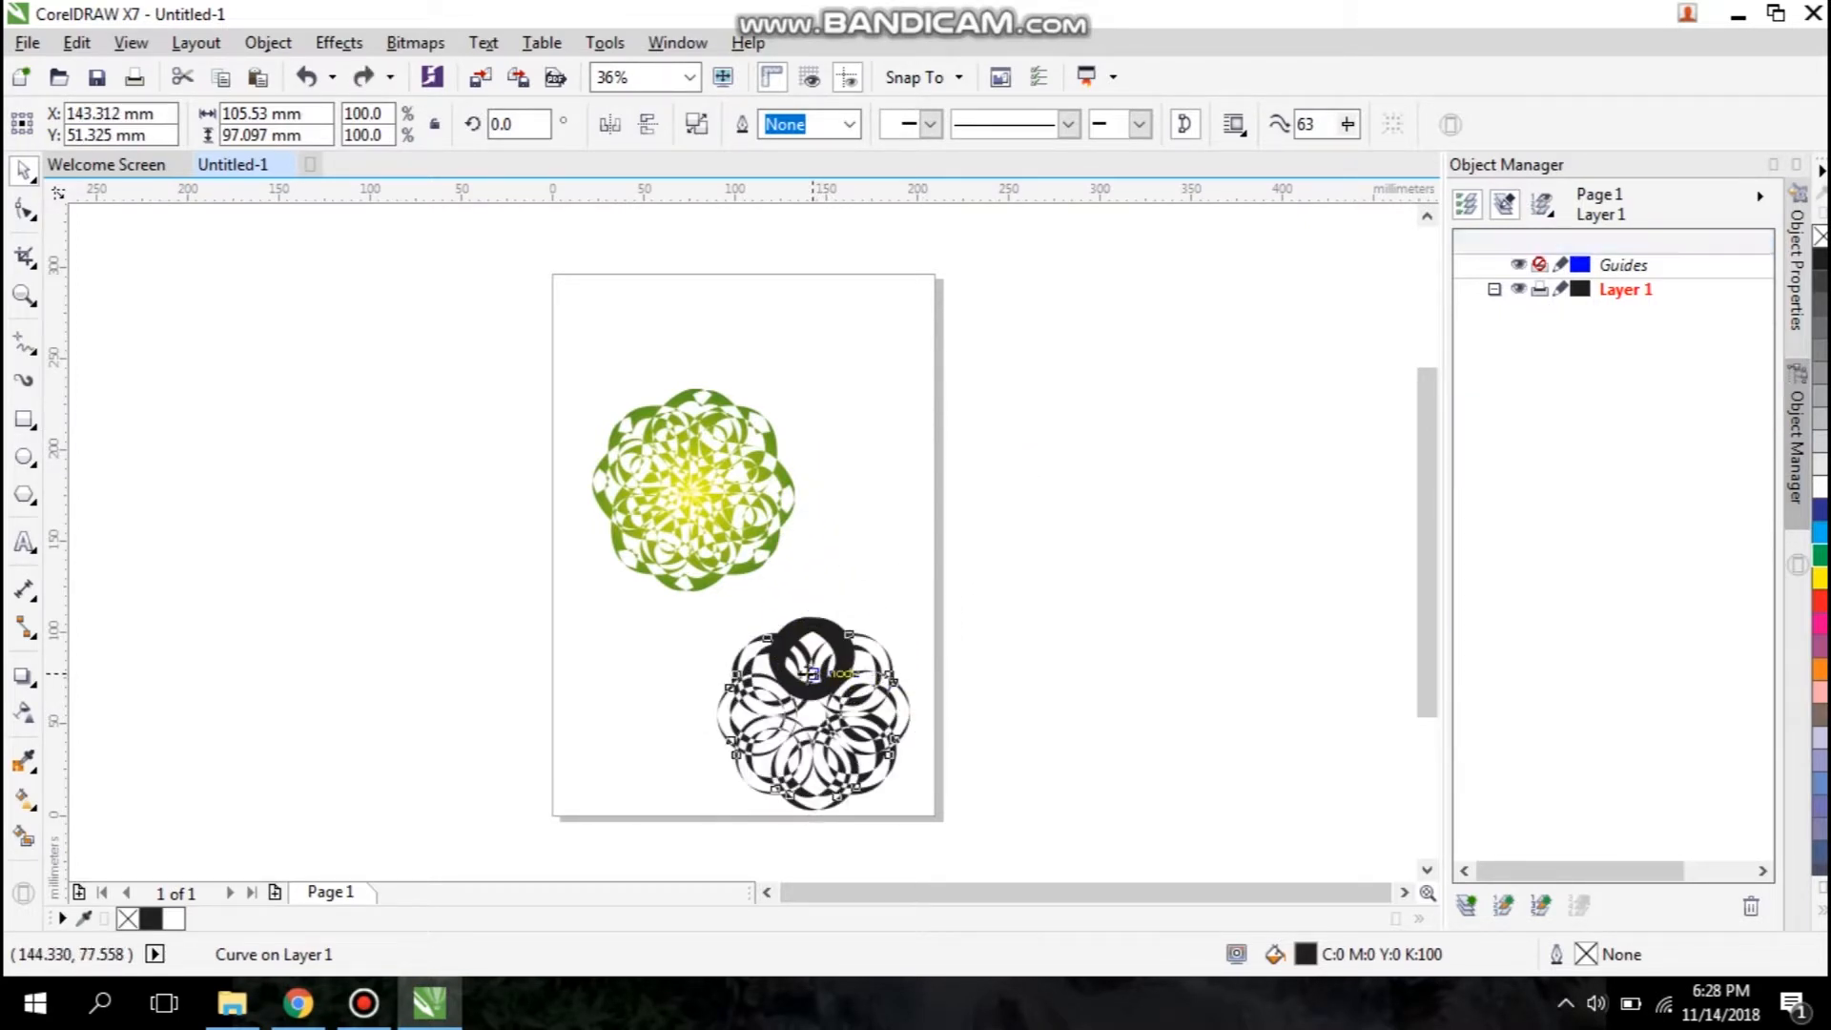
# Step: Select every piece of the black rosette, convert the remaining letters to curves and combine everything into one curve
pyautogui.moveTo(669, 607); pyautogui.dragTo(1022, 875)
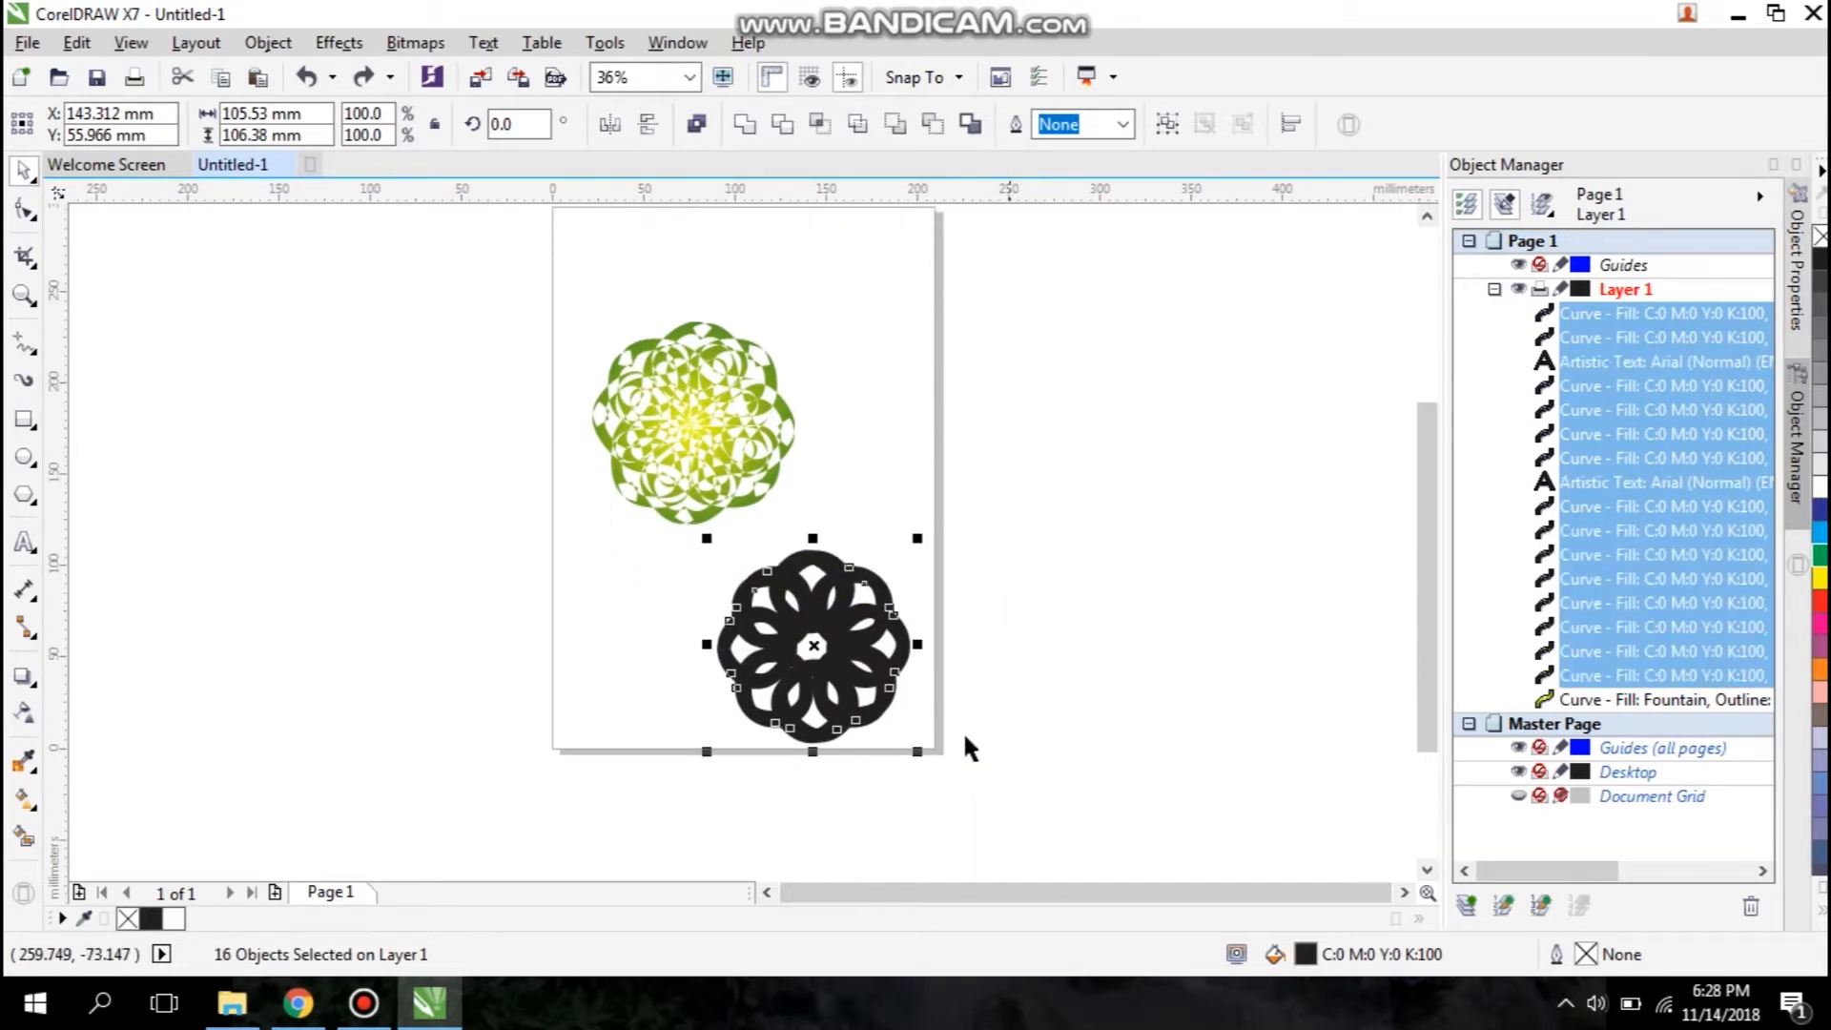
pyautogui.rightClick(816, 634)
pyautogui.click(944, 117)
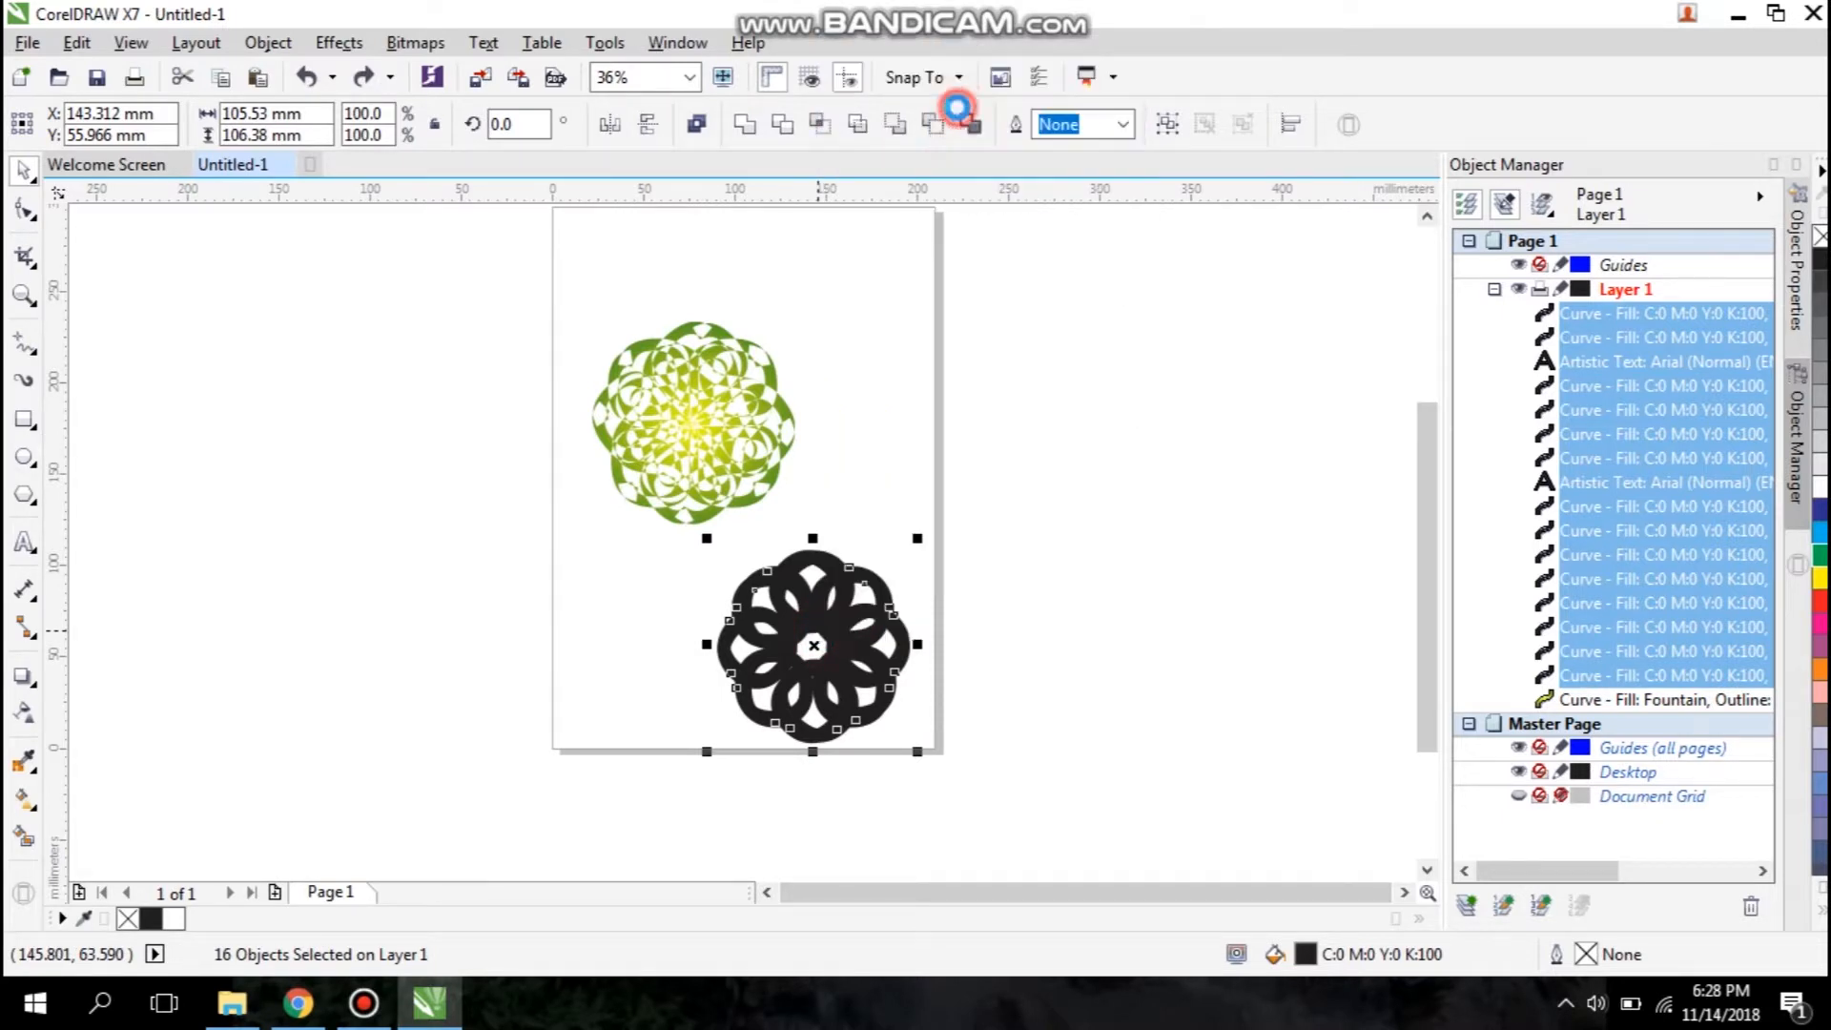
pyautogui.click(696, 124)
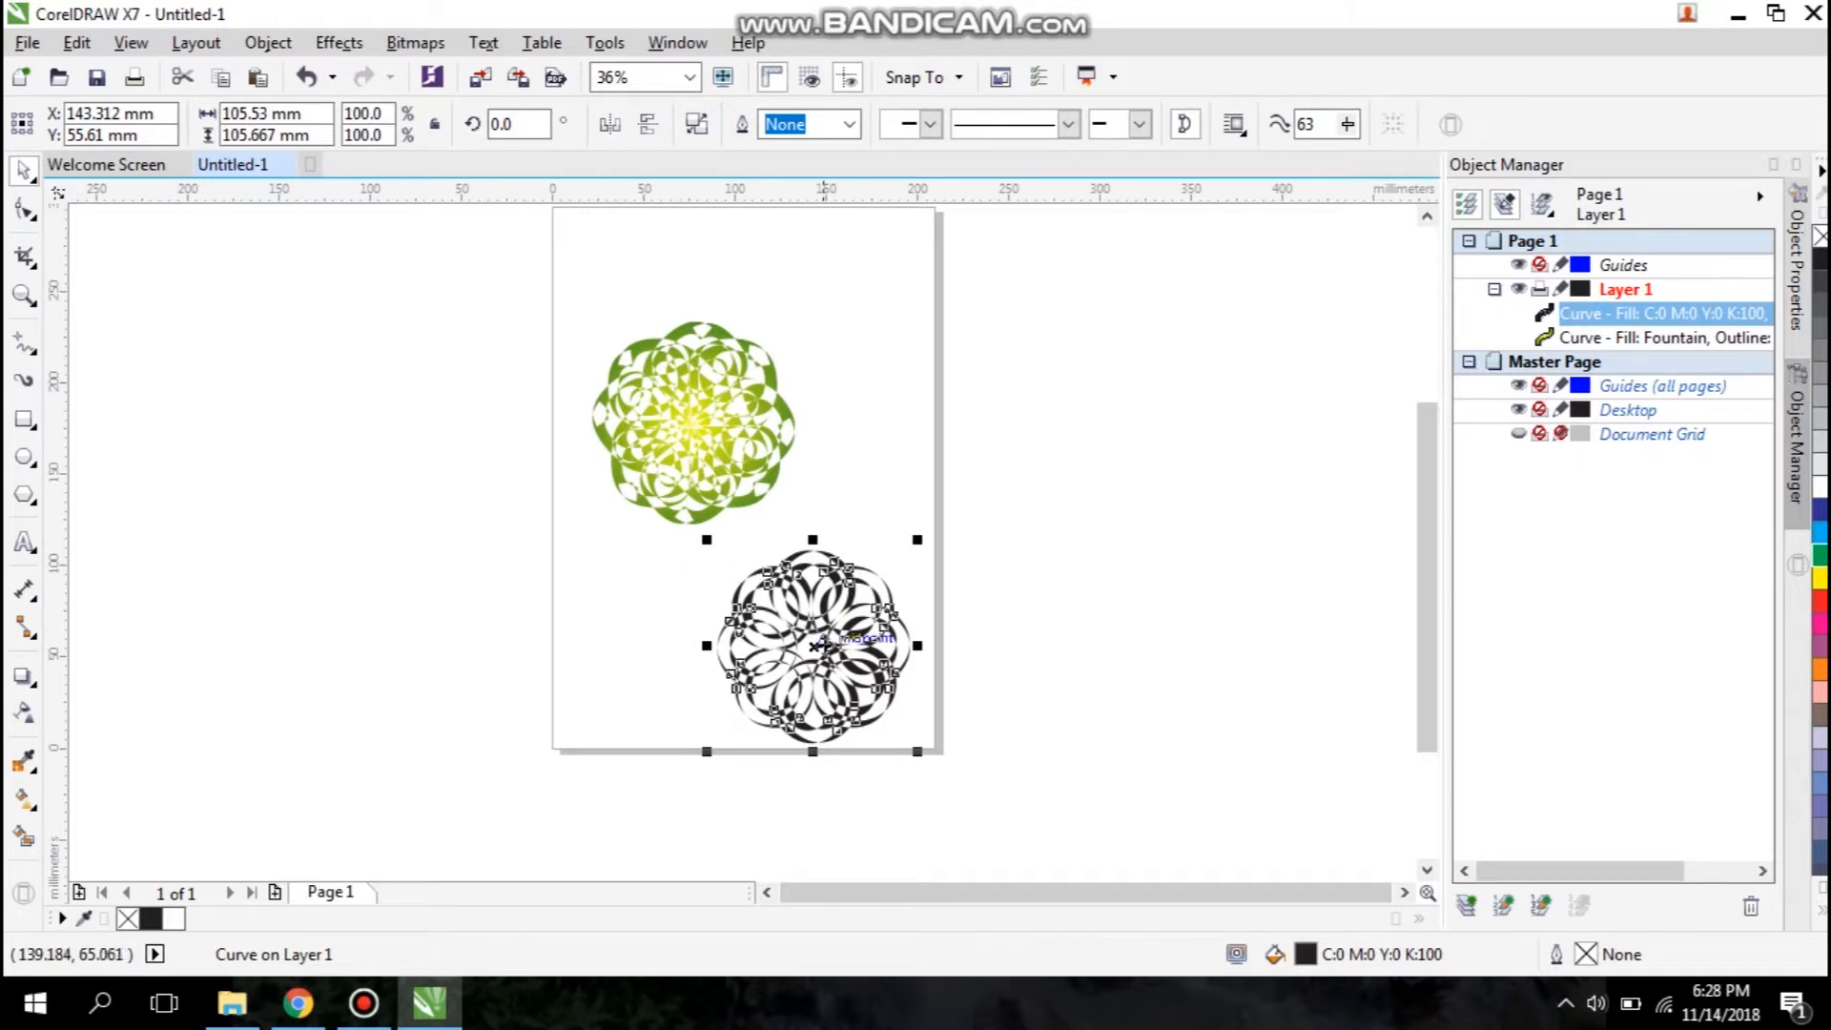
# Step: Move the combined rosette up beside the green one, across the page's right edge, and fill it with magenta (C0 M100 Y0 K0)
pyautogui.moveTo(836, 616); pyautogui.dragTo(967, 396)
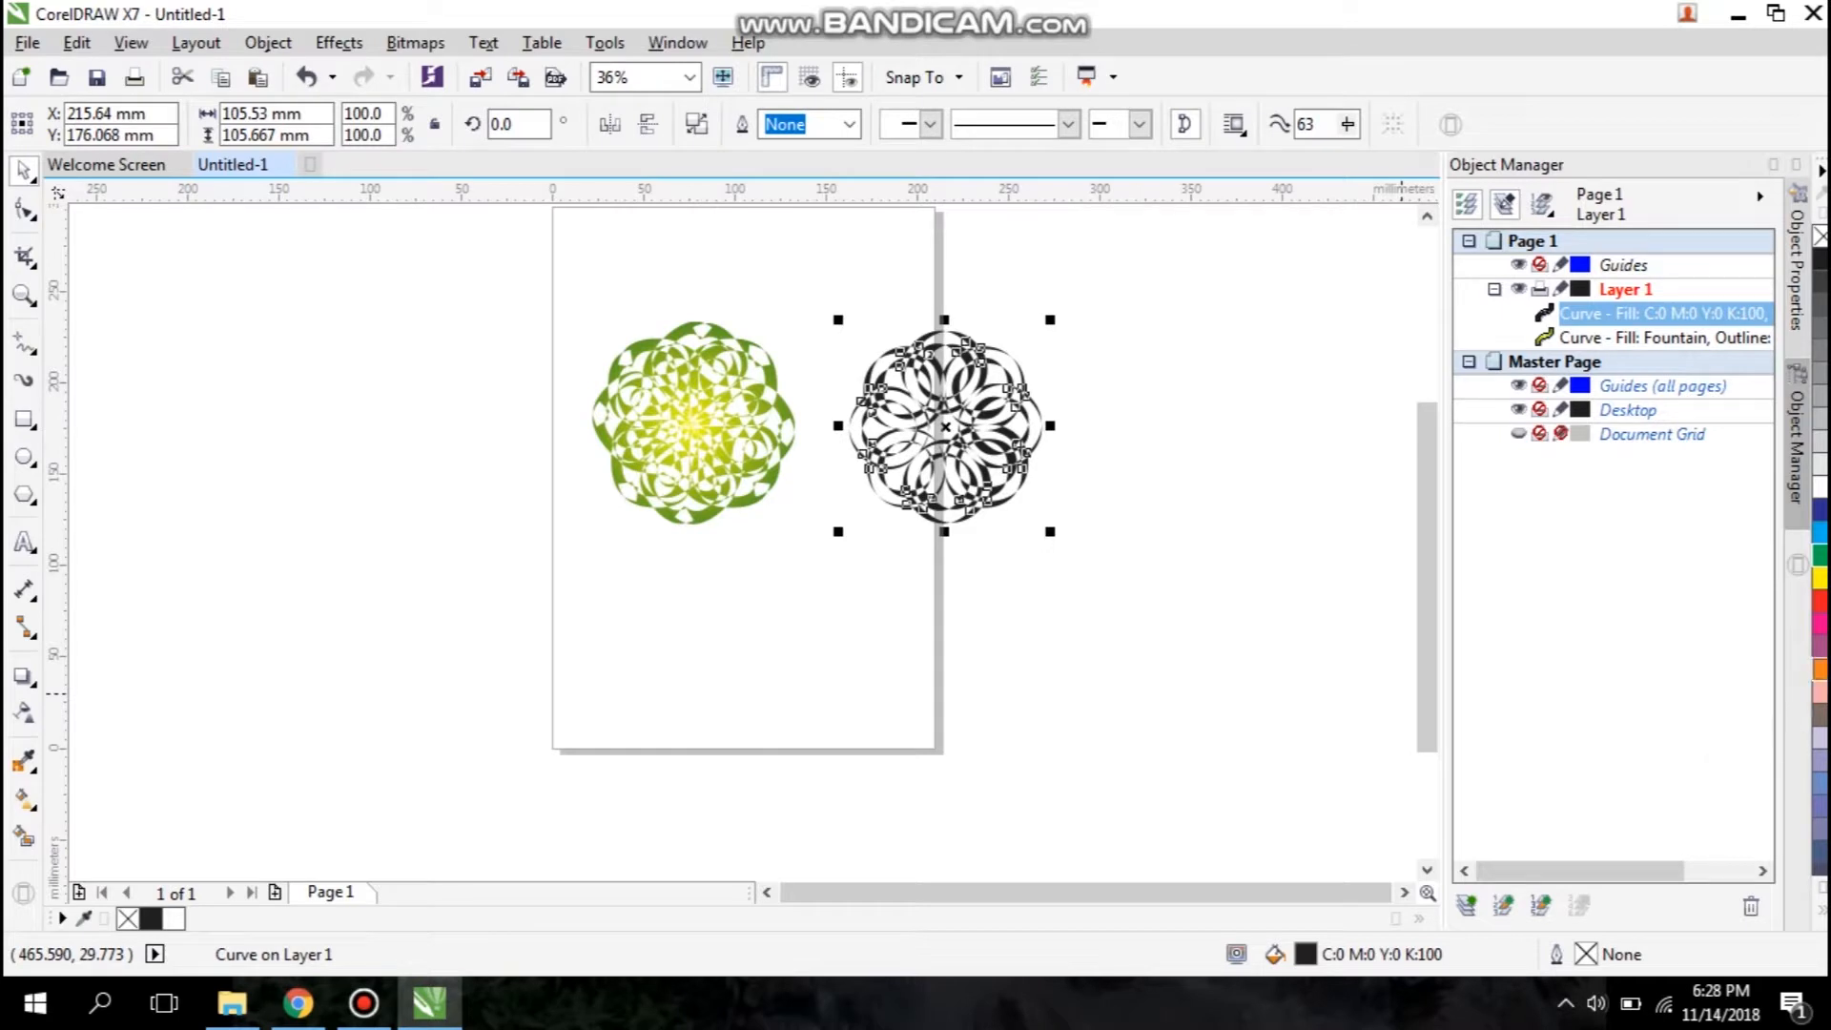
pyautogui.click(1820, 622)
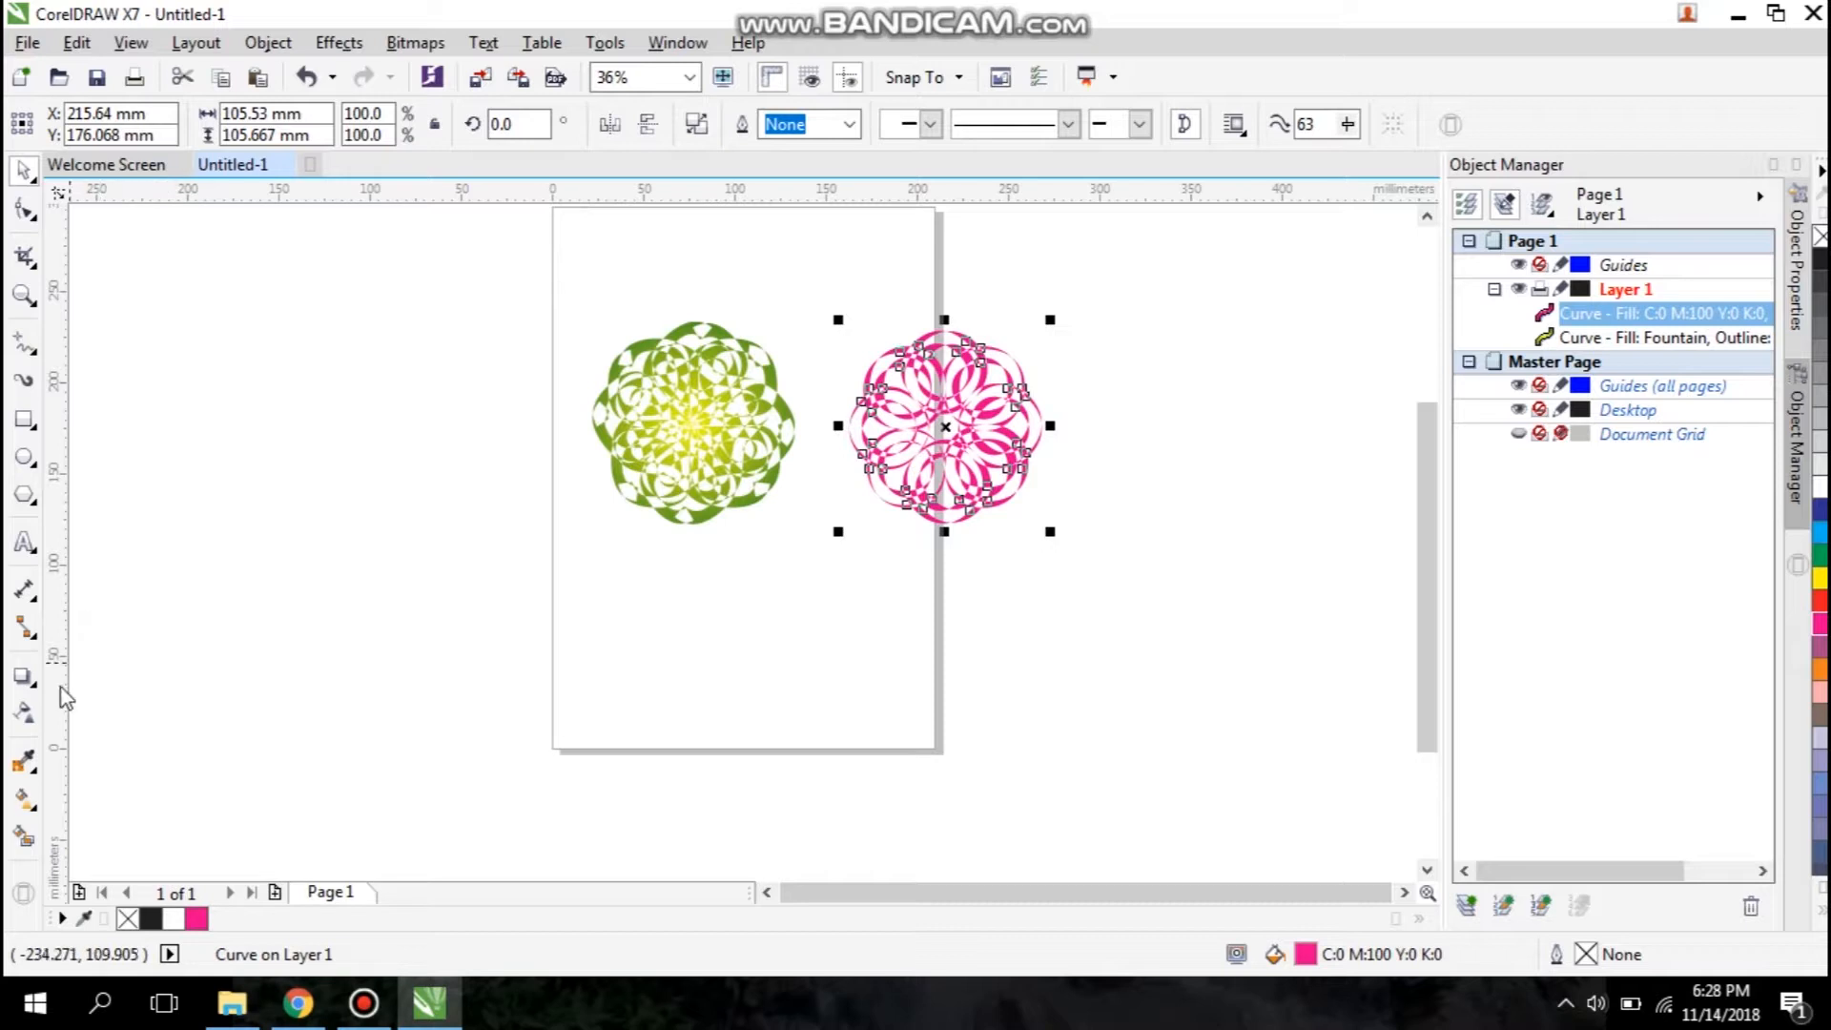
# Step: Apply a magenta-to-white fountain fill to the new rosette, with the white node well beyond its right edge and the magenta node near its centre
pyautogui.click(25, 799)
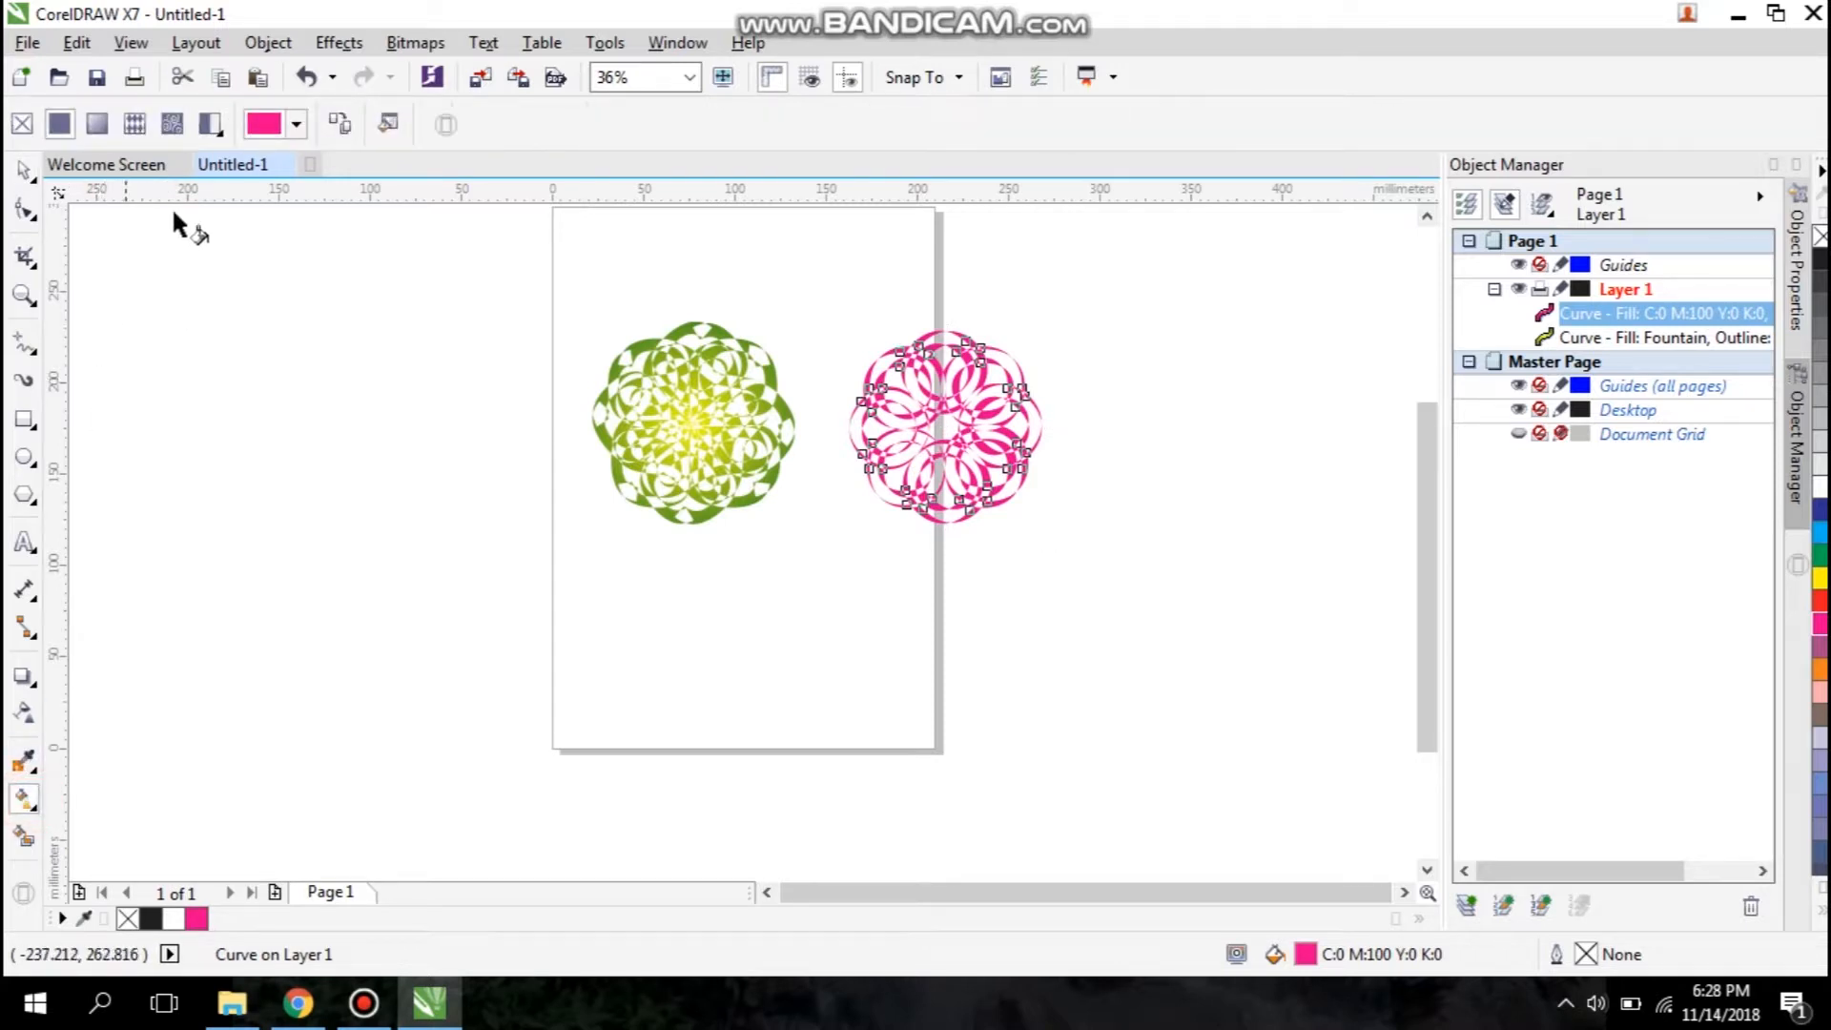
pyautogui.click(97, 124)
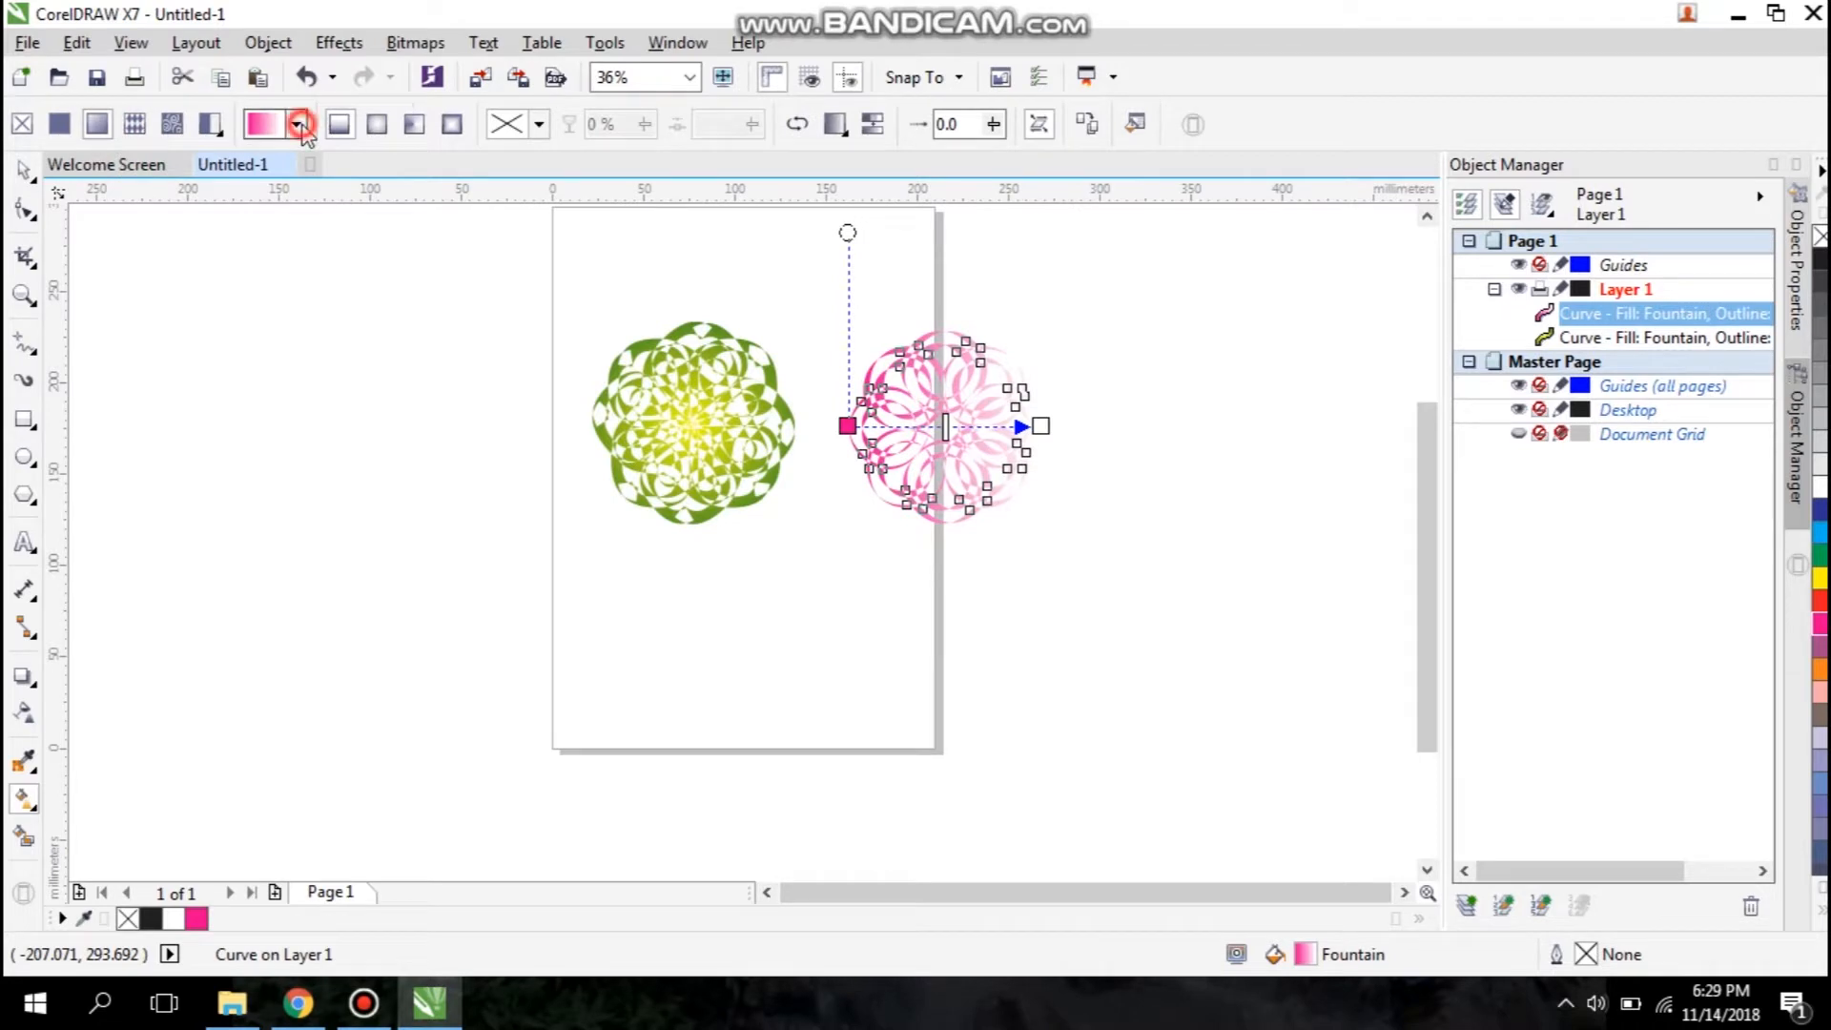
pyautogui.click(299, 125)
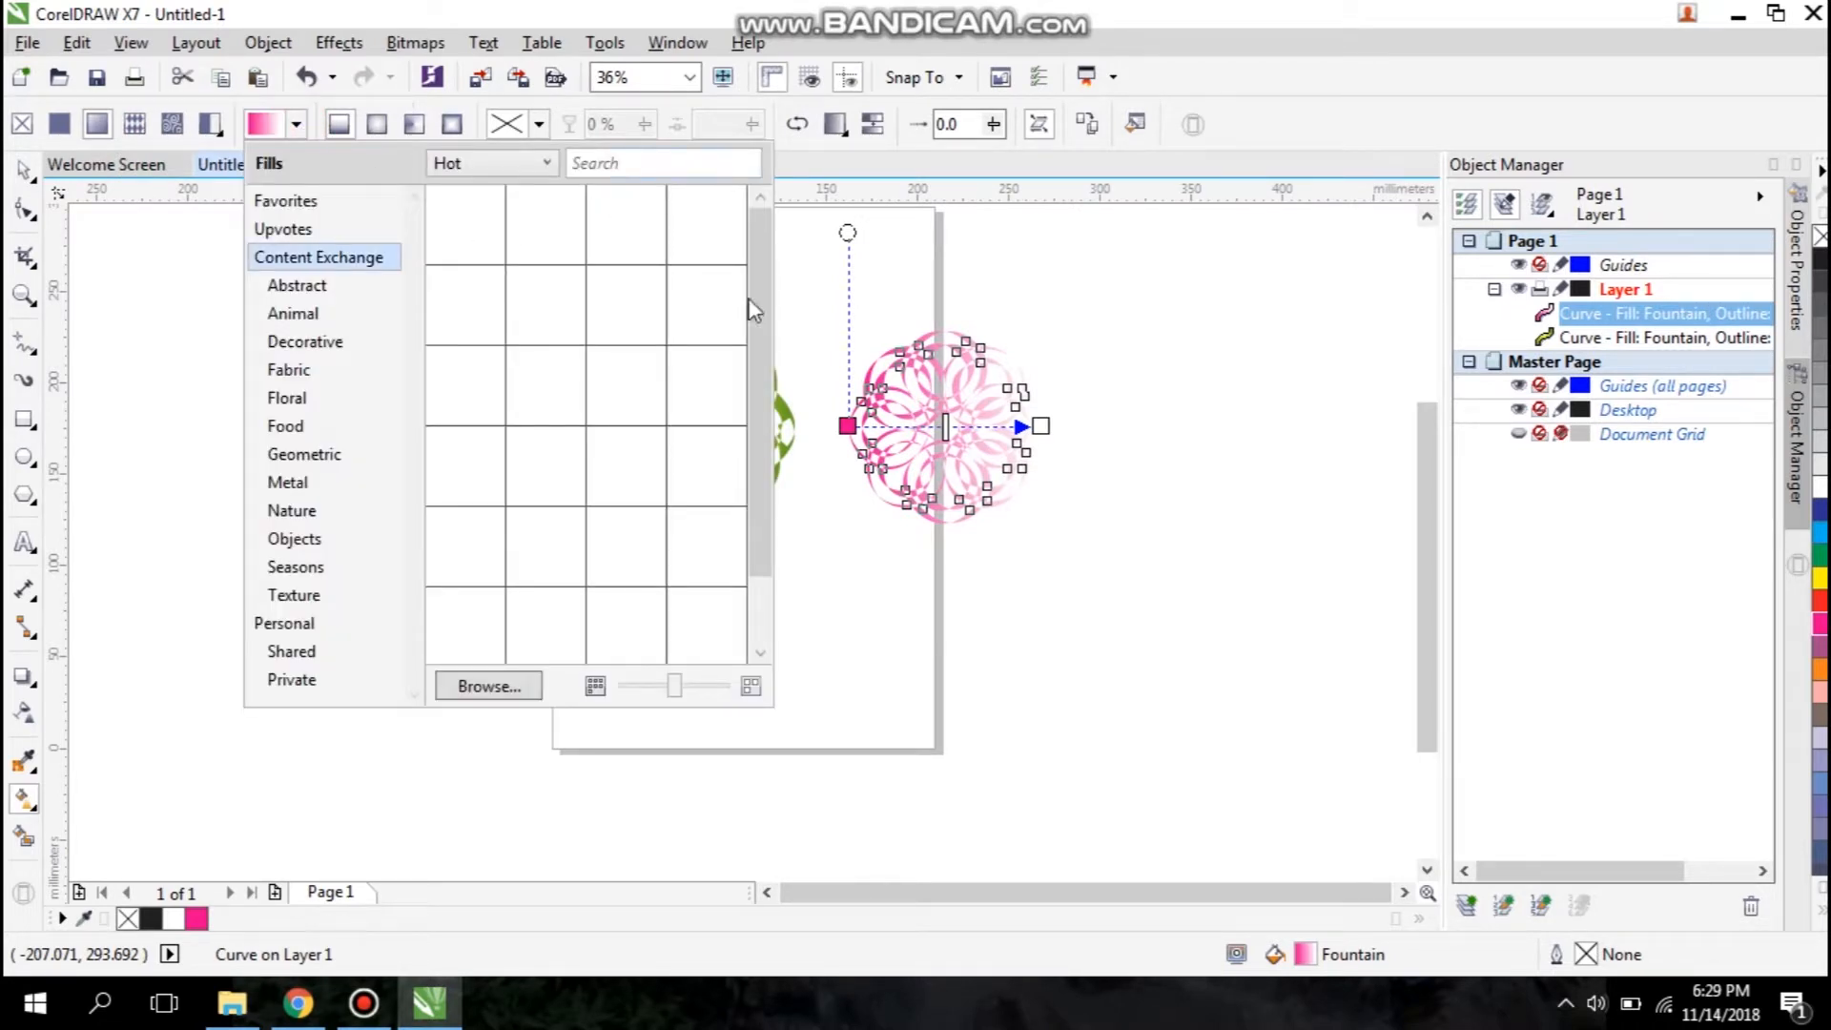
pyautogui.click(801, 739)
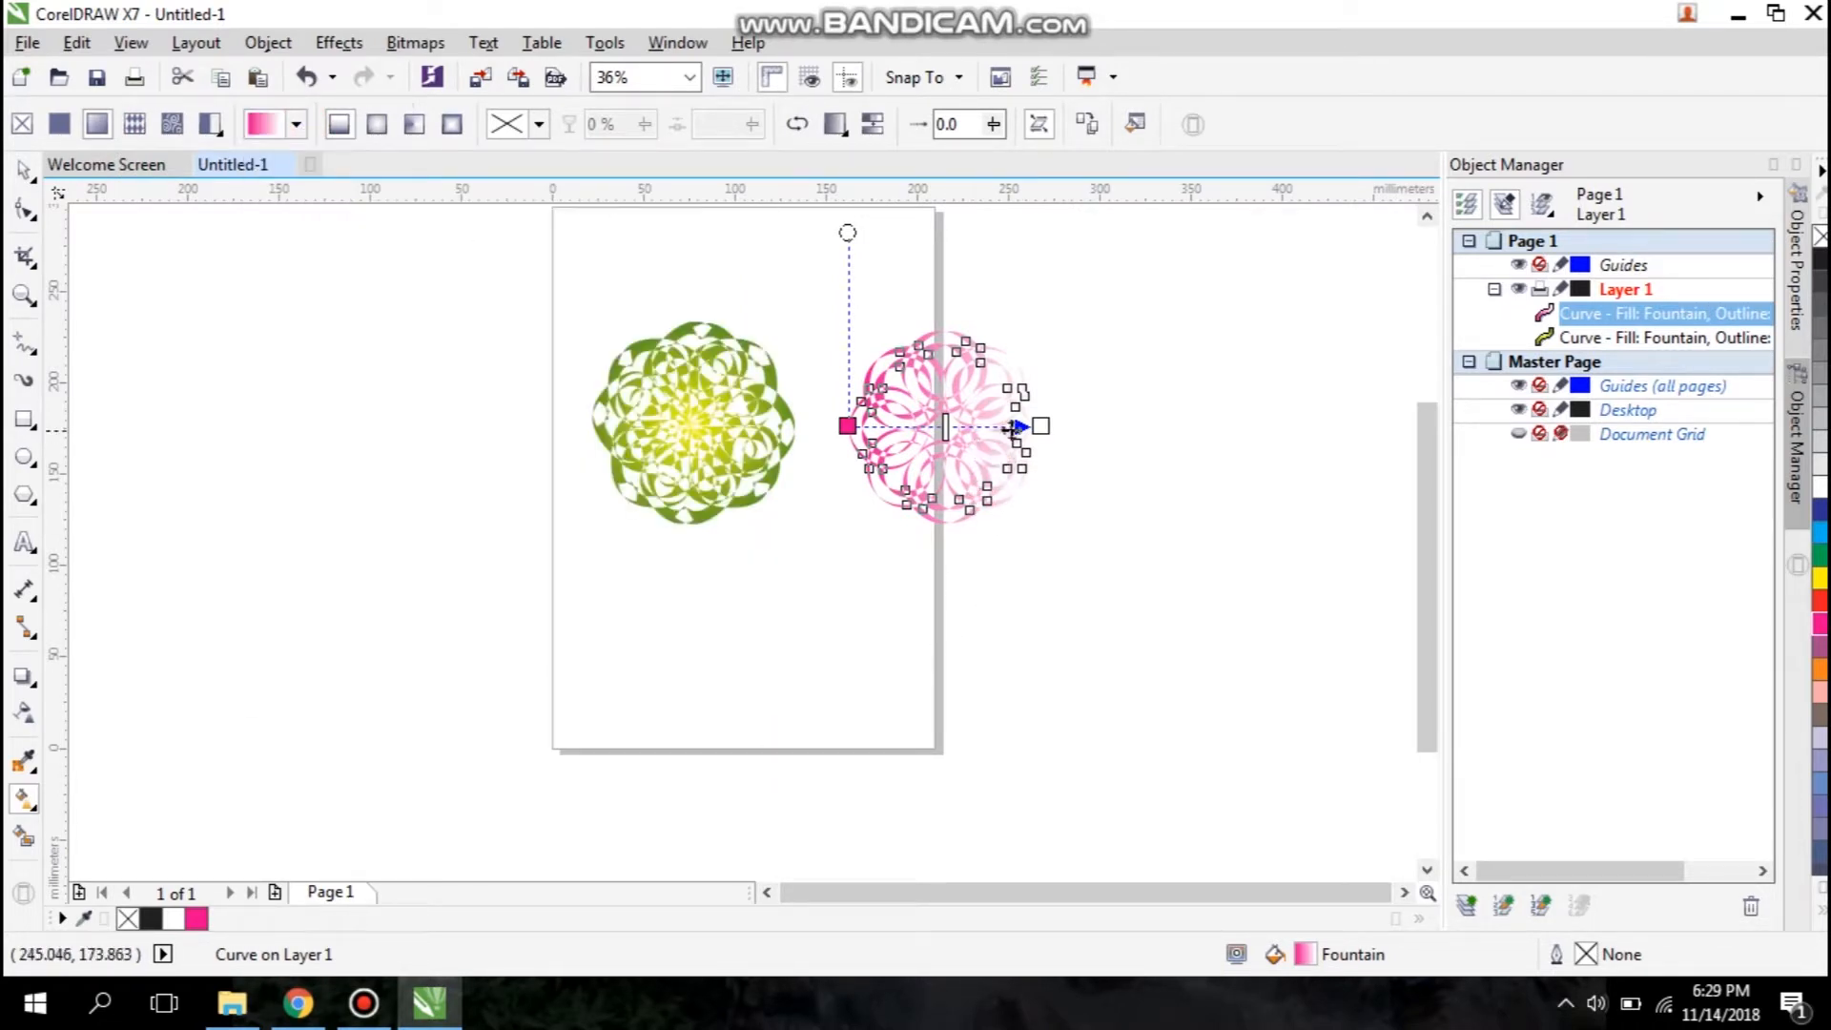
pyautogui.moveTo(1040, 426); pyautogui.dragTo(1143, 420)
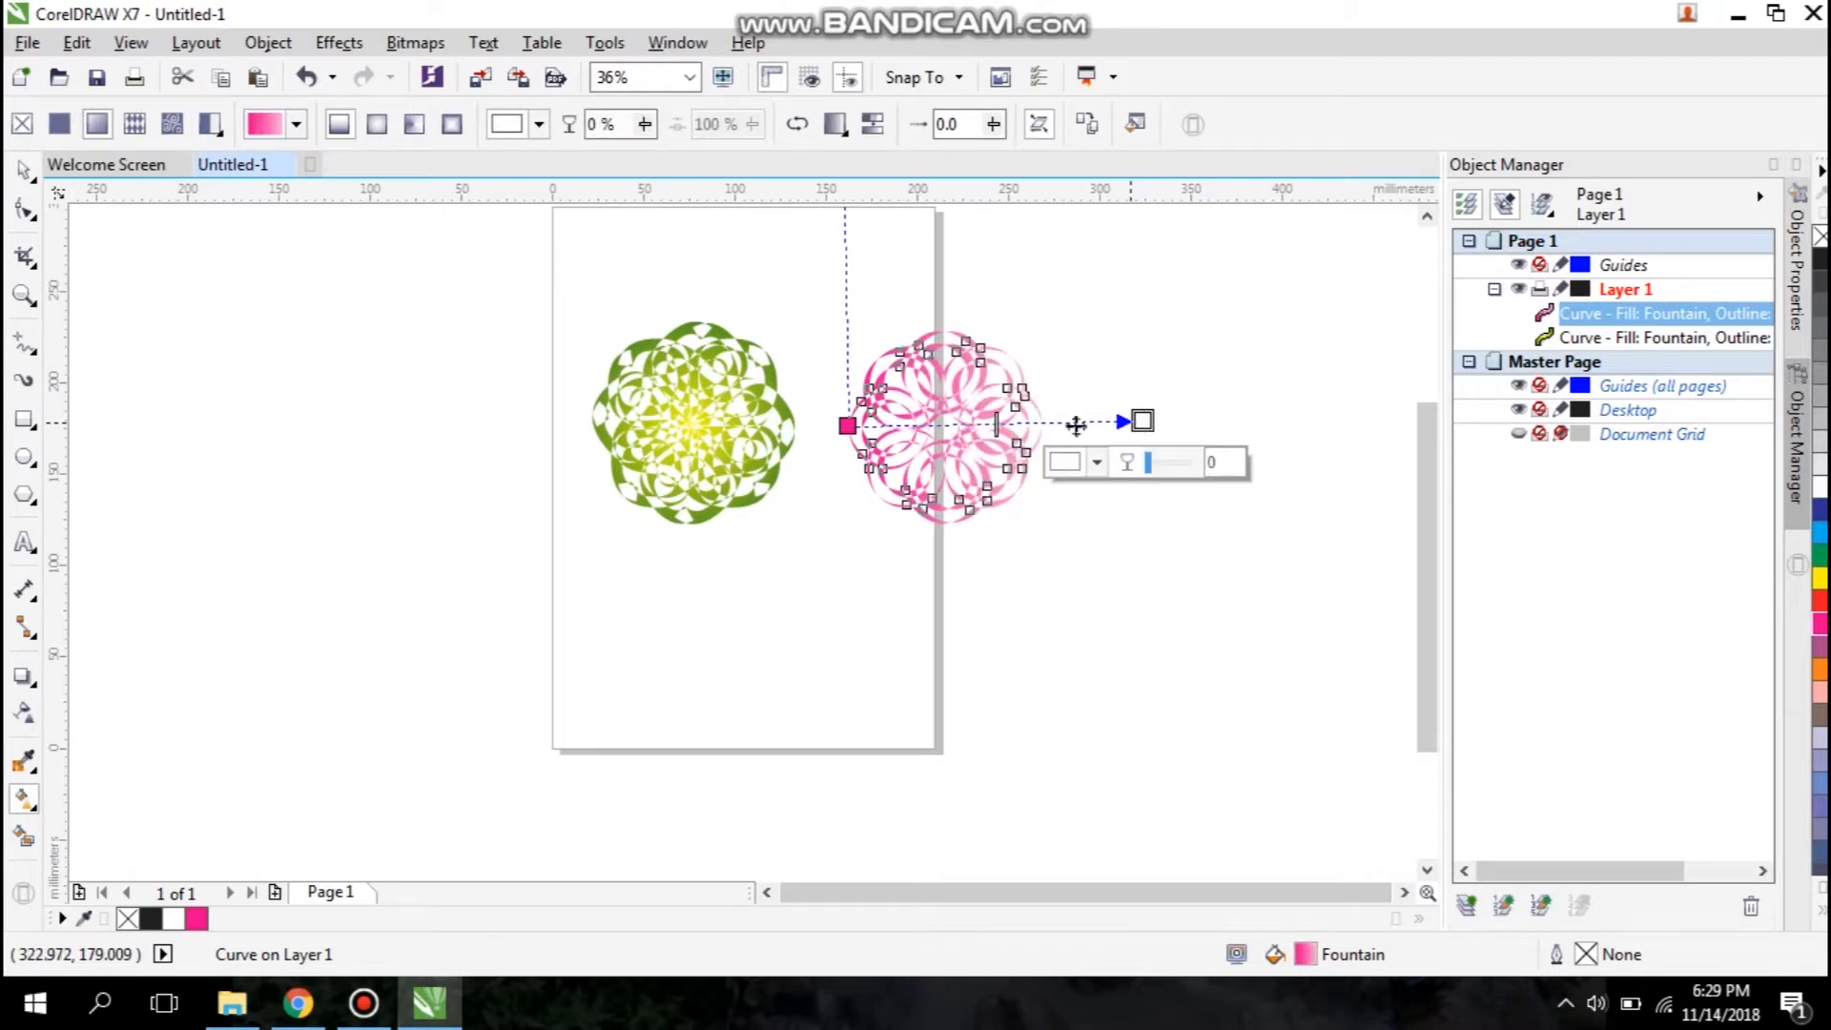
pyautogui.moveTo(847, 425); pyautogui.dragTo(928, 425)
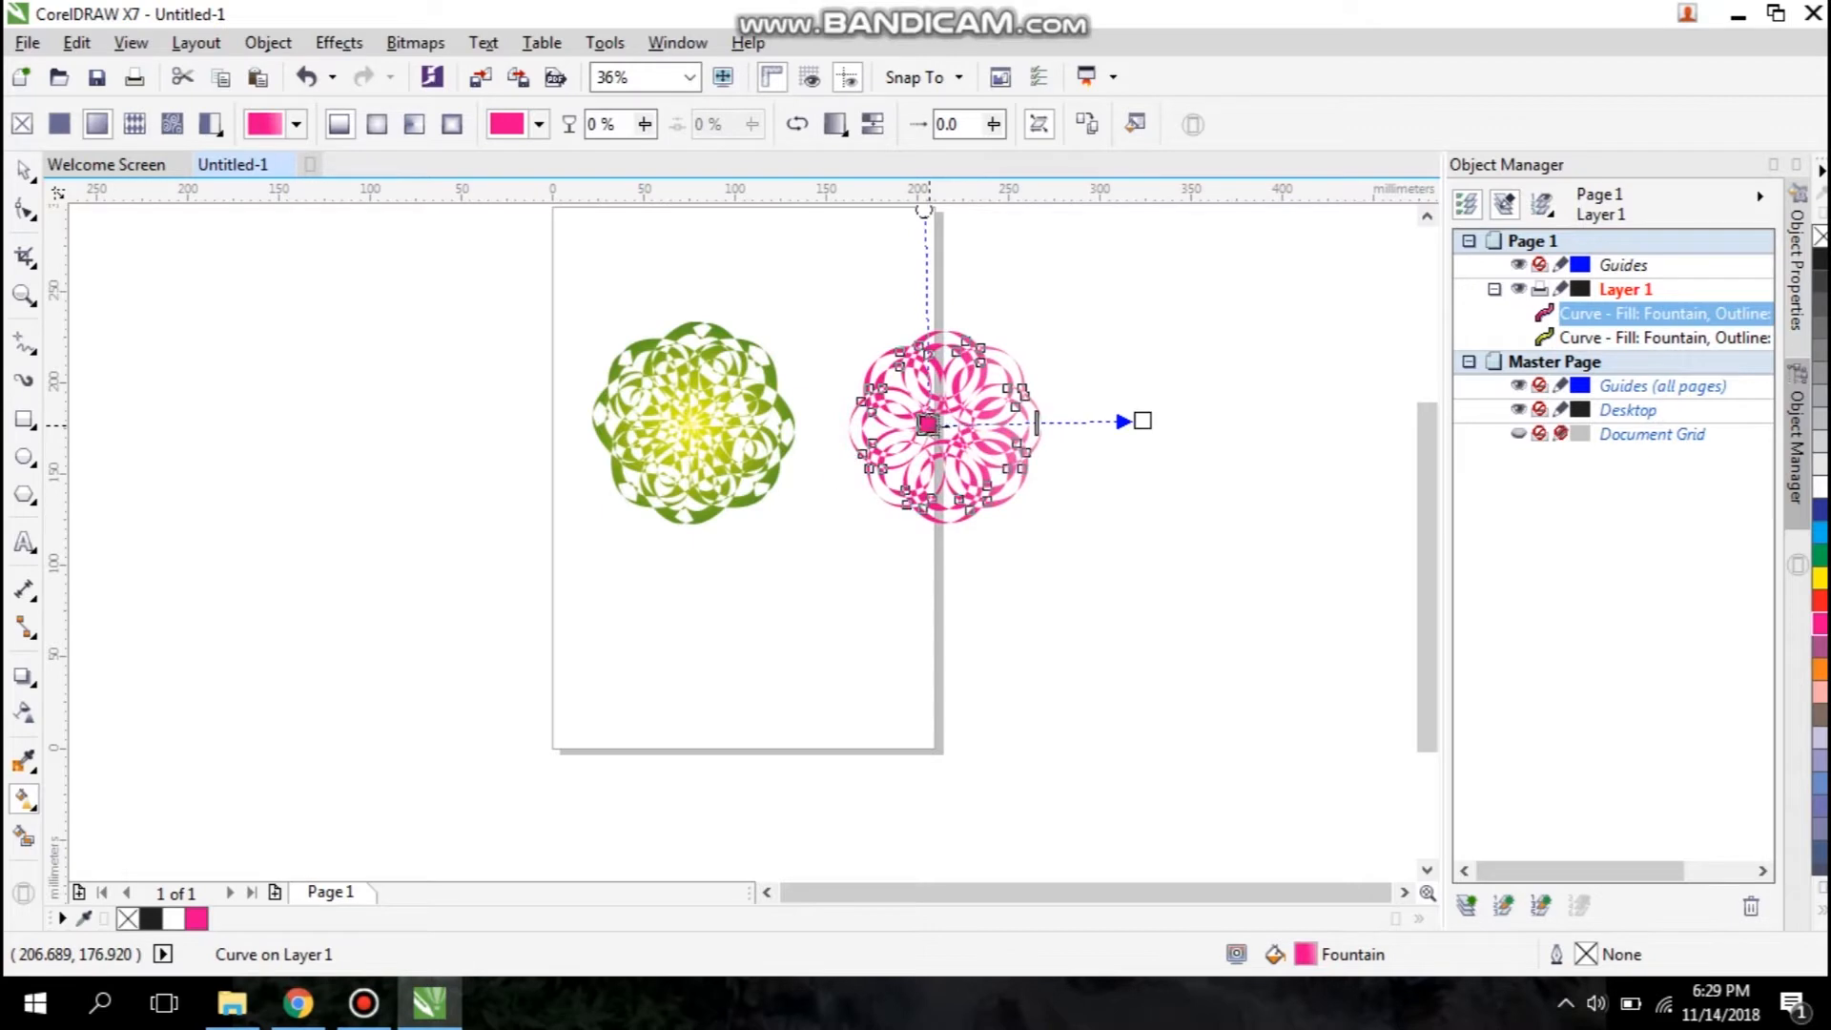
# Step: Move the green rosette to the page's upper-left corner and the magenta rosette beside it, across the page's upper-right corner
pyautogui.click(25, 179)
pyautogui.moveTo(1434, 597); pyautogui.dragTo(1402, 519)
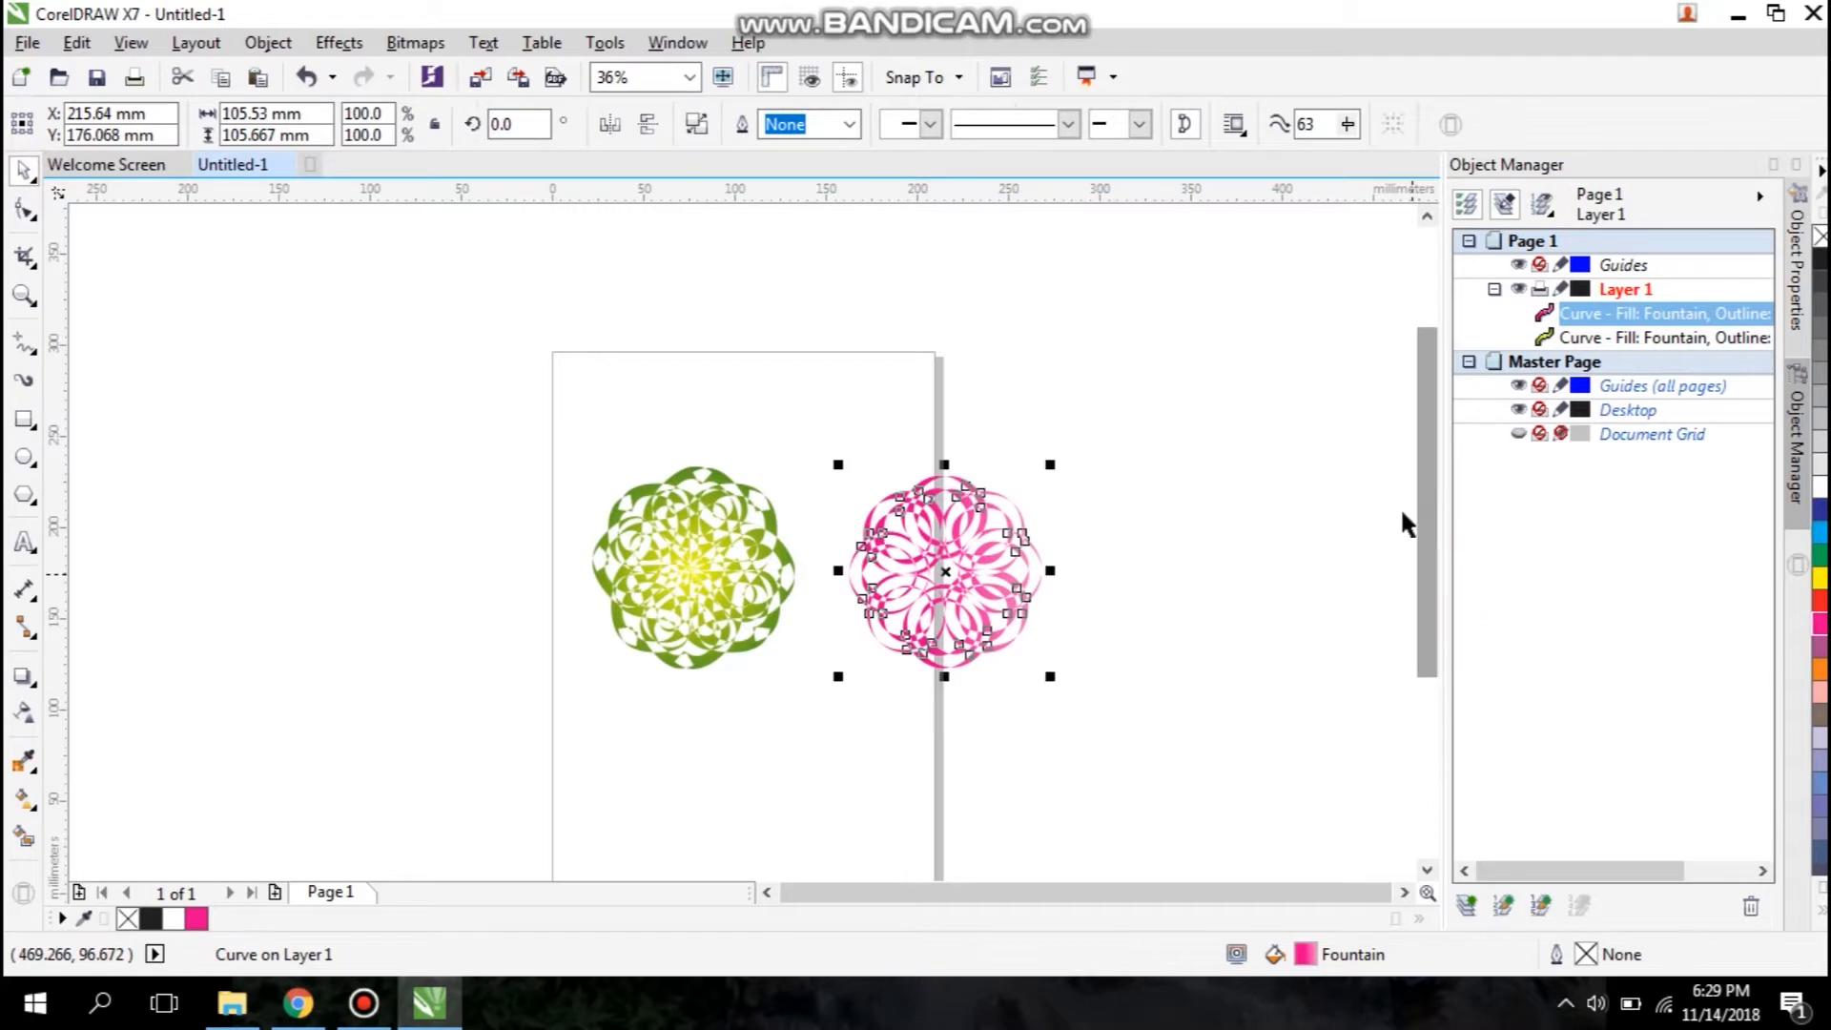
pyautogui.click(636, 551)
pyautogui.moveTo(708, 597); pyautogui.dragTo(658, 465)
pyautogui.click(940, 591)
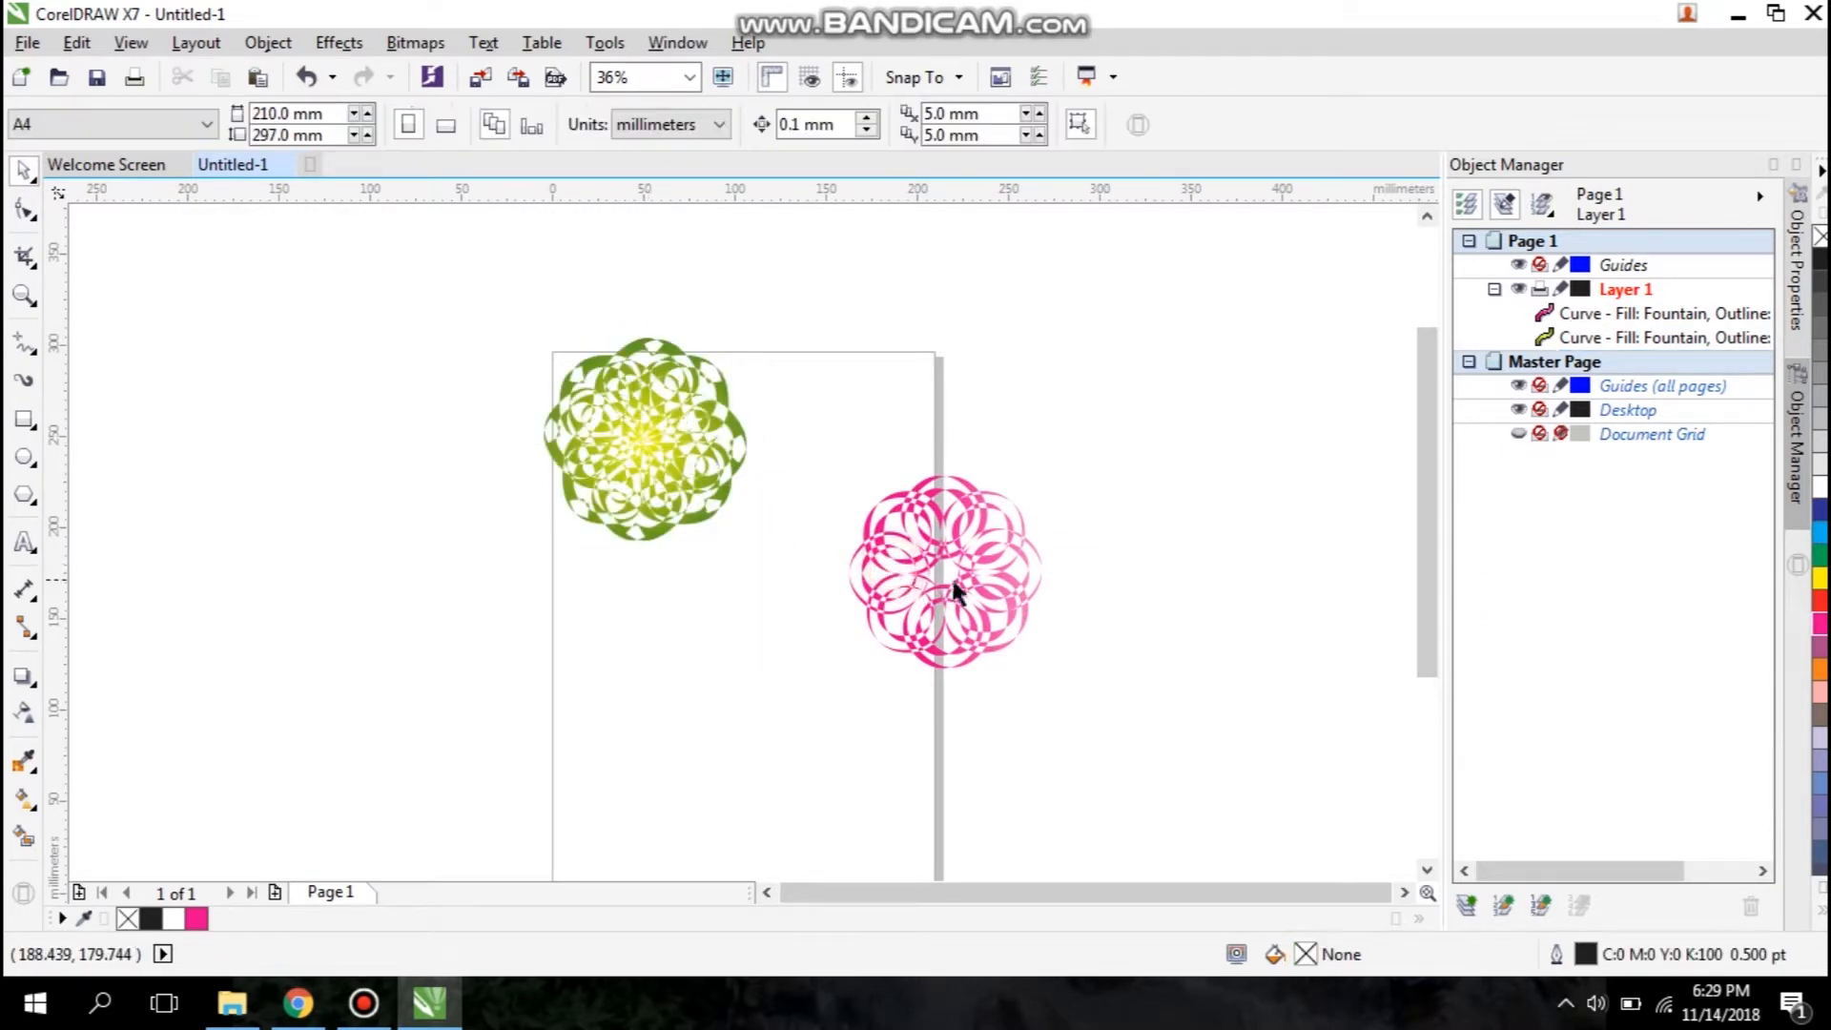
pyautogui.click(951, 548)
pyautogui.moveTo(944, 570); pyautogui.dragTo(892, 434)
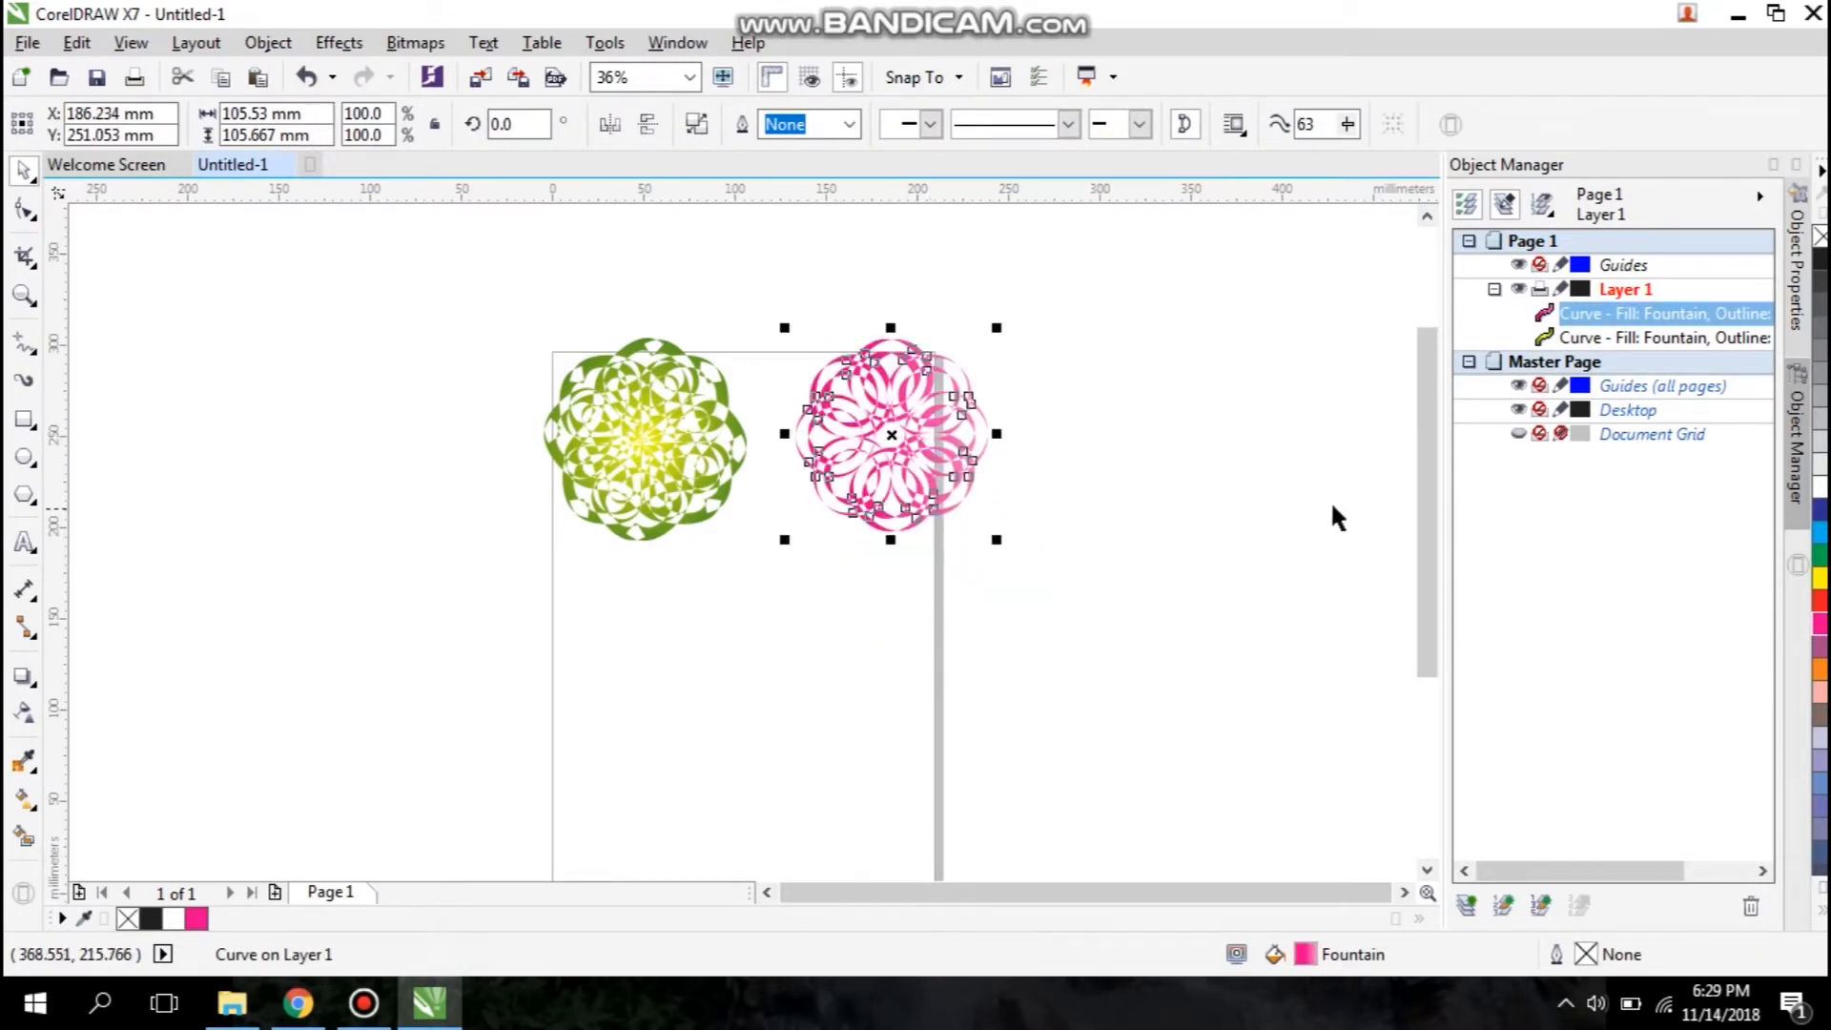
# Step: Add the letter "m" in Arial on the empty lower half of the page and enlarge it to about 135 pt
pyautogui.moveTo(1430, 486); pyautogui.dragTo(1439, 576)
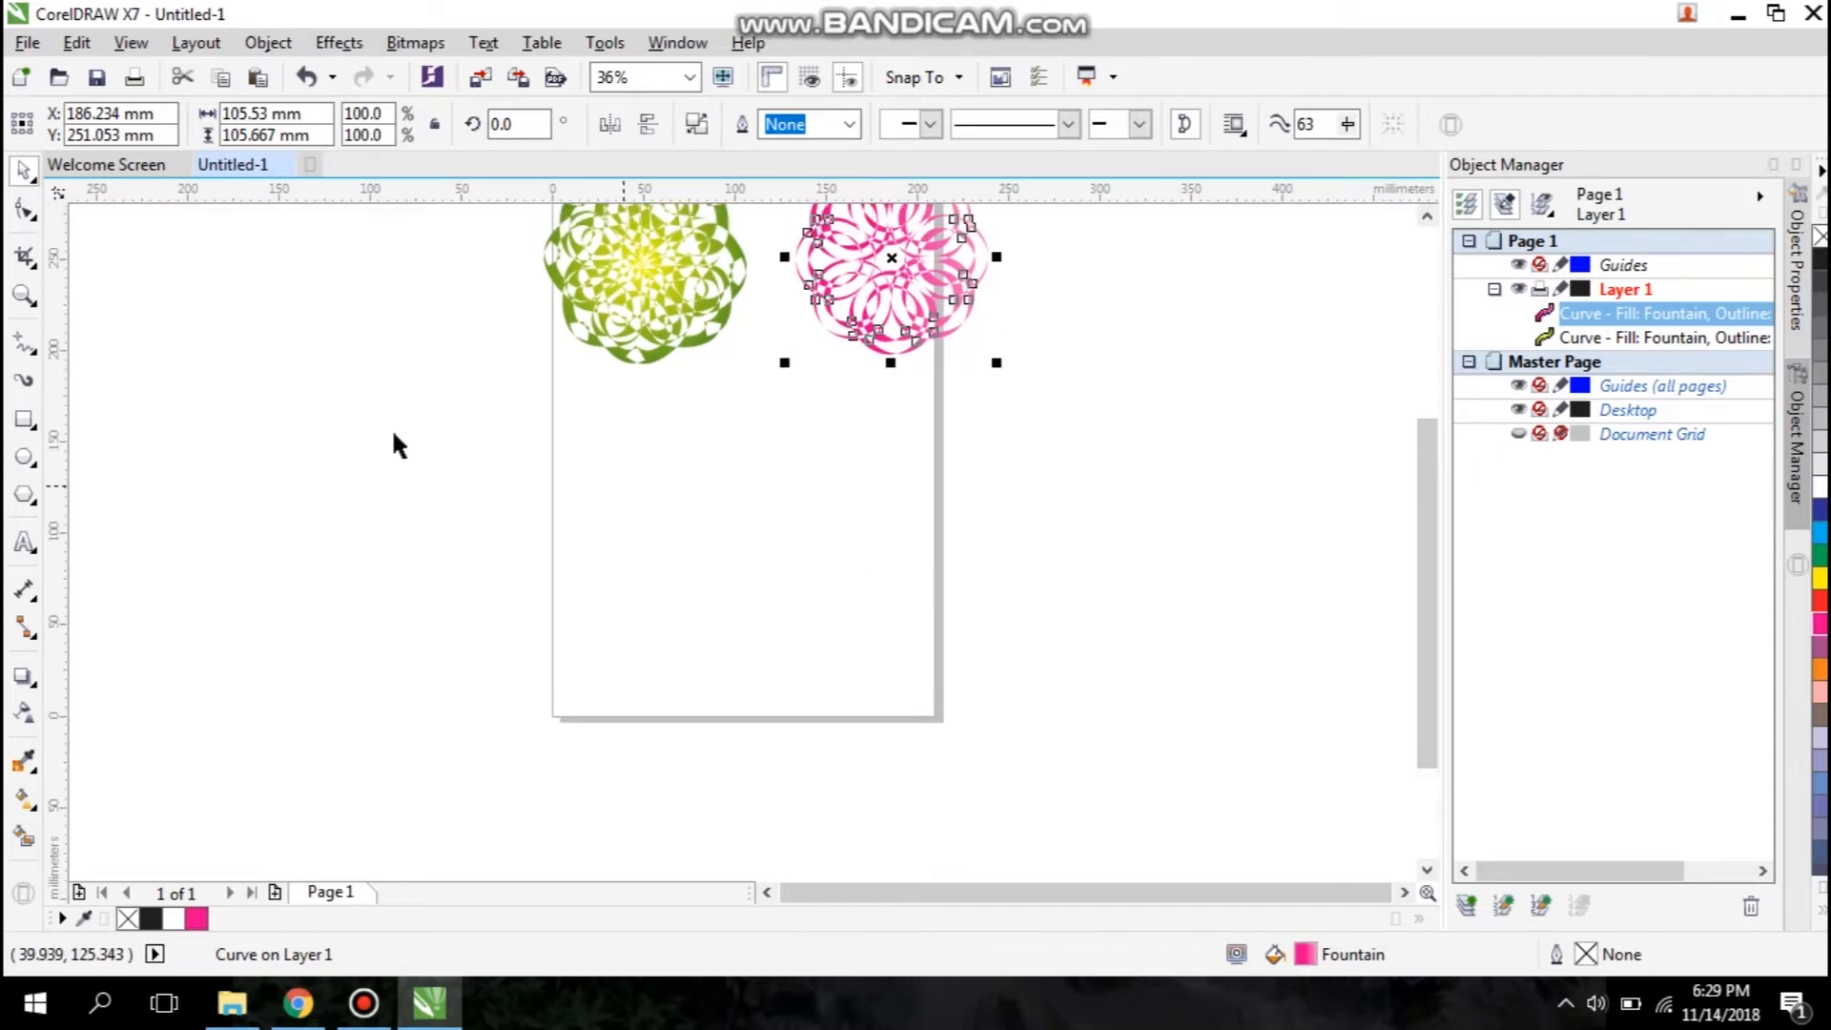
pyautogui.click(29, 540)
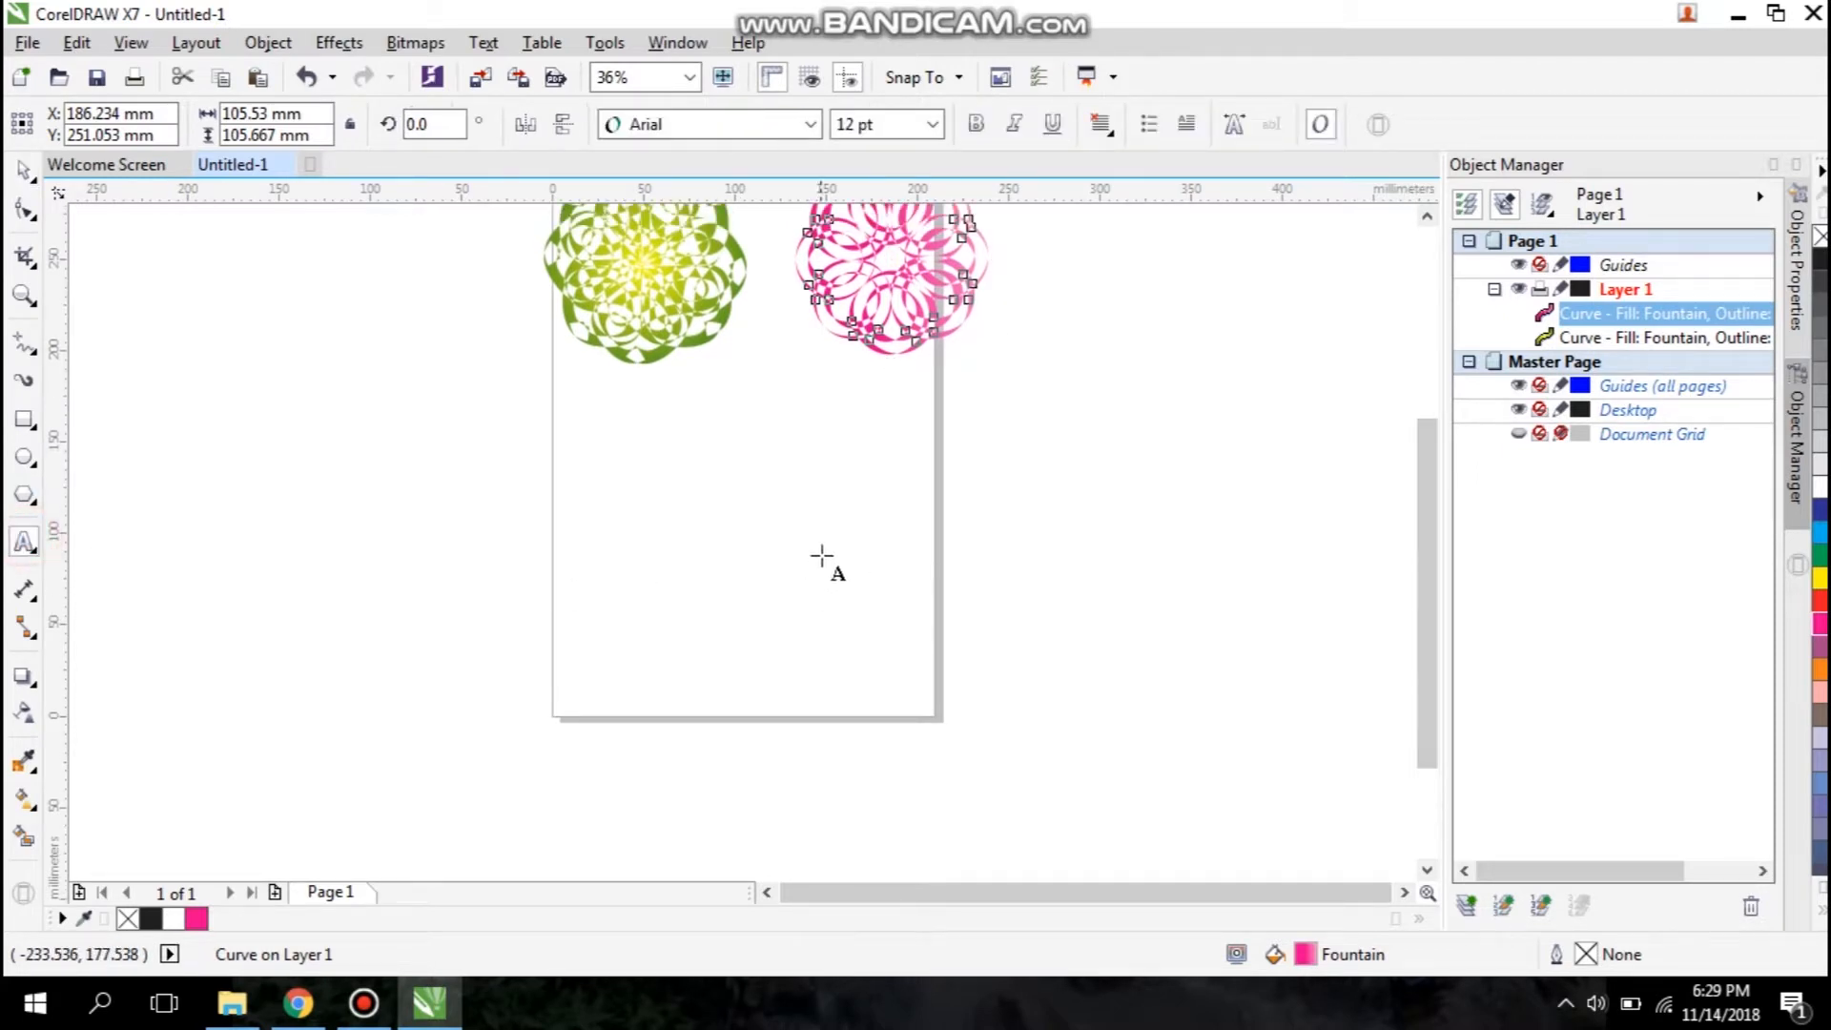
pyautogui.click(726, 514)
pyautogui.write('m')
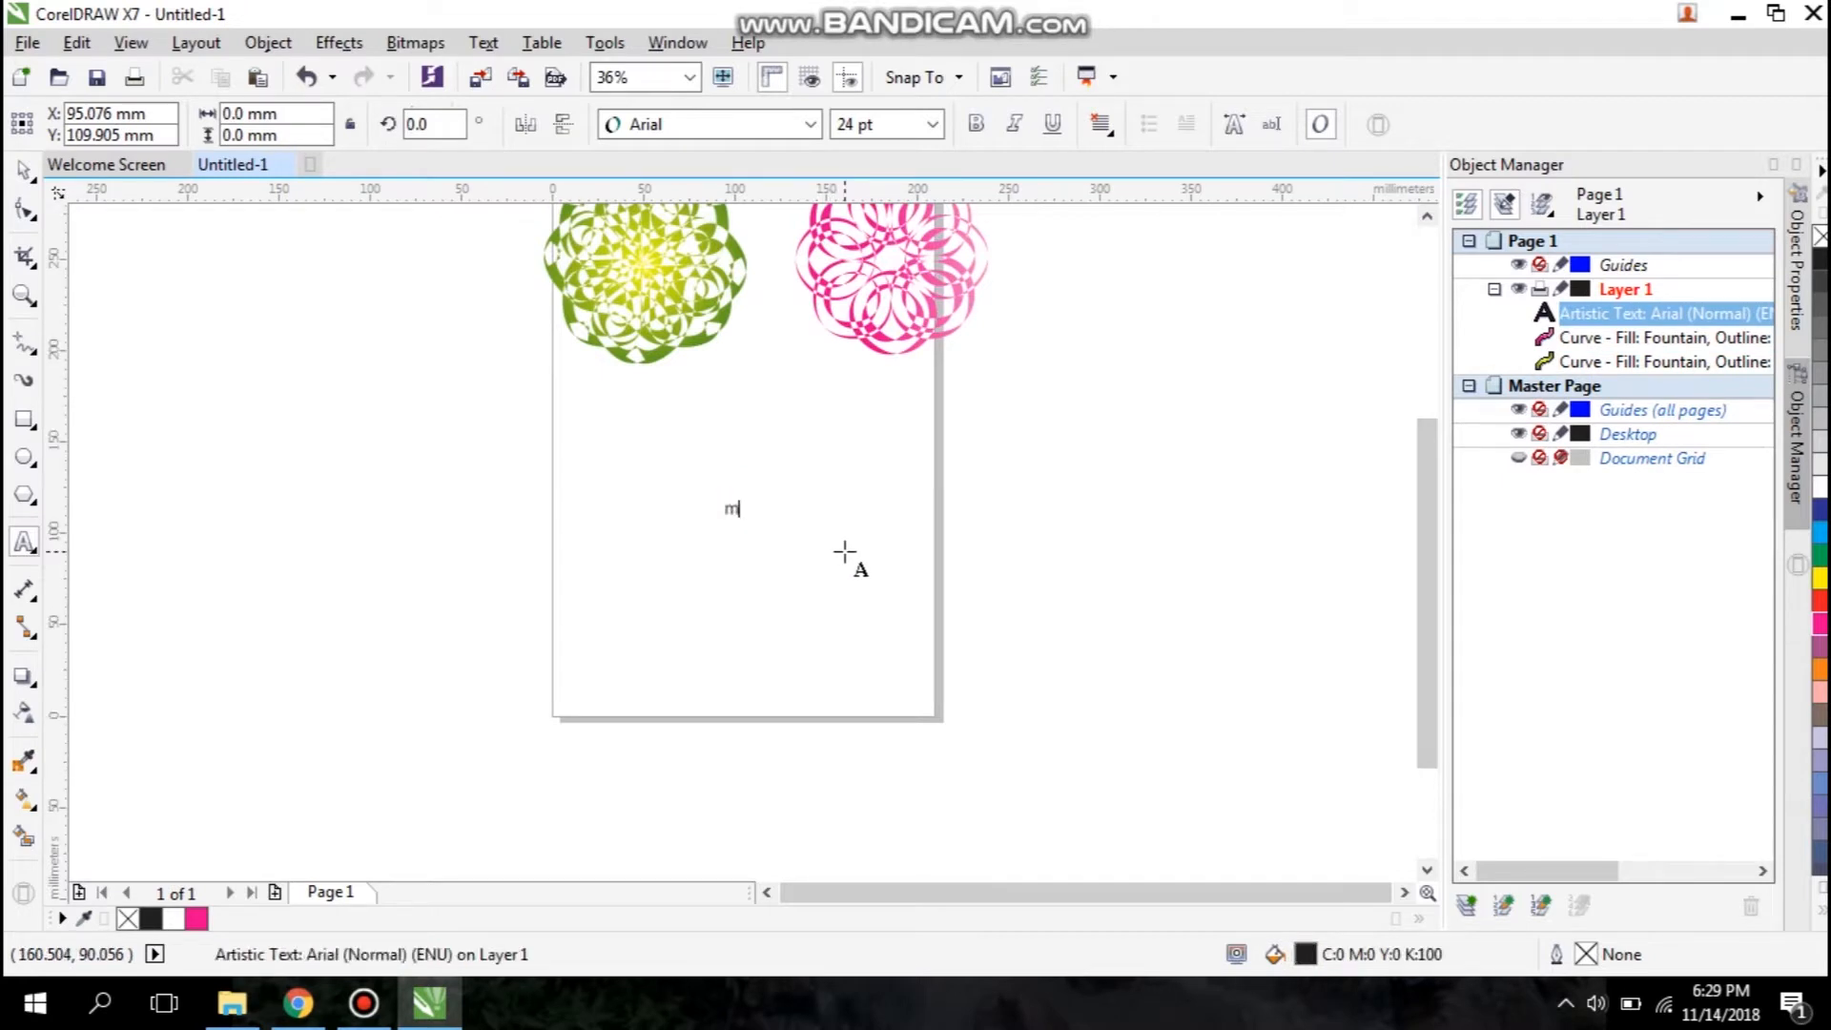
pyautogui.moveTo(714, 528)
pyautogui.mouseDown()
pyautogui.moveTo(687, 563)
pyautogui.moveTo(701, 534)
pyautogui.mouseUp()
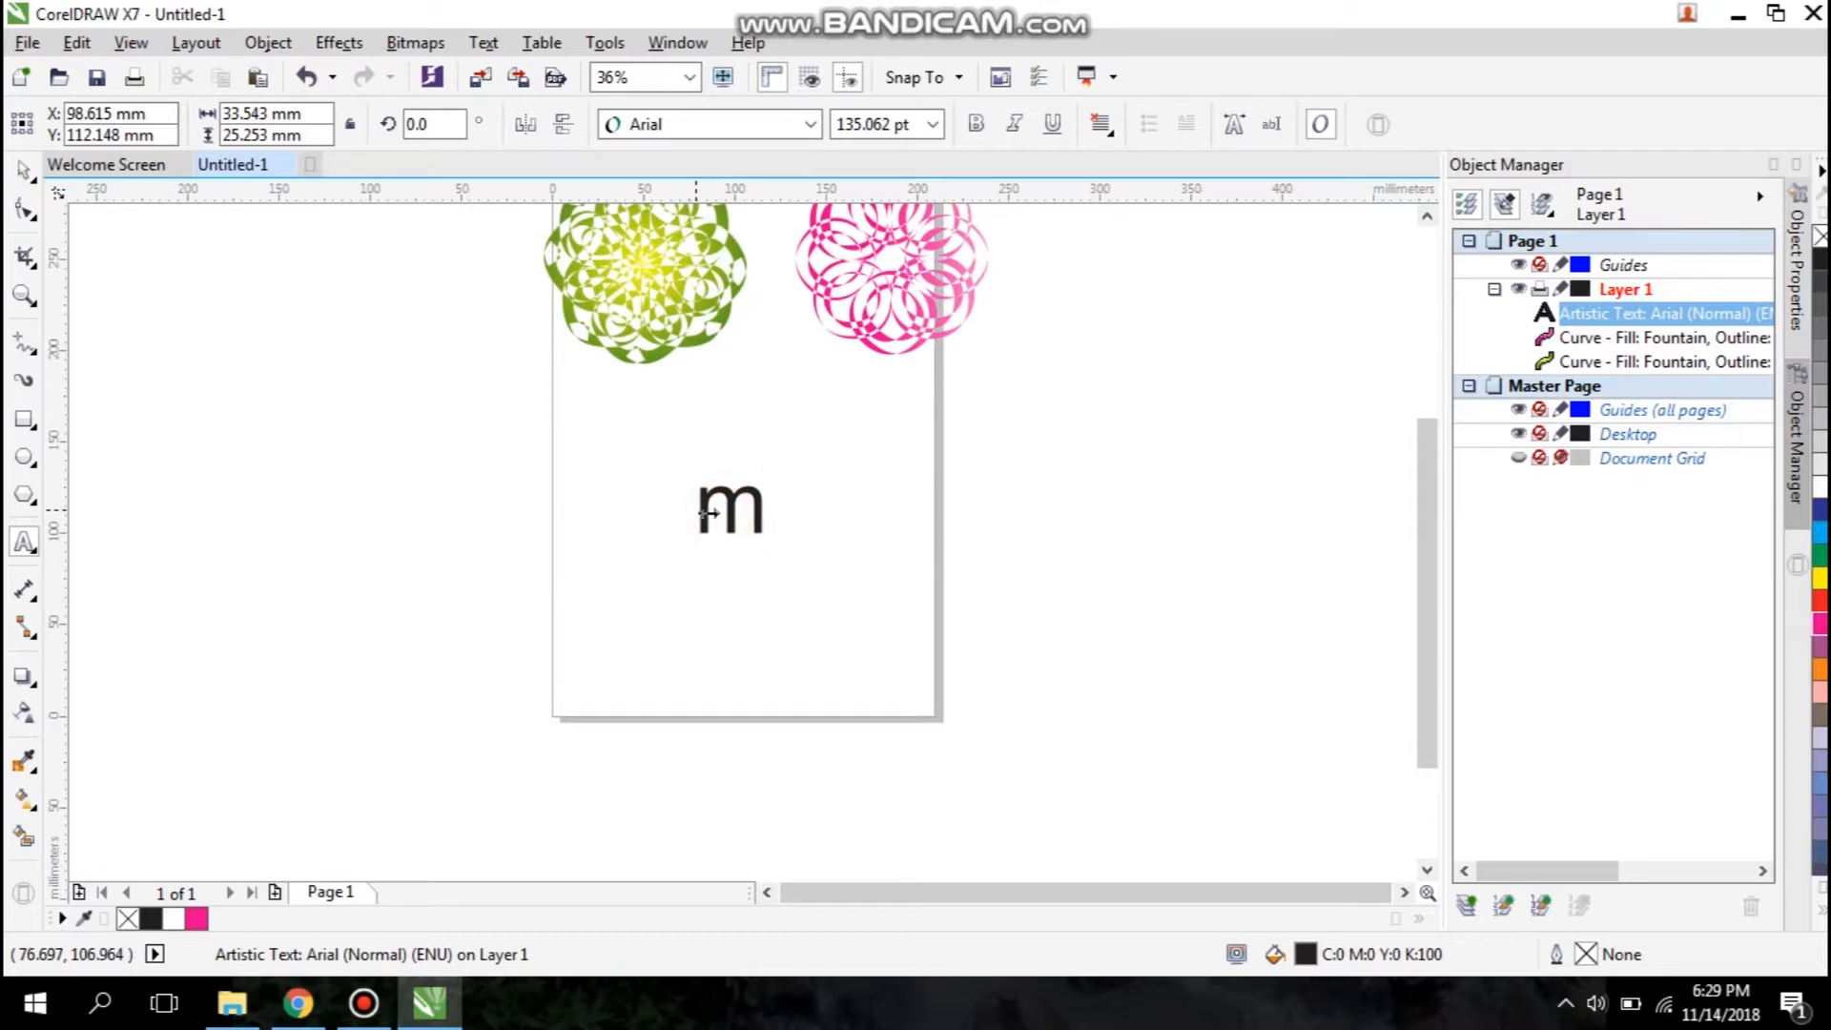
pyautogui.write('OOOOOOOO')
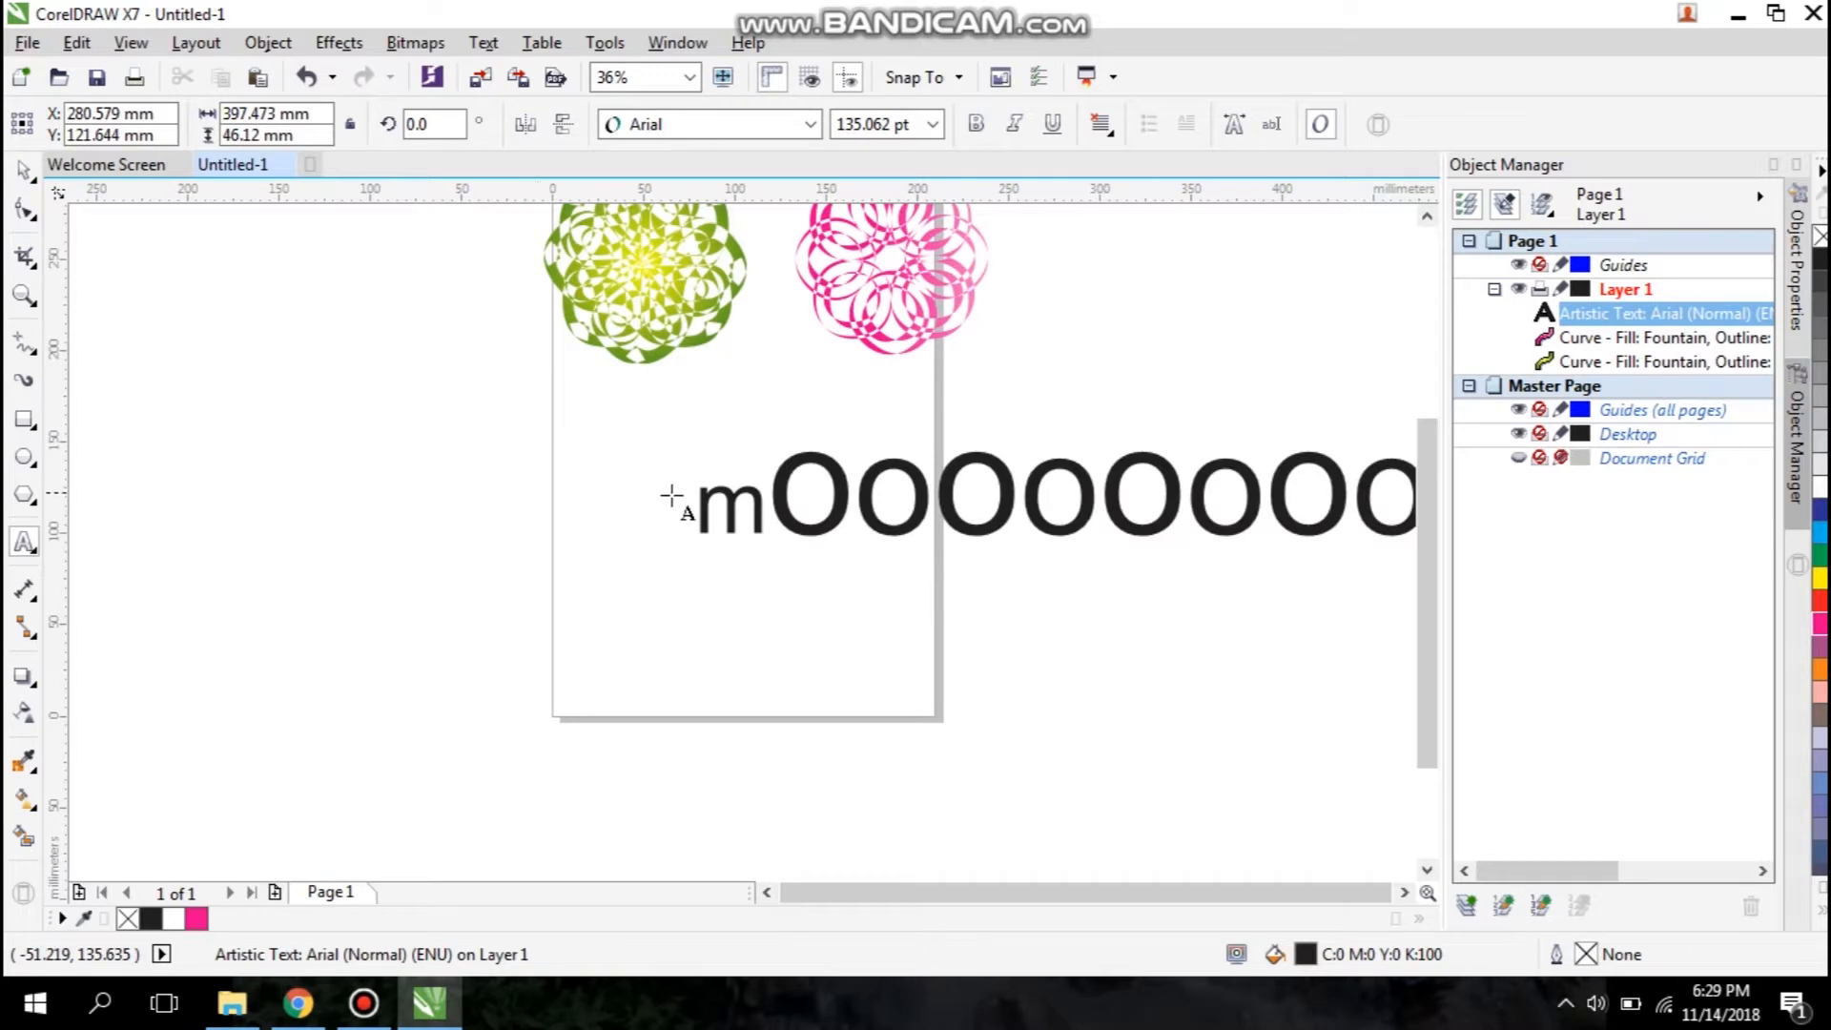
pyautogui.hotkey('ctrl', 'z')
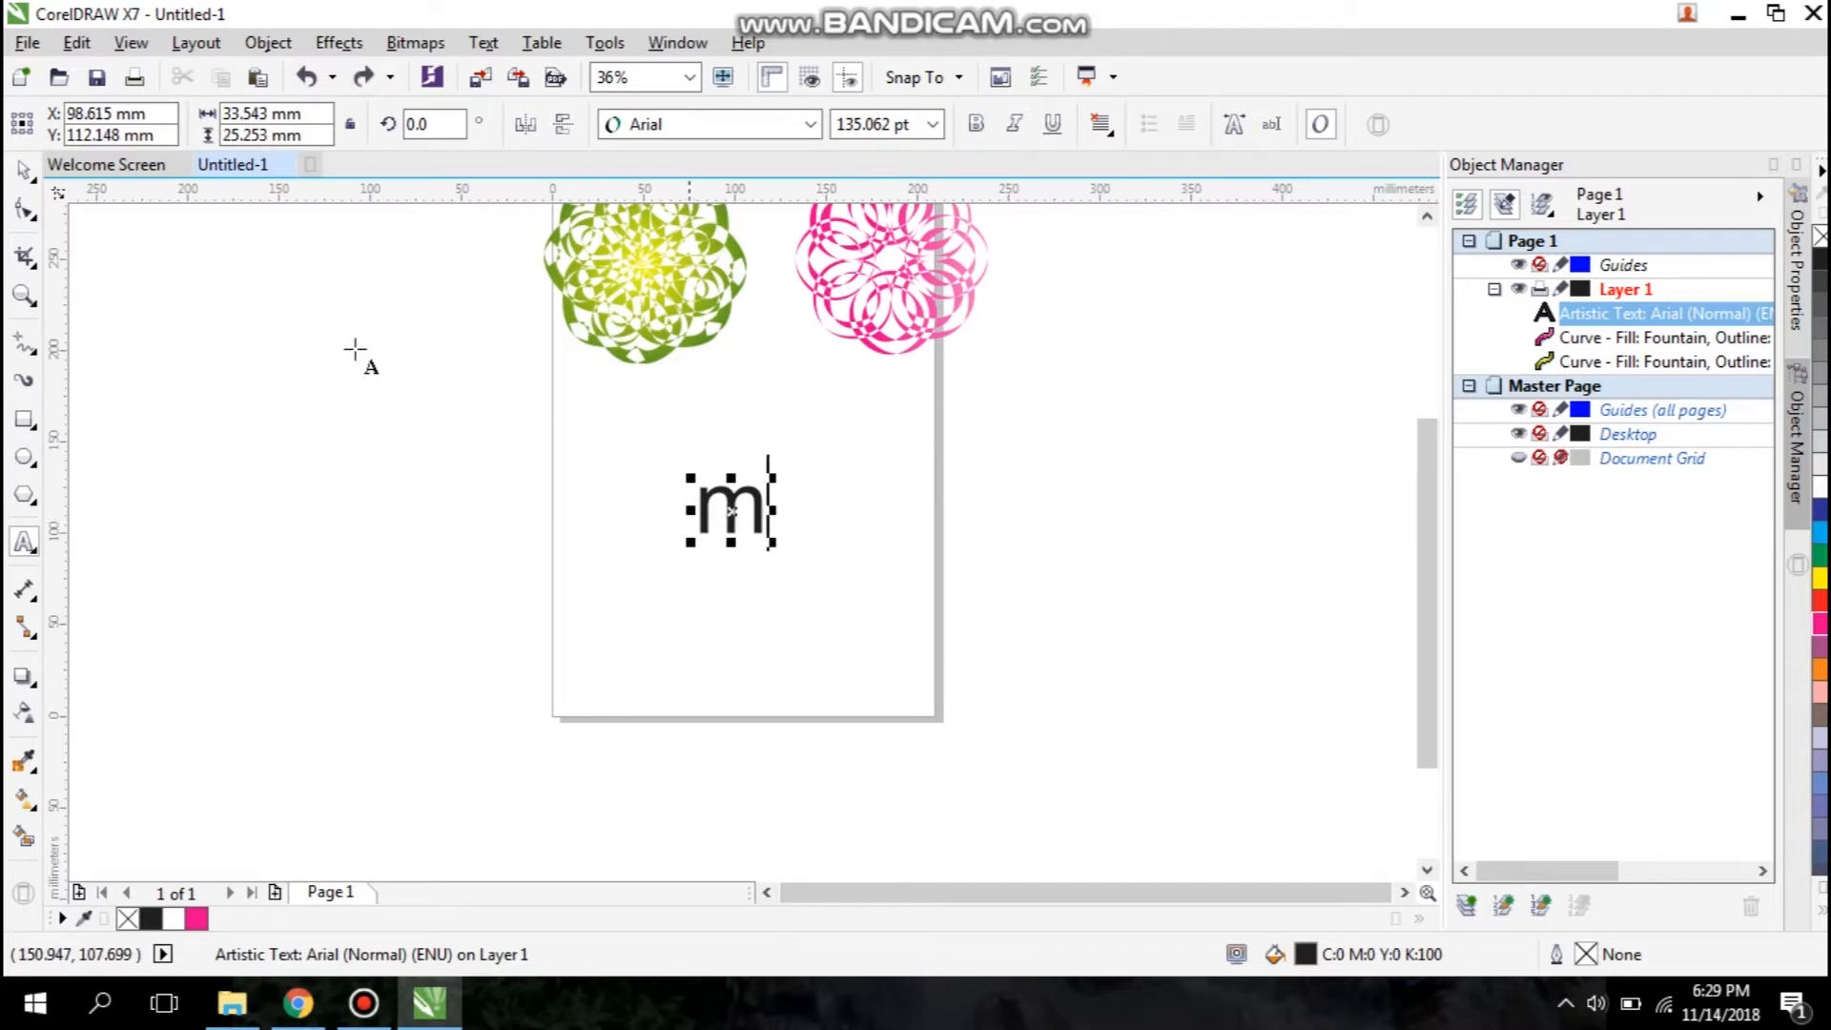
pyautogui.click(24, 172)
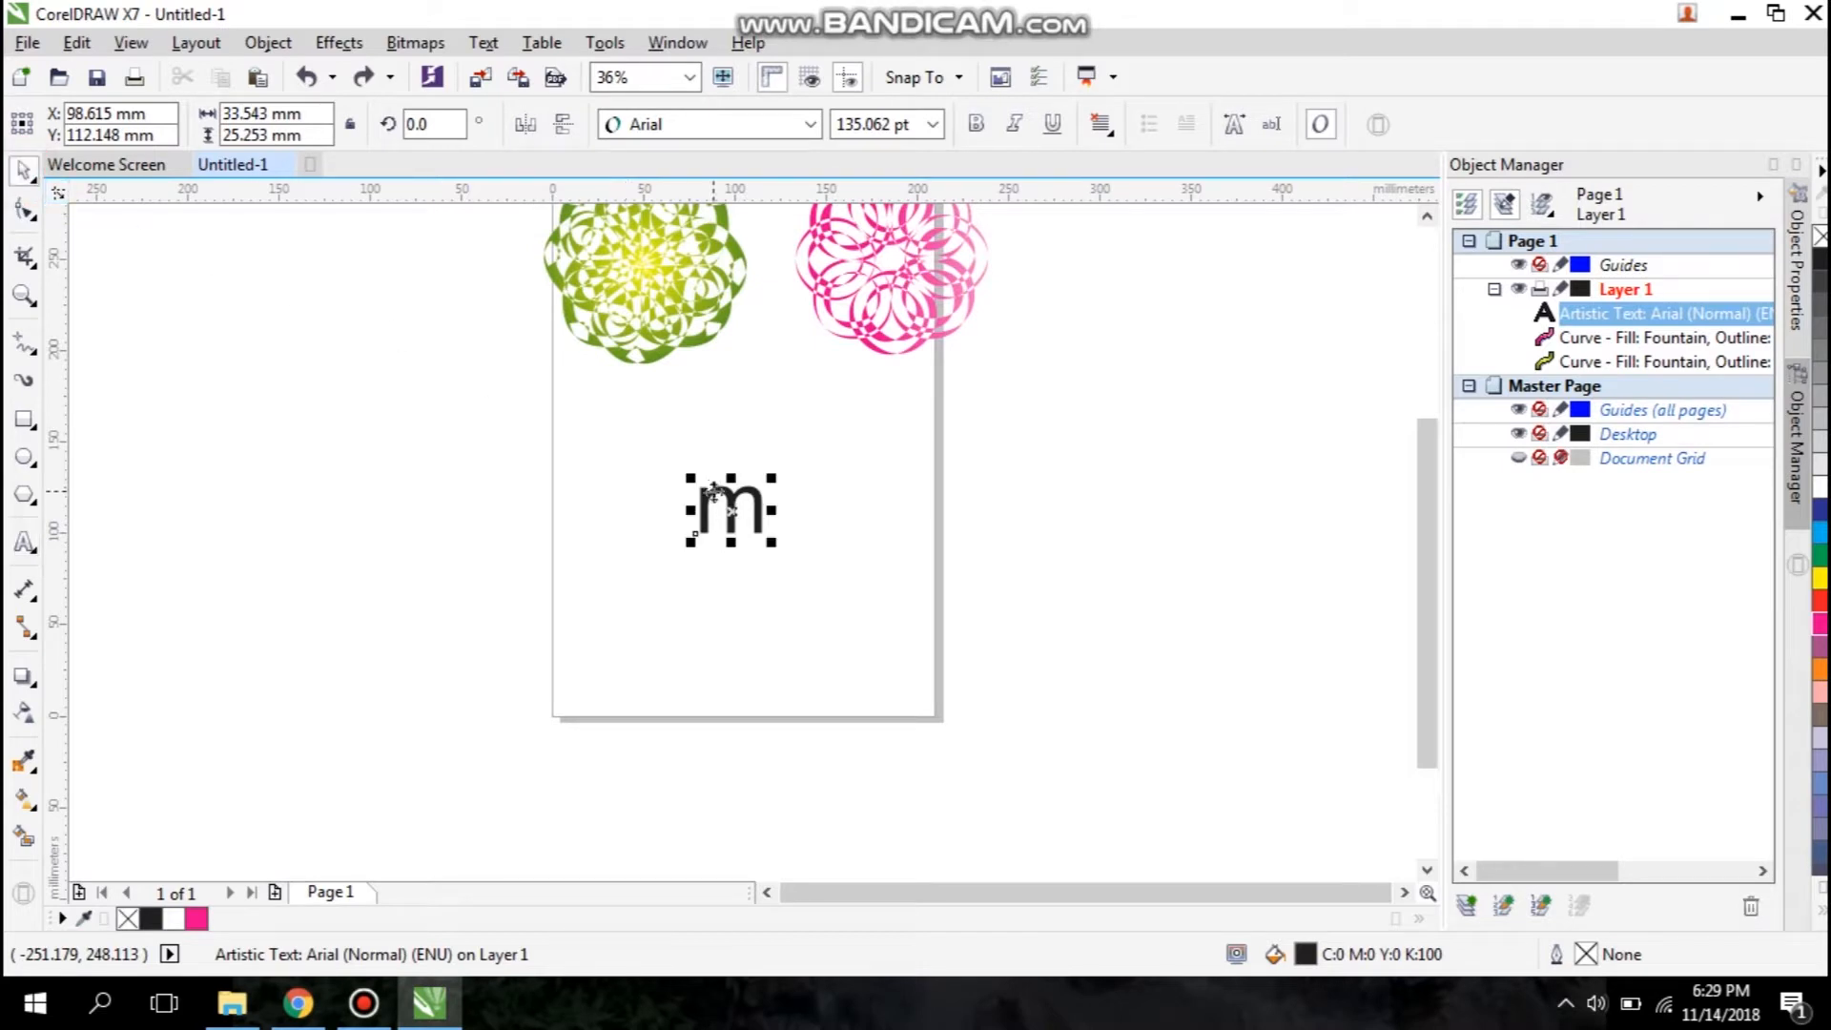
# Step: Add a horizontally mirrored copy of the "m" beside it and a vertically mirrored copy of the pair directly below
pyautogui.hotkey('ctrl', 'v')
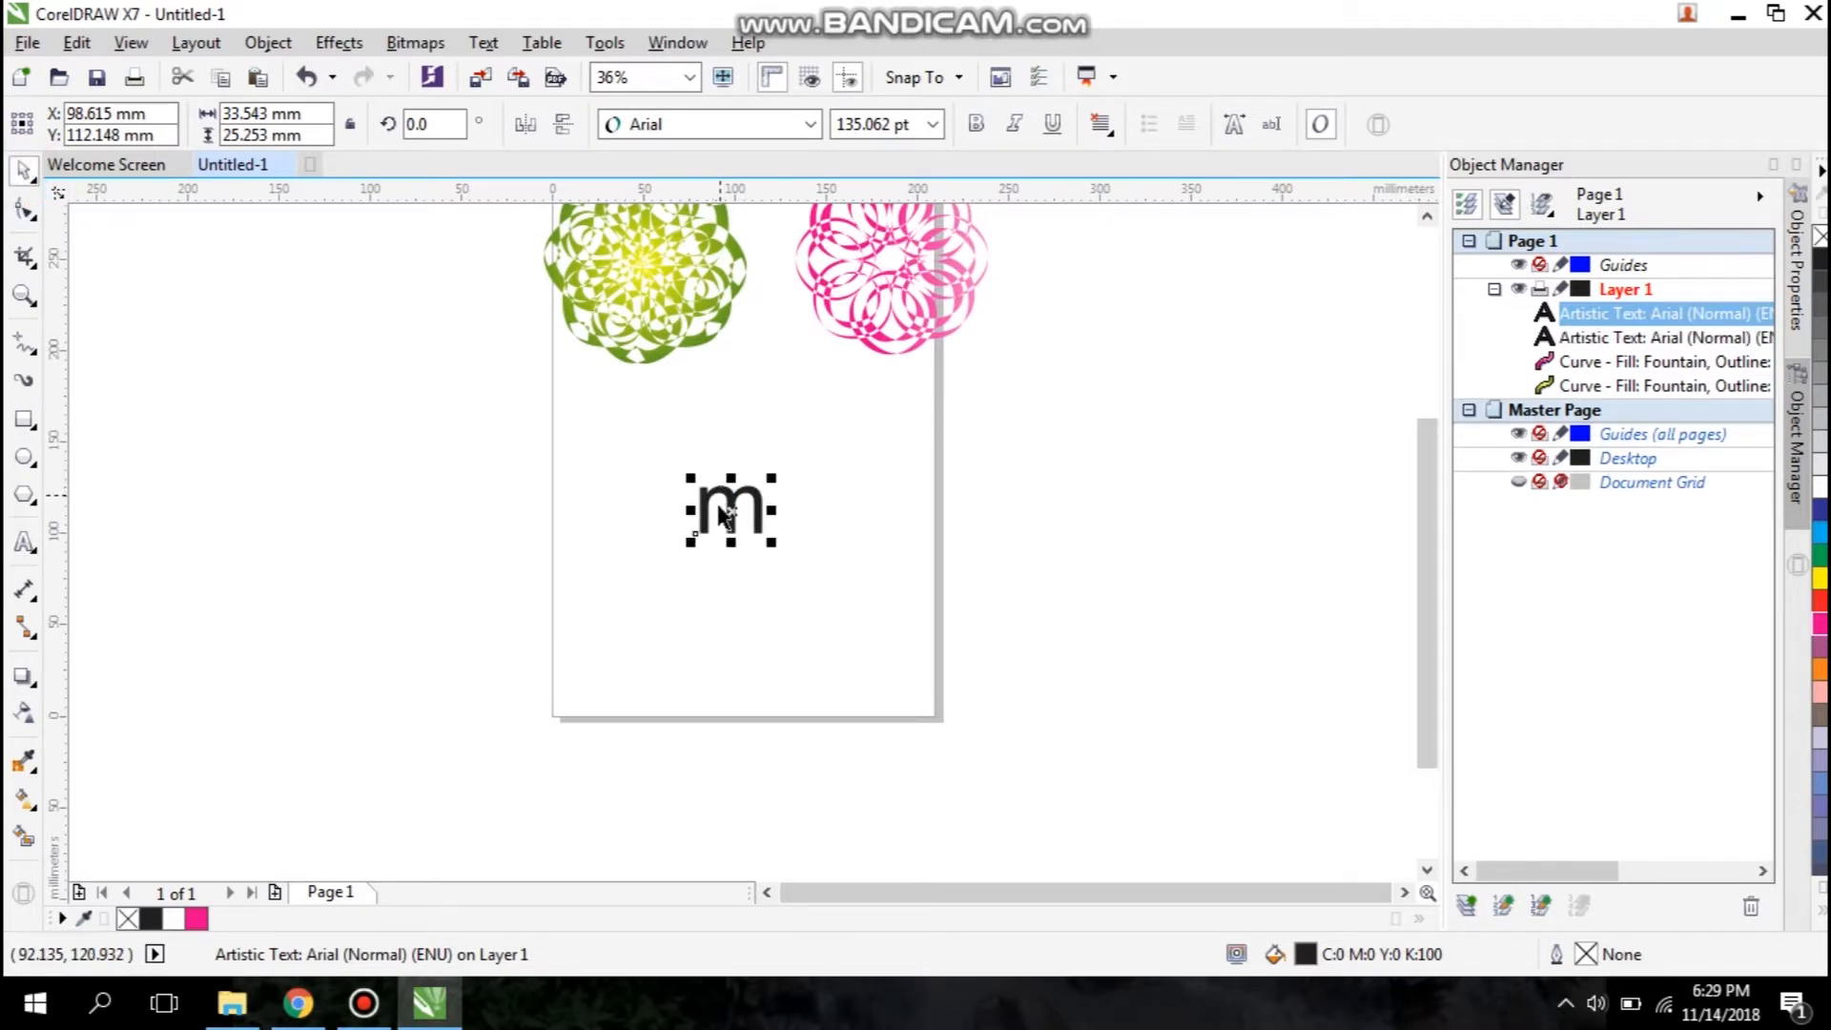
pyautogui.moveTo(689, 509); pyautogui.dragTo(819, 506)
pyautogui.moveTo(645, 455); pyautogui.dragTo(925, 543)
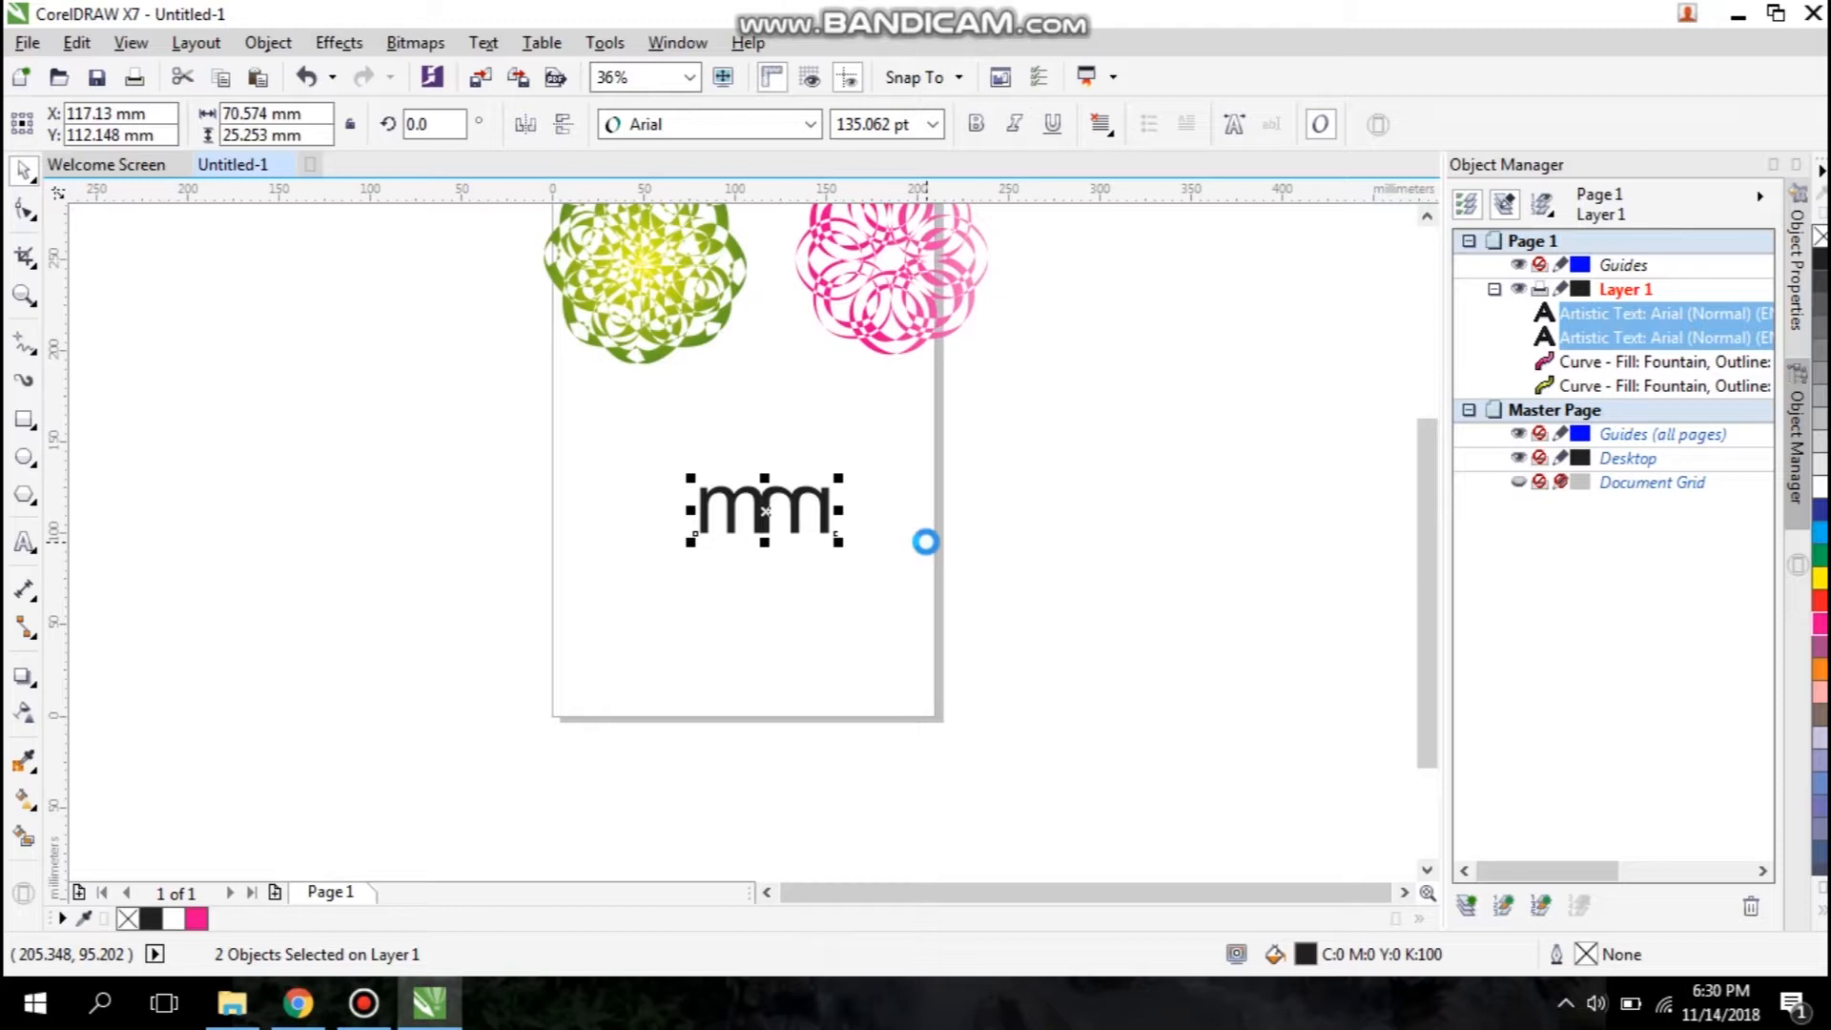
pyautogui.hotkey('ctrl', 'c')
pyautogui.hotkey('ctrl', 'v')
pyautogui.moveTo(764, 471); pyautogui.dragTo(780, 563)
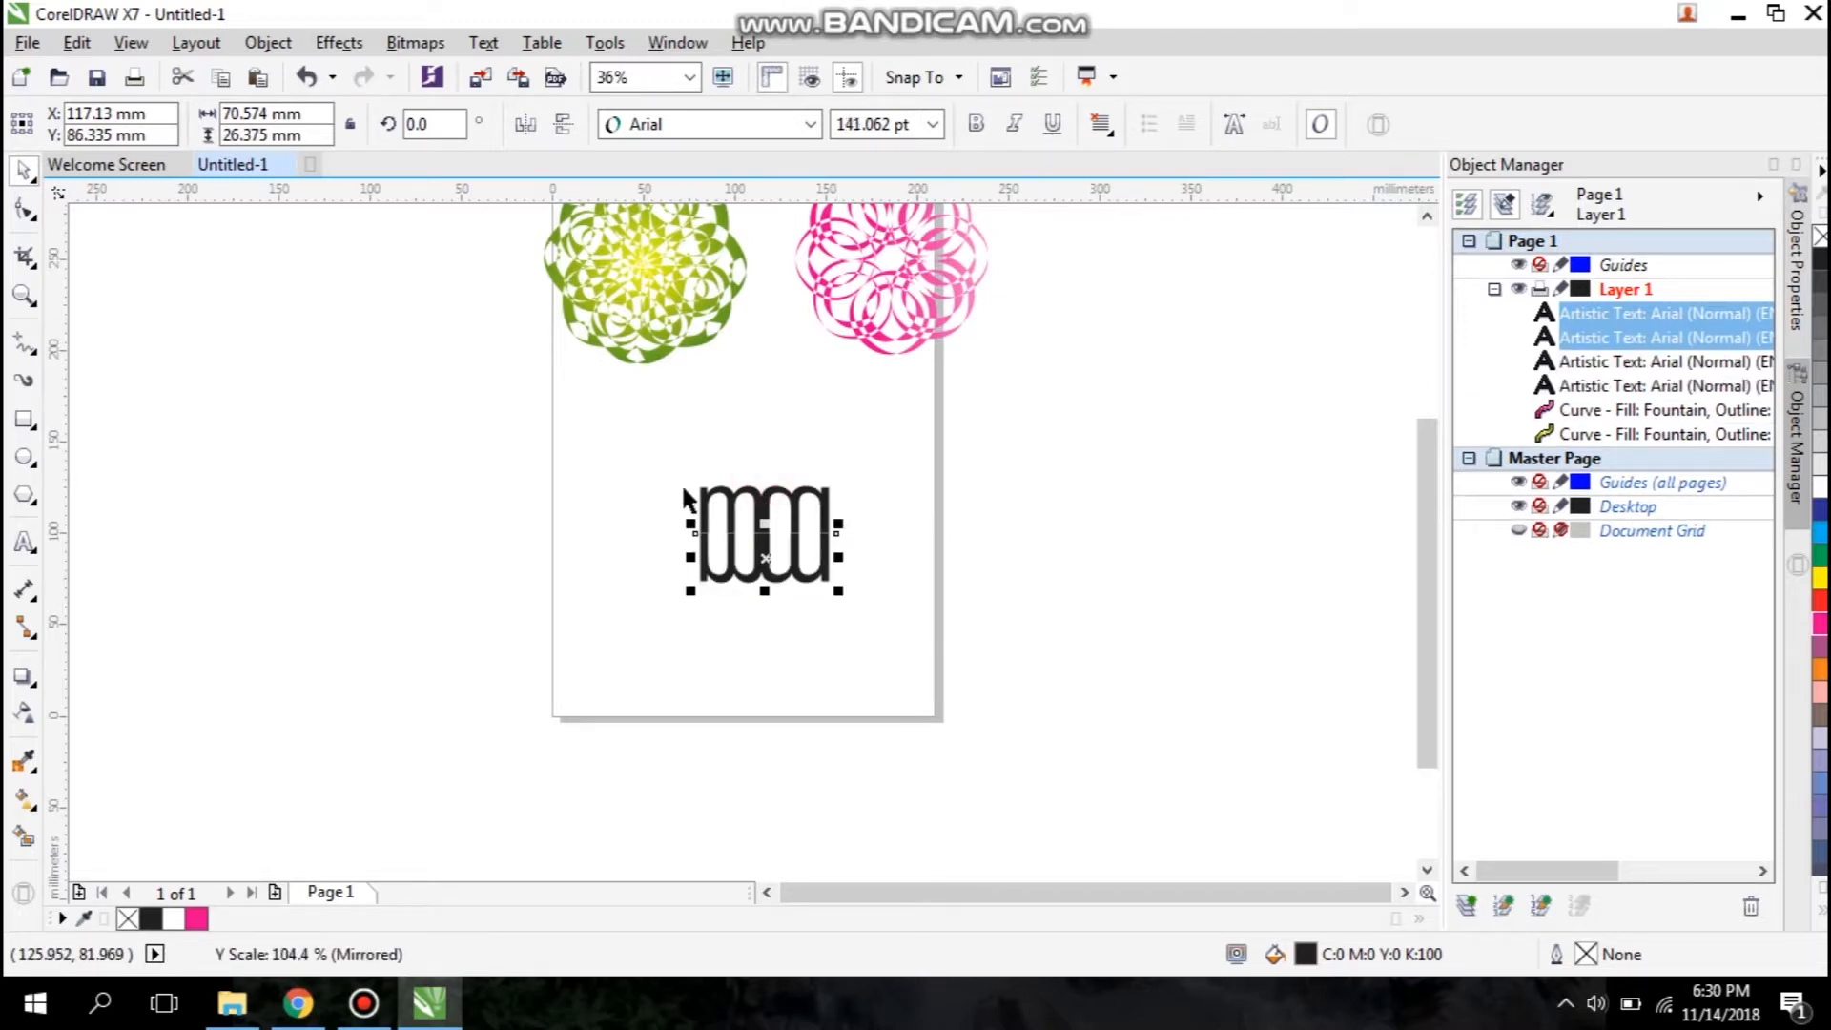
# Step: Duplicate the four-letter block twice around its centre, rotating one copy to about 270° and the other to about 234.5°
pyautogui.moveTo(664, 444); pyautogui.dragTo(919, 650)
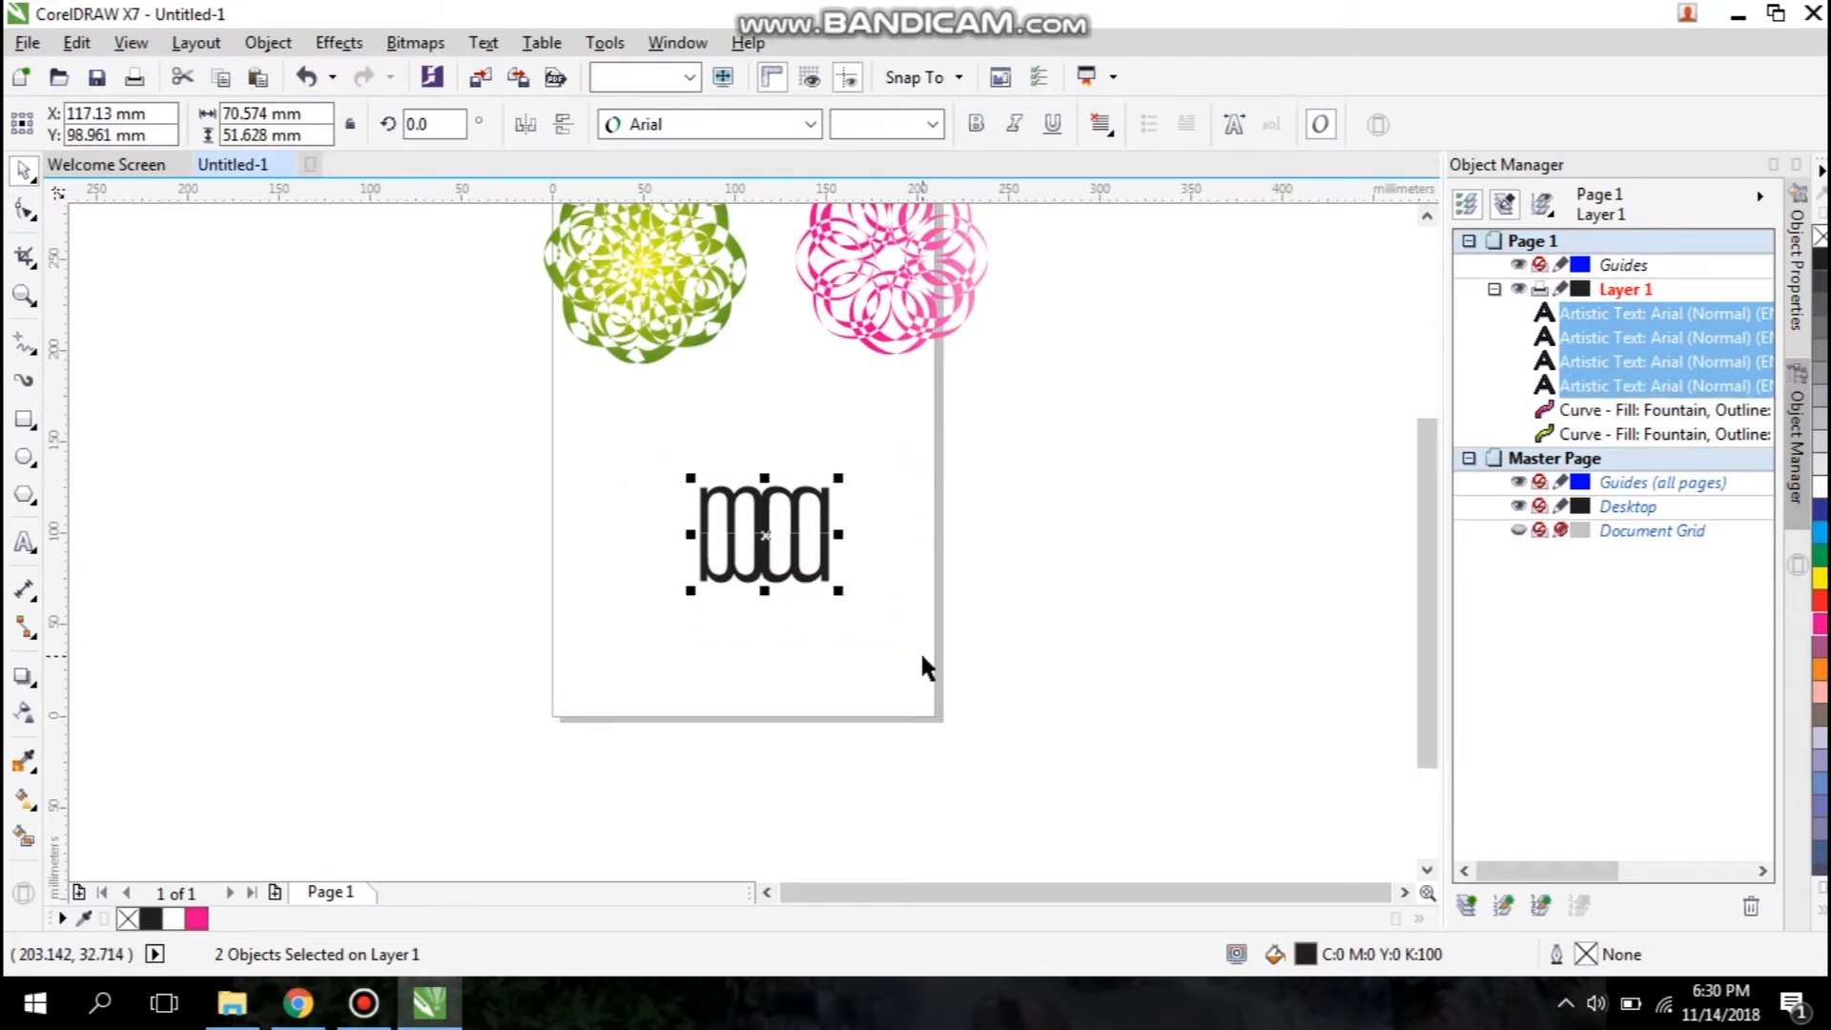
pyautogui.hotkey('ctrl', 'c')
pyautogui.hotkey('ctrl', 'v')
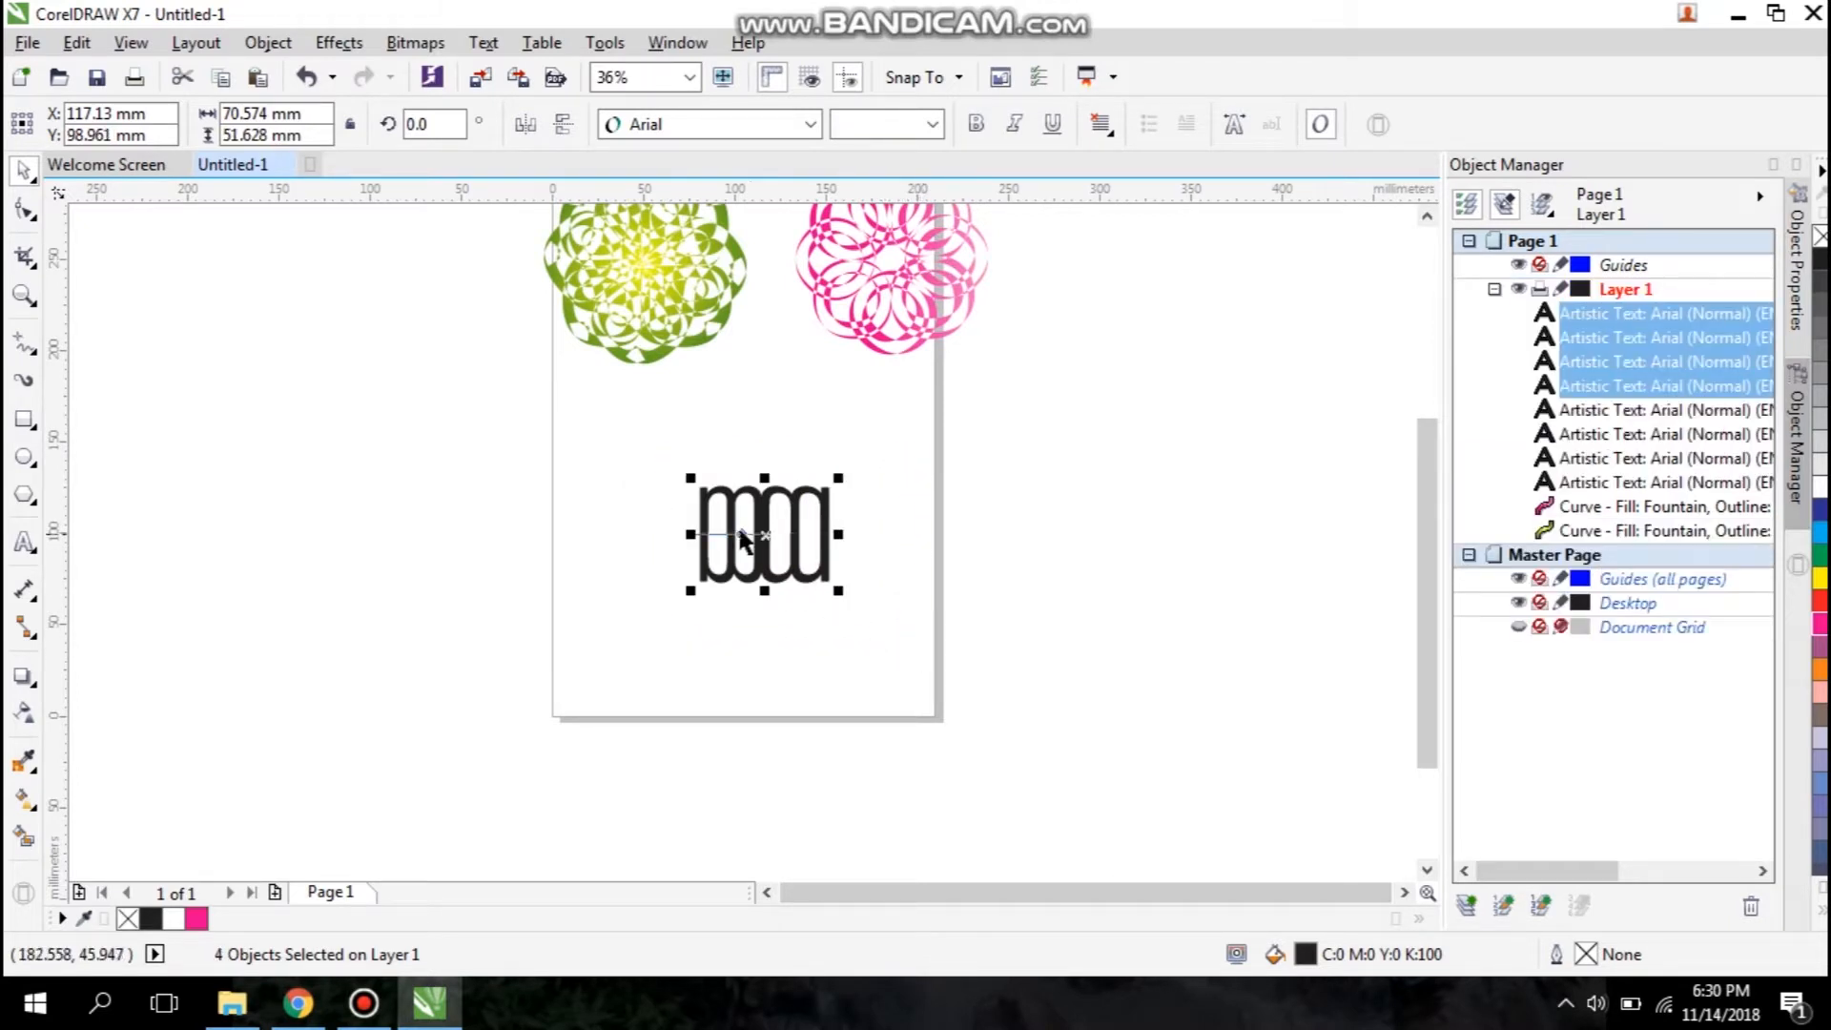
pyautogui.click(766, 534)
pyautogui.moveTo(844, 475); pyautogui.dragTo(861, 653)
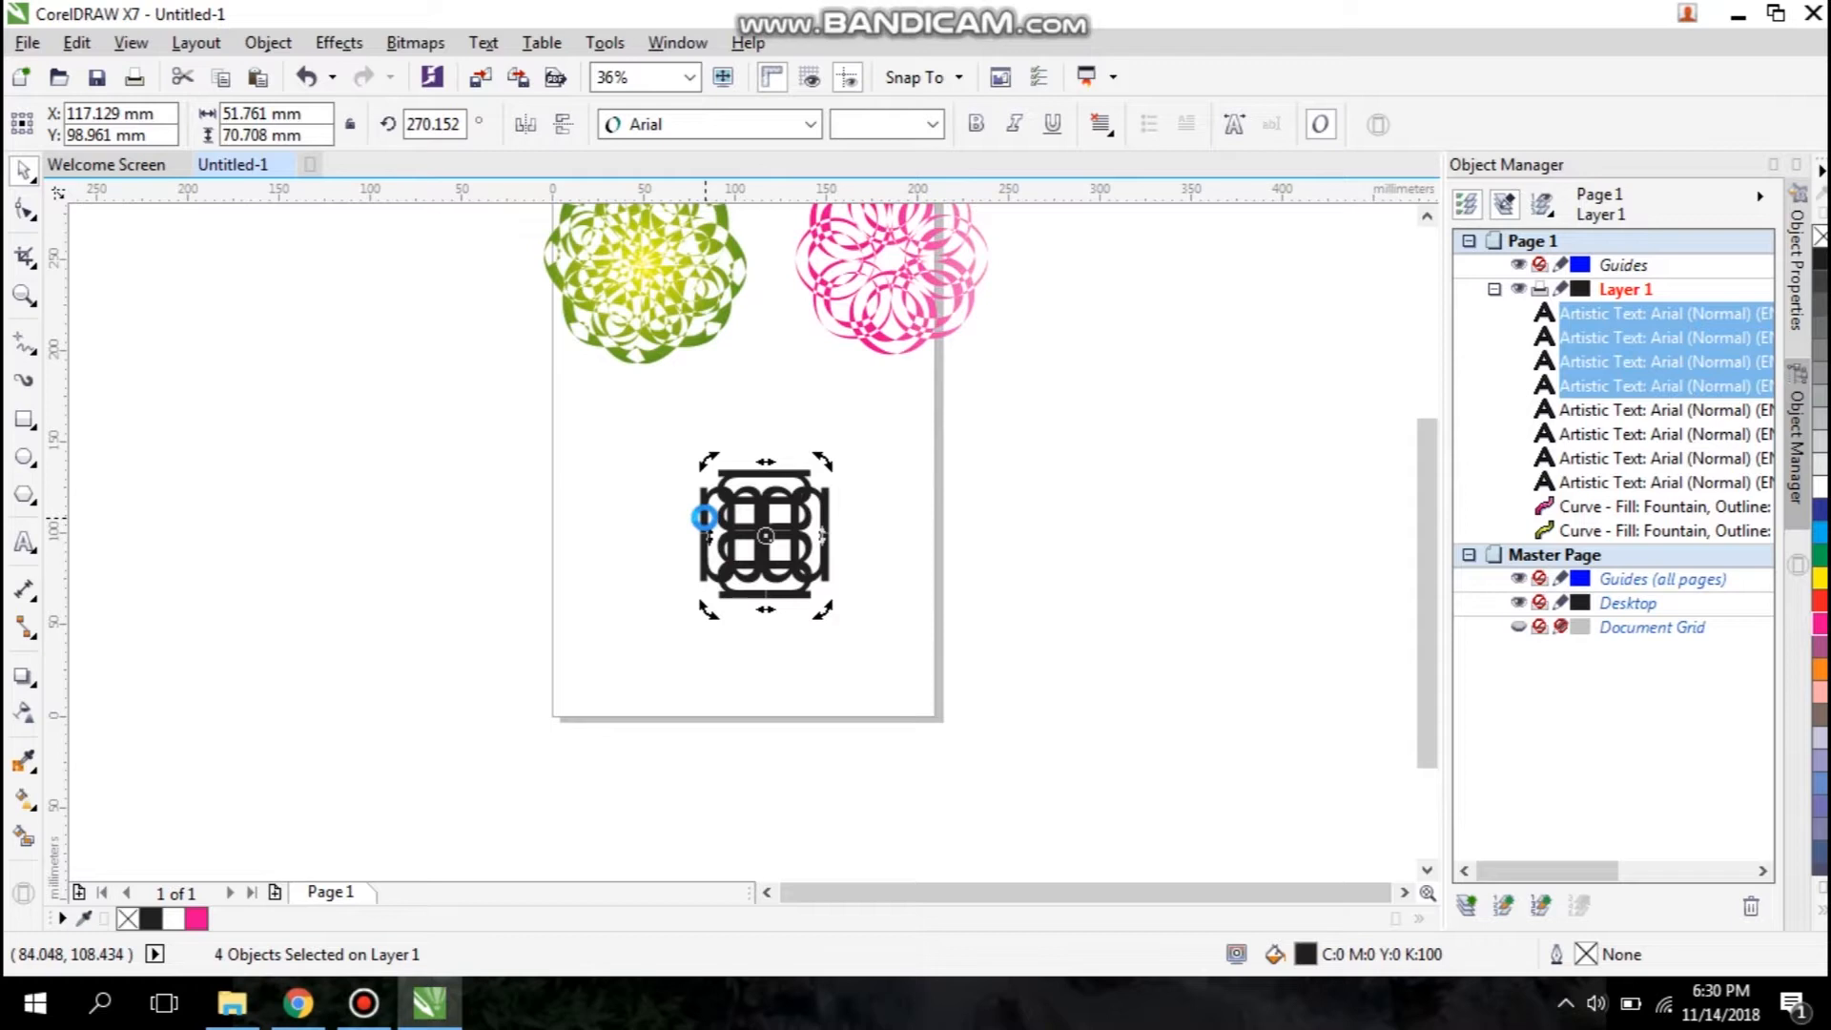
pyautogui.hotkey('ctrl', 'v')
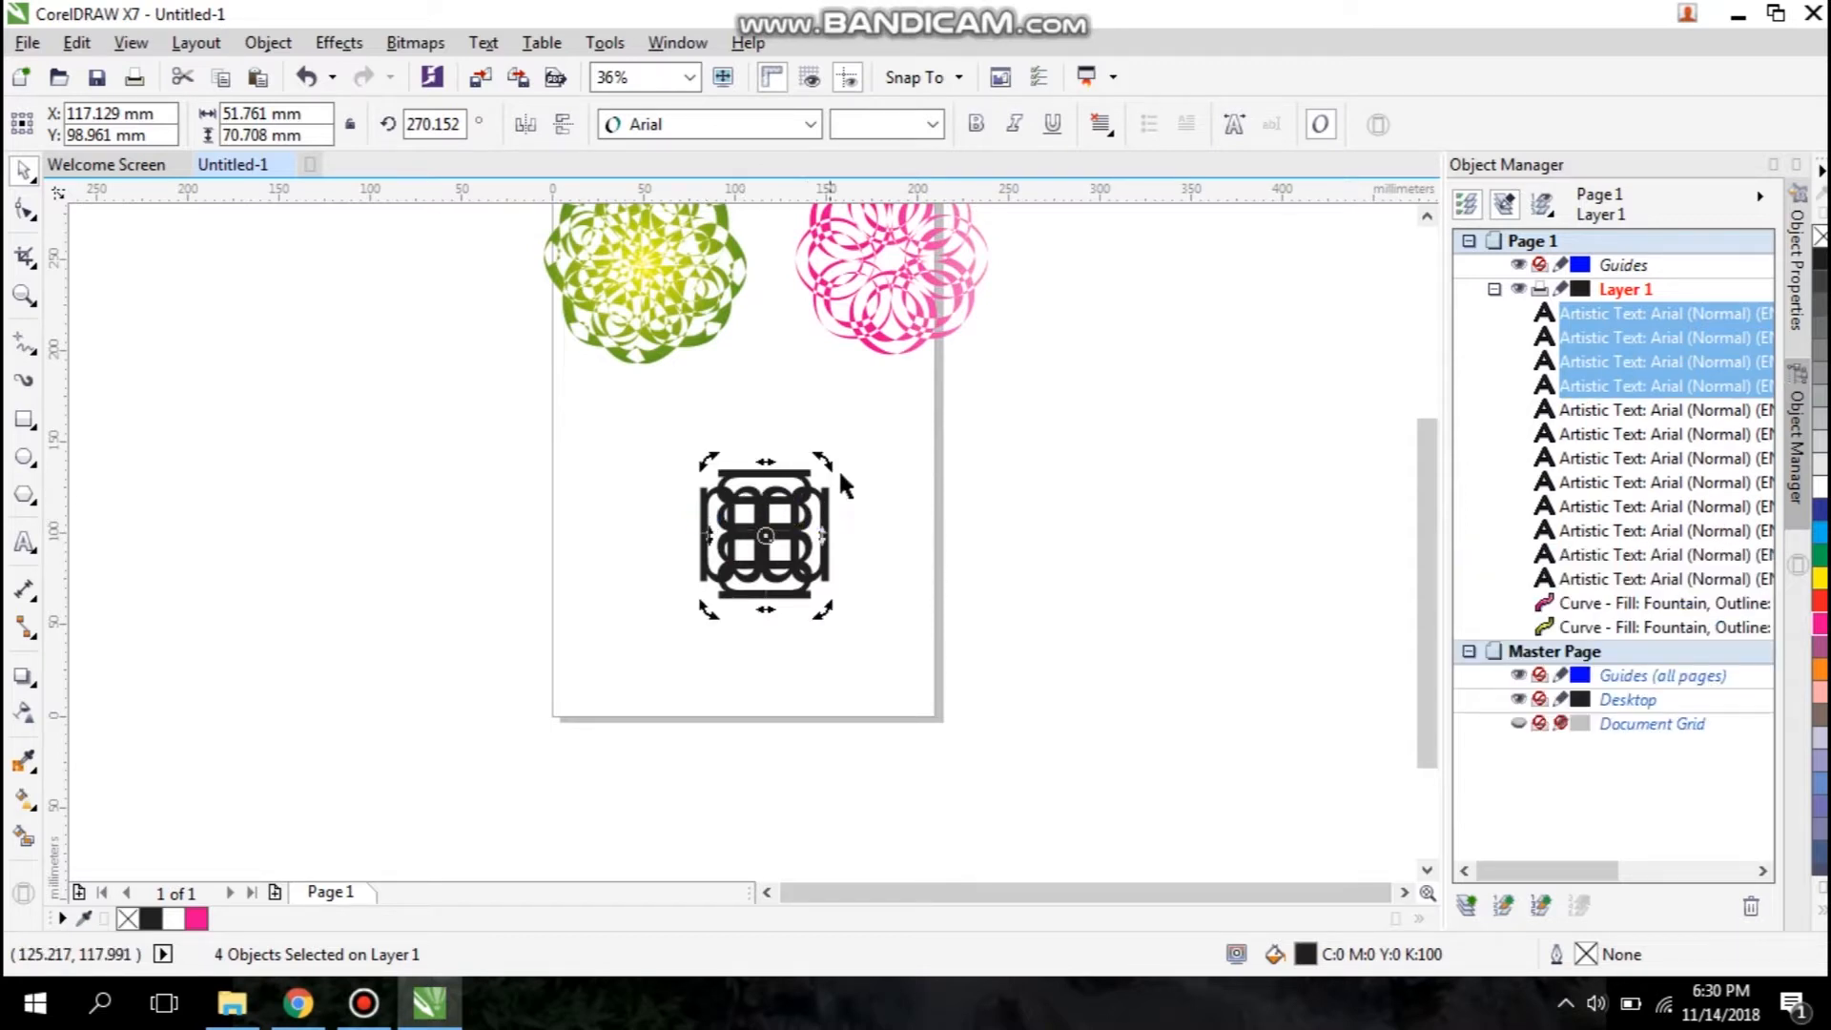
pyautogui.moveTo(826, 461); pyautogui.dragTo(863, 518)
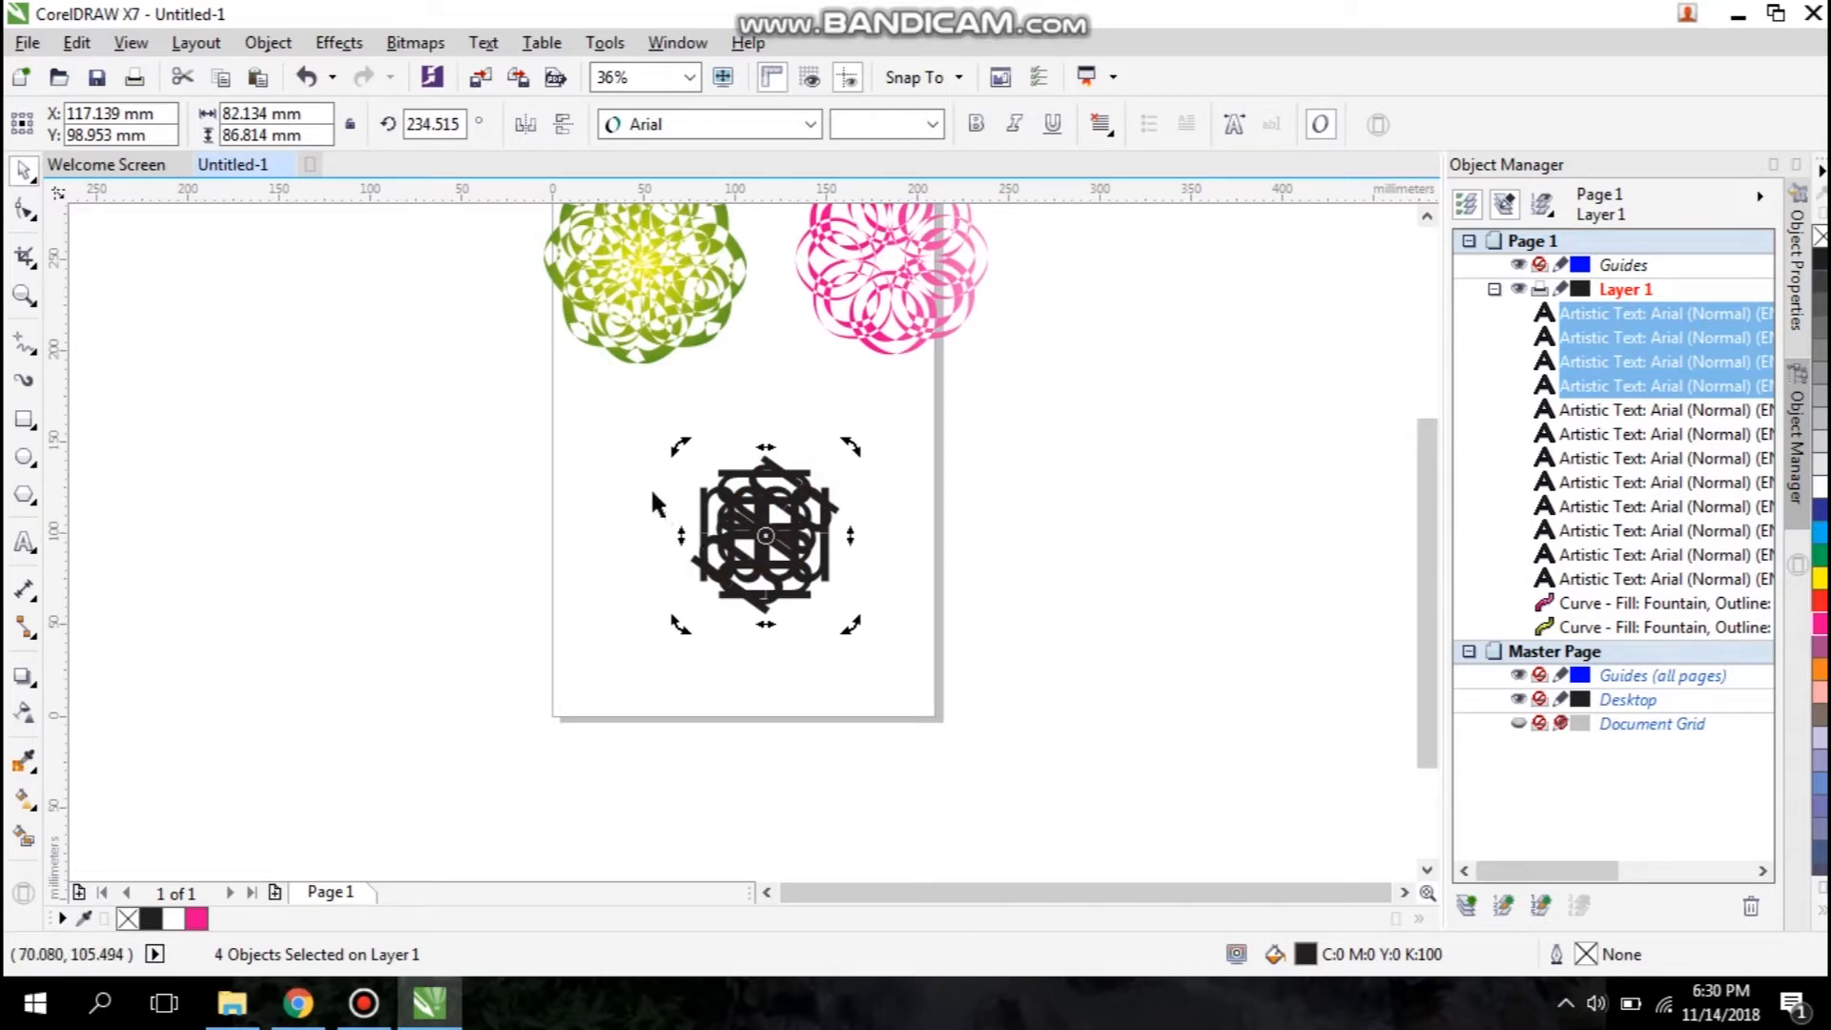
# Step: Duplicate all twelve letters of the black motif, try rotating the copy to about 286°, and undo the rotation
pyautogui.moveTo(650, 444); pyautogui.dragTo(970, 655)
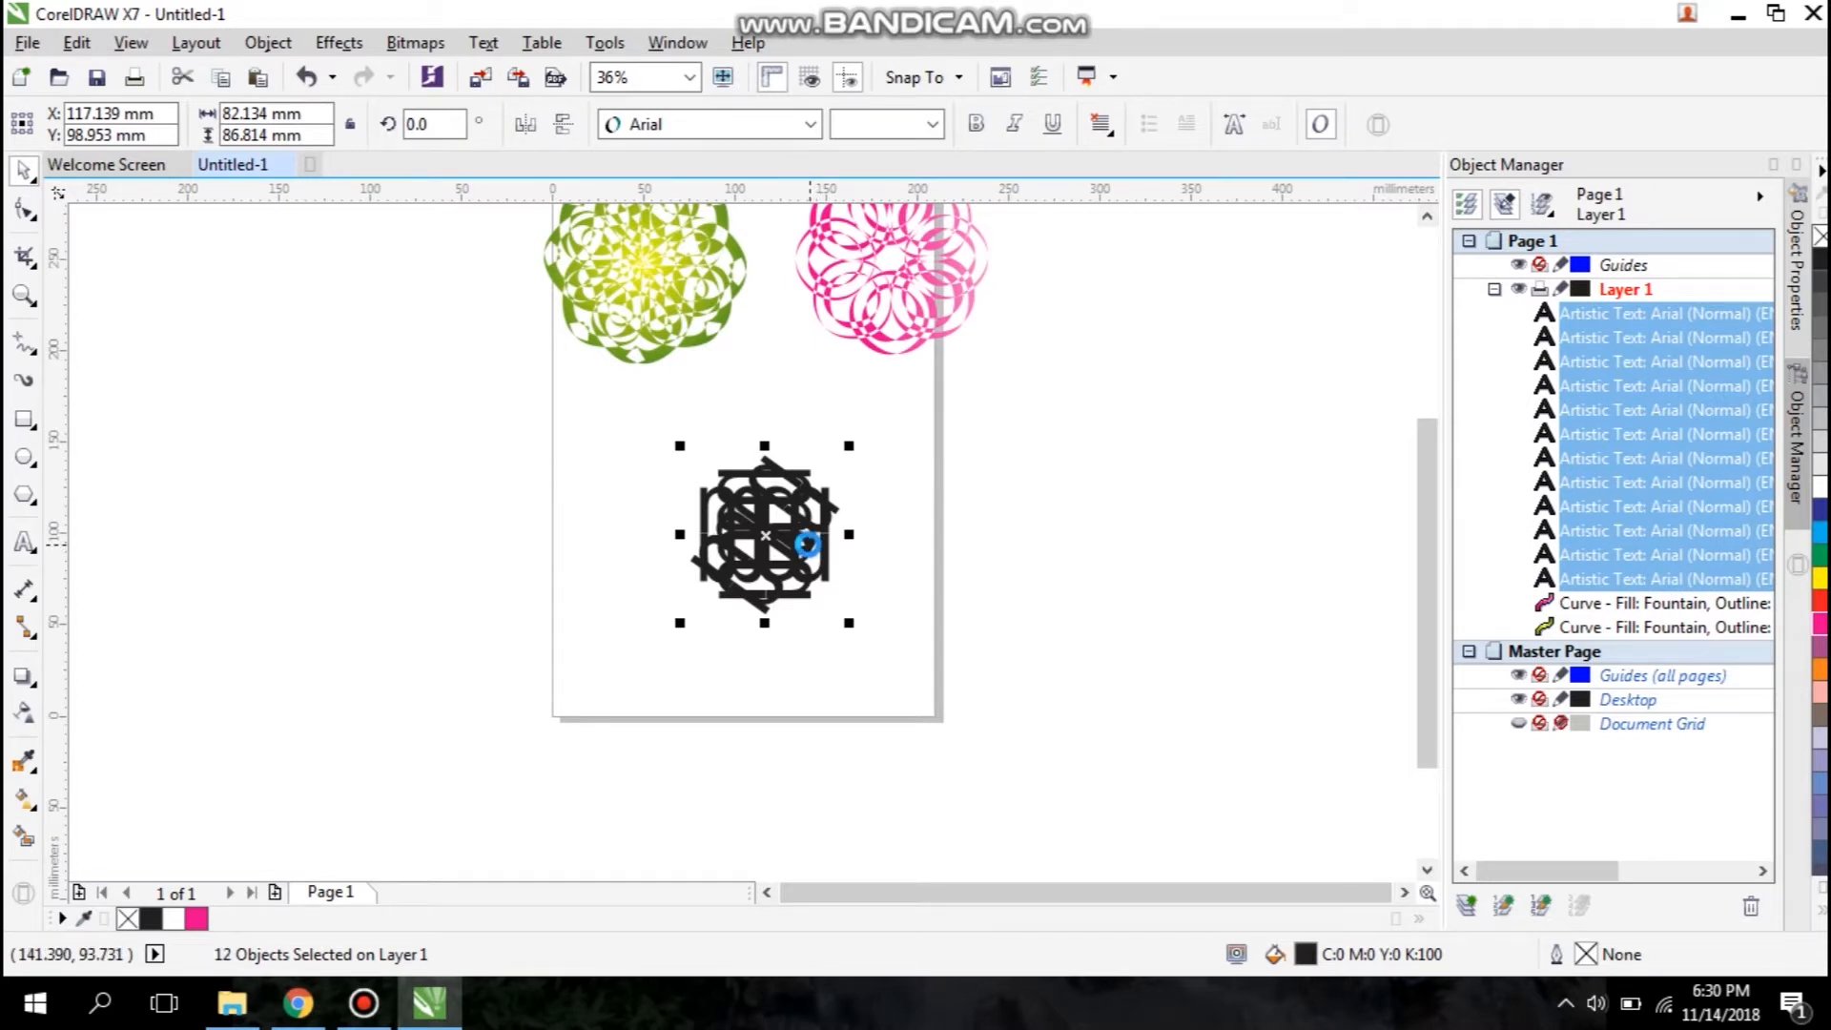
pyautogui.click(827, 493)
pyautogui.moveTo(850, 449); pyautogui.dragTo(935, 621)
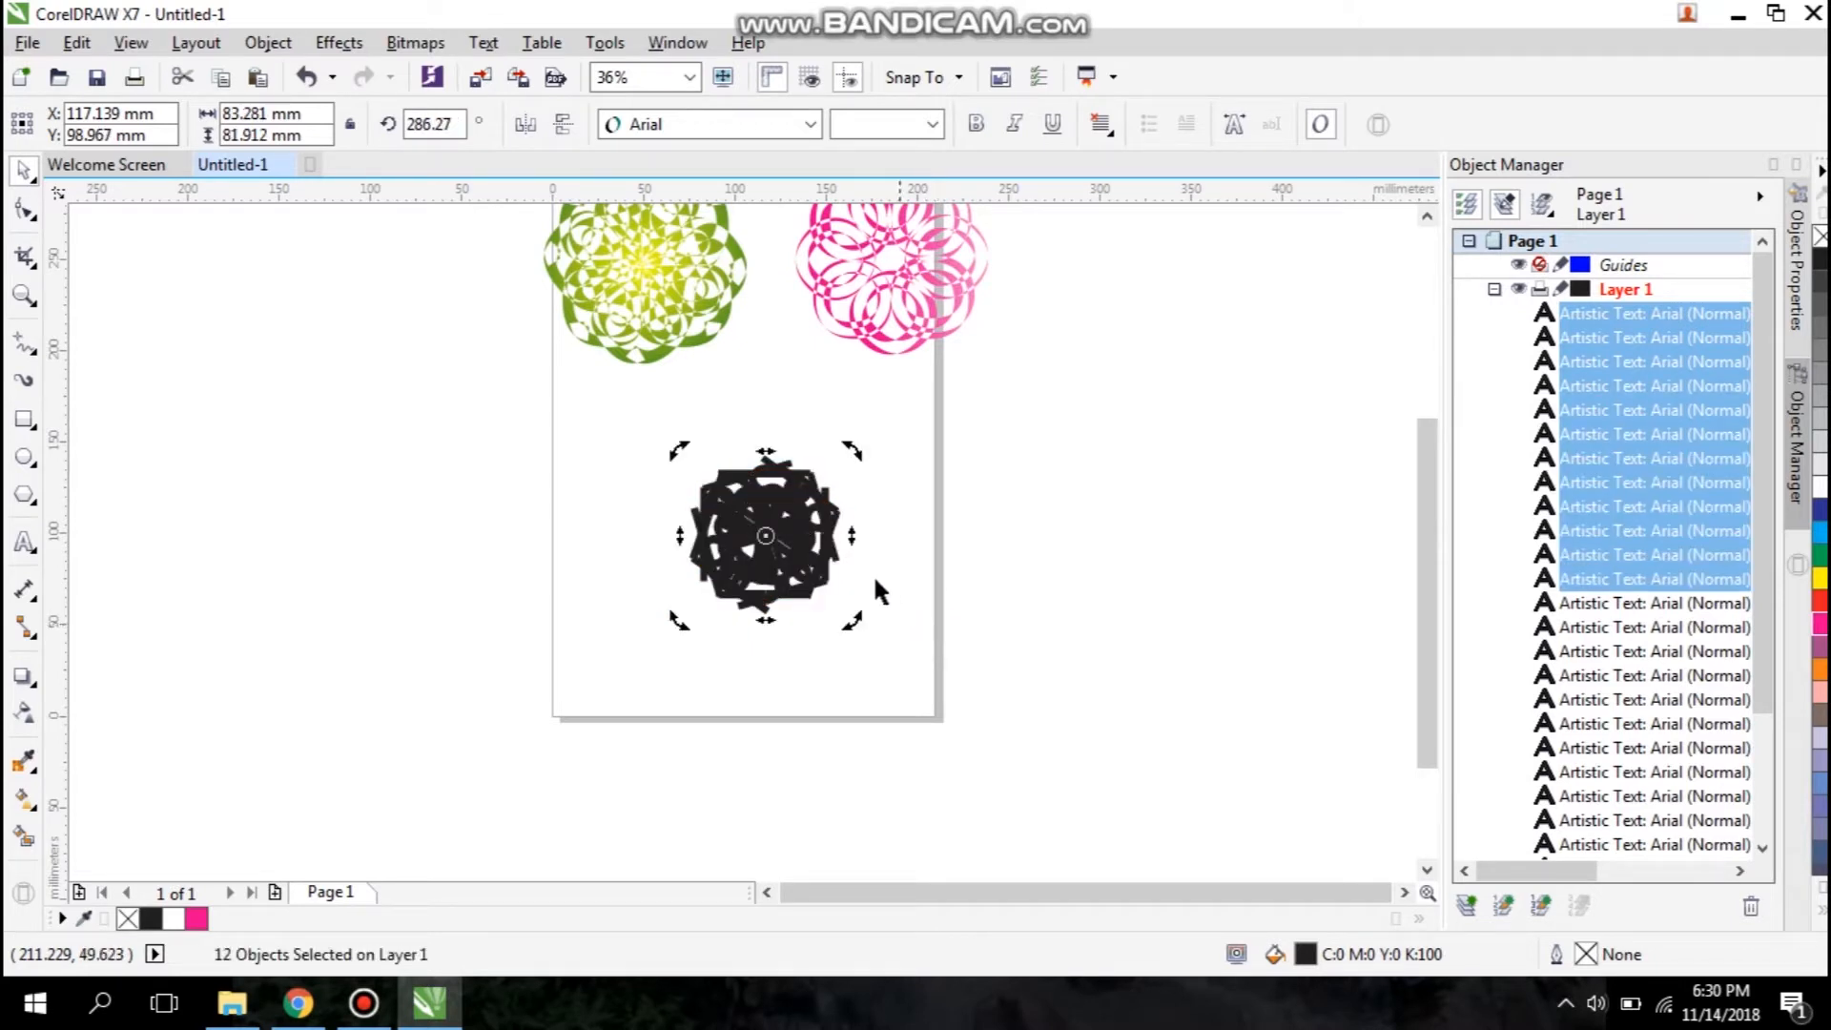
pyautogui.hotkey('ctrl', 'z')
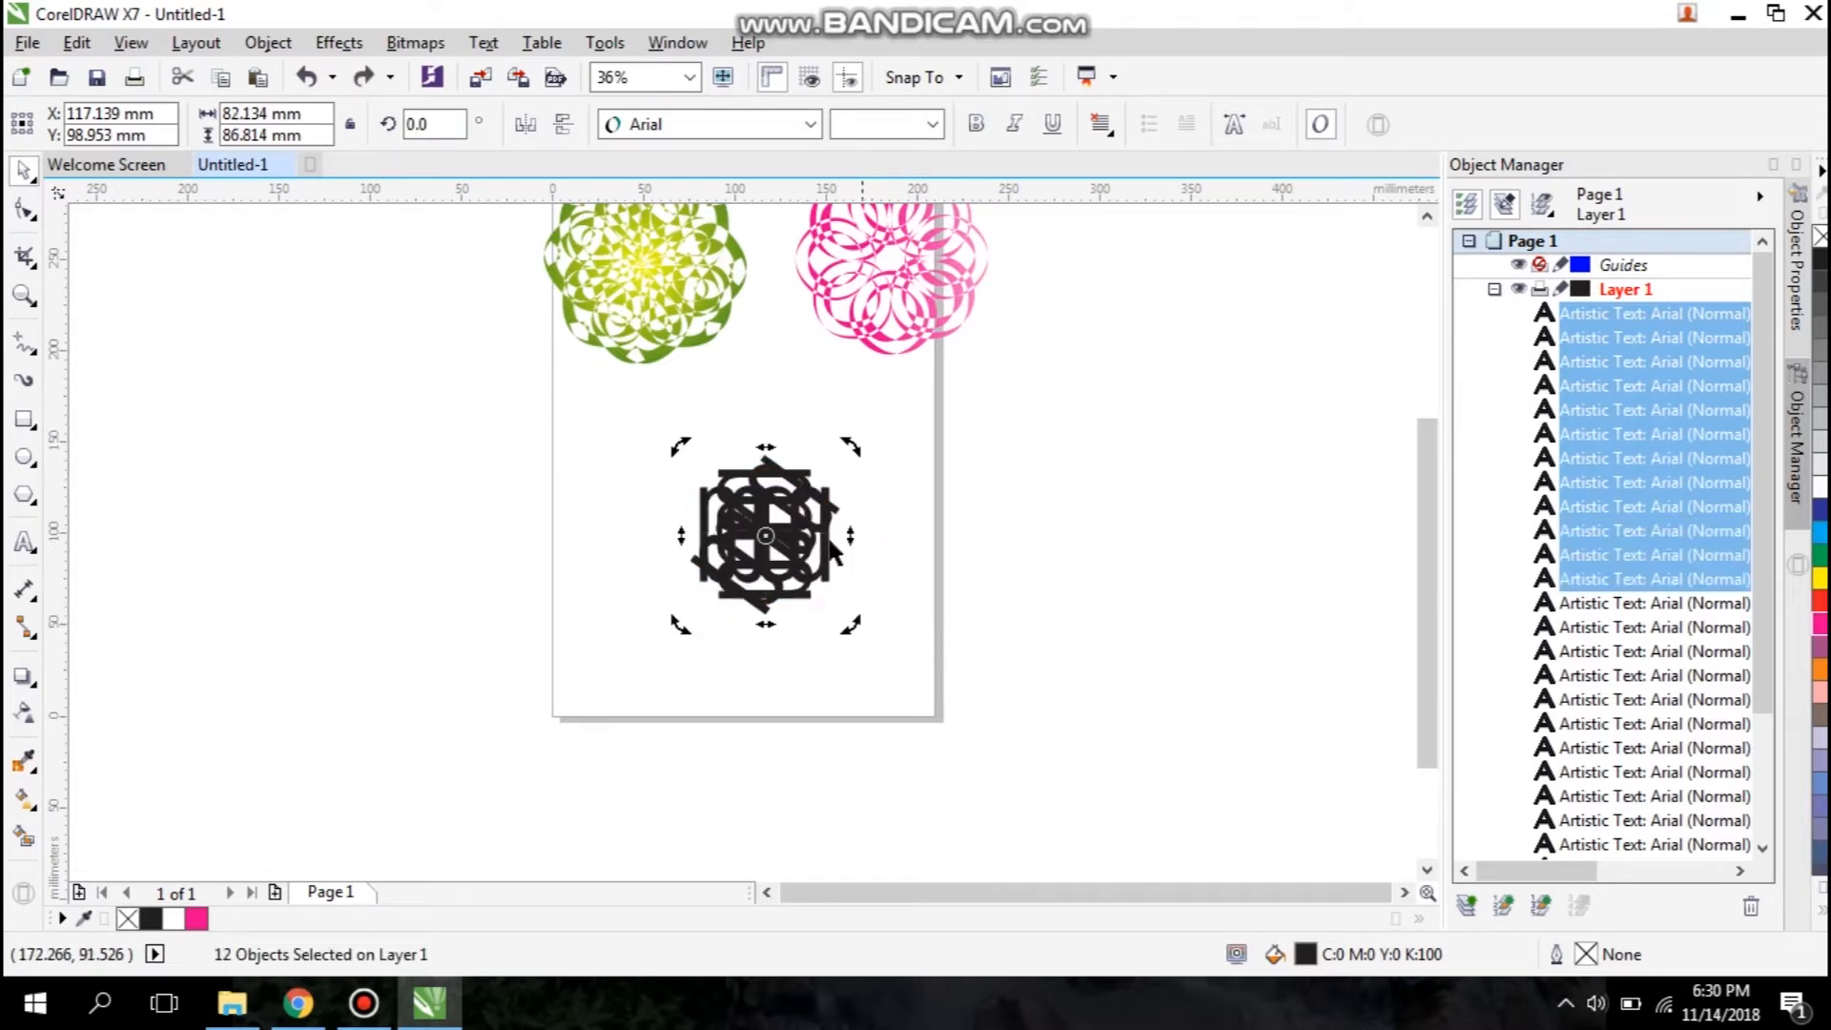
# Step: Convert the selected letters to curves, combine them into one curve, and move it below the magenta rosette across the page's right edge
pyautogui.click(766, 506)
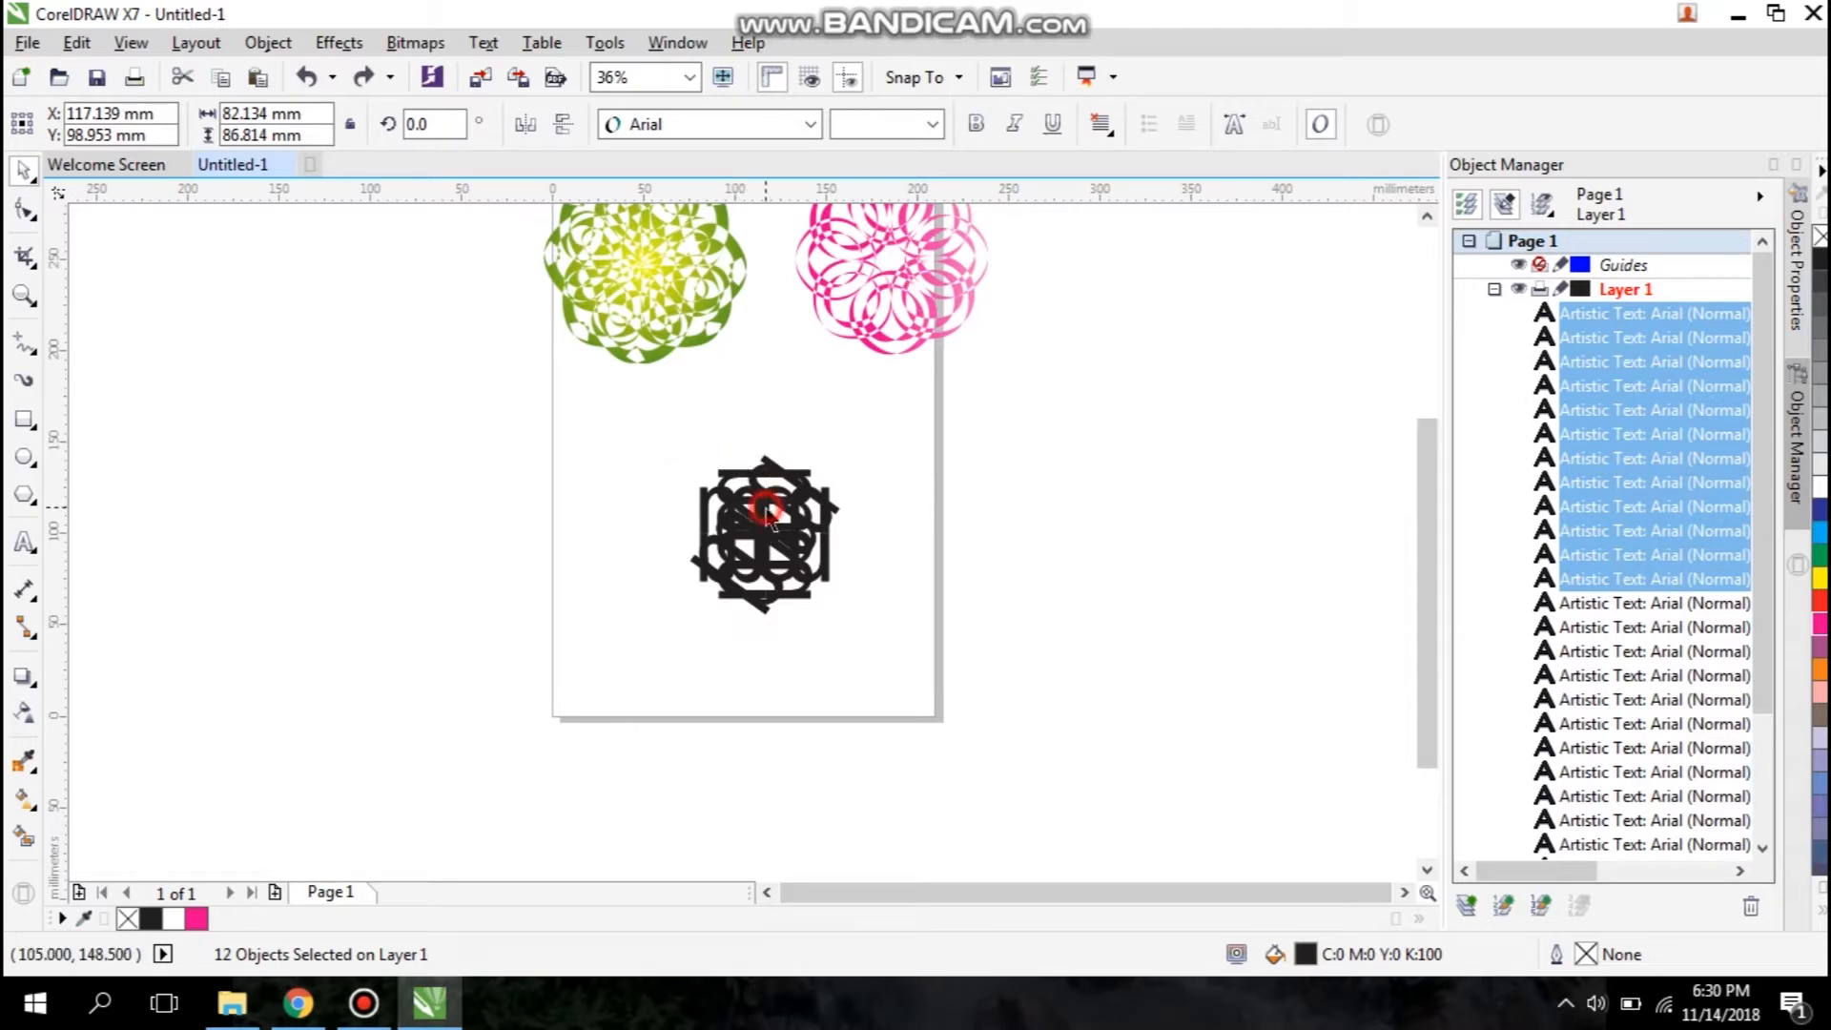
pyautogui.rightClick(768, 507)
pyautogui.click(827, 462)
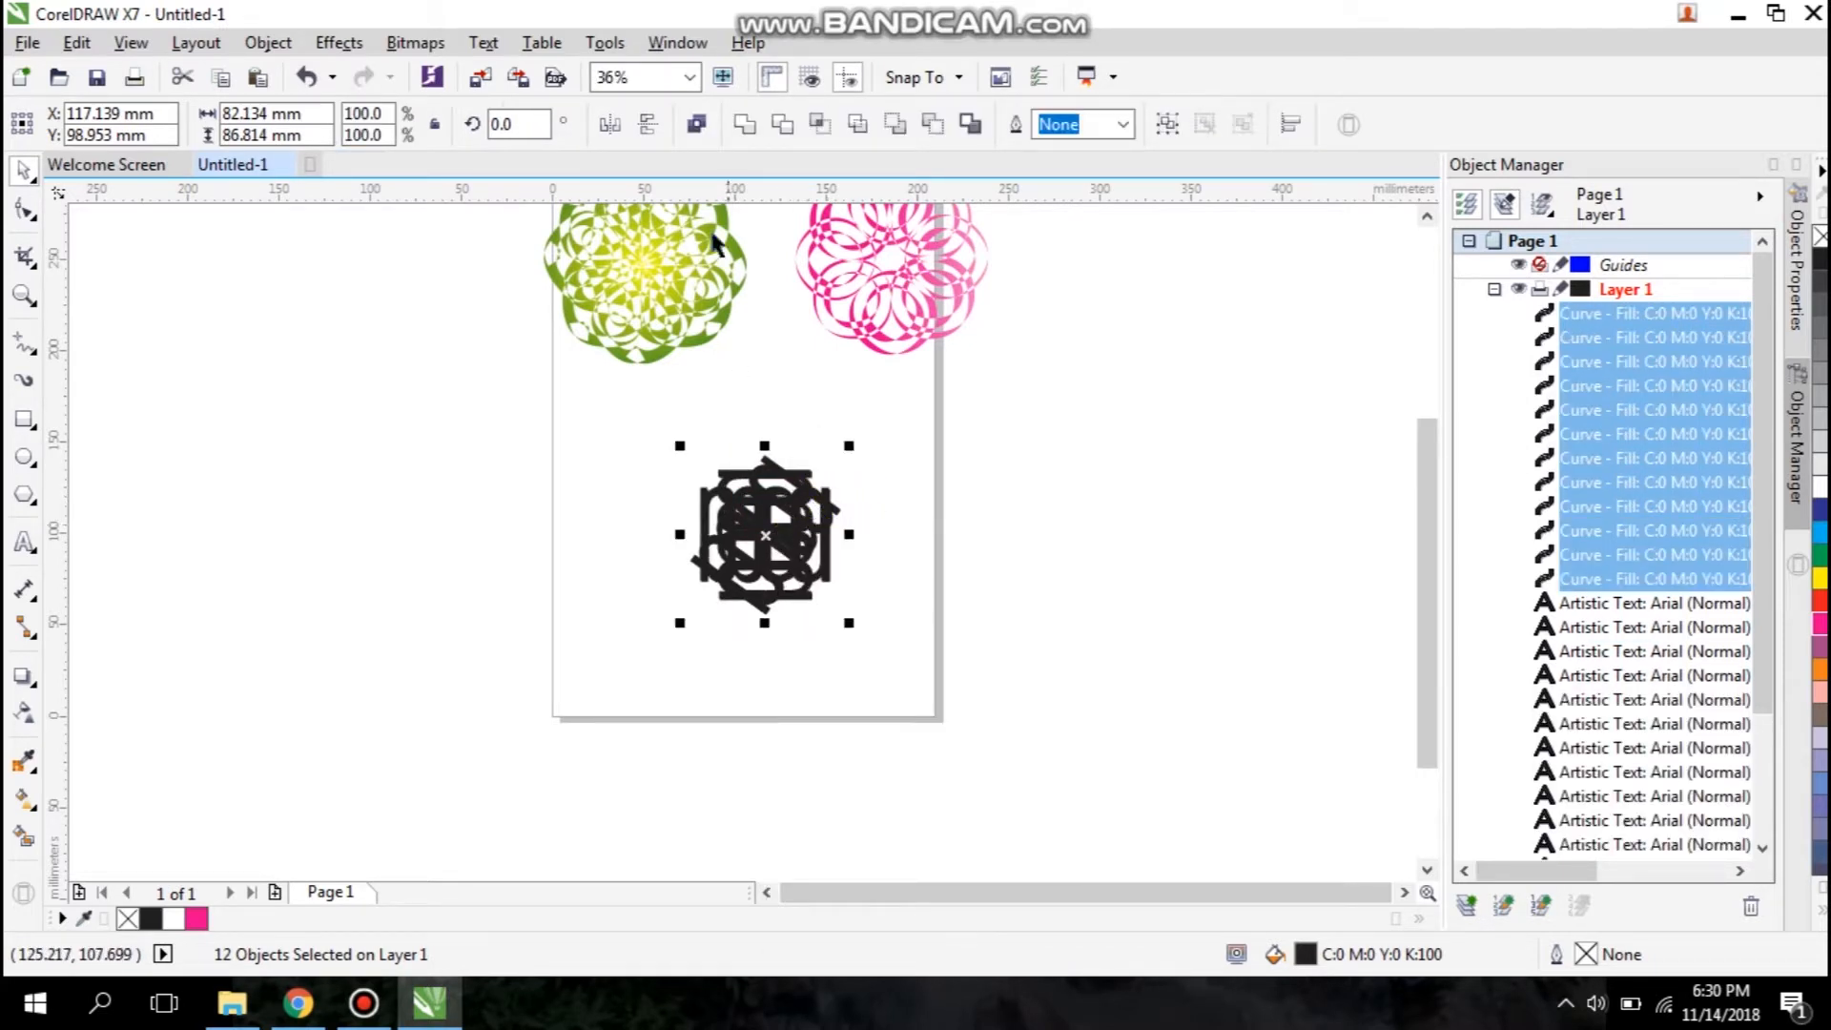
pyautogui.click(696, 126)
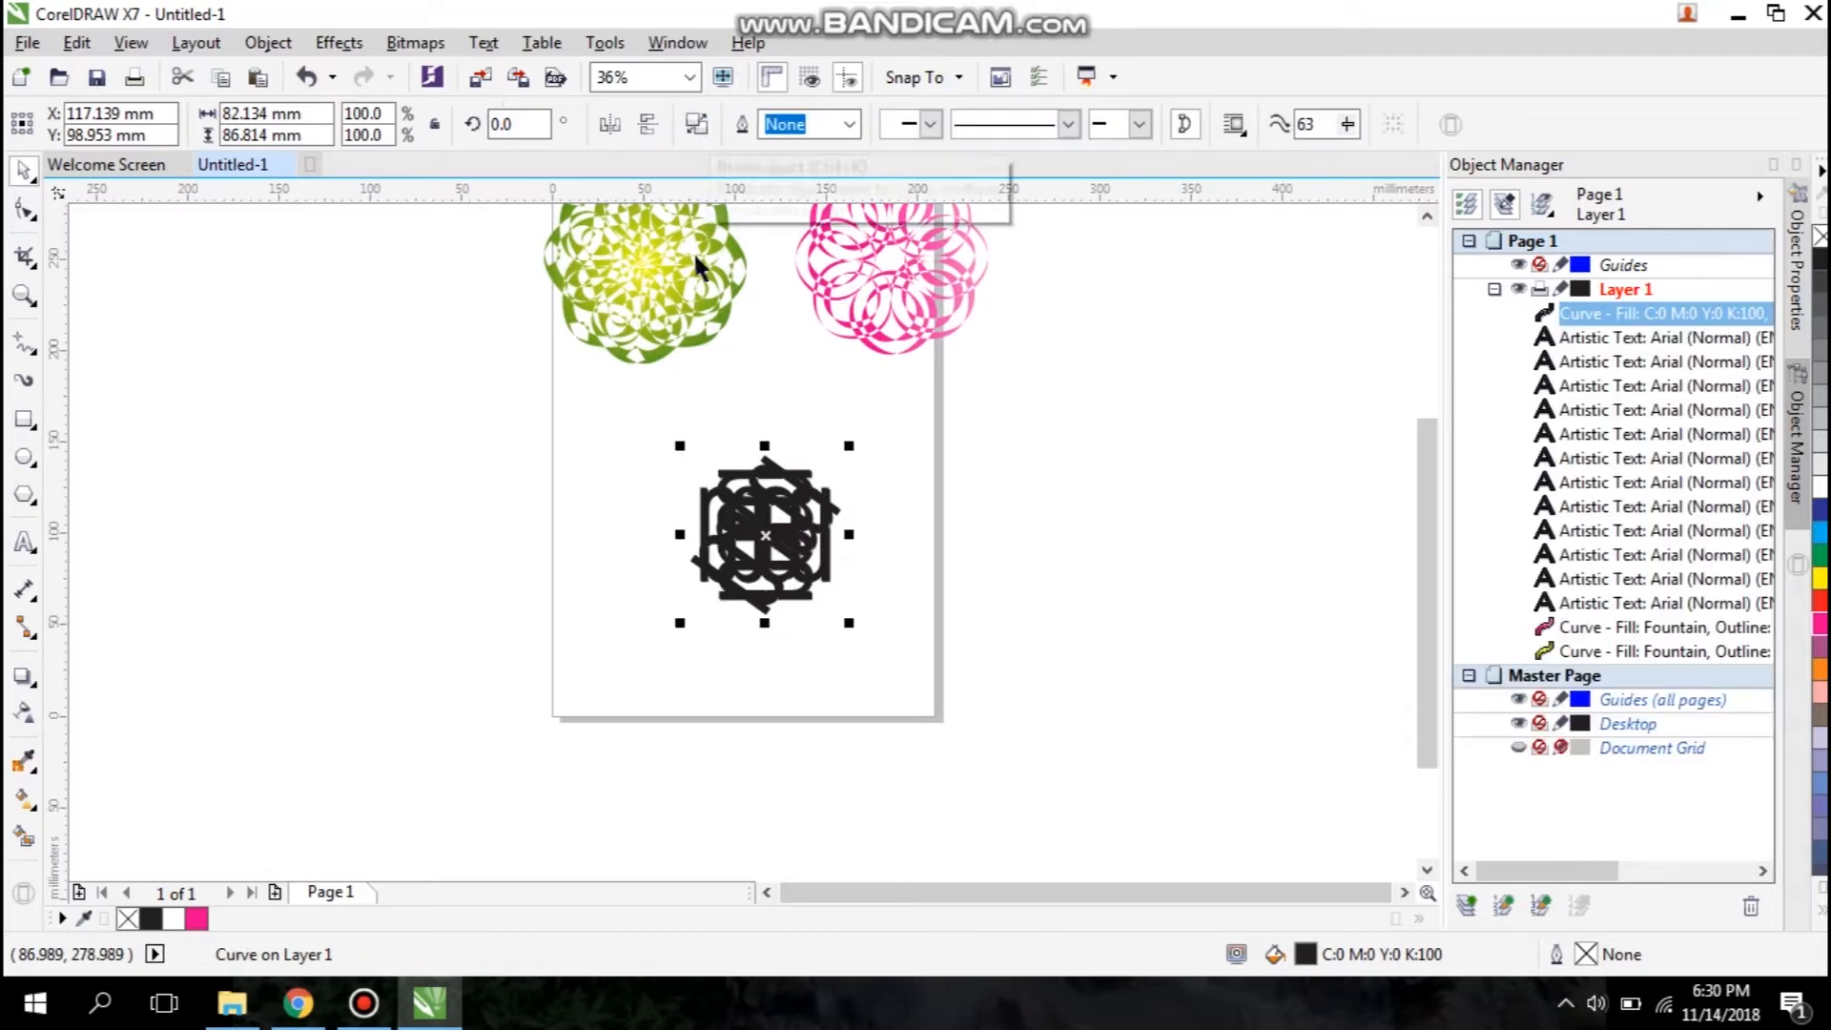
pyautogui.moveTo(766, 536); pyautogui.dragTo(905, 454)
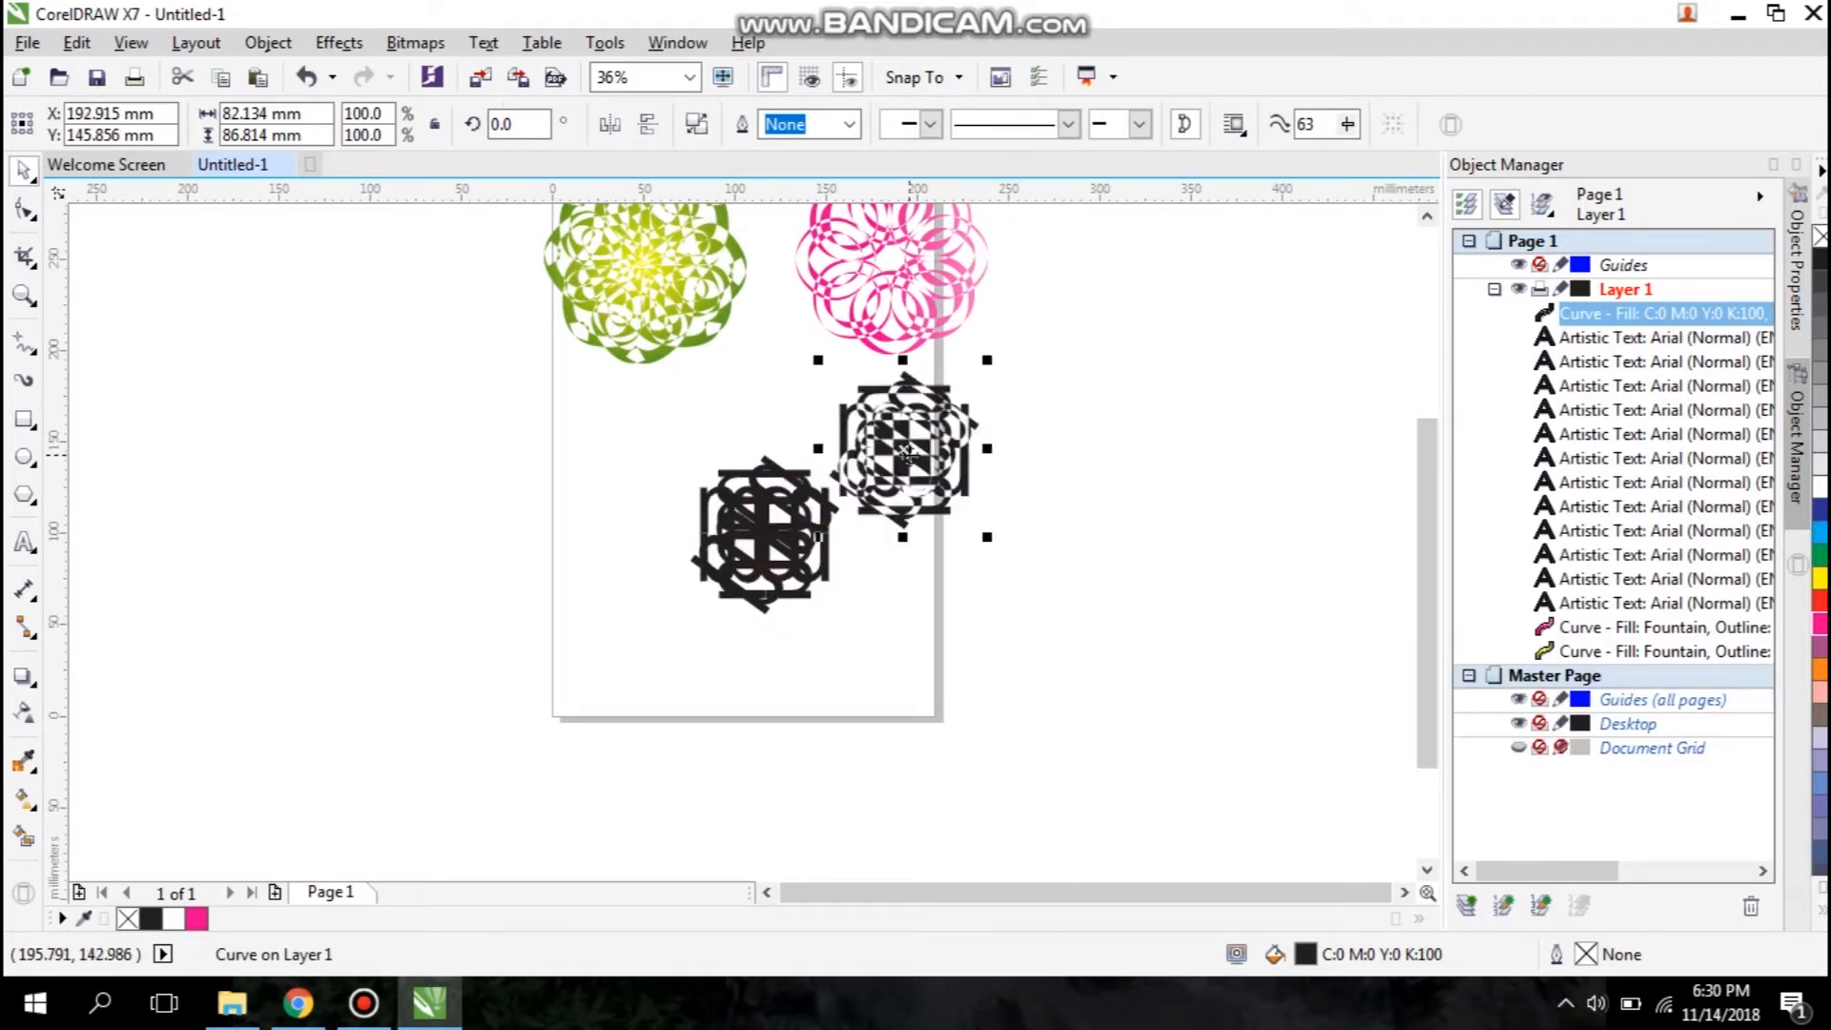
# Step: Delete the leftover black text letters and fill the combined "m" ornament with blue (C100 M100 Y0 K0)
pyautogui.click(780, 548)
pyautogui.moveTo(668, 438); pyautogui.dragTo(846, 506)
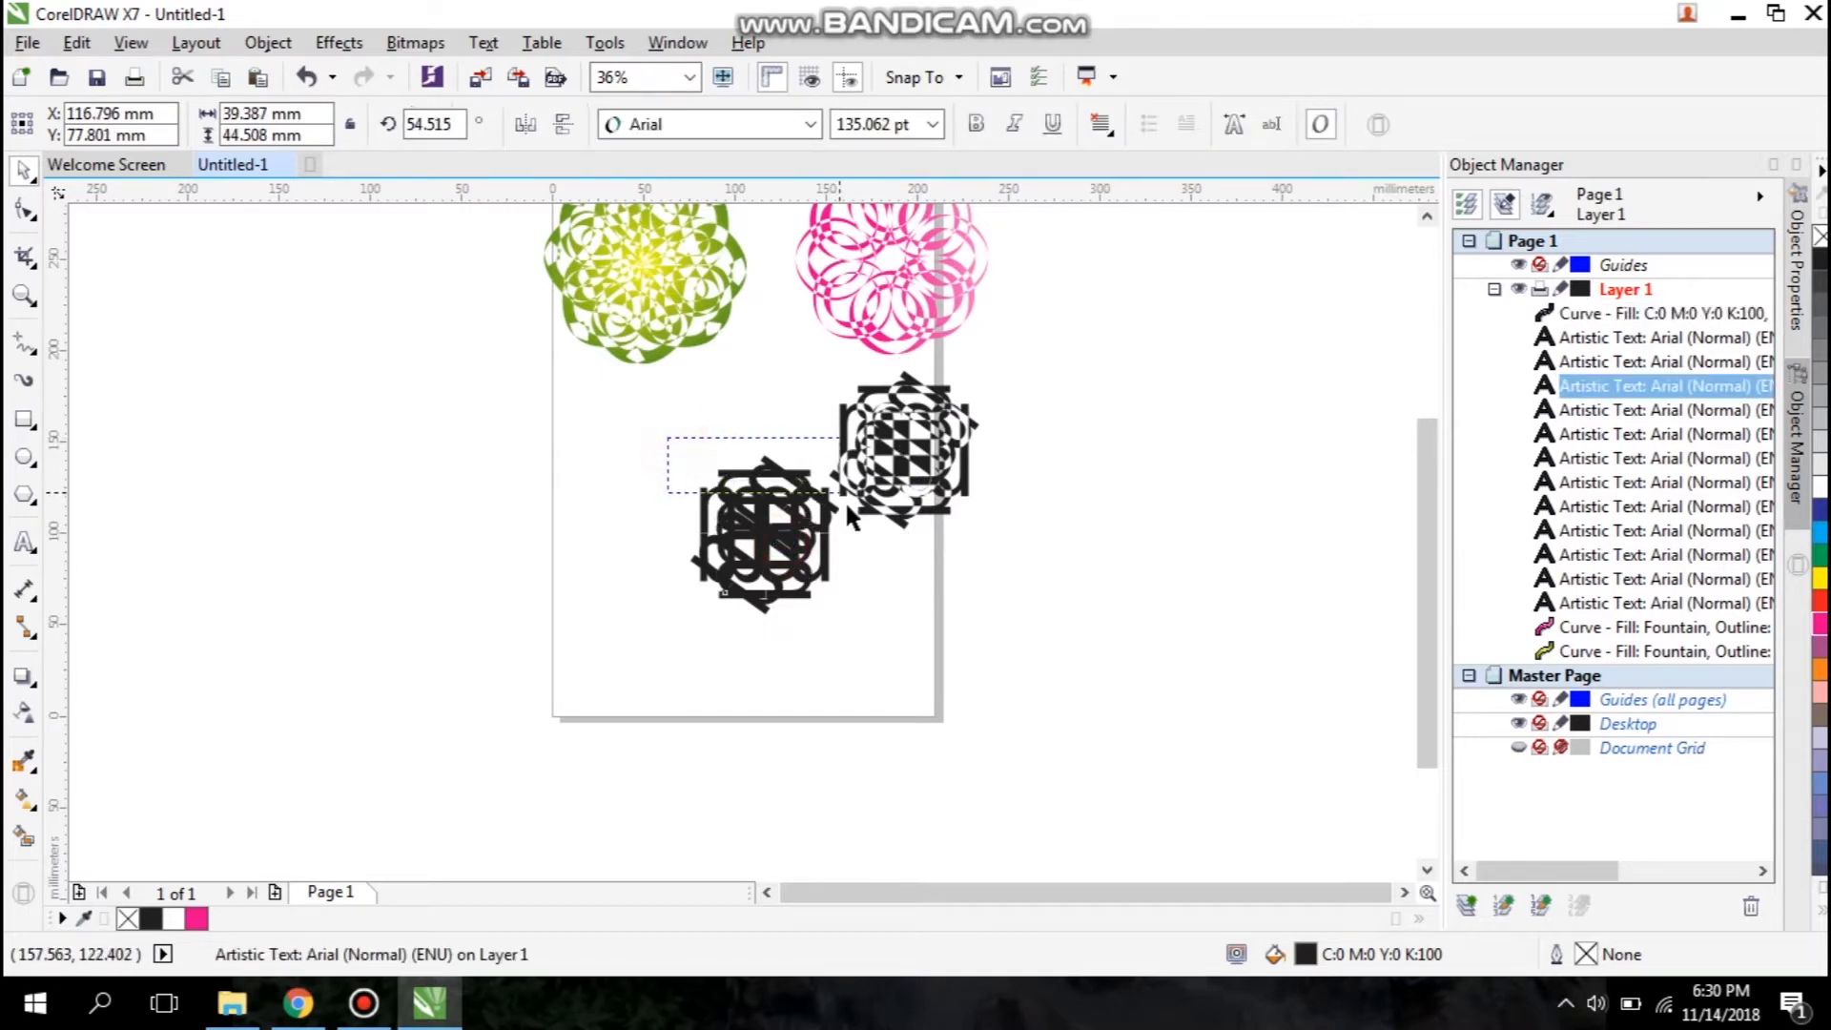
pyautogui.moveTo(854, 613); pyautogui.dragTo(849, 635)
pyautogui.press('Delete')
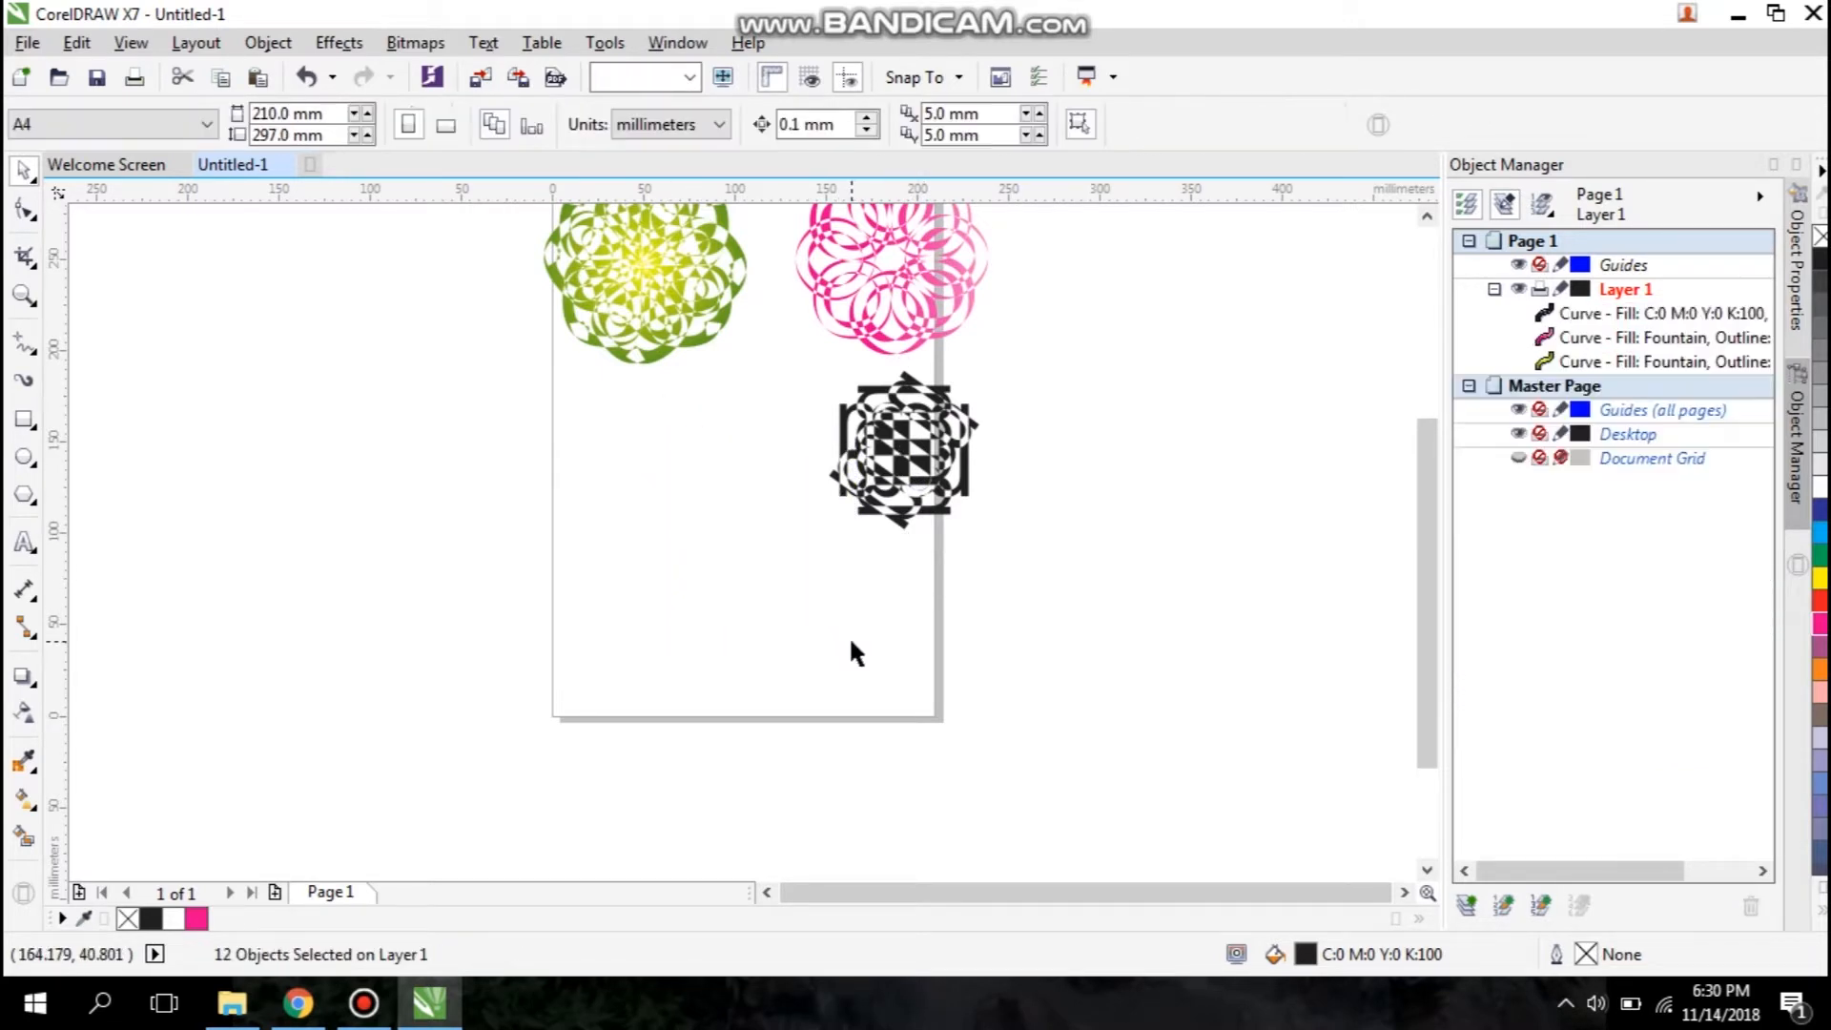
pyautogui.click(932, 429)
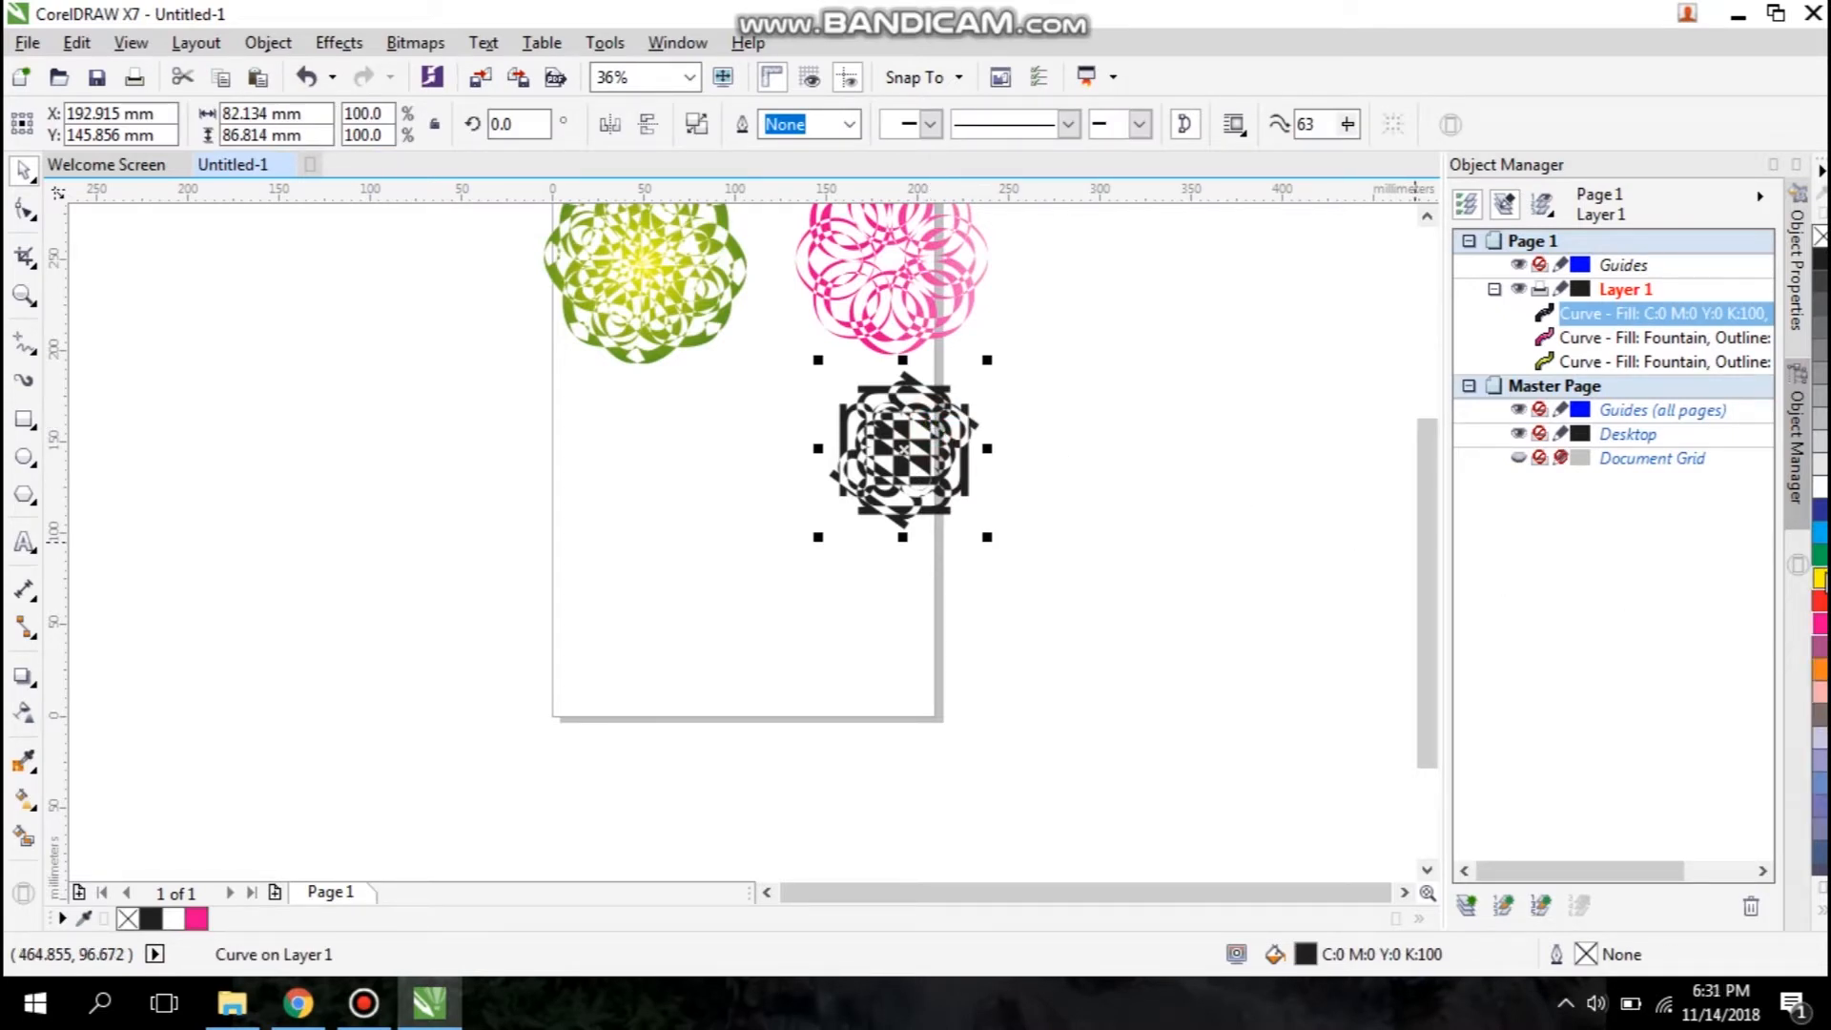
pyautogui.click(1821, 522)
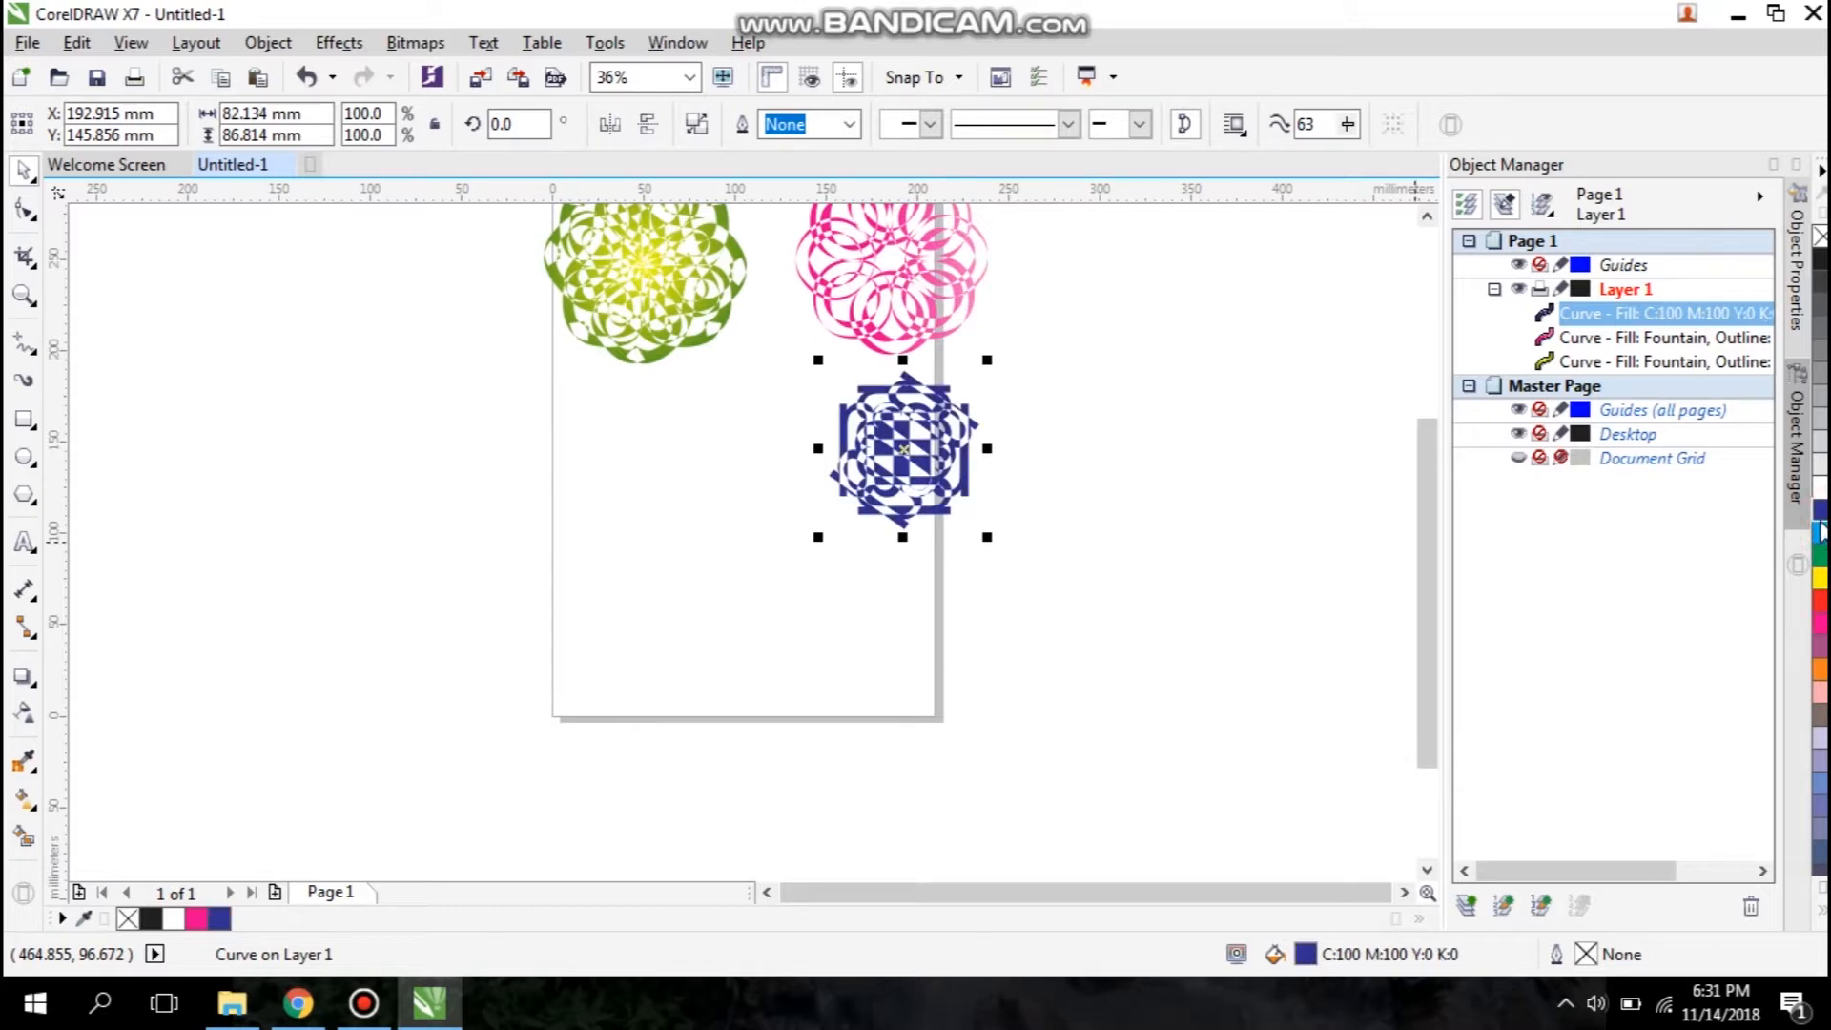
# Step: Add the letter "q" in Arial below the green rosette and enlarge it to about 154 pt
pyautogui.moveTo(1422, 569); pyautogui.dragTo(1422, 532)
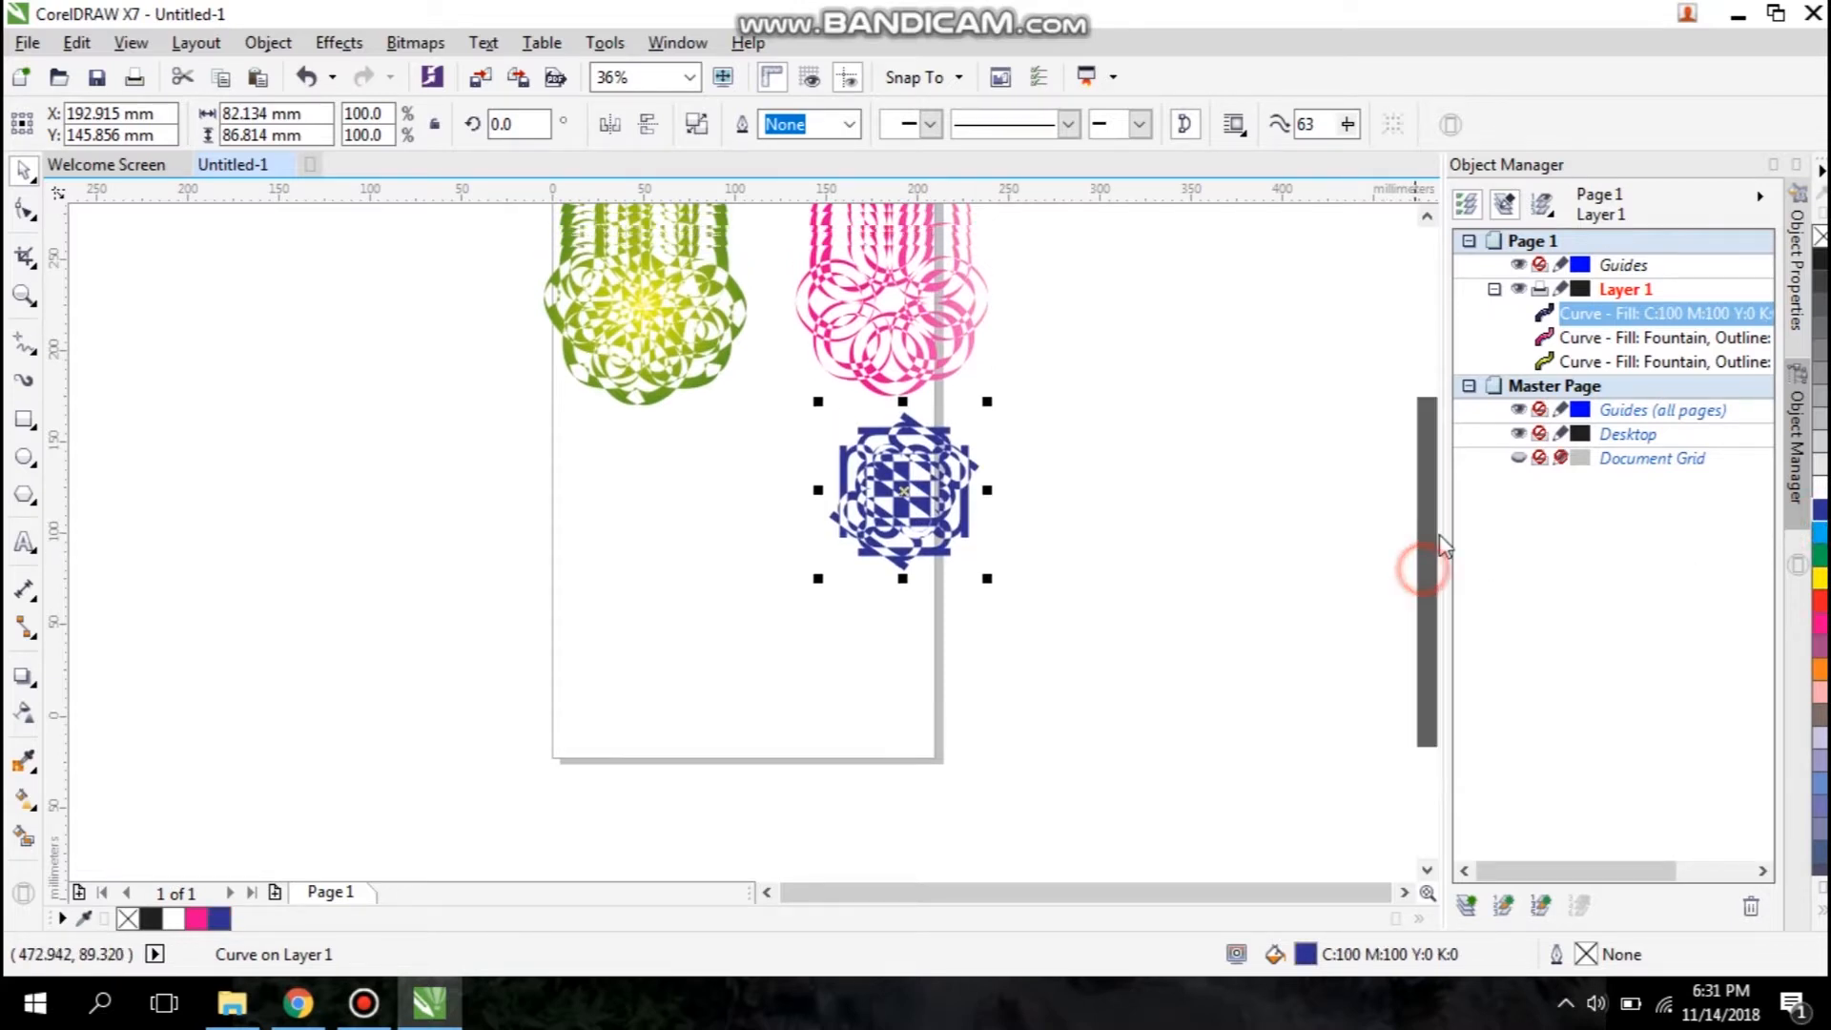
pyautogui.click(24, 534)
pyautogui.click(627, 536)
pyautogui.write('q')
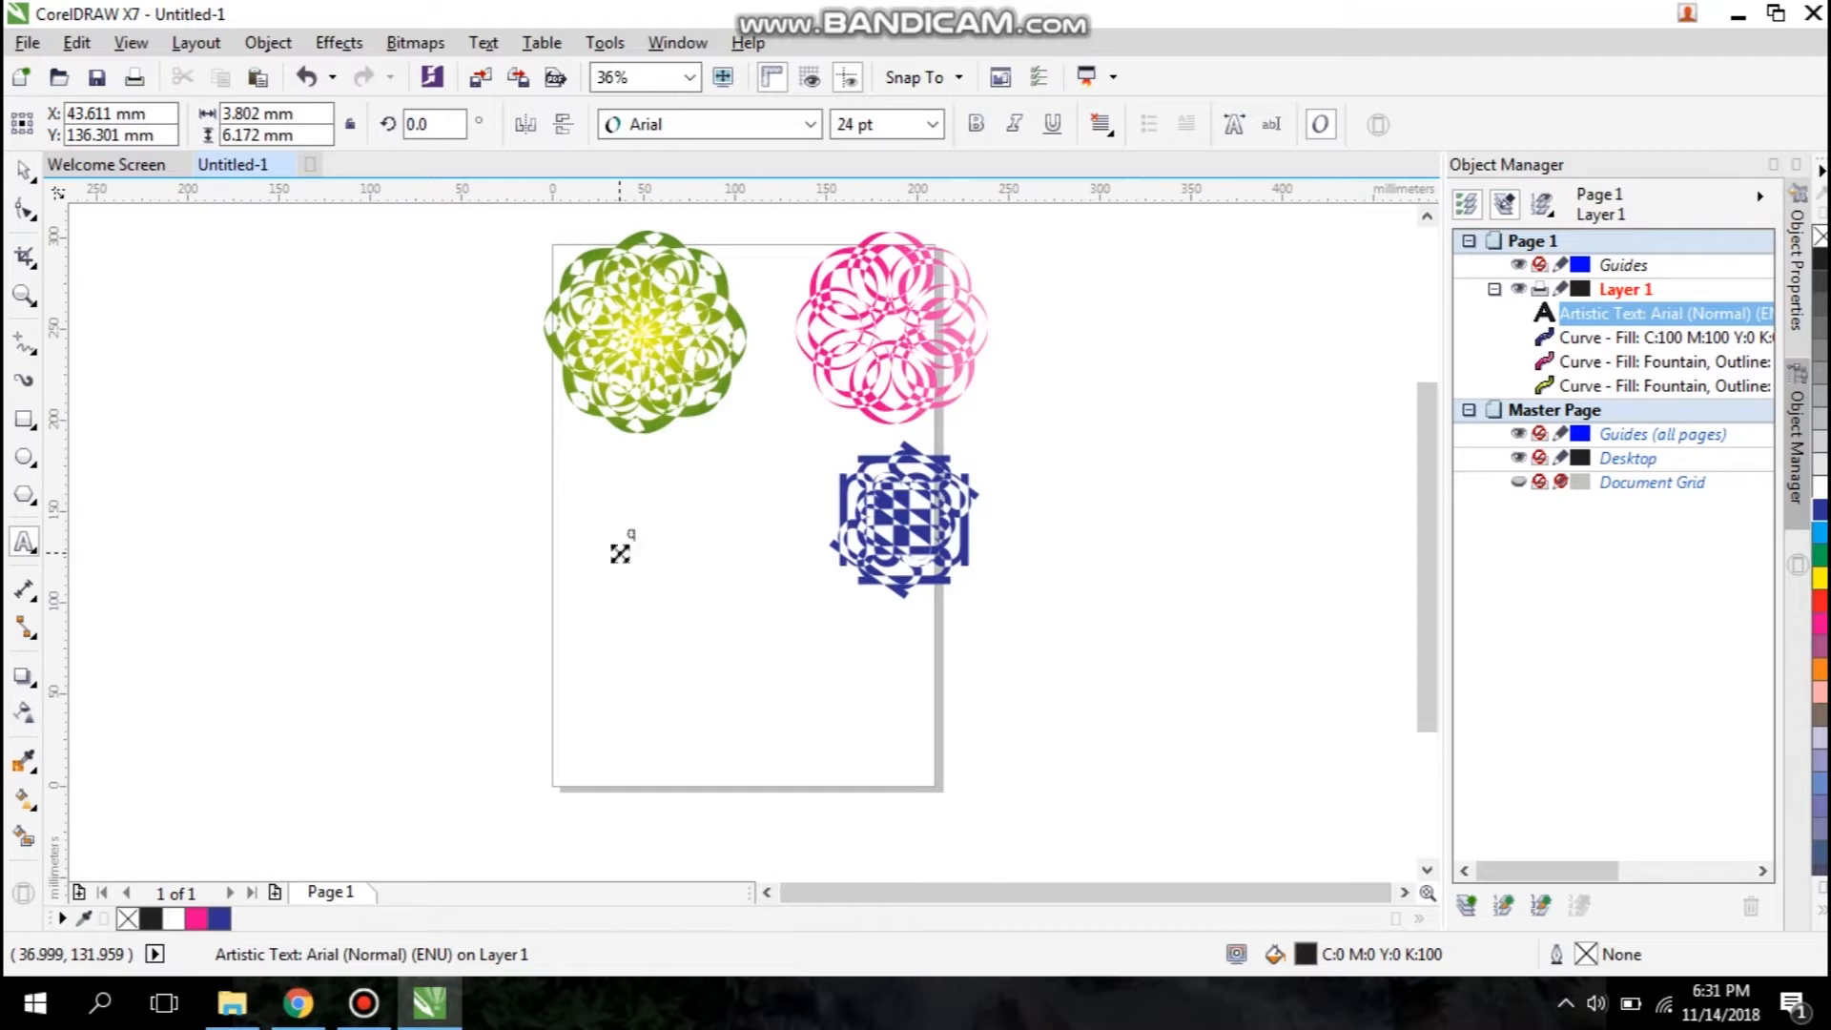
pyautogui.moveTo(620, 554); pyautogui.dragTo(630, 607)
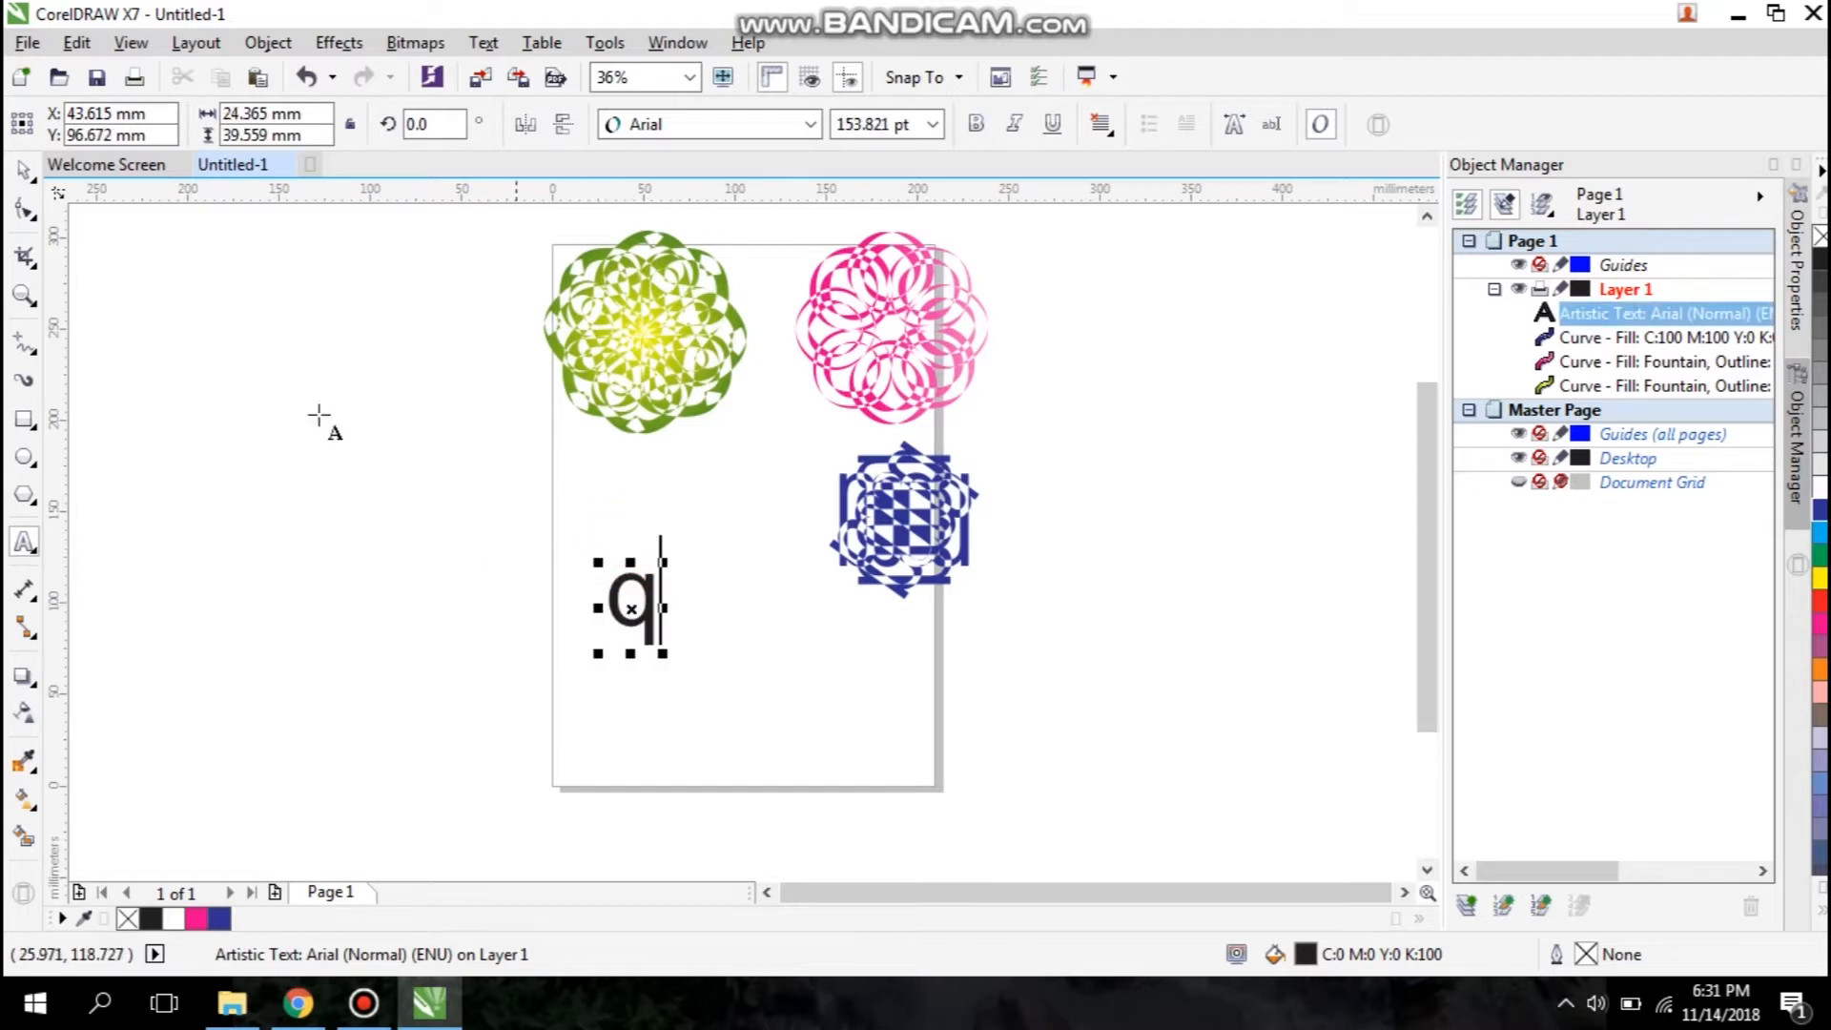
pyautogui.click(26, 169)
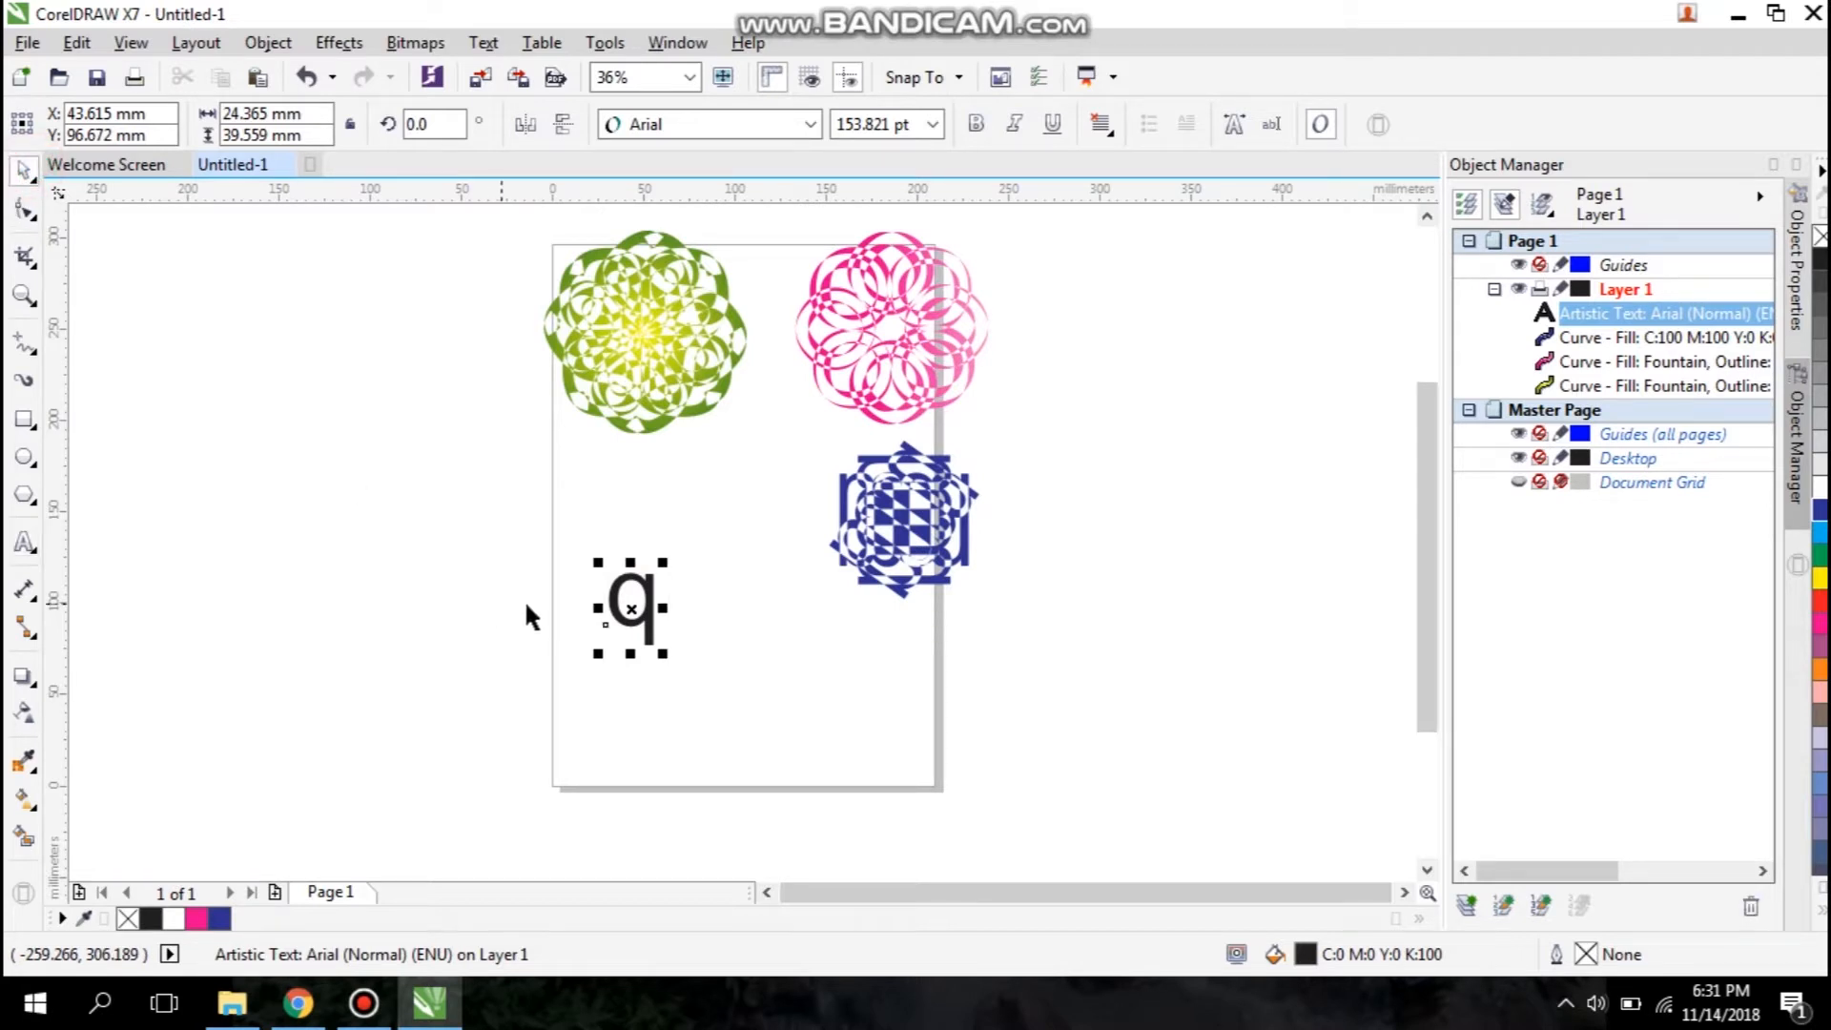
# Step: Duplicate the letter "q" and mirror the copy horizontally so that the two stems overlap
pyautogui.hotkey('ctrl', 'c')
pyautogui.hotkey('ctrl', 'v')
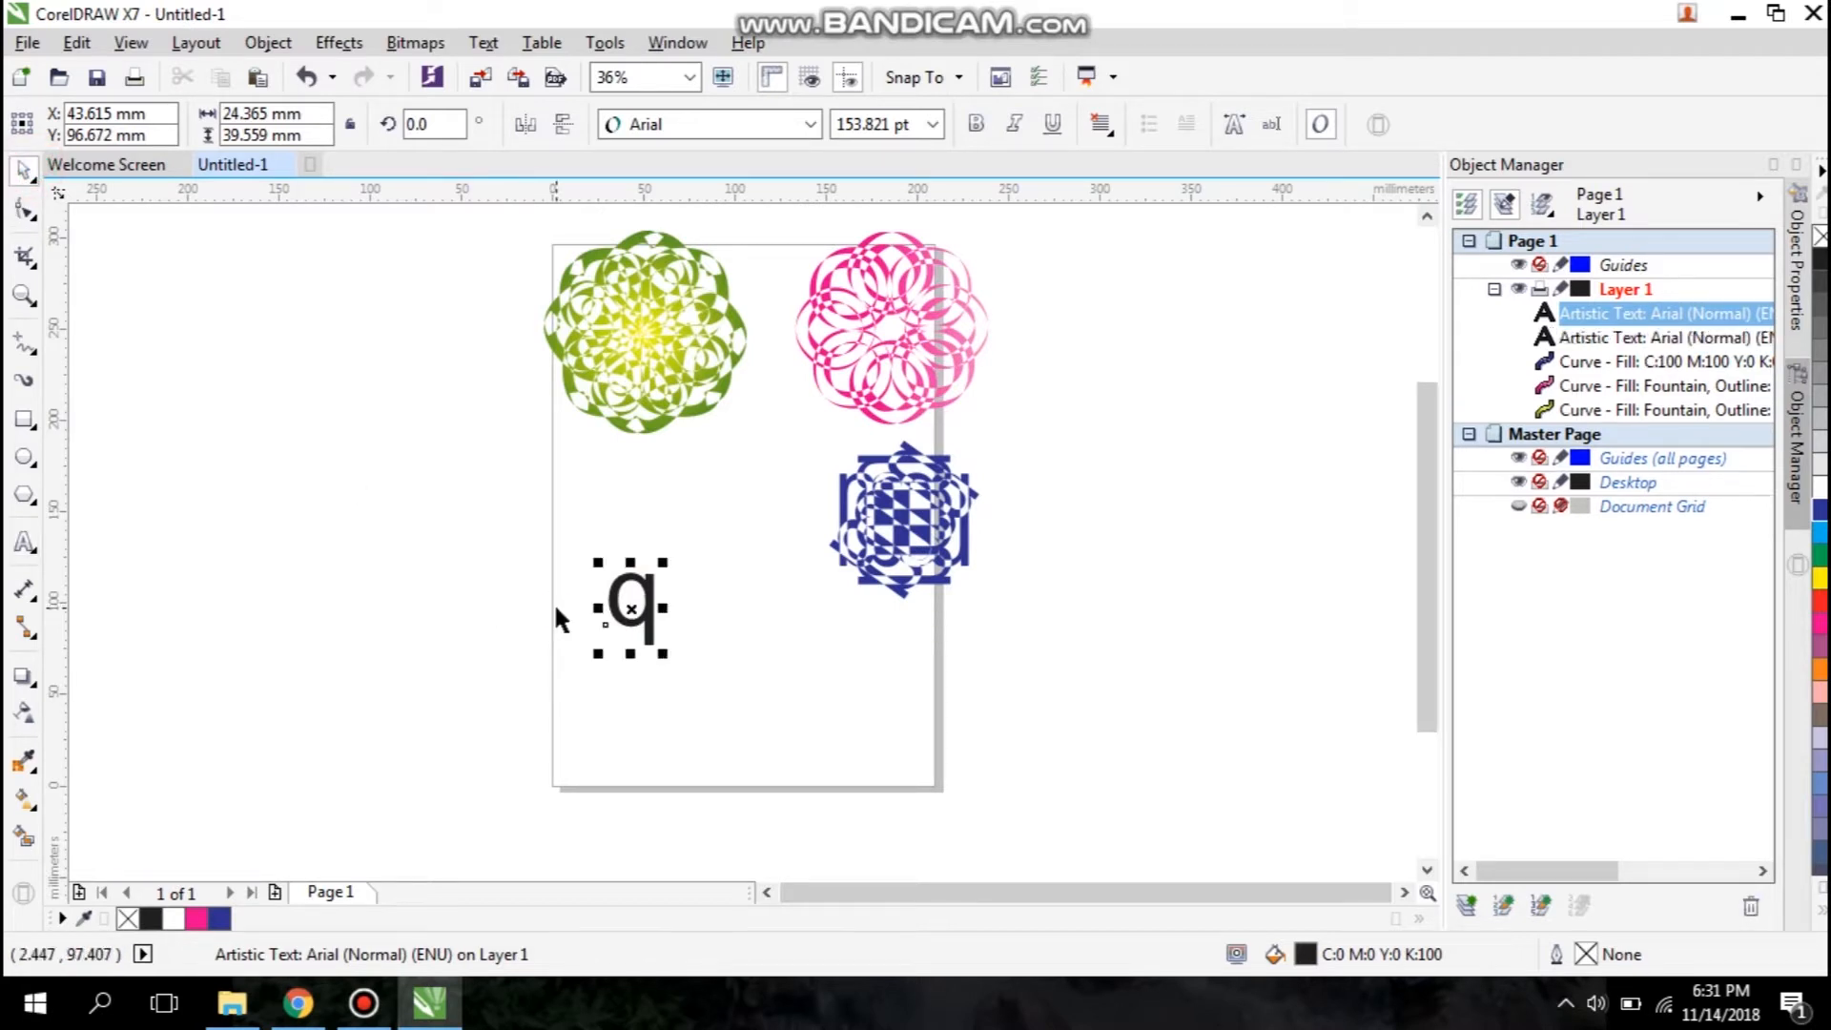
pyautogui.moveTo(598, 607); pyautogui.dragTo(711, 606)
# Step: Duplicate the mirrored pair of letters and flip the copies vertically, directly below the originals with the stems overlapping
pyautogui.moveTo(587, 544); pyautogui.dragTo(739, 678)
pyautogui.hotkey('ctrl', 'c')
pyautogui.hotkey('ctrl', 'v')
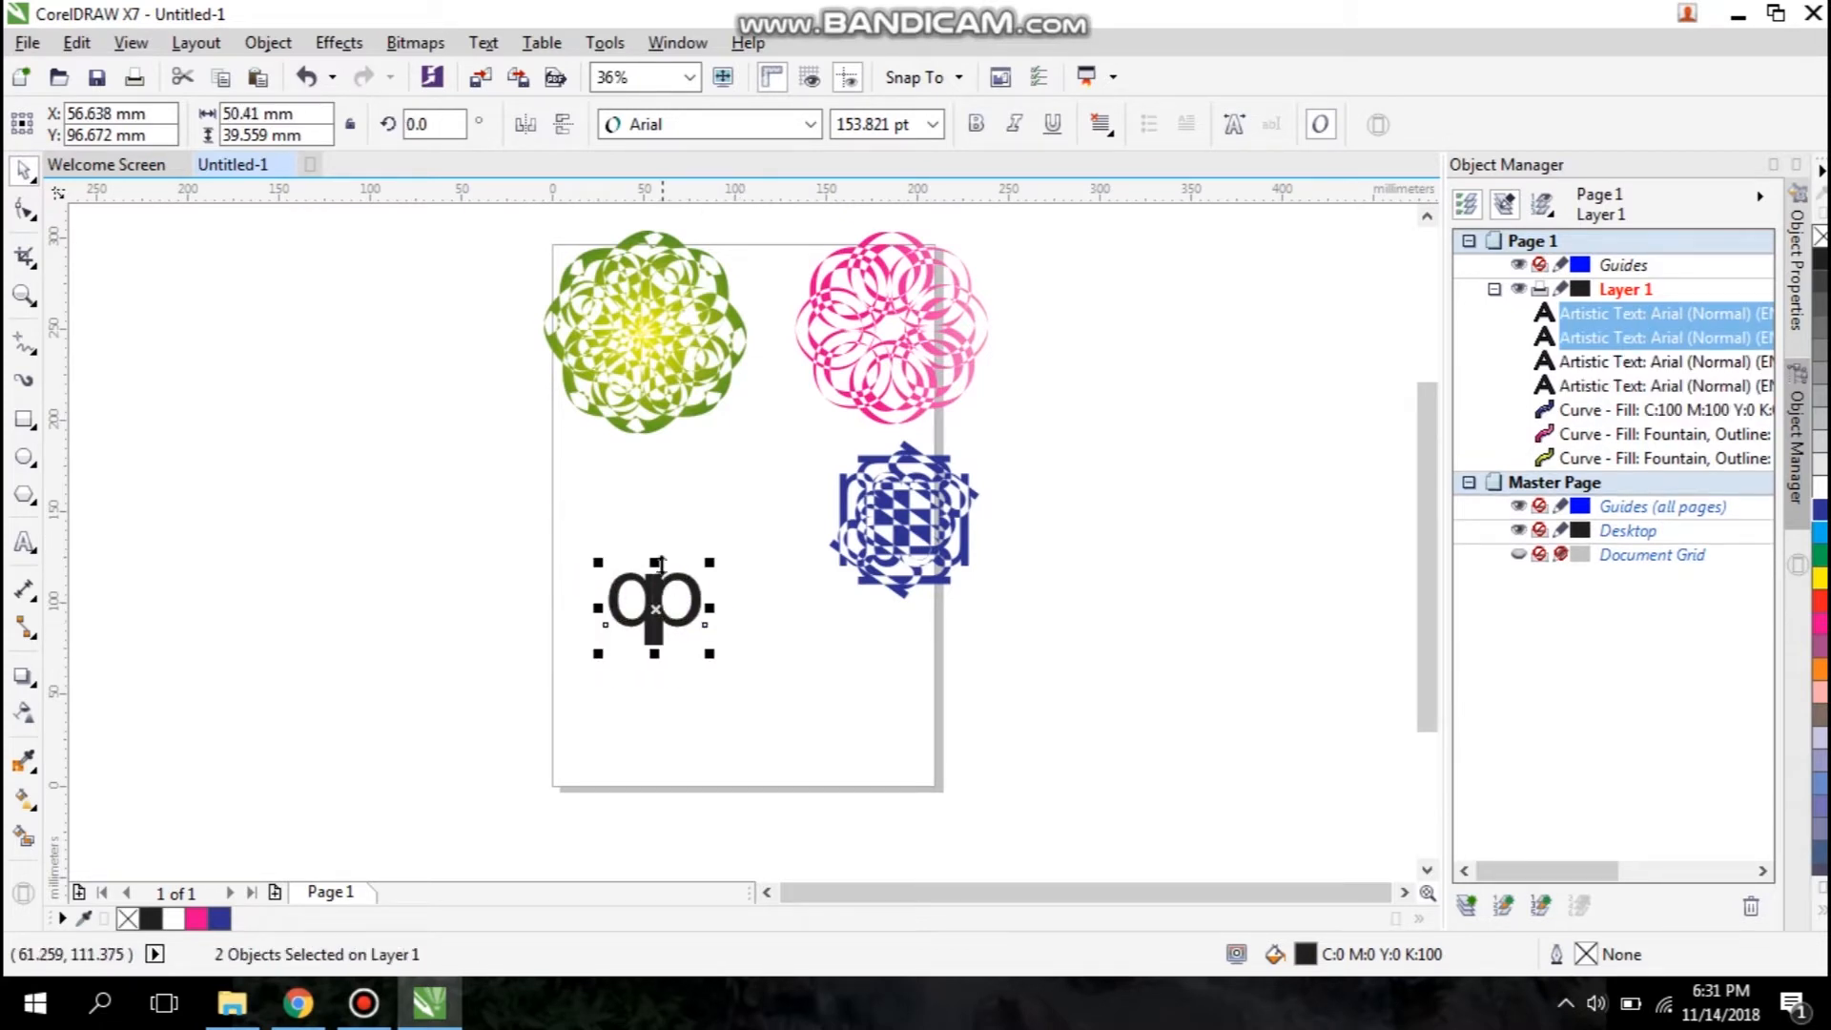
pyautogui.moveTo(658, 561); pyautogui.dragTo(655, 732)
pyautogui.click(658, 739)
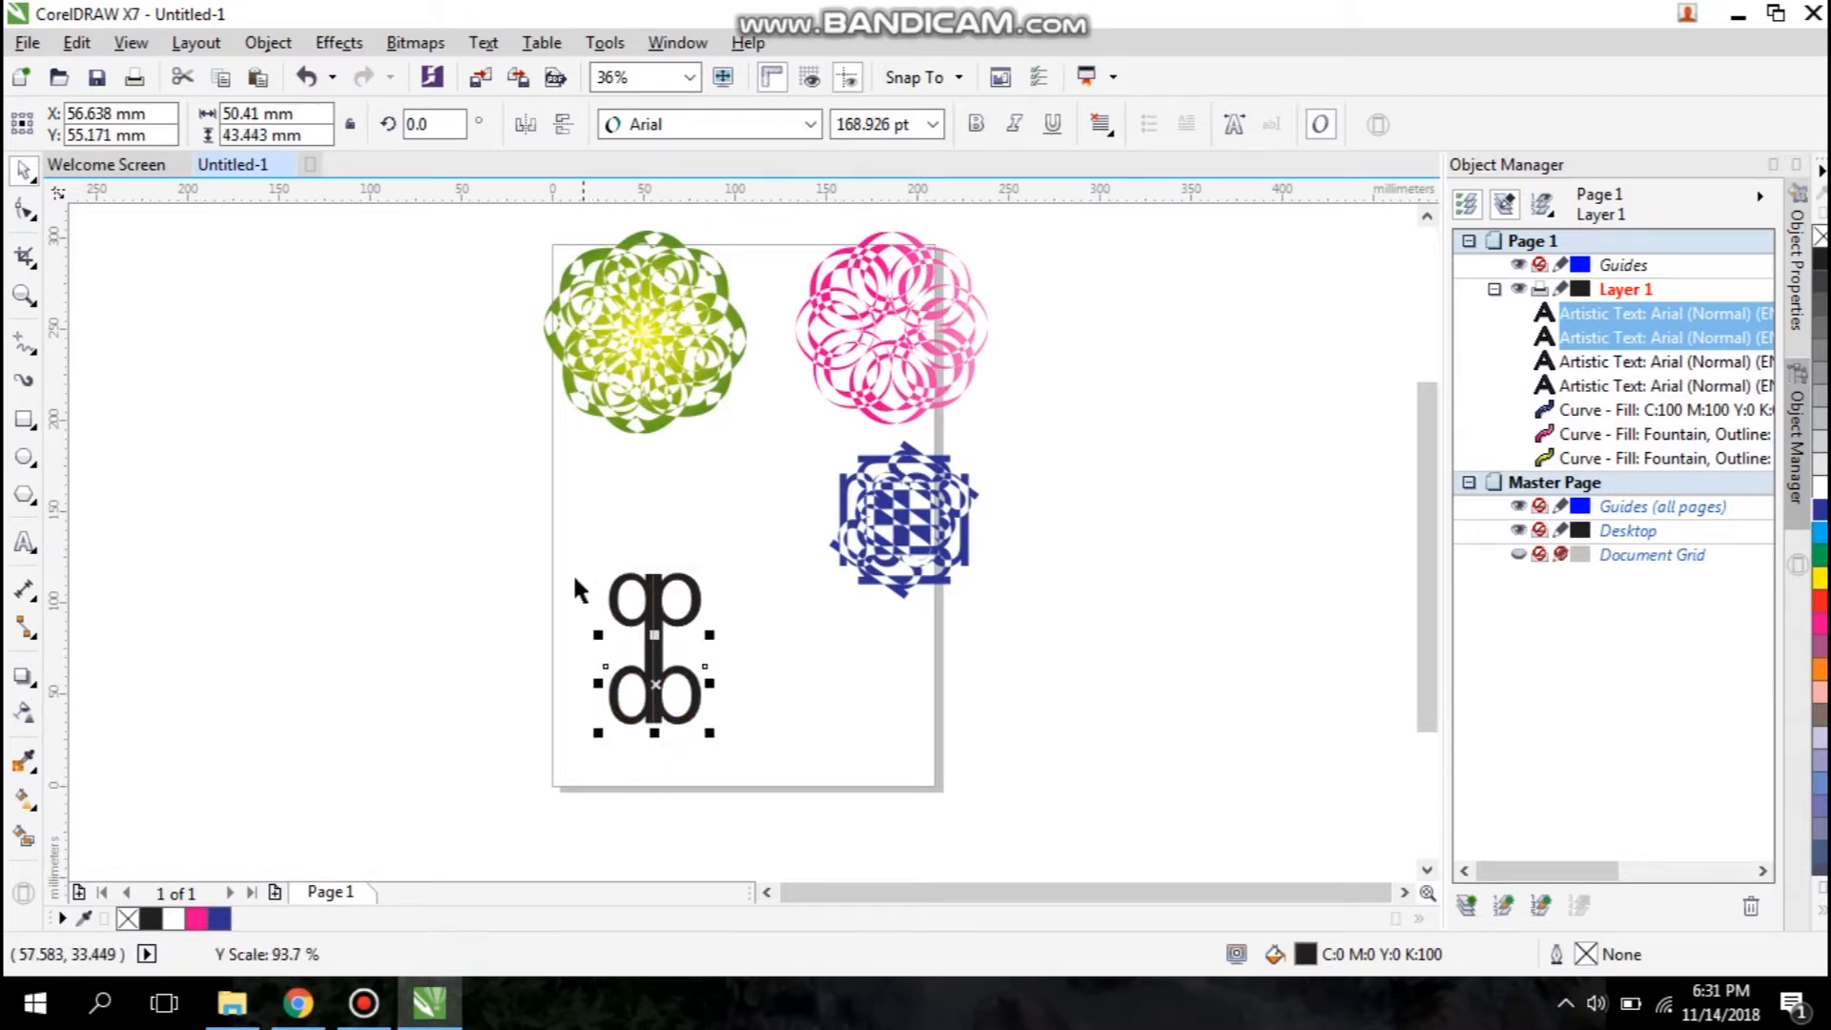
# Step: Duplicate all four "q" letters and rotate the copies a quarter turn about their common centre to form a cross
pyautogui.moveTo(575, 542); pyautogui.dragTo(796, 775)
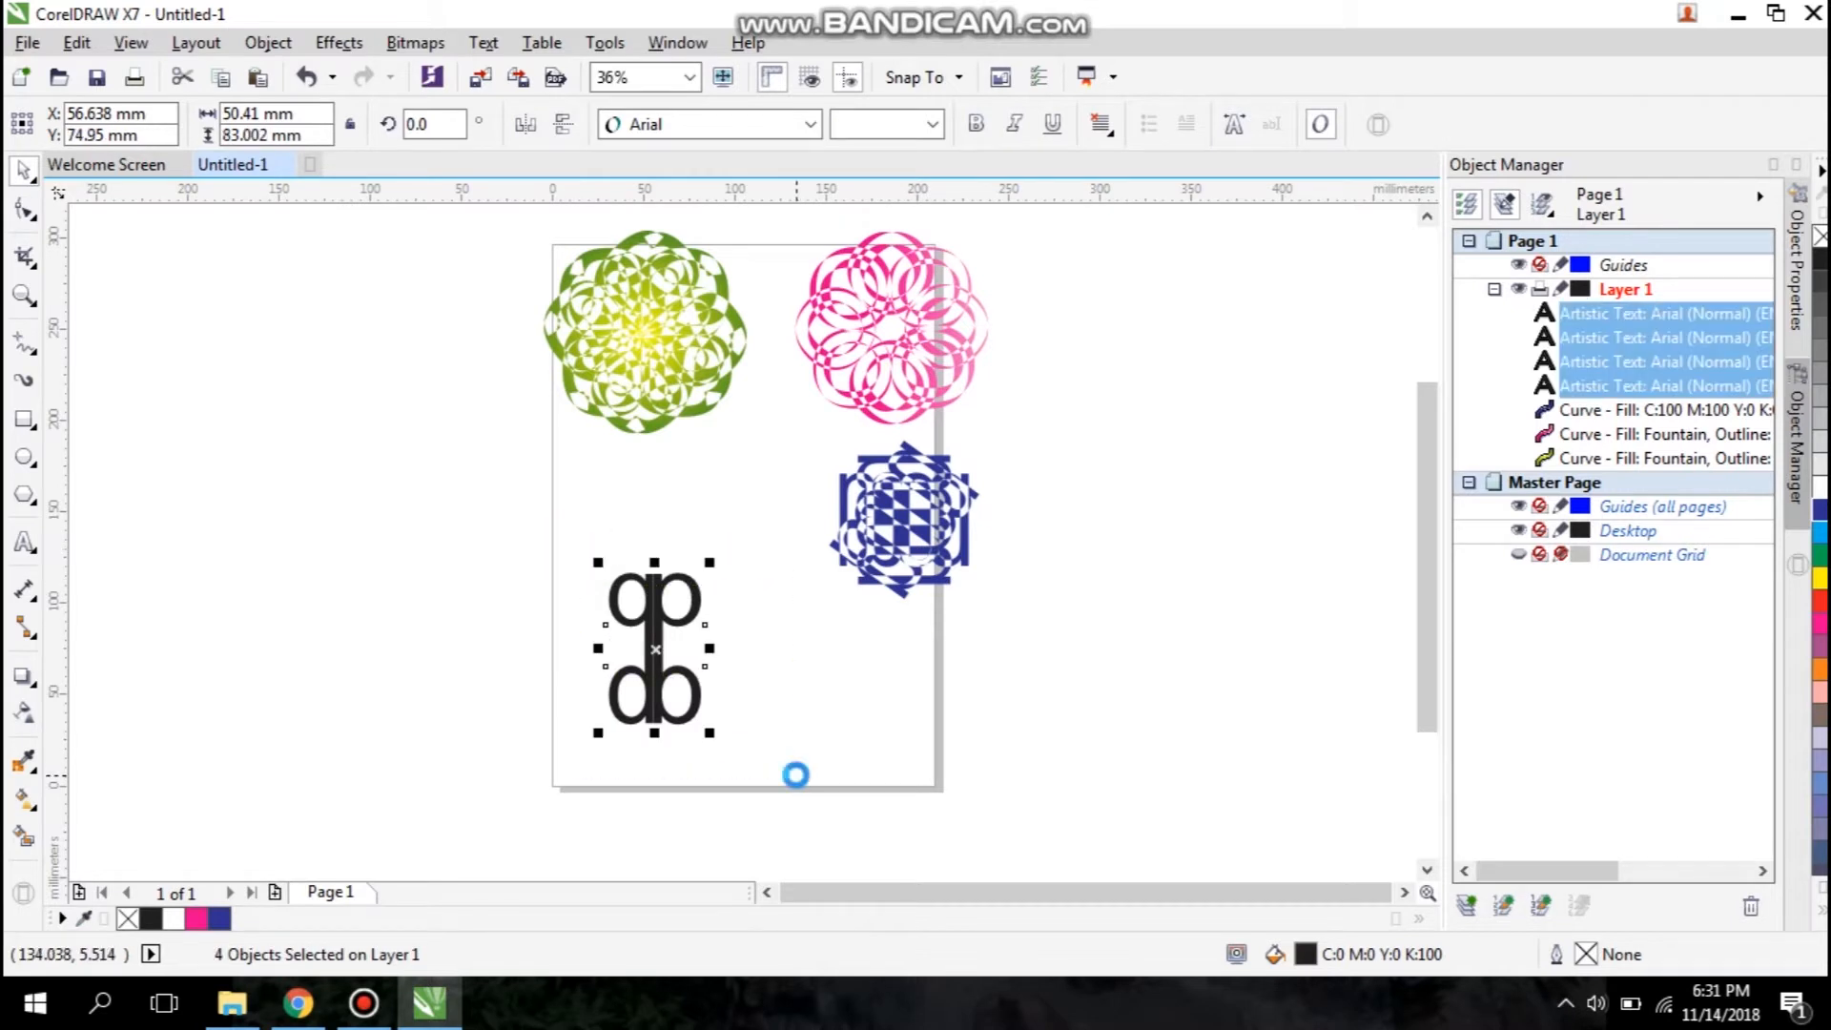
pyautogui.hotkey('ctrl', 'c')
pyautogui.hotkey('ctrl', 'v')
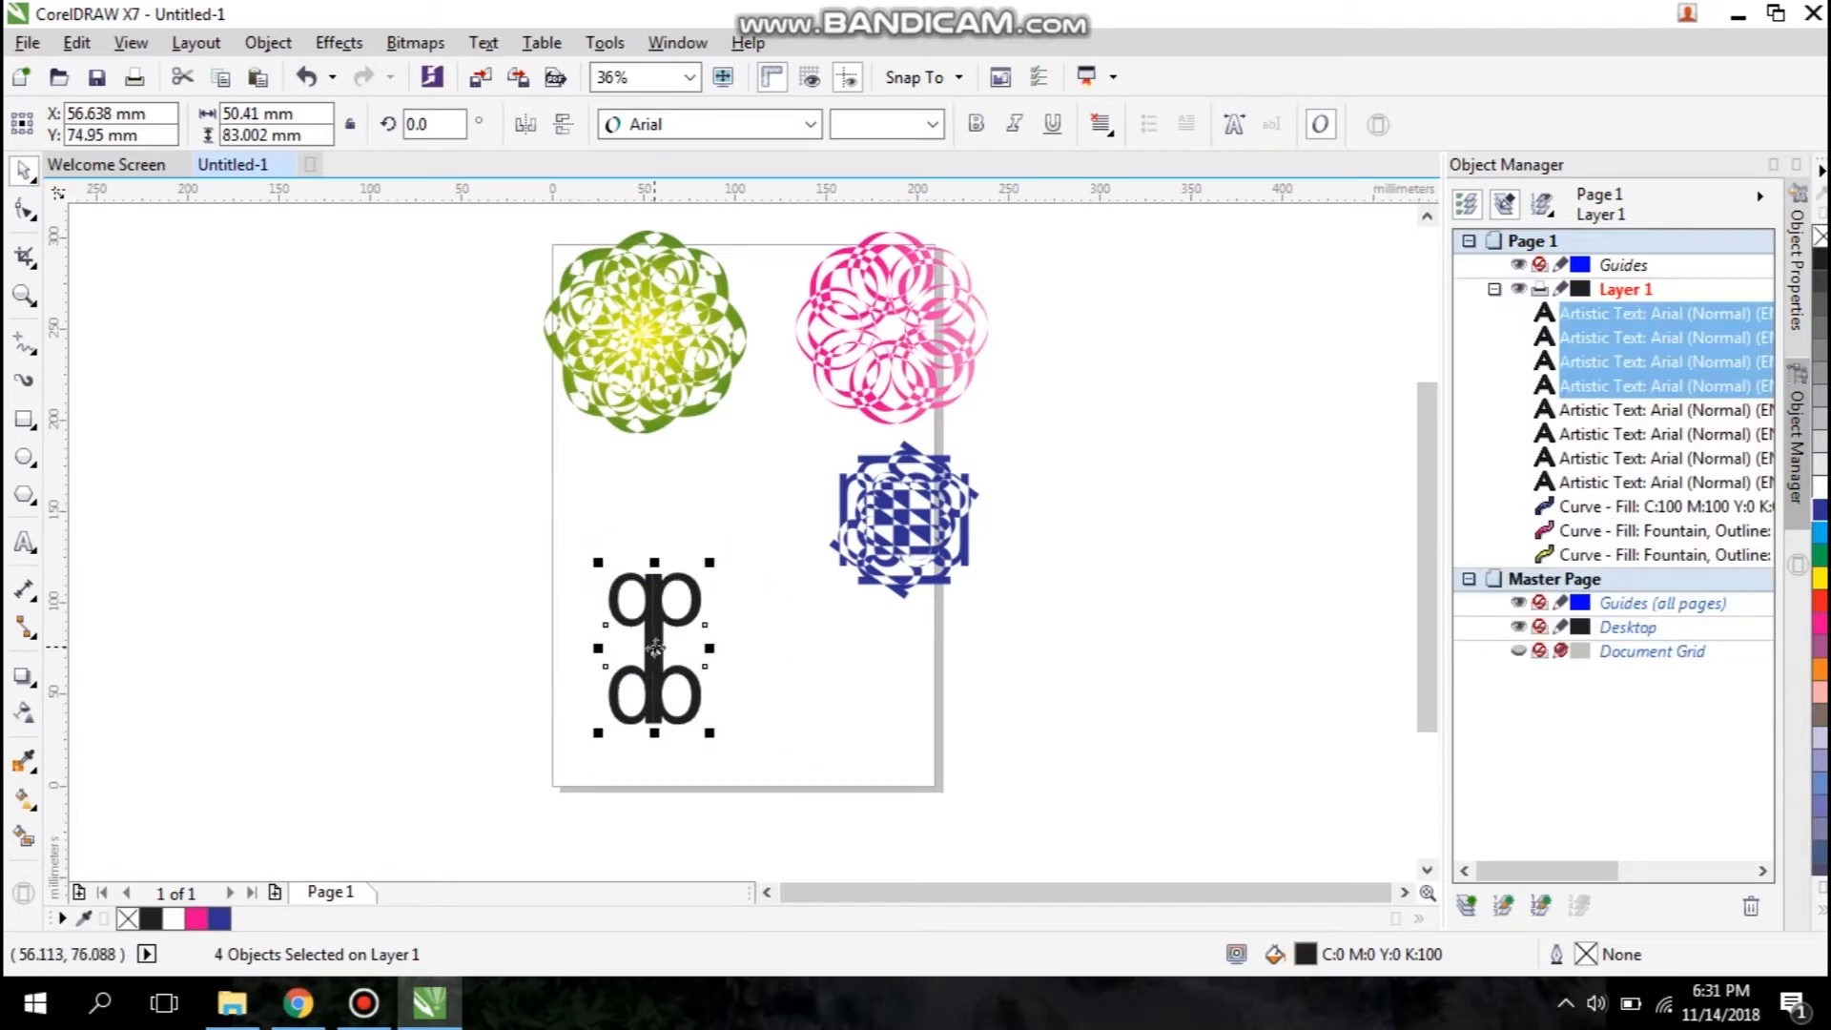
pyautogui.click(655, 648)
pyautogui.moveTo(763, 614); pyautogui.dragTo(797, 745)
# Step: Duplicate the eight-letter cross motif and rotate the copy slightly about its centre
pyautogui.moveTo(568, 519); pyautogui.dragTo(796, 817)
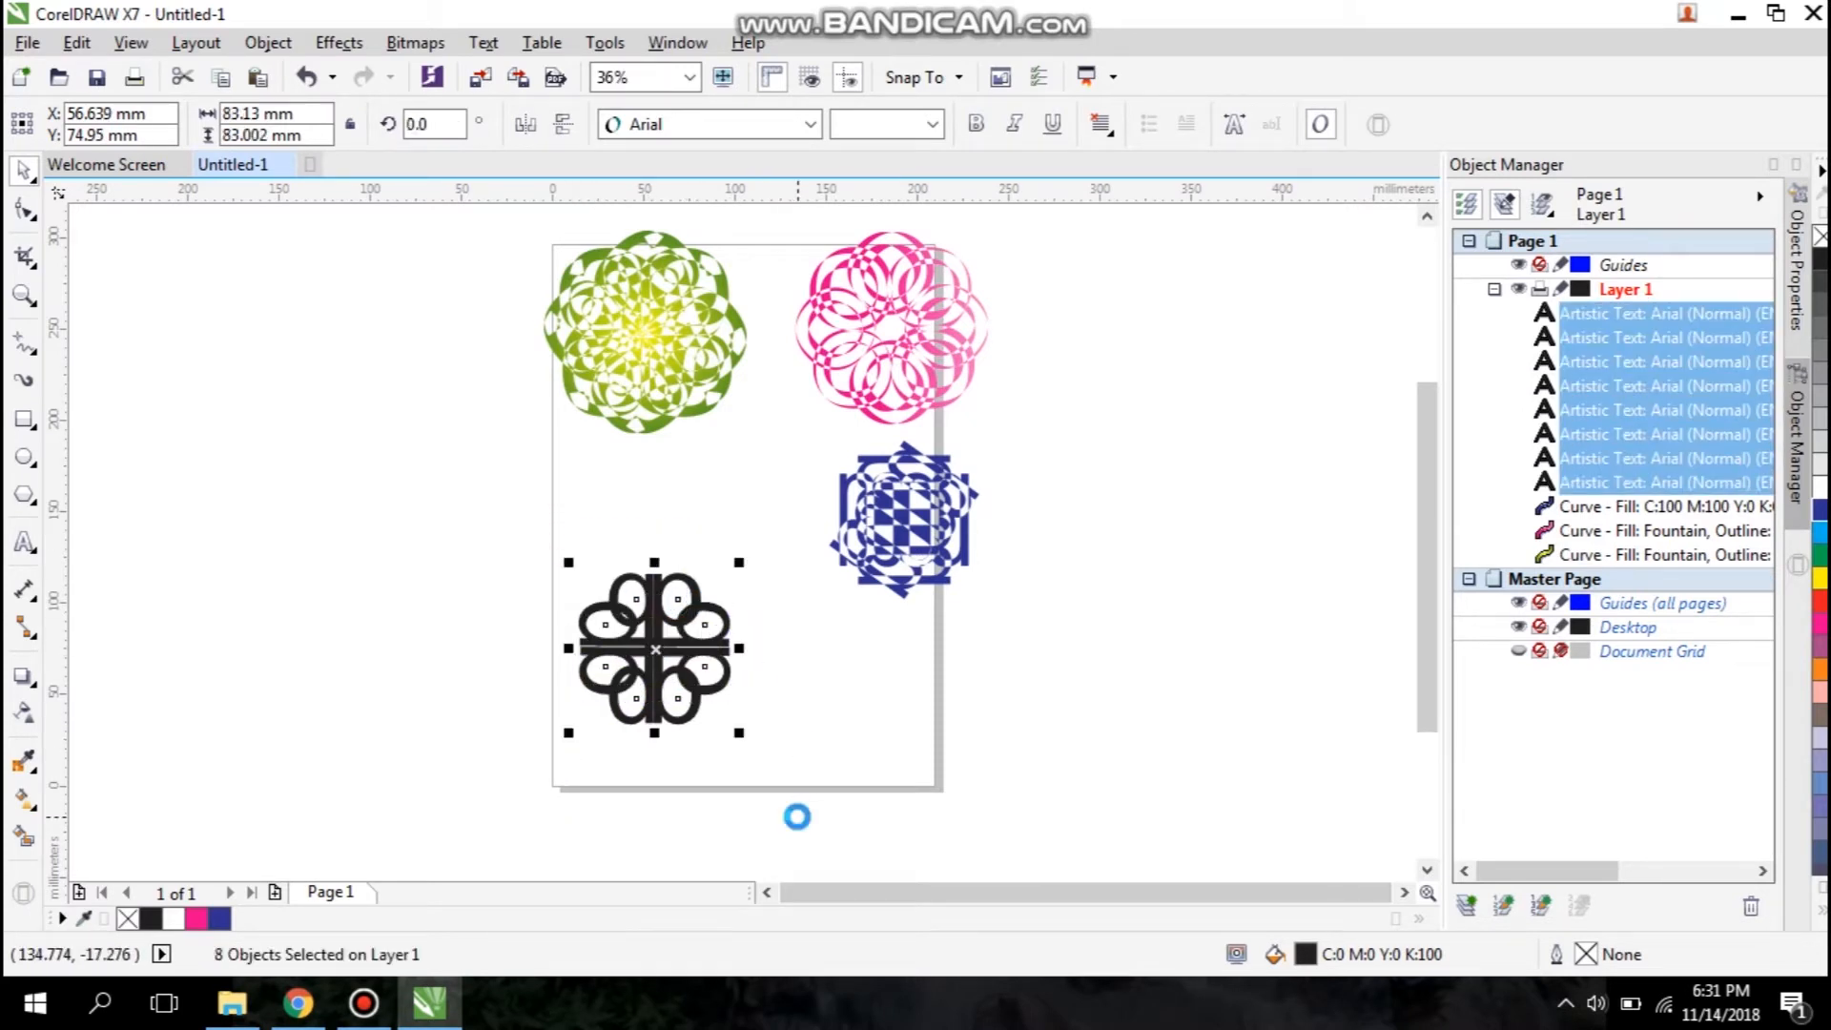
pyautogui.hotkey('ctrl', 'v')
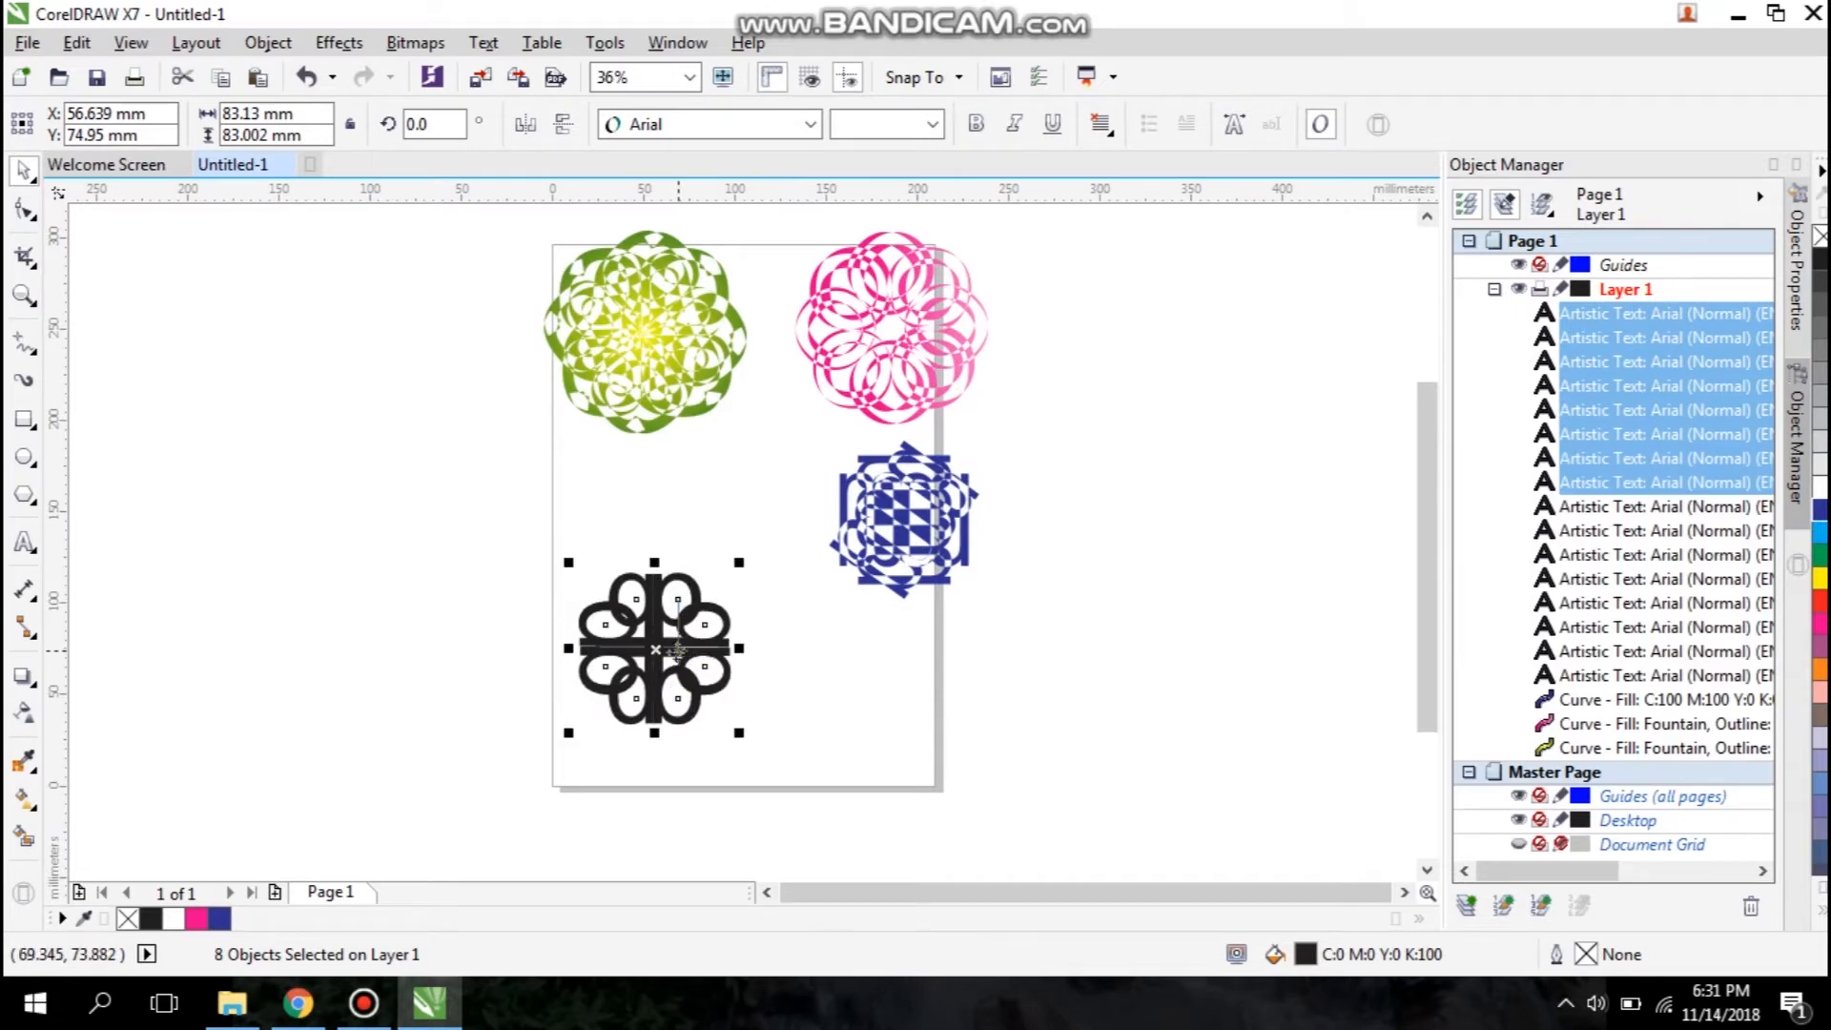
pyautogui.click(654, 647)
pyautogui.moveTo(735, 566); pyautogui.dragTo(780, 638)
# Step: Convert all sixteen letters to curves, combine them into one curve, and move the ornament up beneath the green rosette
pyautogui.moveTo(503, 504); pyautogui.dragTo(799, 780)
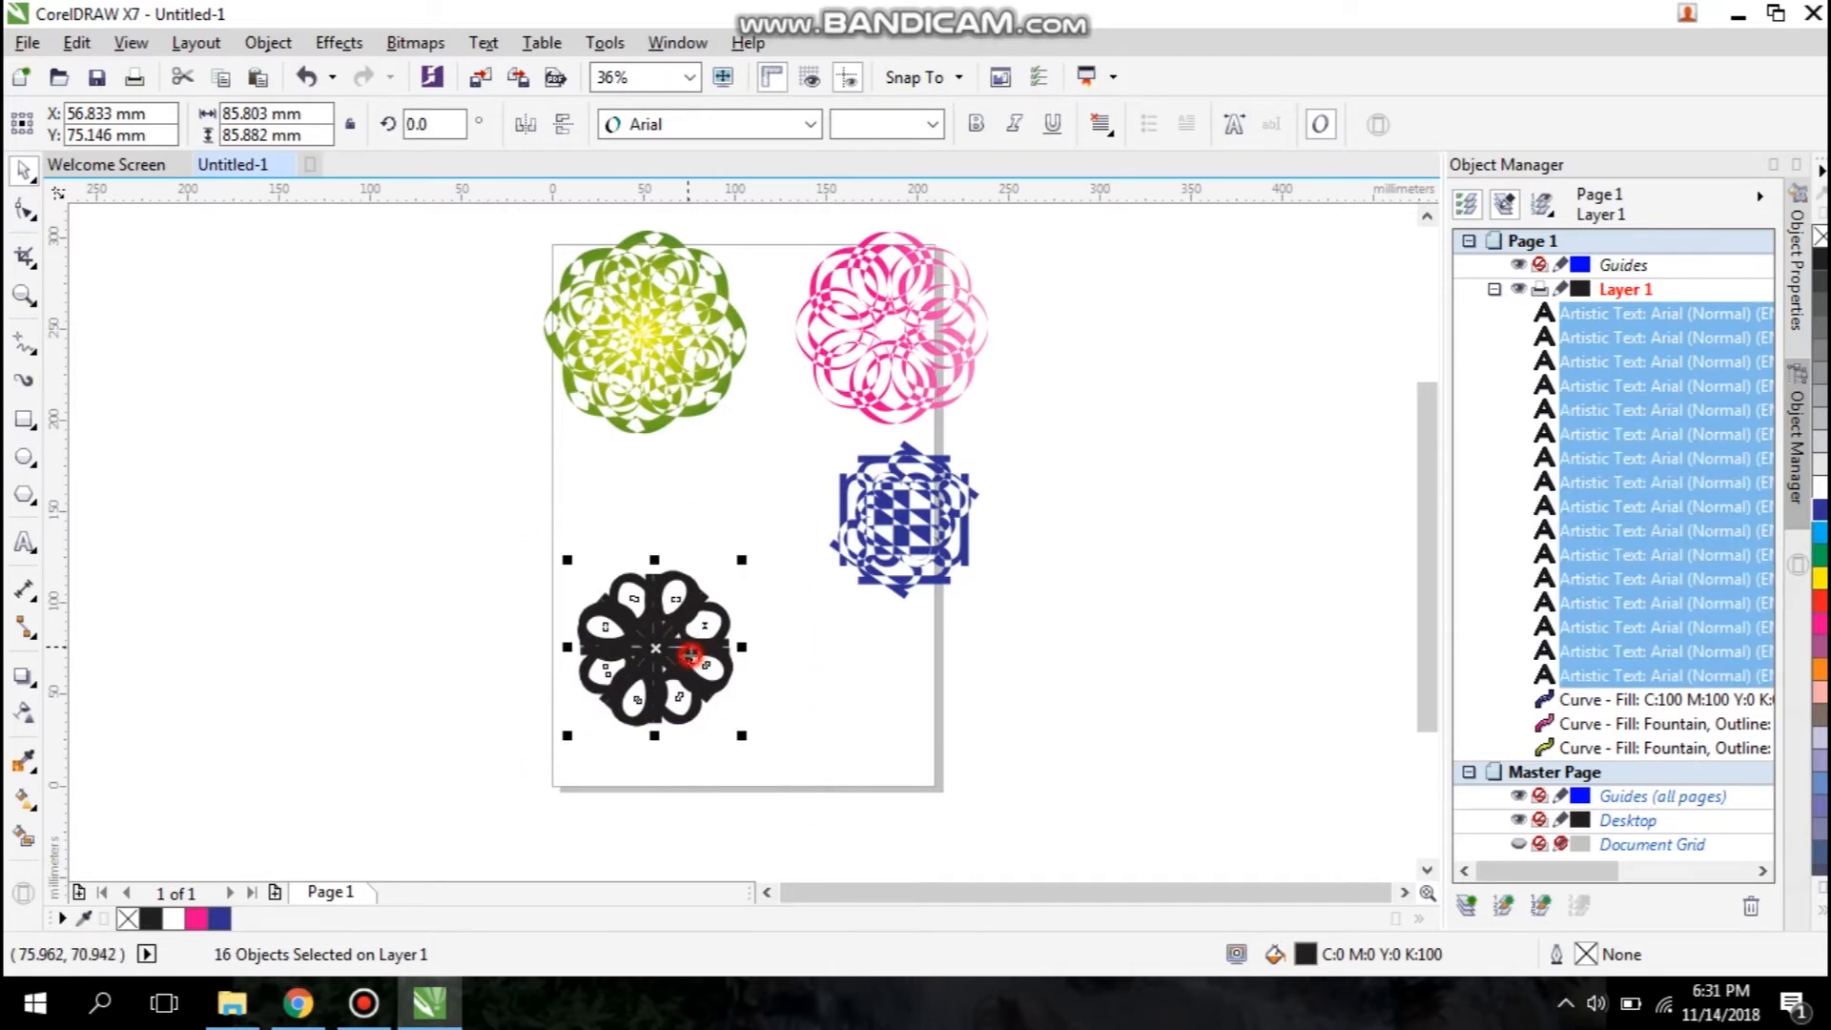
pyautogui.rightClick(694, 656)
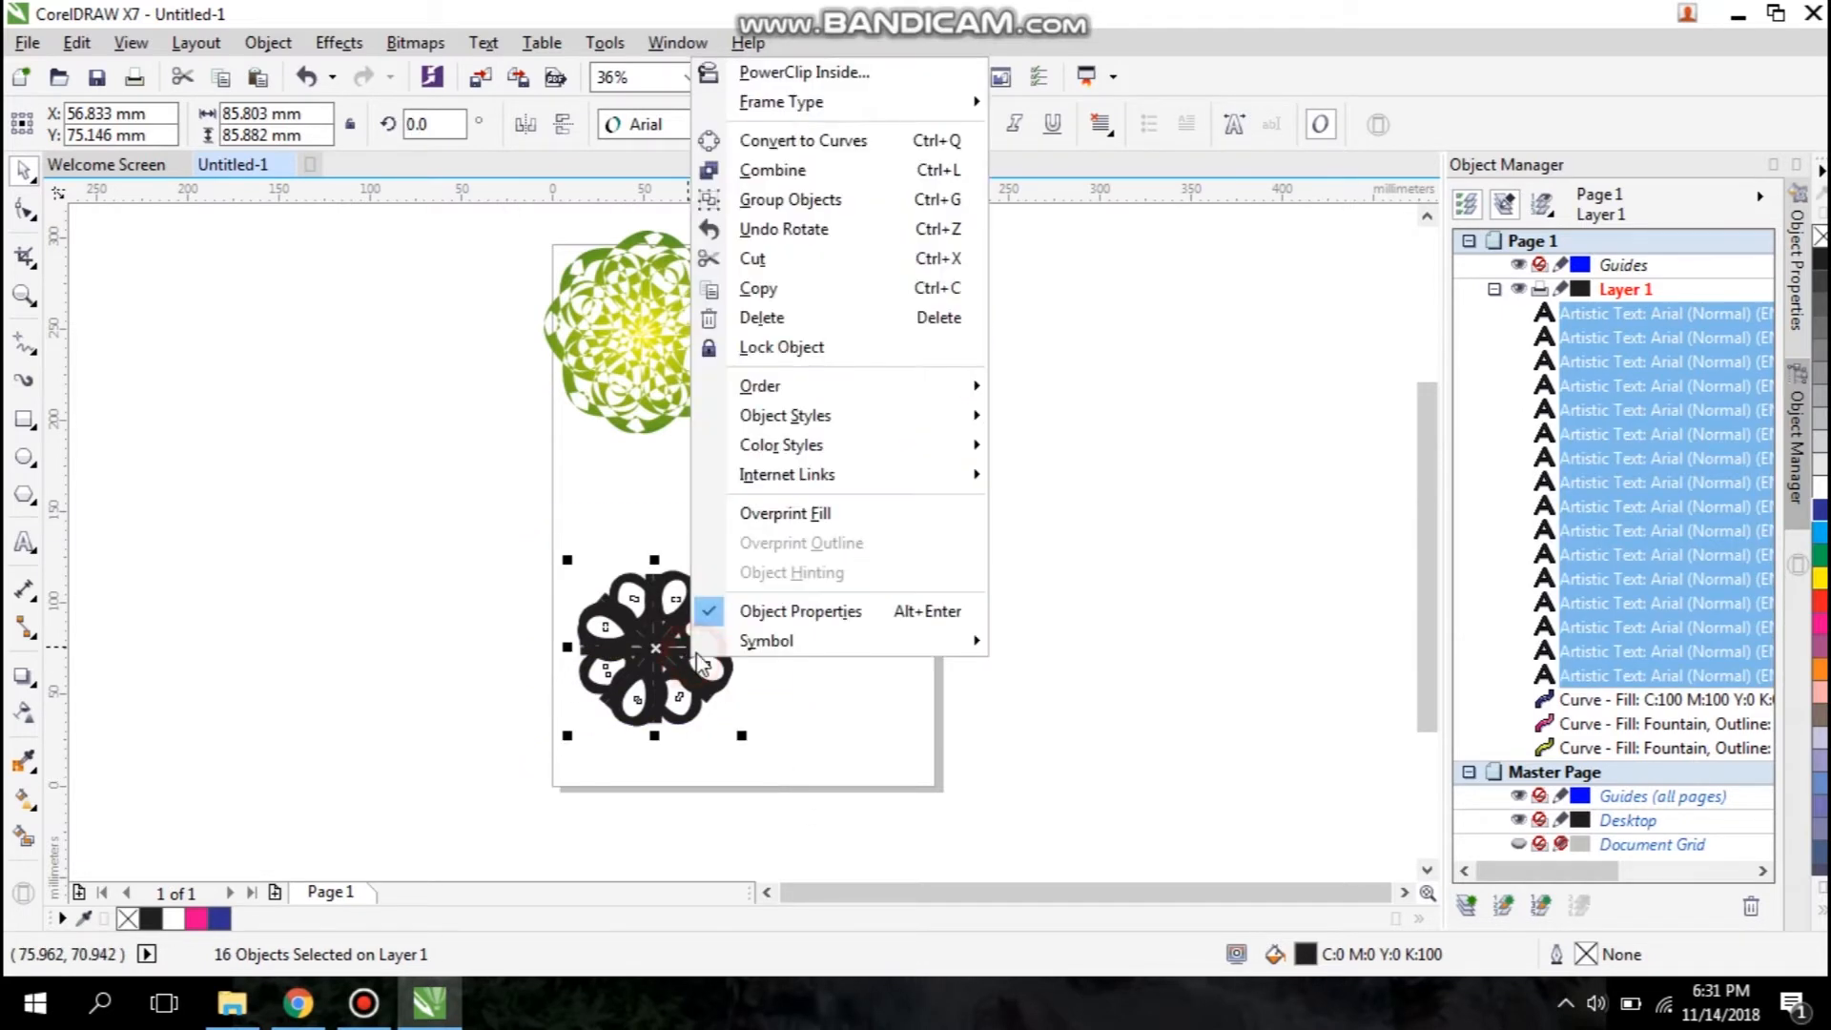
pyautogui.click(836, 144)
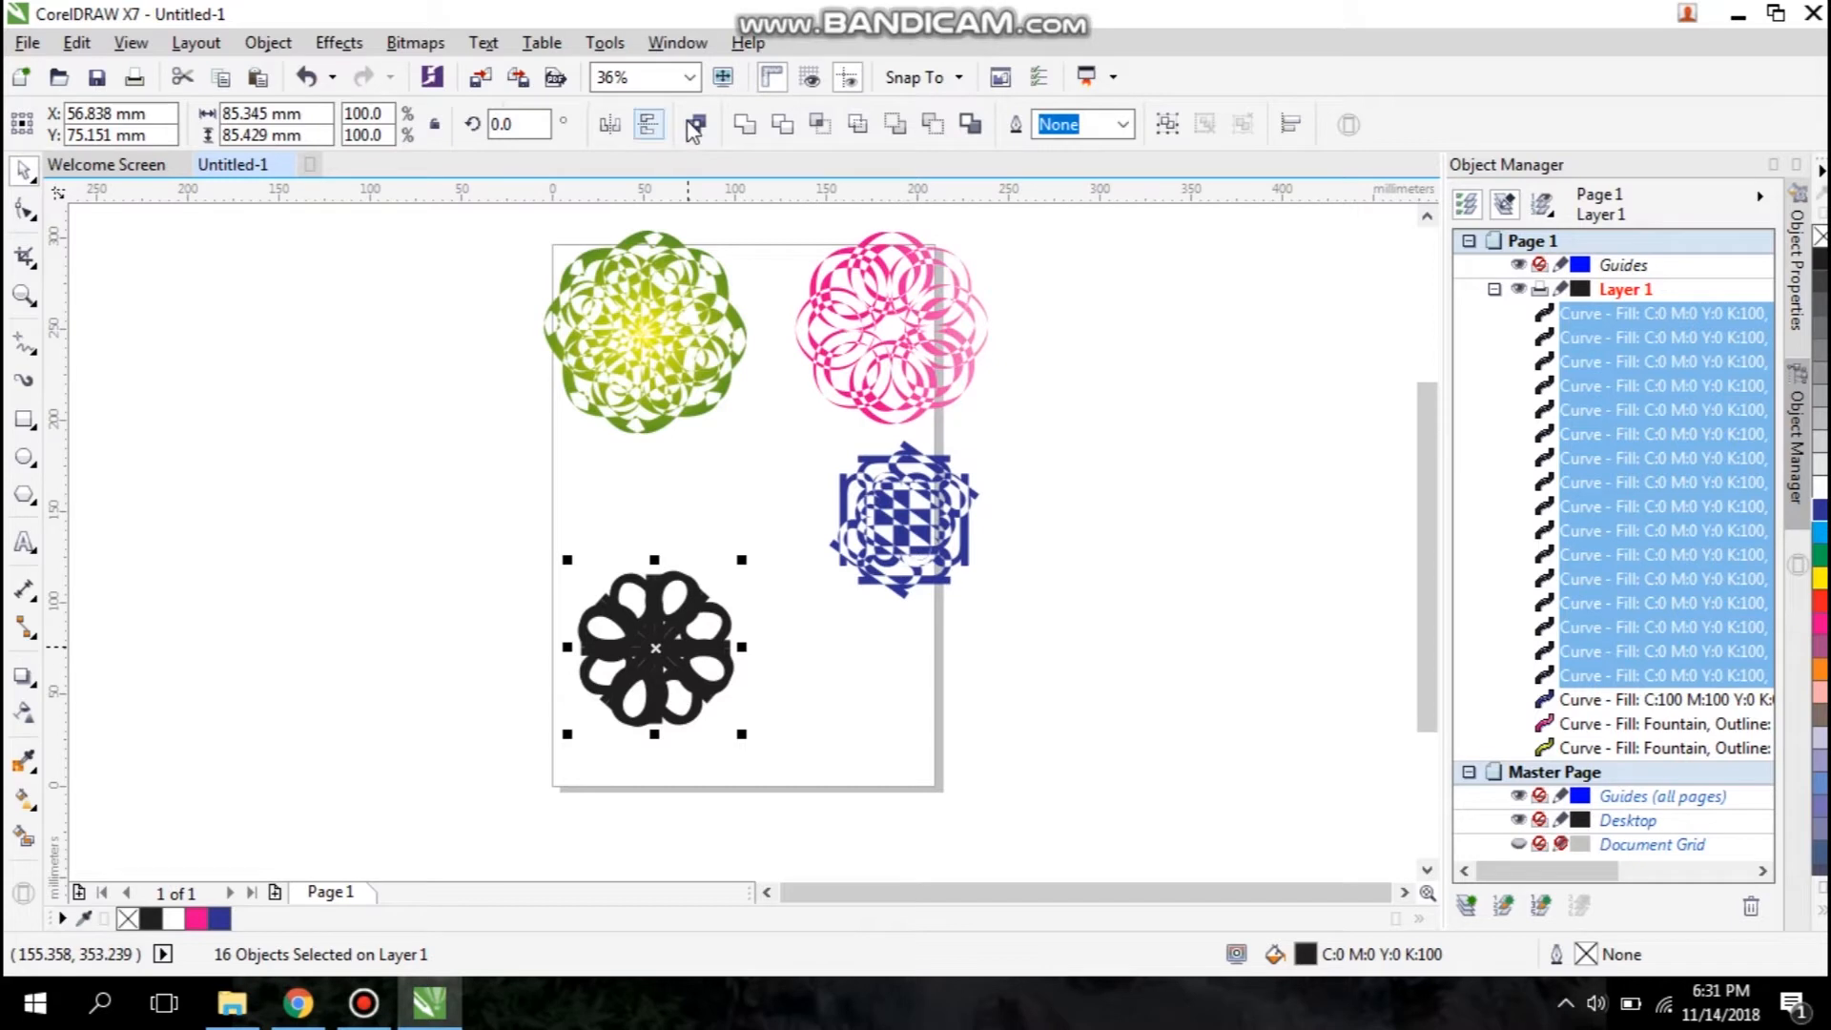
pyautogui.click(696, 122)
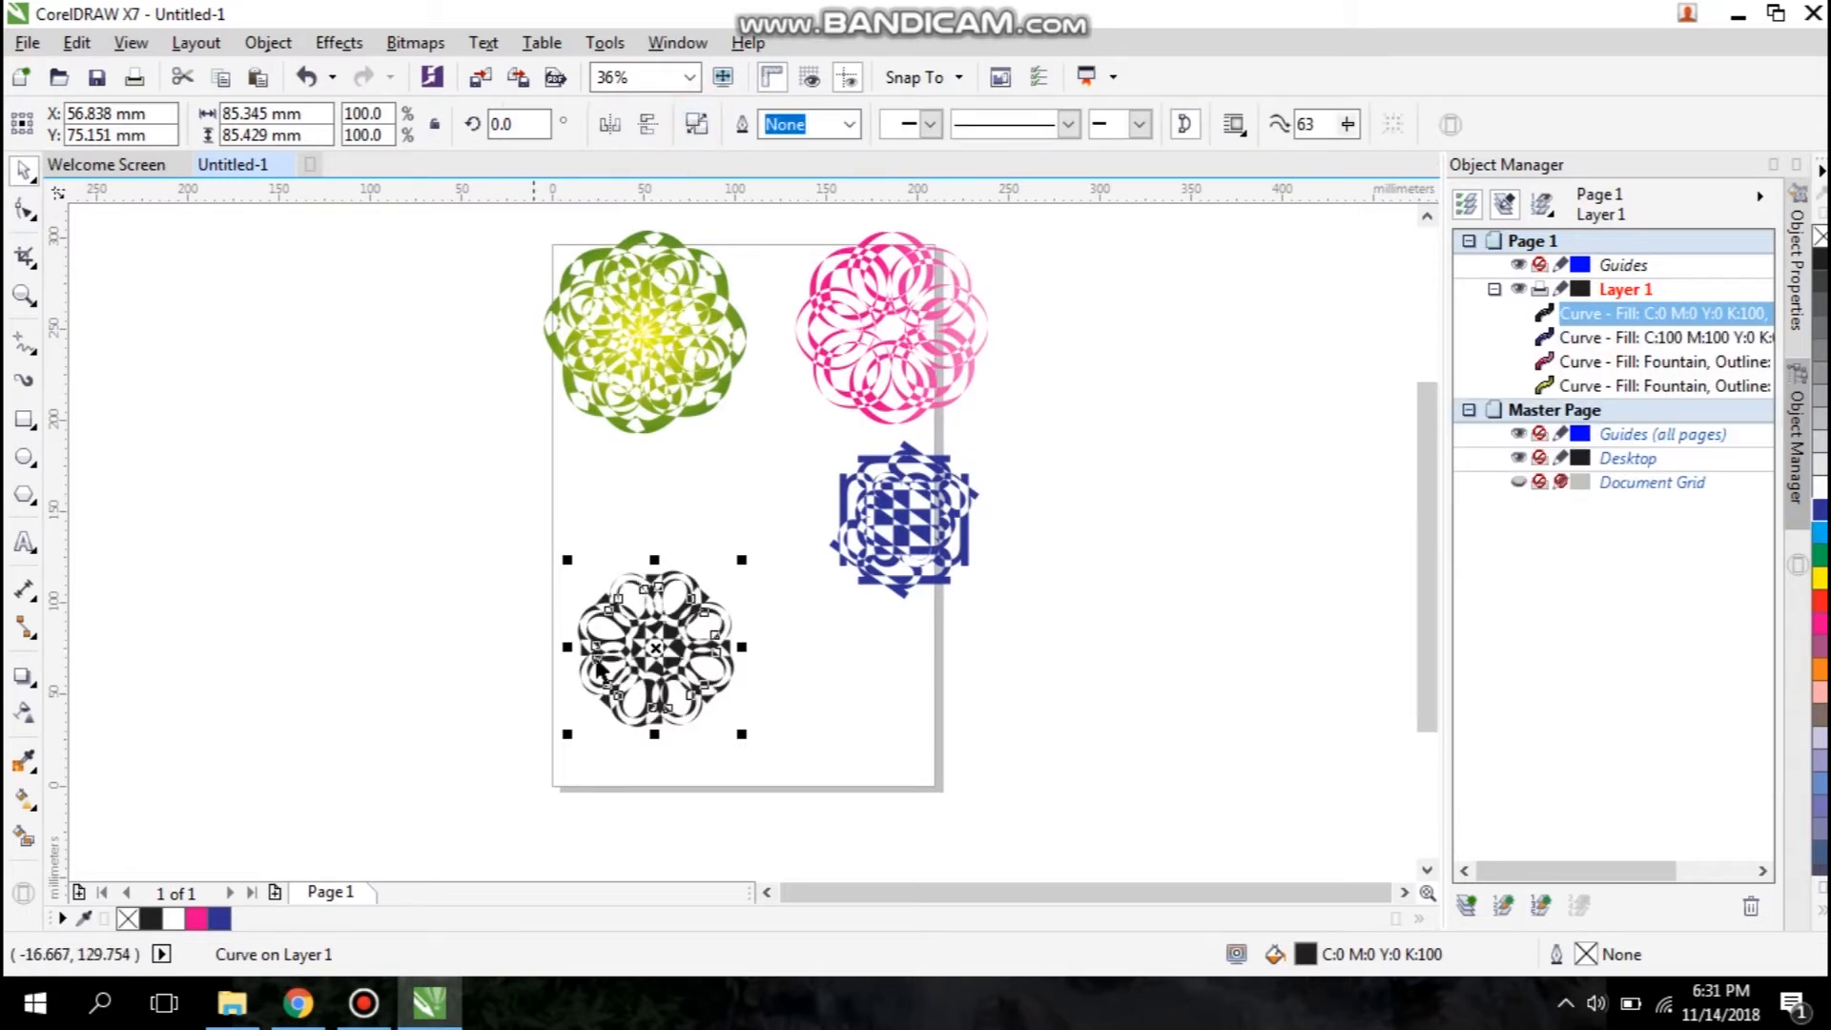
pyautogui.moveTo(656, 648); pyautogui.dragTo(655, 543)
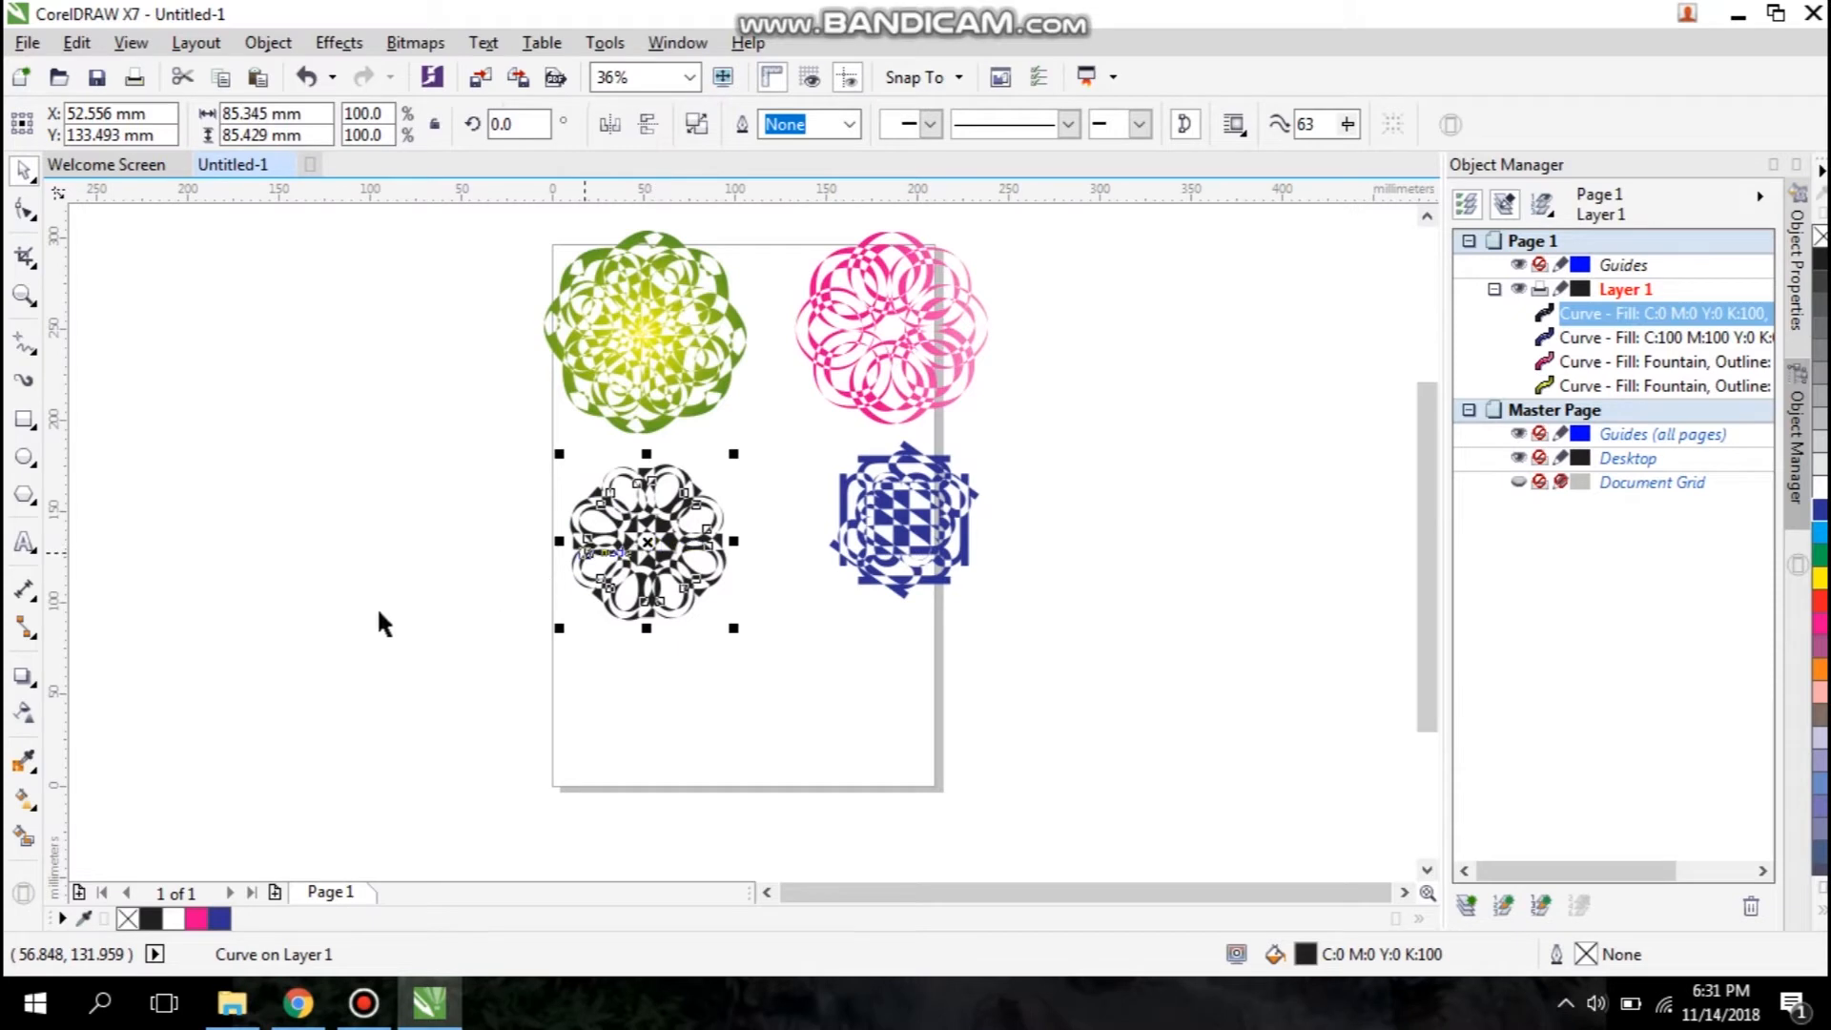
# Step: Apply a rectangular fountain fill to the combined "q" ornament
pyautogui.click(25, 799)
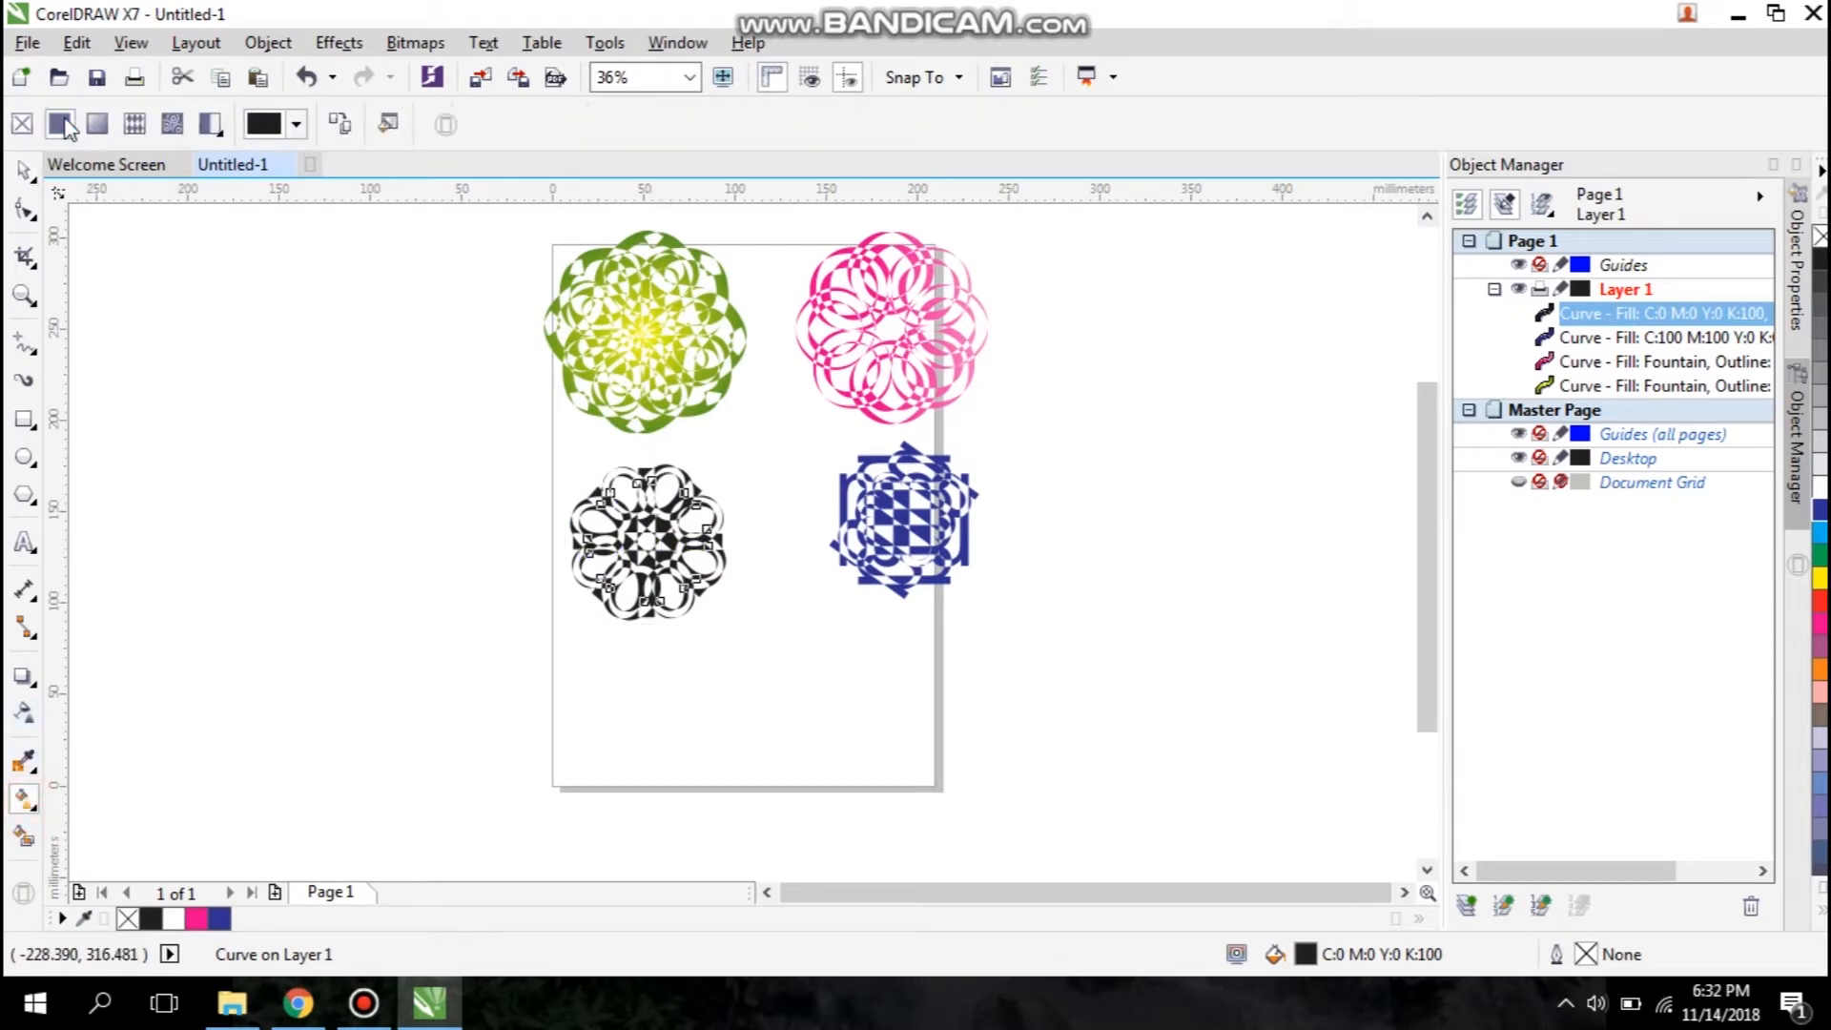
pyautogui.click(94, 124)
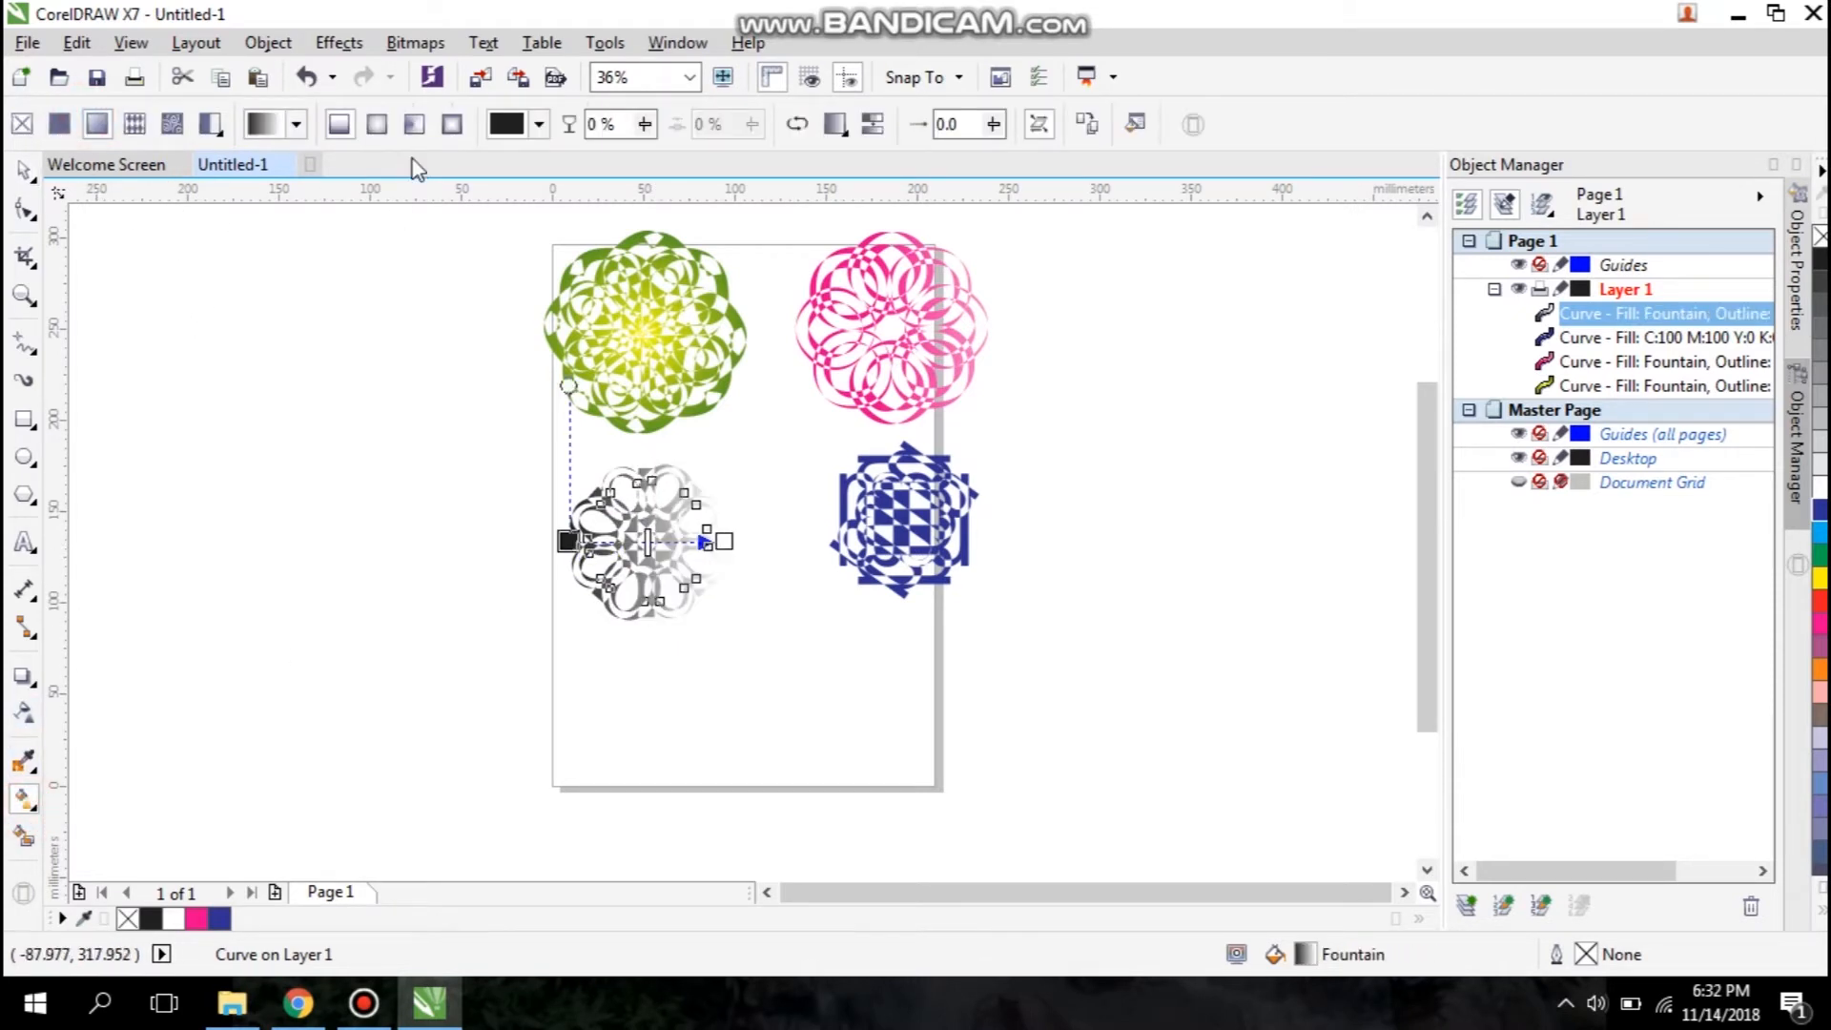
pyautogui.click(449, 124)
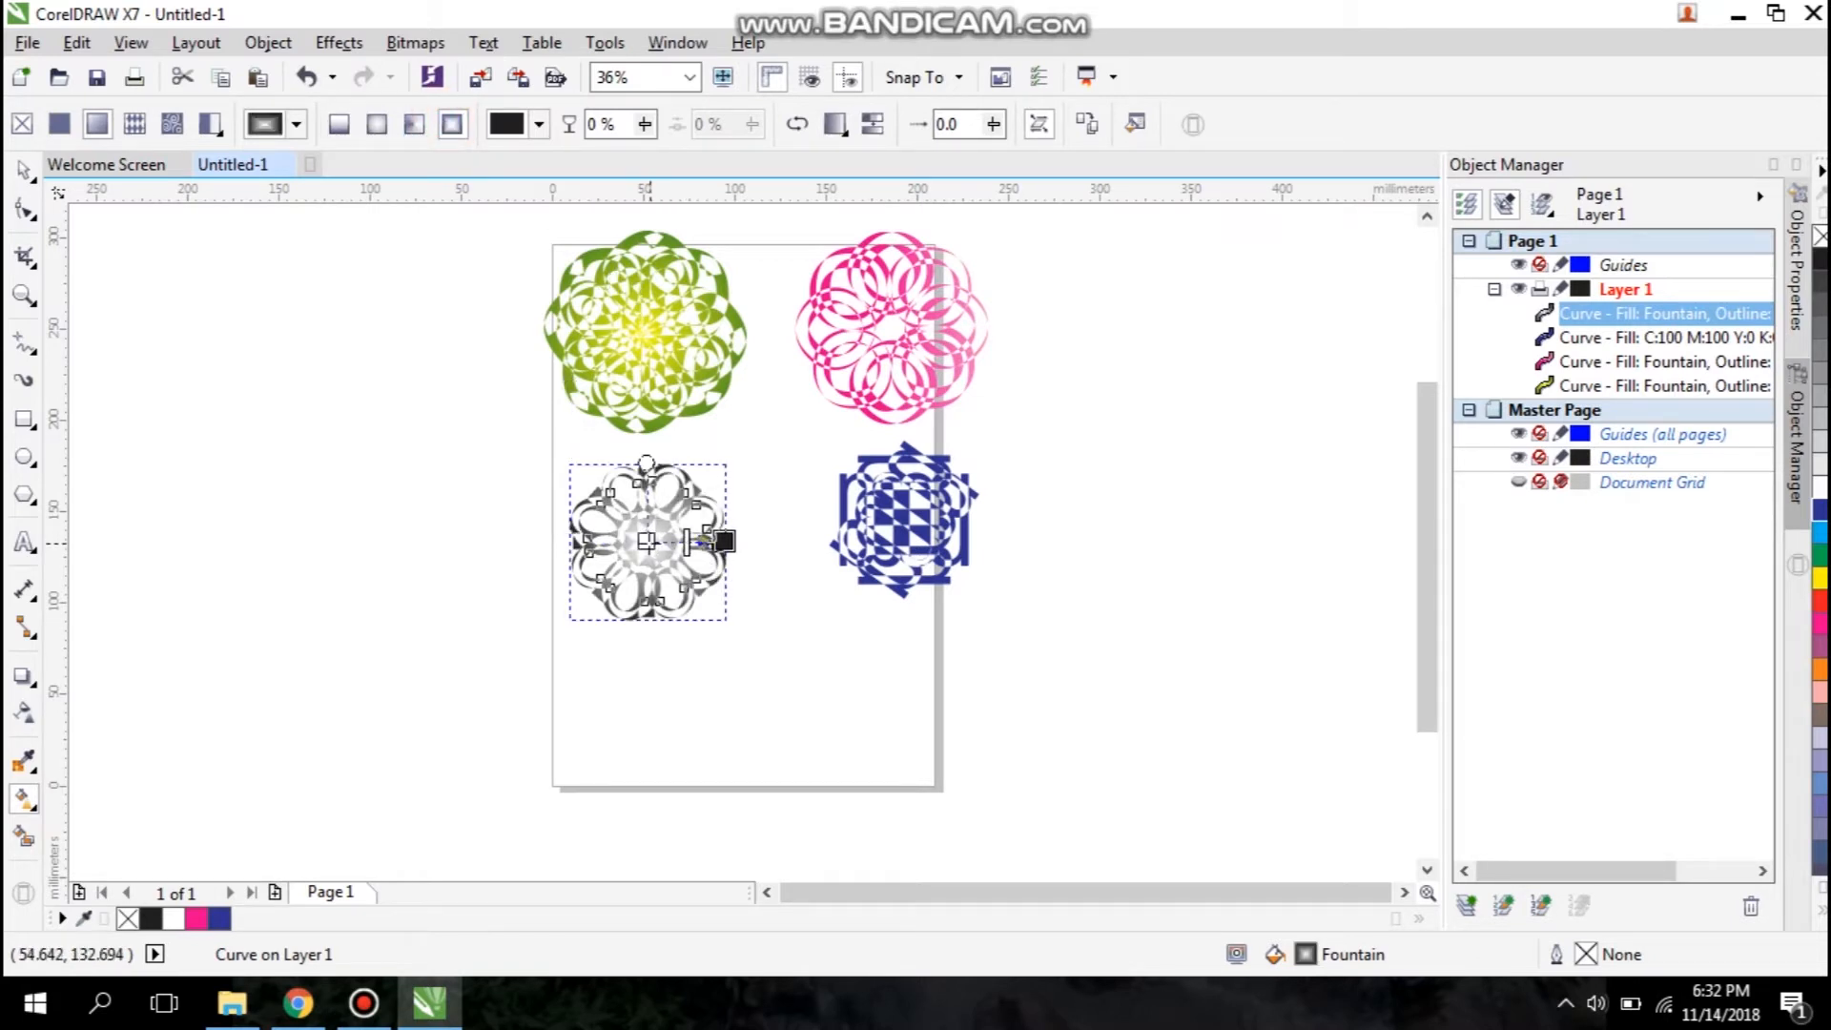
# Step: Recolour the fountain fill's black outer node to light blue (C71 M2 Y2 K0)
pyautogui.click(646, 542)
pyautogui.click(677, 583)
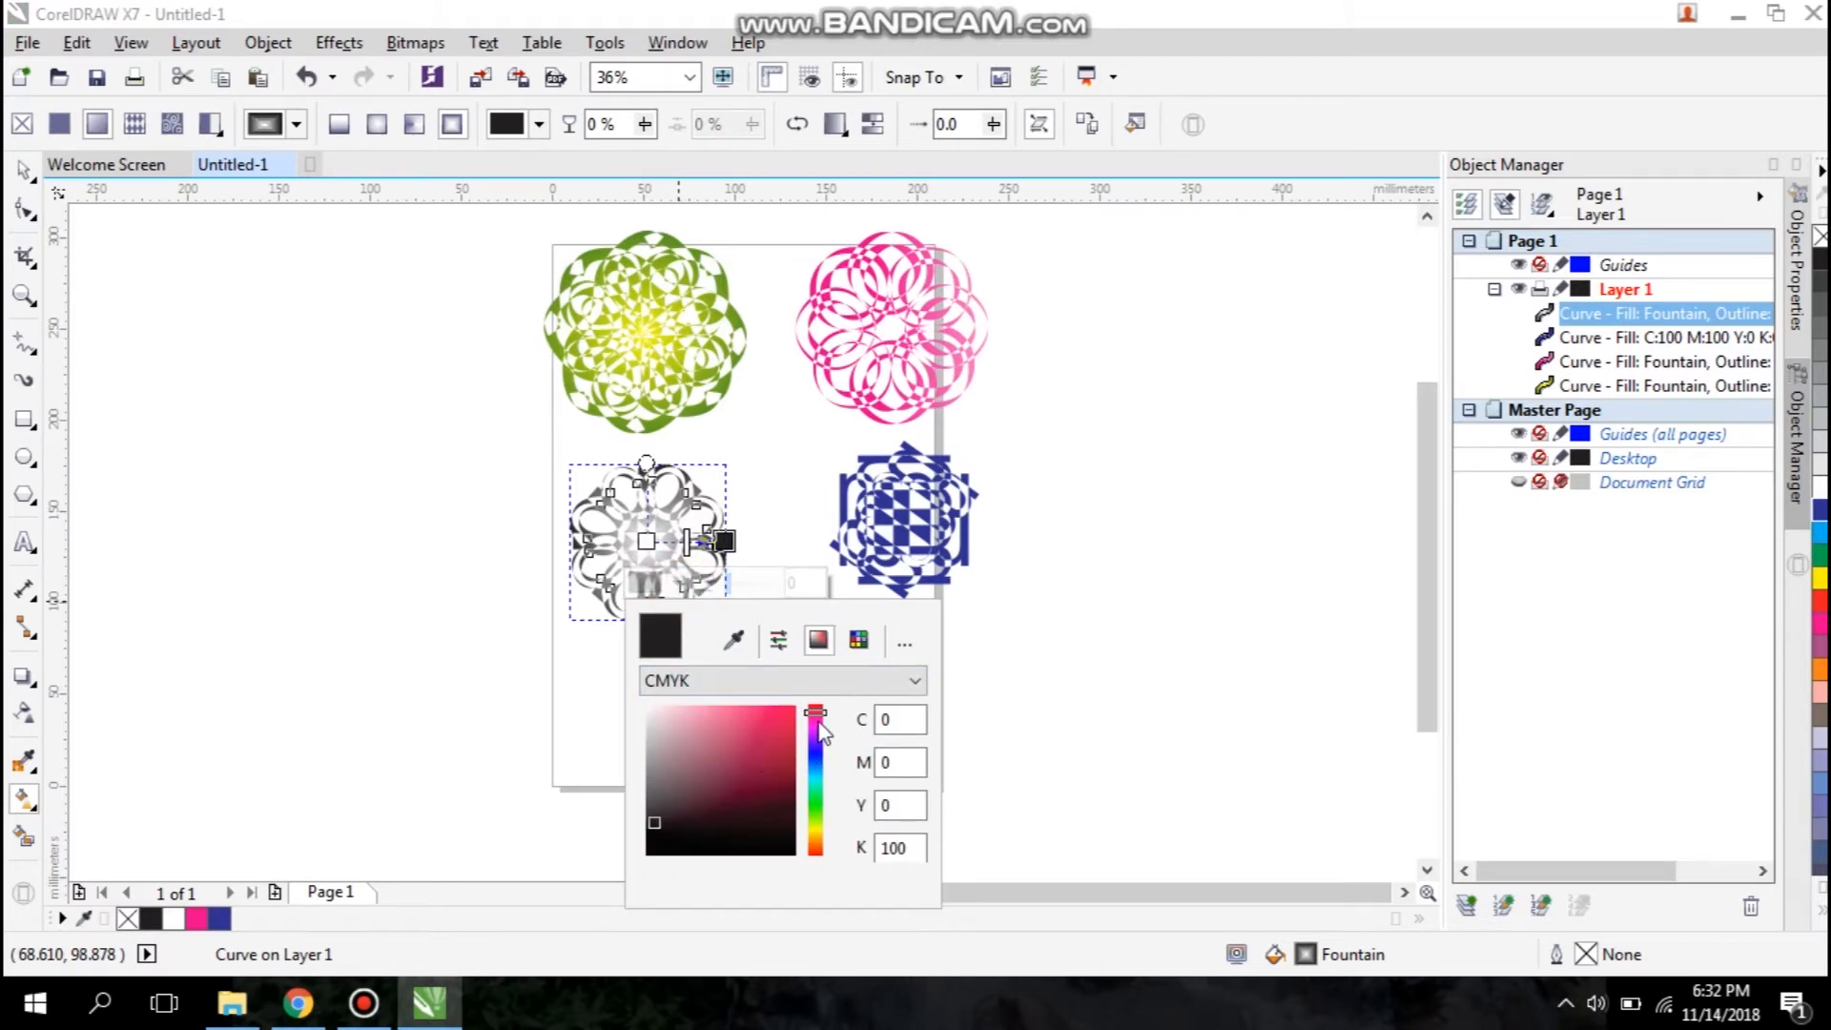
pyautogui.moveTo(818, 722); pyautogui.dragTo(815, 773)
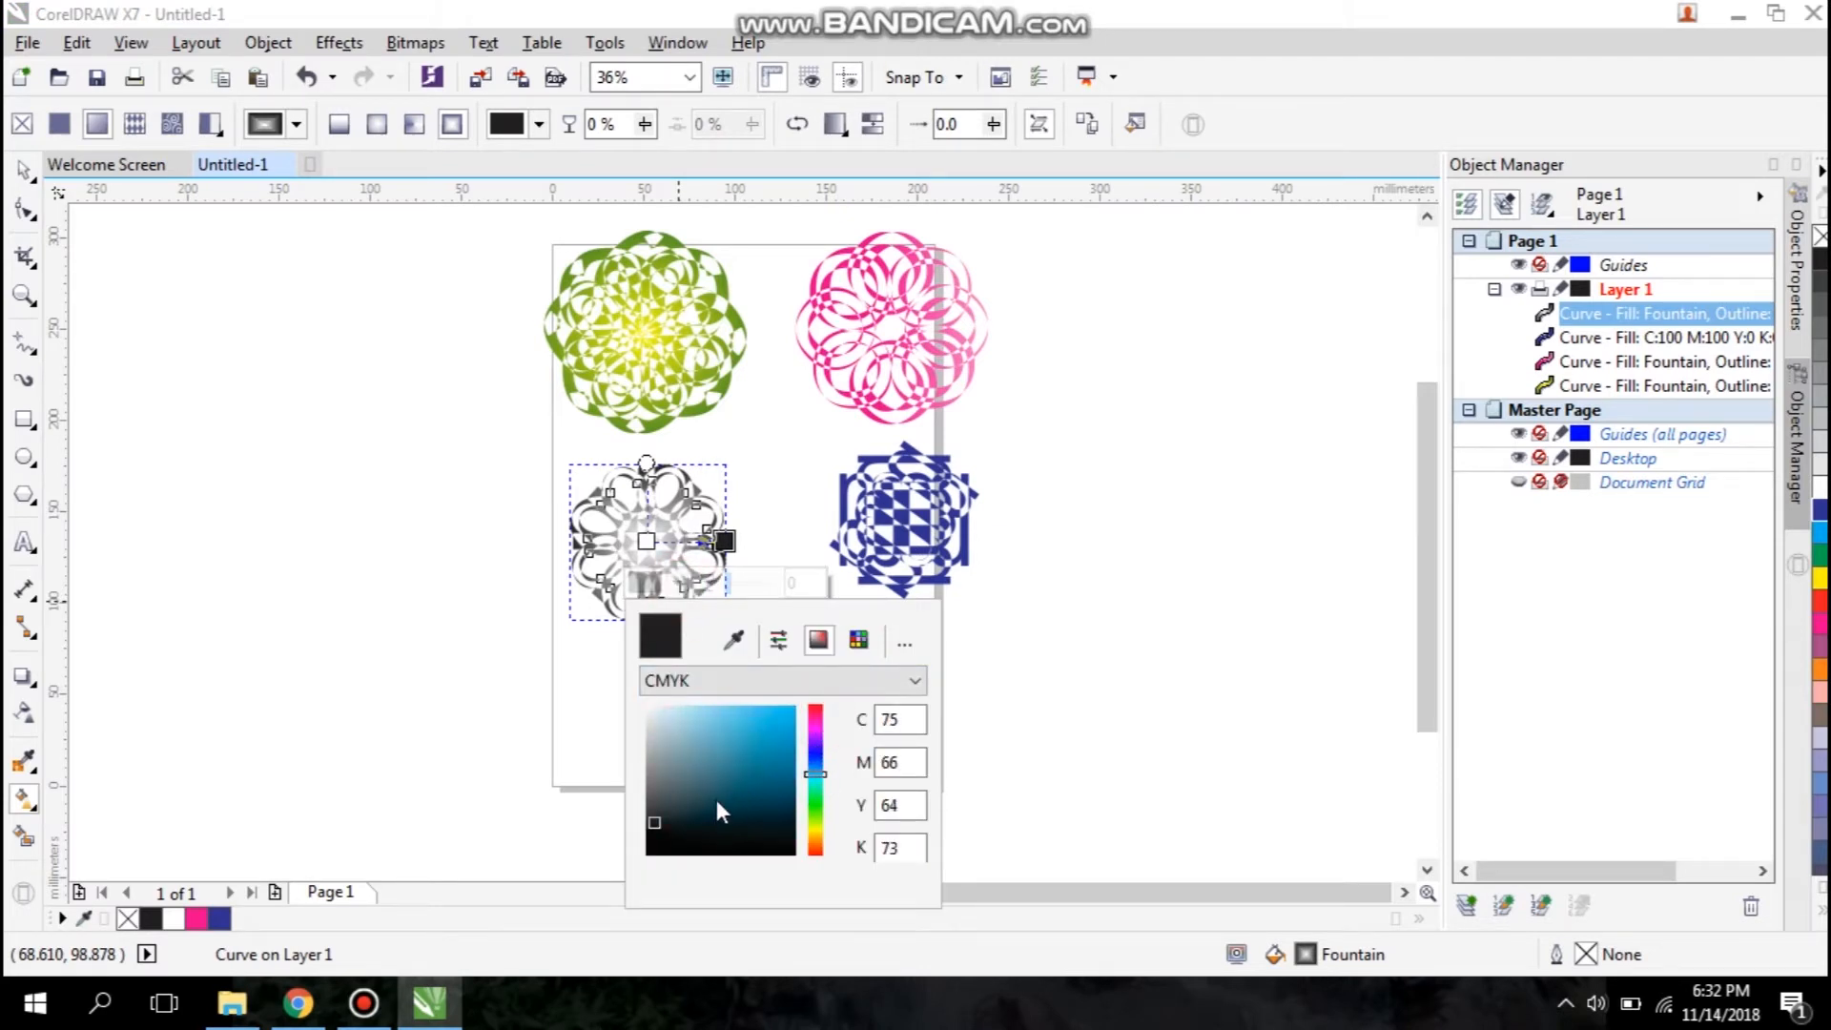
pyautogui.moveTo(655, 819)
pyautogui.mouseDown()
pyautogui.moveTo(768, 758)
pyautogui.moveTo(797, 717)
pyautogui.mouseUp()
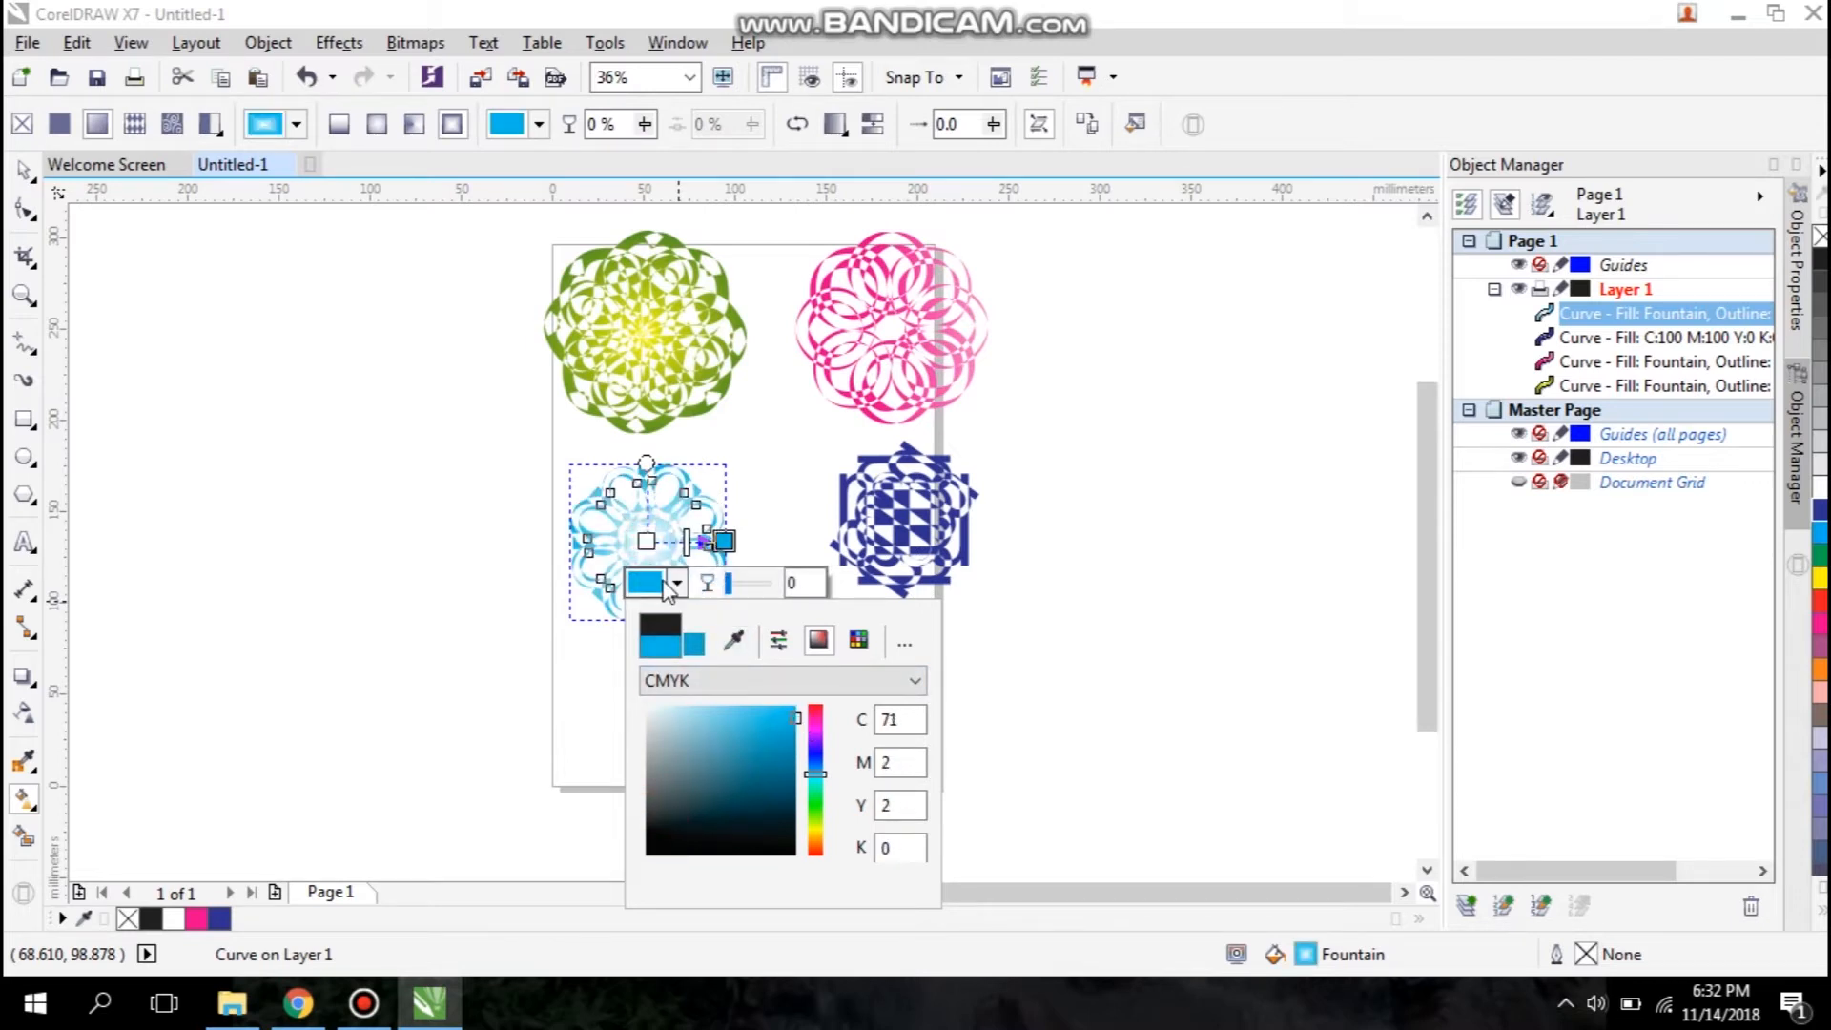
pyautogui.click(724, 542)
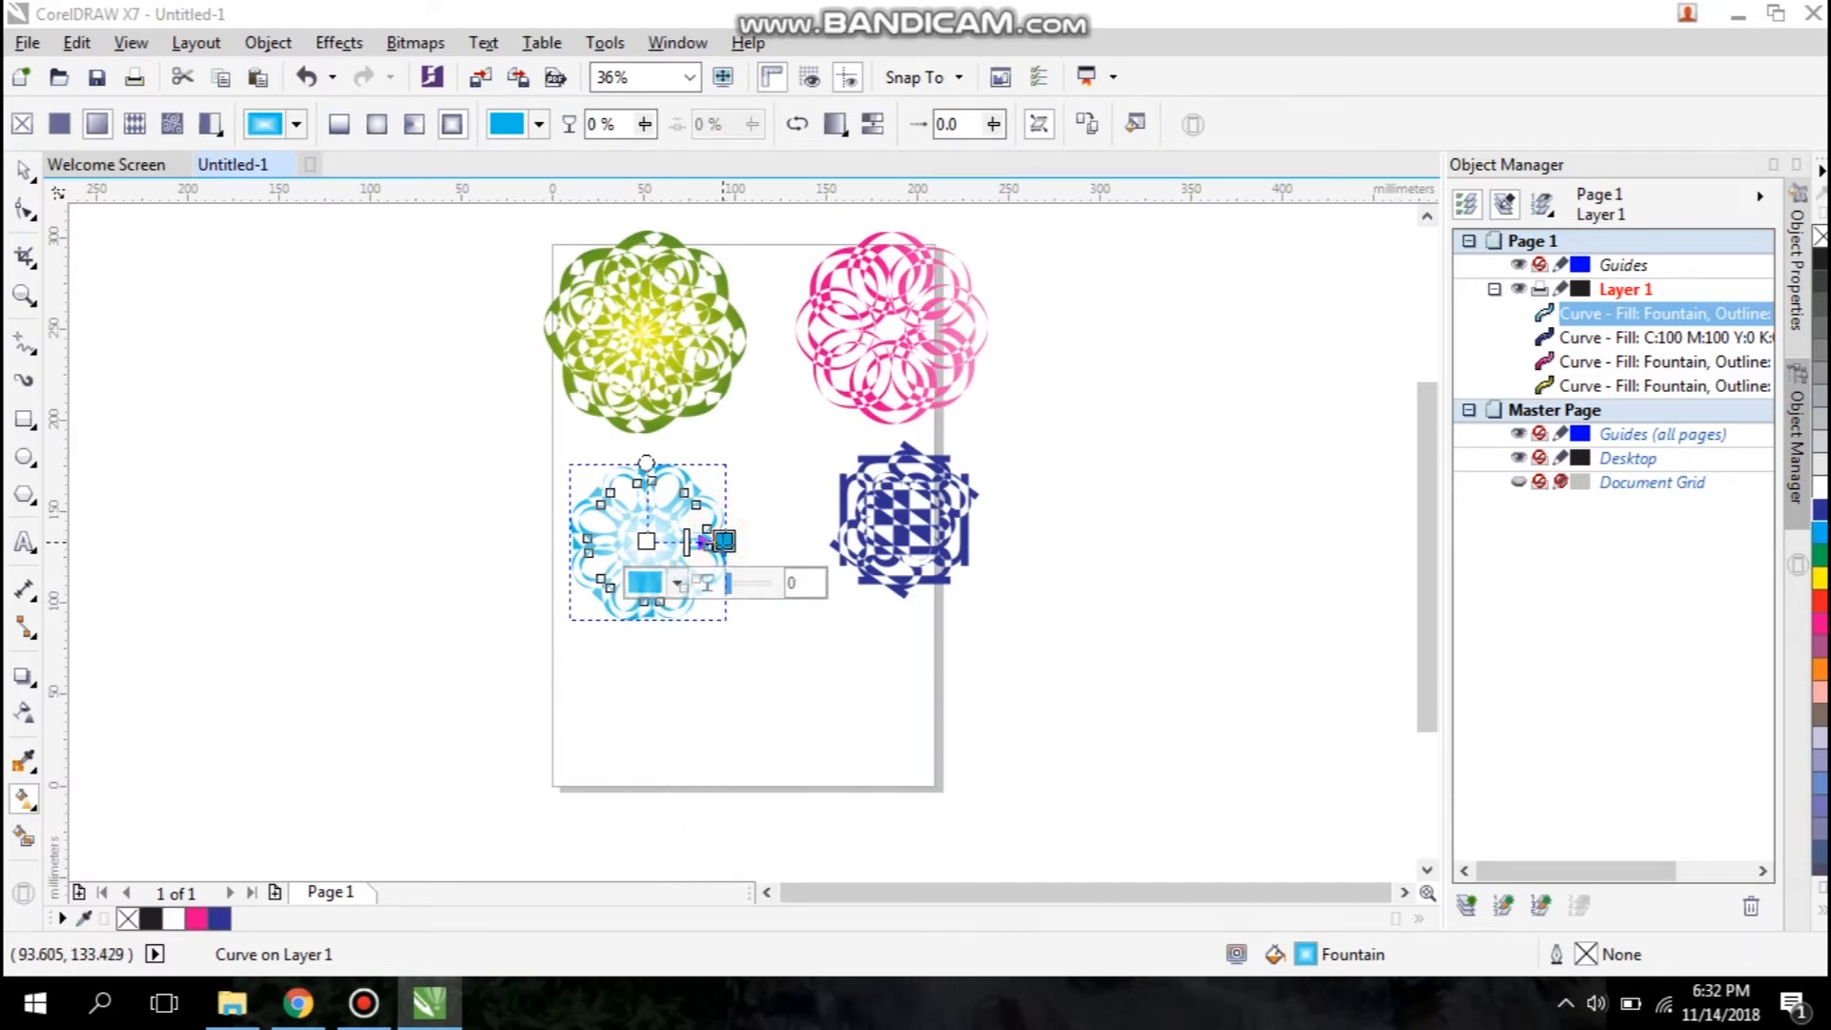
# Step: Move the gradient's white node off the page below and left of the ornament, and its blue node inside the ornament near the centre
pyautogui.moveTo(657, 543); pyautogui.dragTo(505, 625)
pyautogui.moveTo(725, 542); pyautogui.dragTo(674, 544)
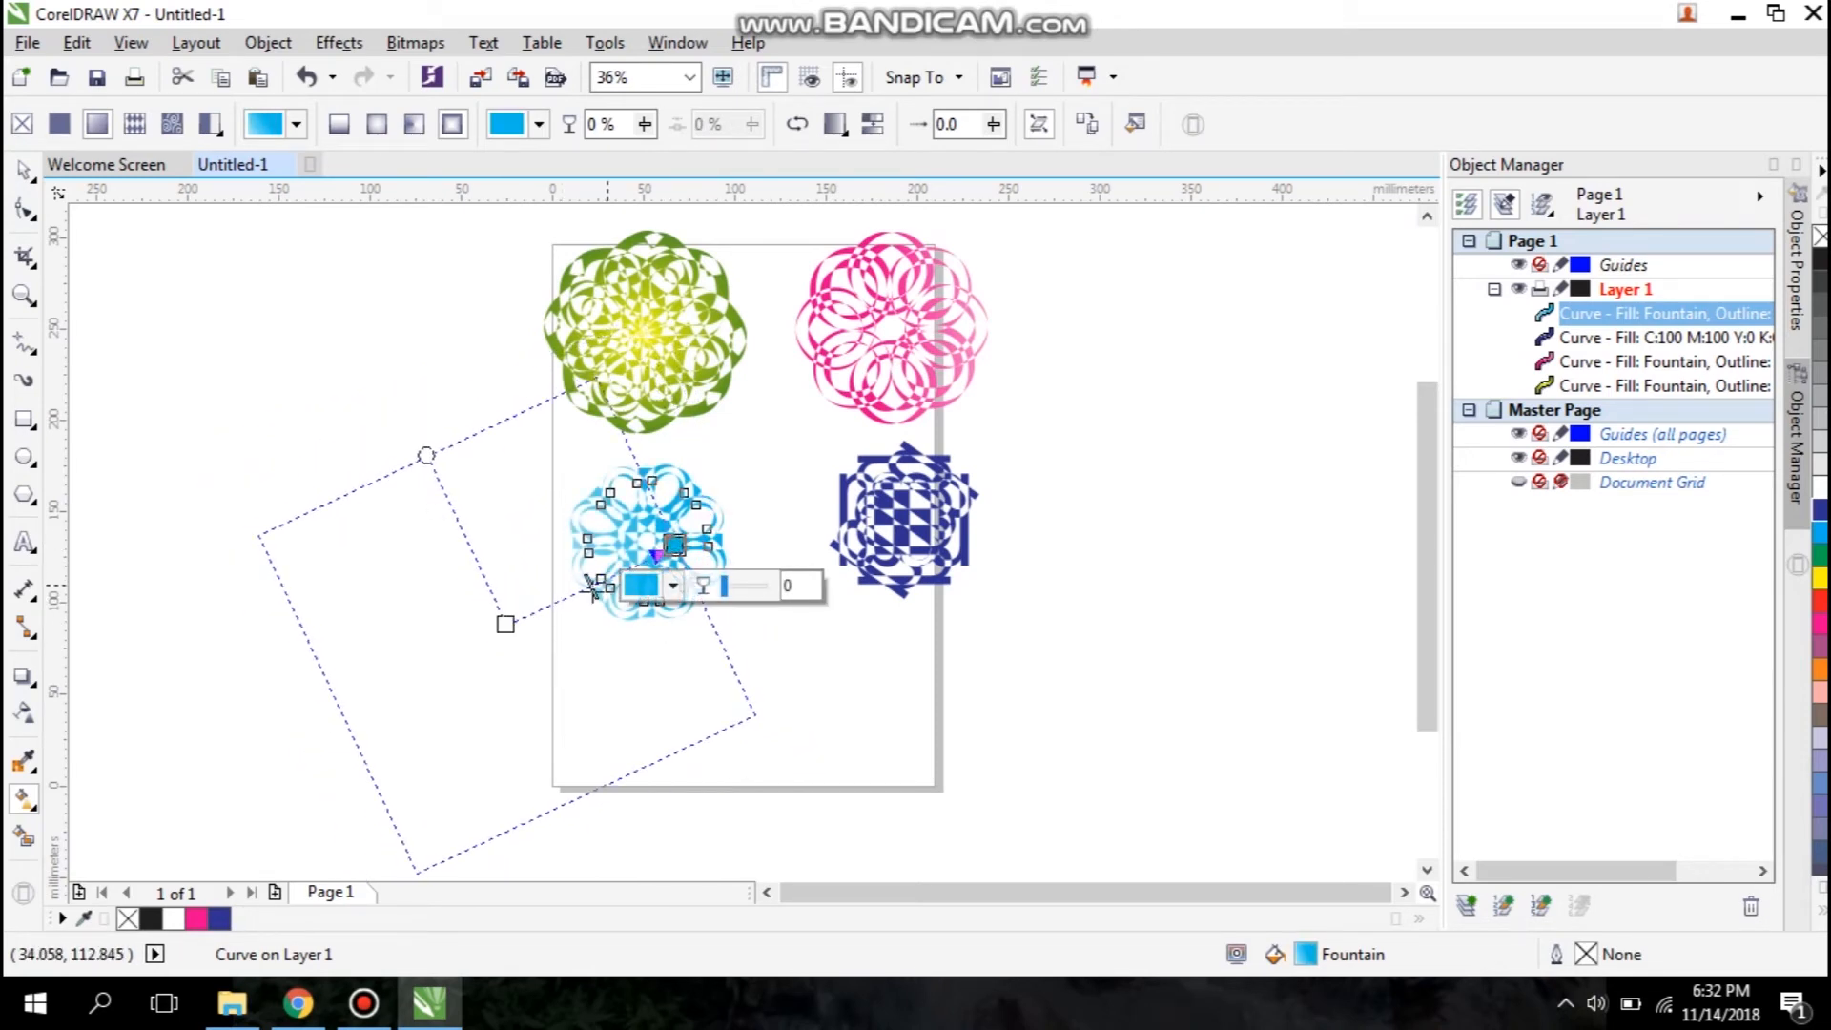
pyautogui.moveTo(506, 626); pyautogui.dragTo(485, 652)
pyautogui.moveTo(677, 546); pyautogui.dragTo(636, 565)
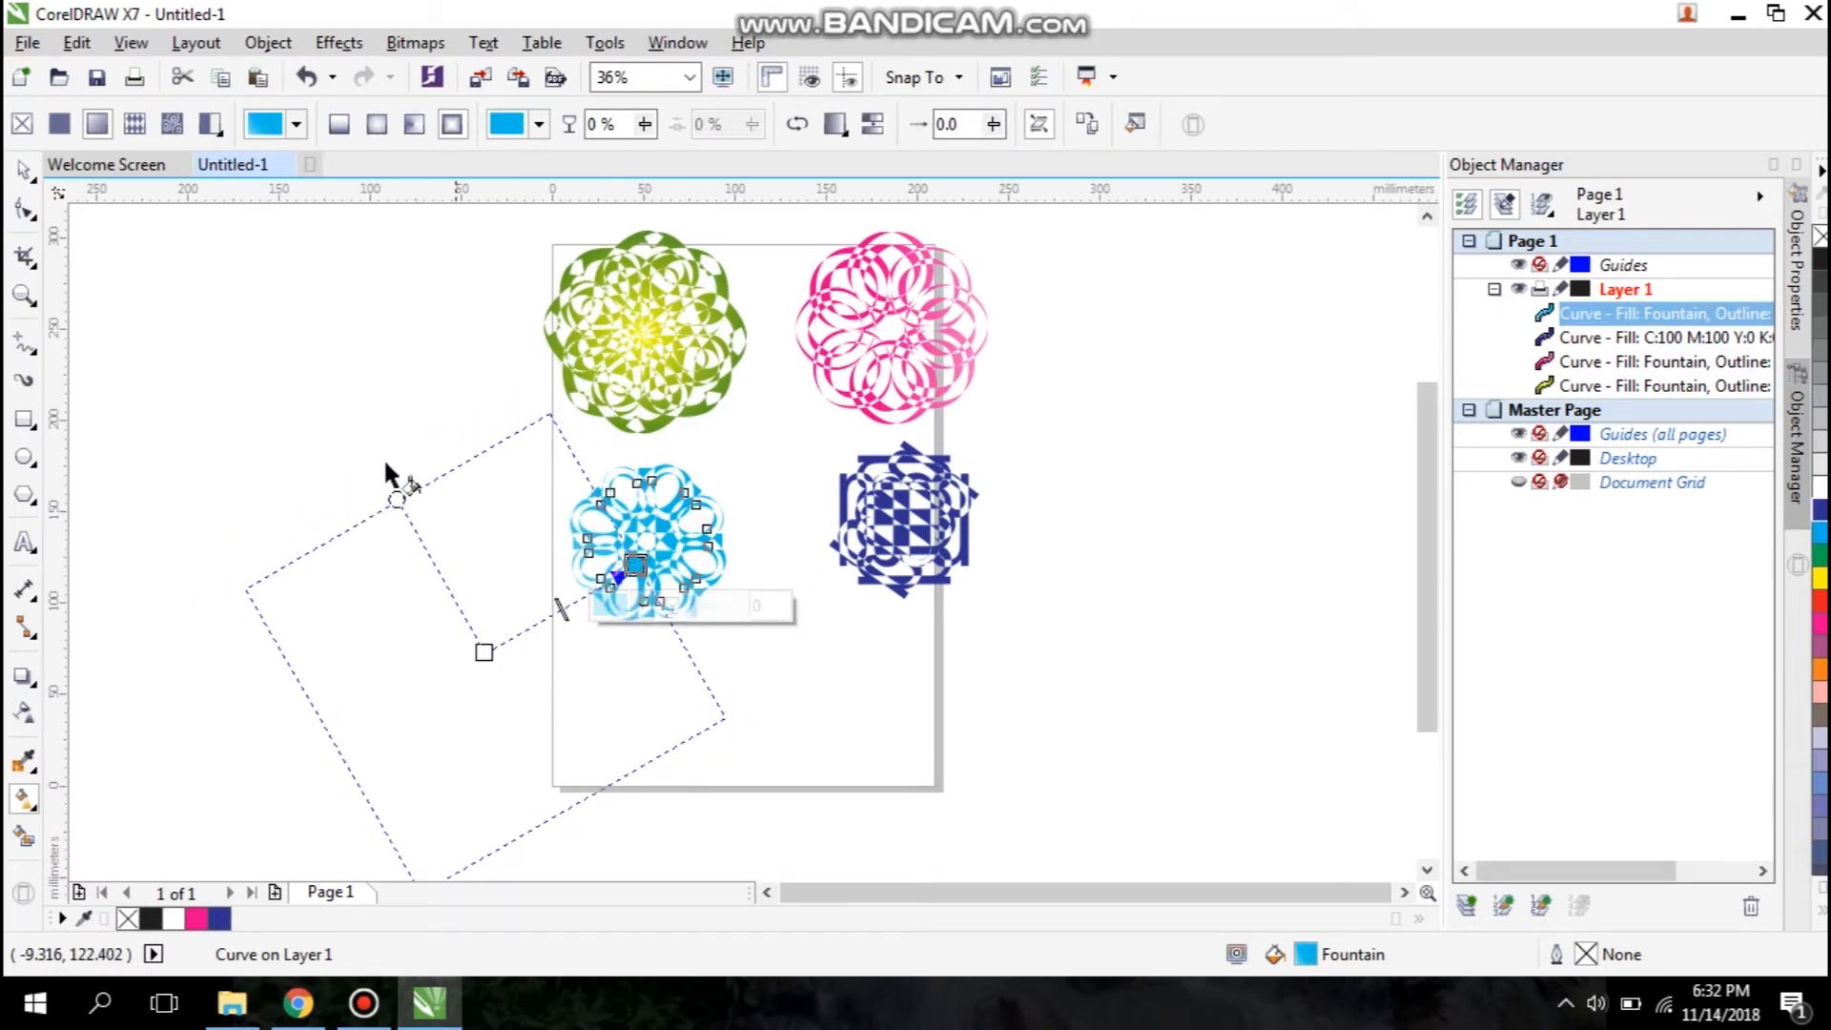
pyautogui.click(24, 174)
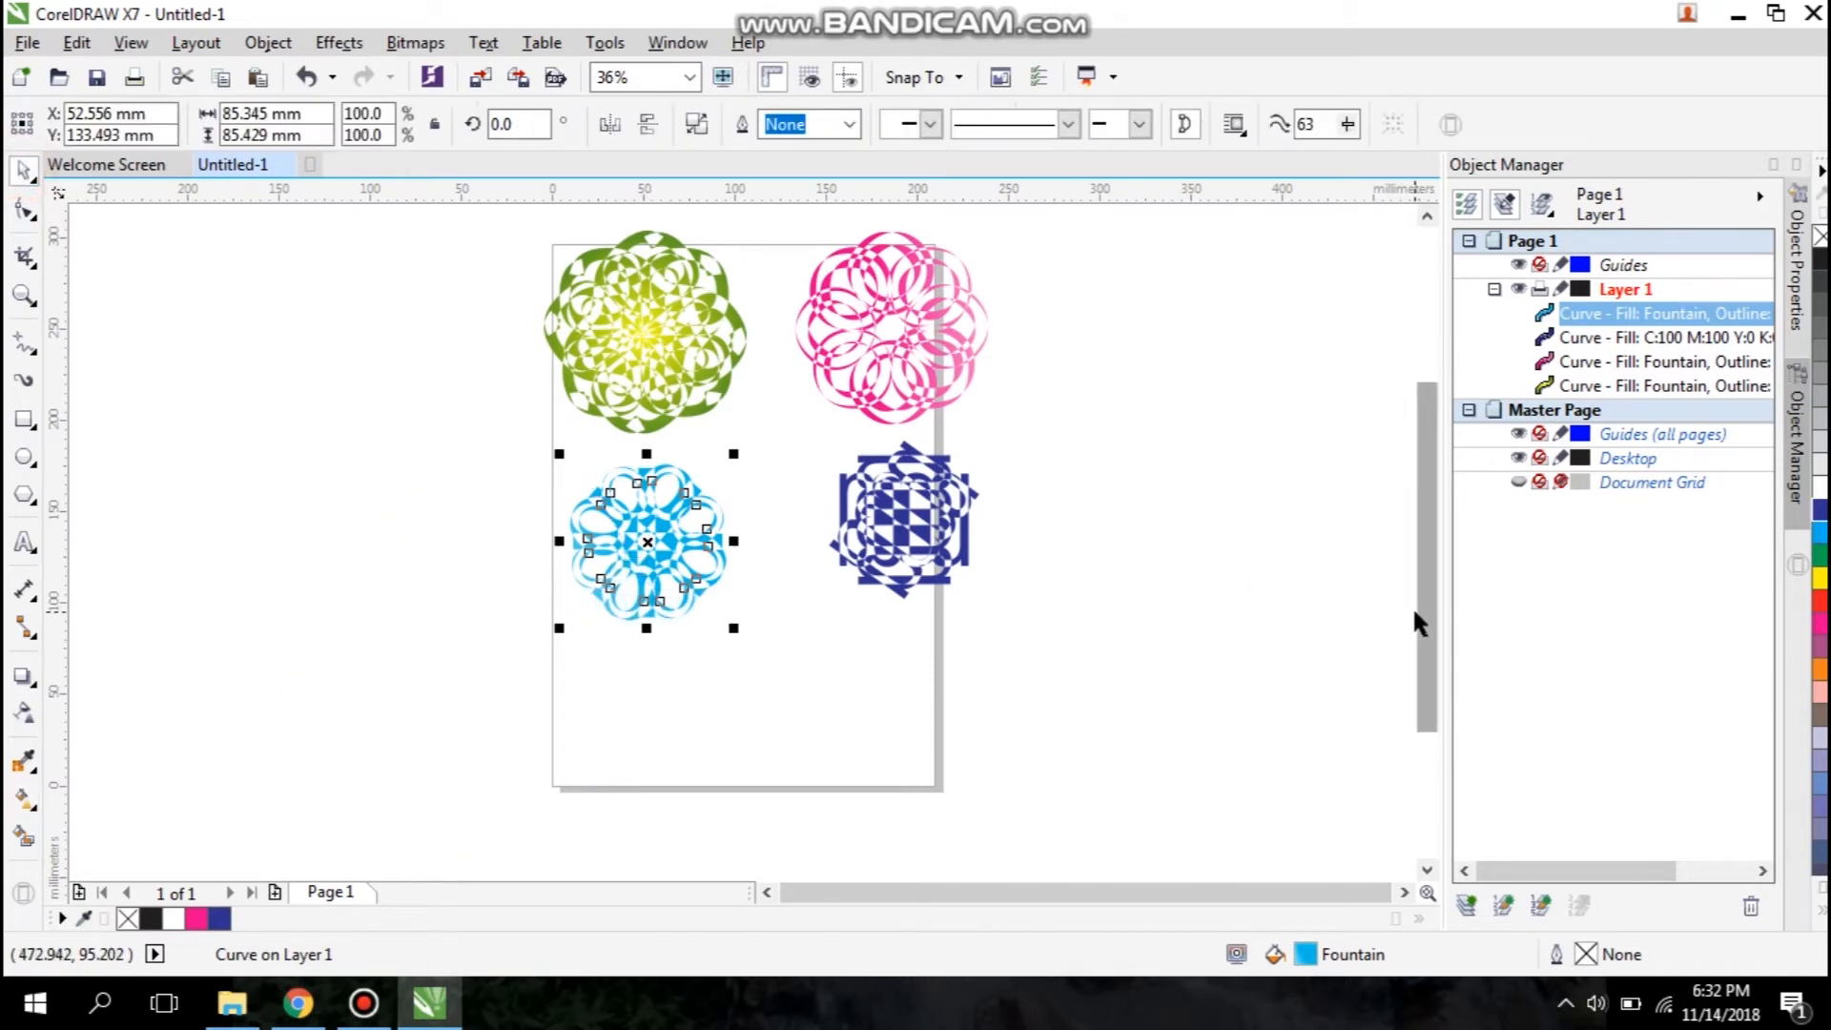
# Step: Enlarge the light-blue ornament and the navy one (to about 115 × 121 mm) and move both to the page's lower part
pyautogui.moveTo(1423, 606)
pyautogui.mouseDown()
pyautogui.moveTo(1427, 621)
pyautogui.moveTo(1425, 589)
pyautogui.mouseUp()
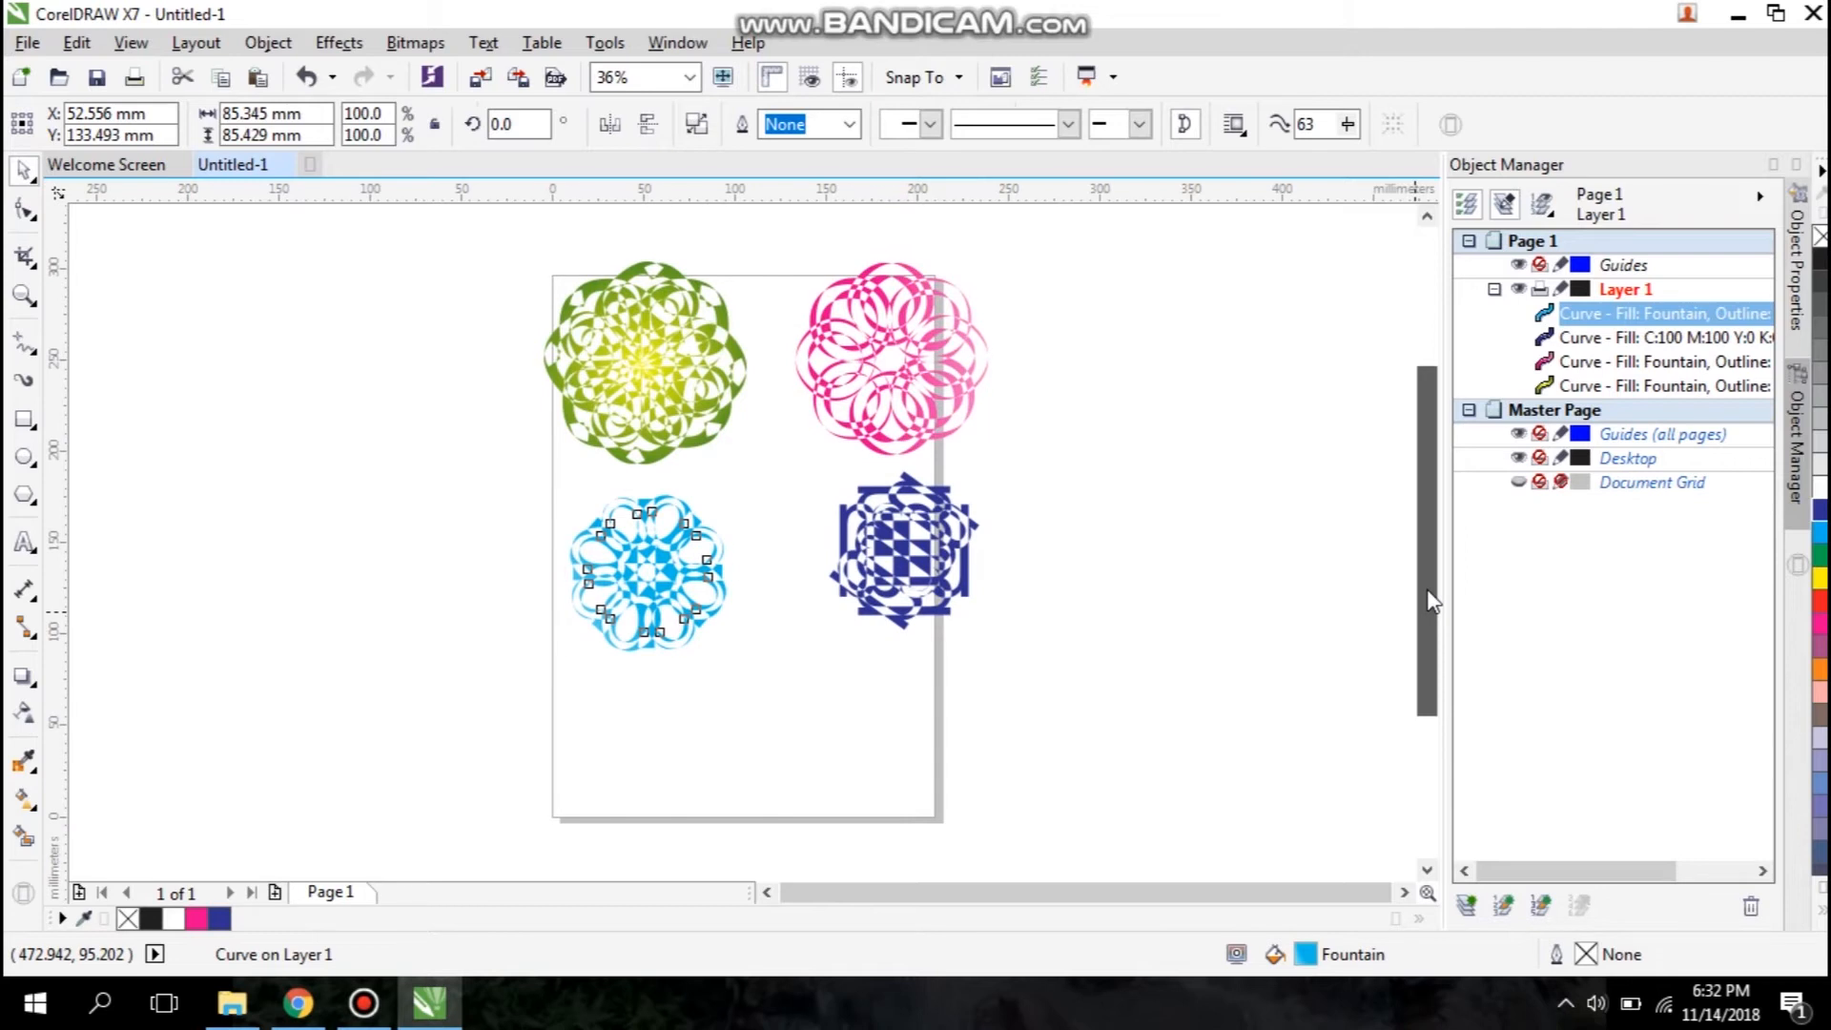
pyautogui.moveTo(559, 658); pyautogui.dragTo(534, 683)
pyautogui.moveTo(650, 575); pyautogui.dragTo(655, 689)
pyautogui.click(914, 558)
pyautogui.moveTo(813, 638); pyautogui.dragTo(789, 669)
pyautogui.moveTo(901, 562); pyautogui.dragTo(897, 697)
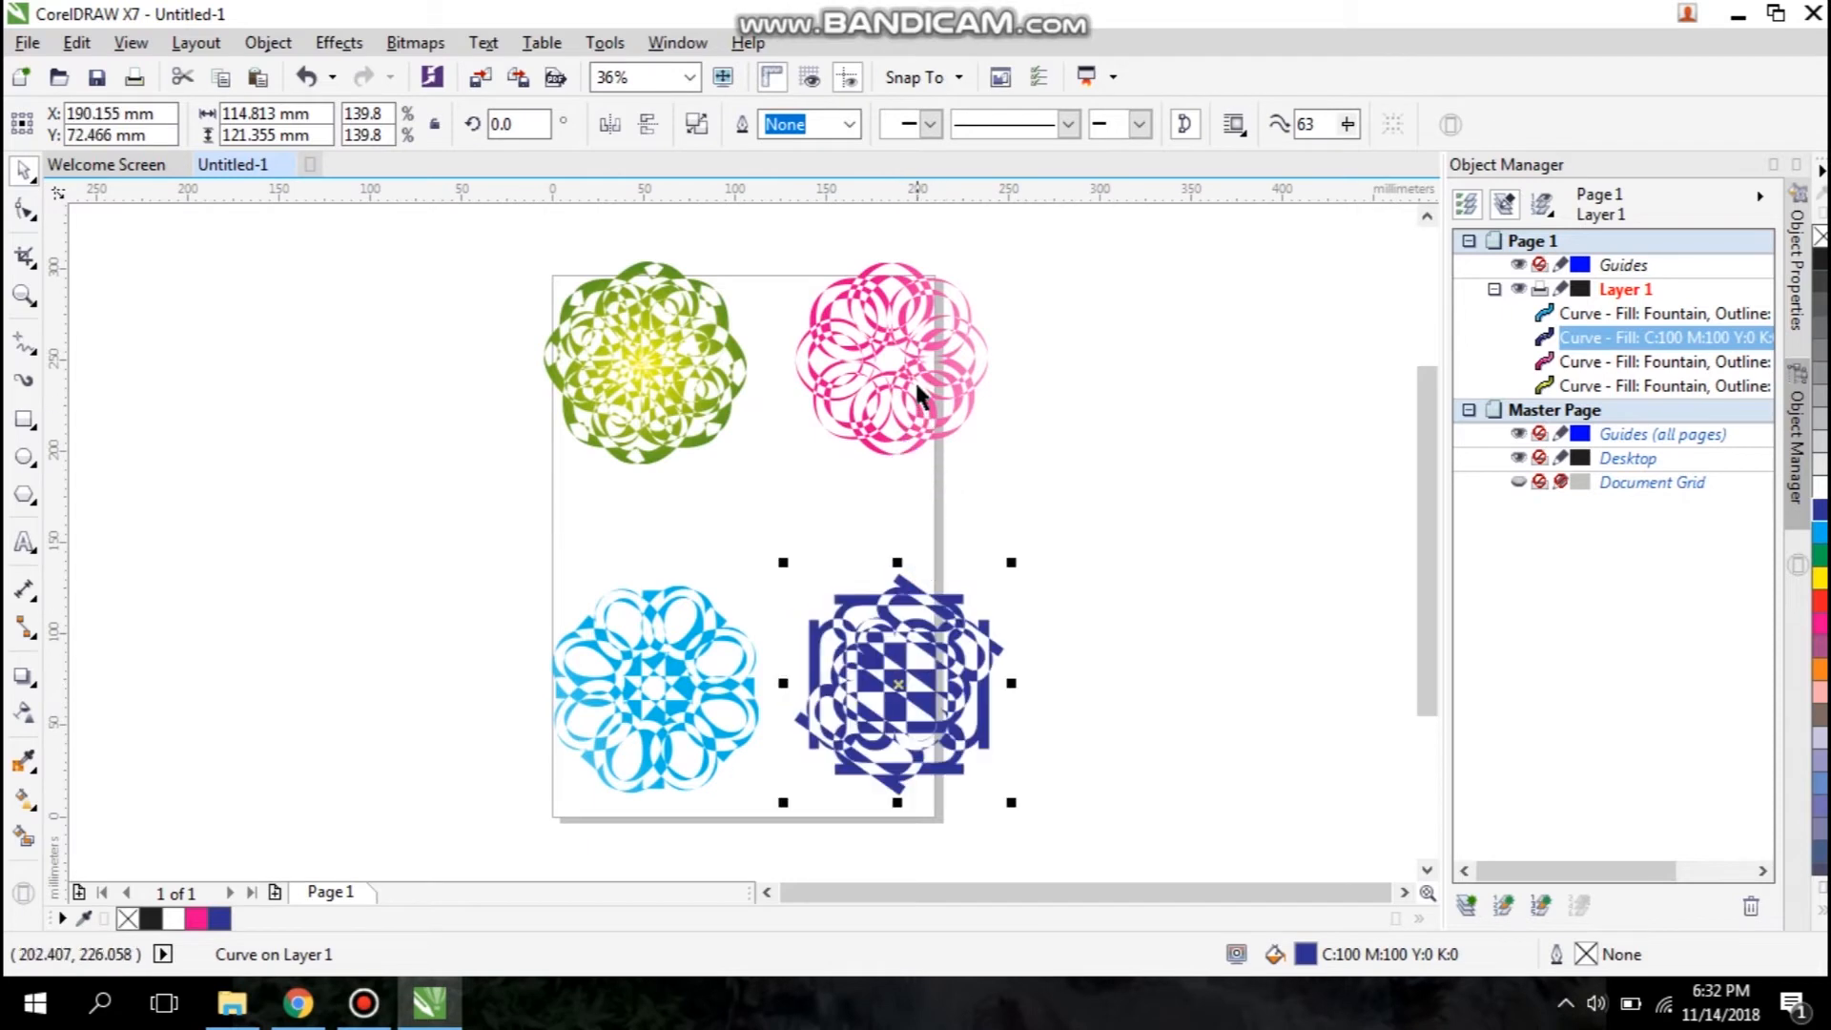
# Step: Move the magenta and green rosettes down, close above the navy and light-blue ornaments
pyautogui.click(913, 380)
pyautogui.moveTo(894, 370); pyautogui.dragTo(902, 454)
pyautogui.click(672, 370)
pyautogui.moveTo(655, 362); pyautogui.dragTo(661, 447)
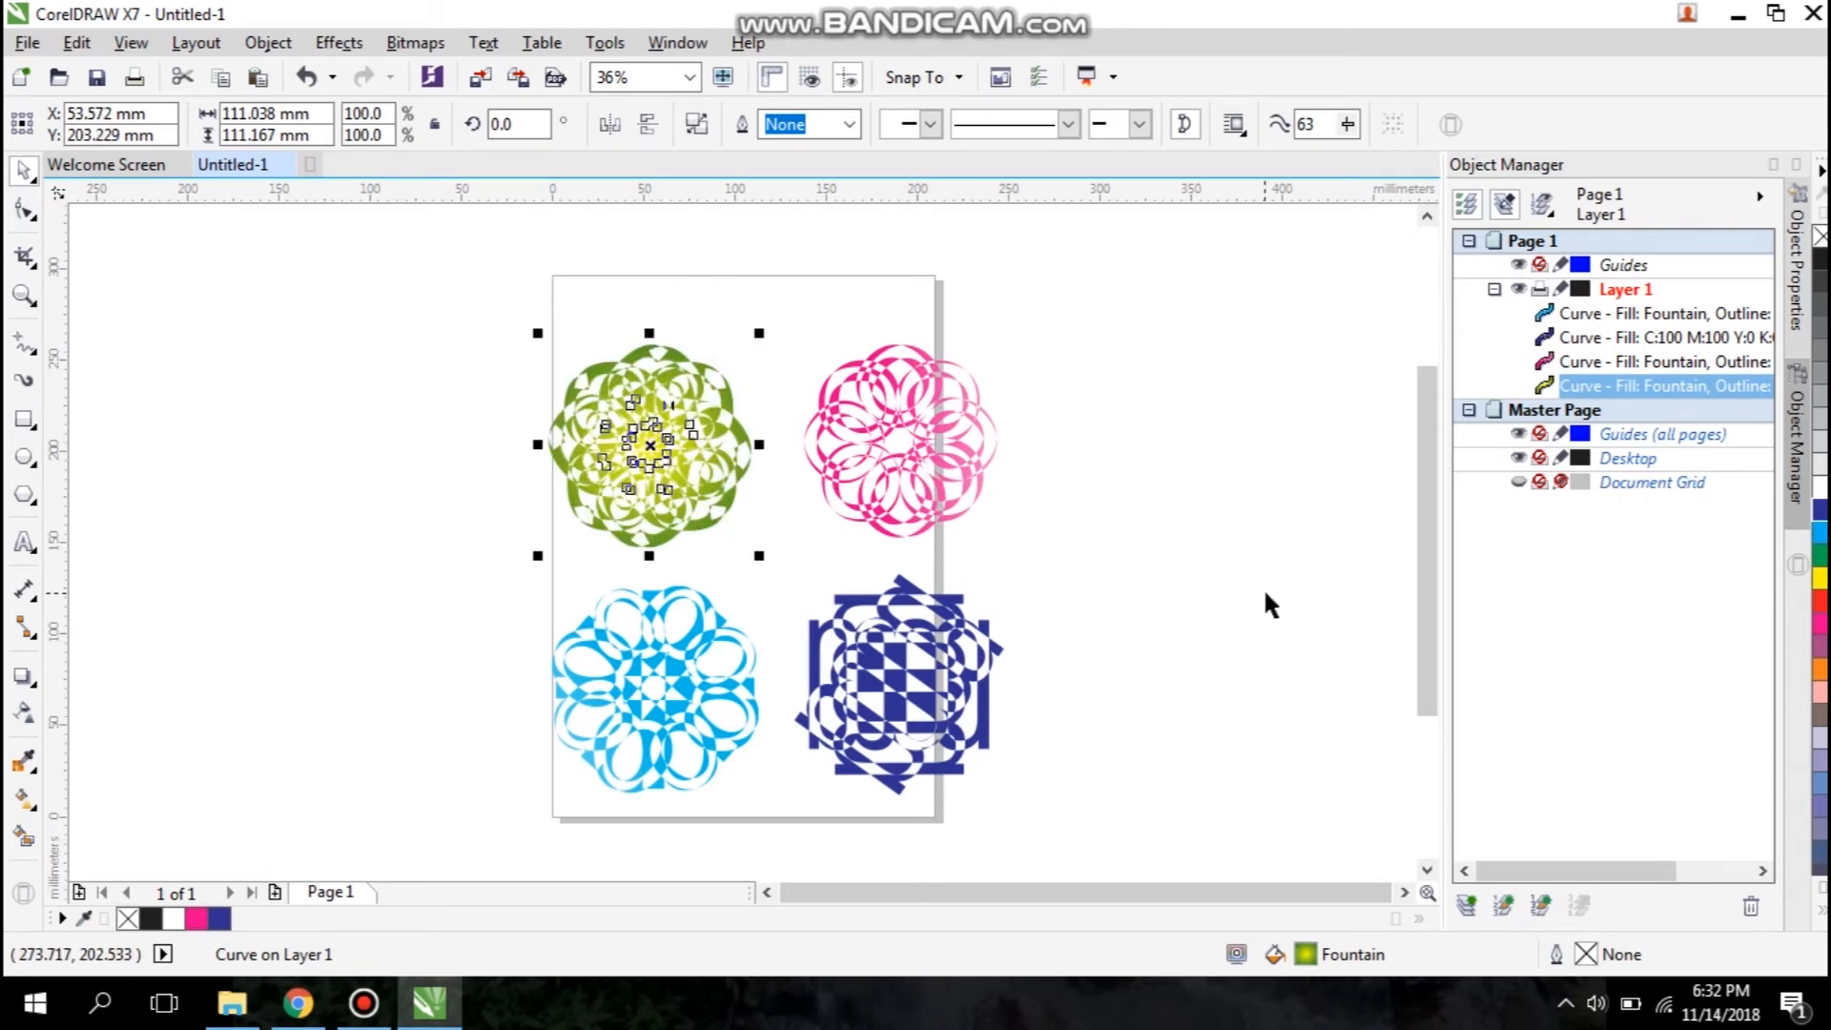
# Step: Draw a polygon about 104 × 114 mm in the empty area left of the page and set it to 7 sides
pyautogui.moveTo(1430, 543); pyautogui.dragTo(1430, 501)
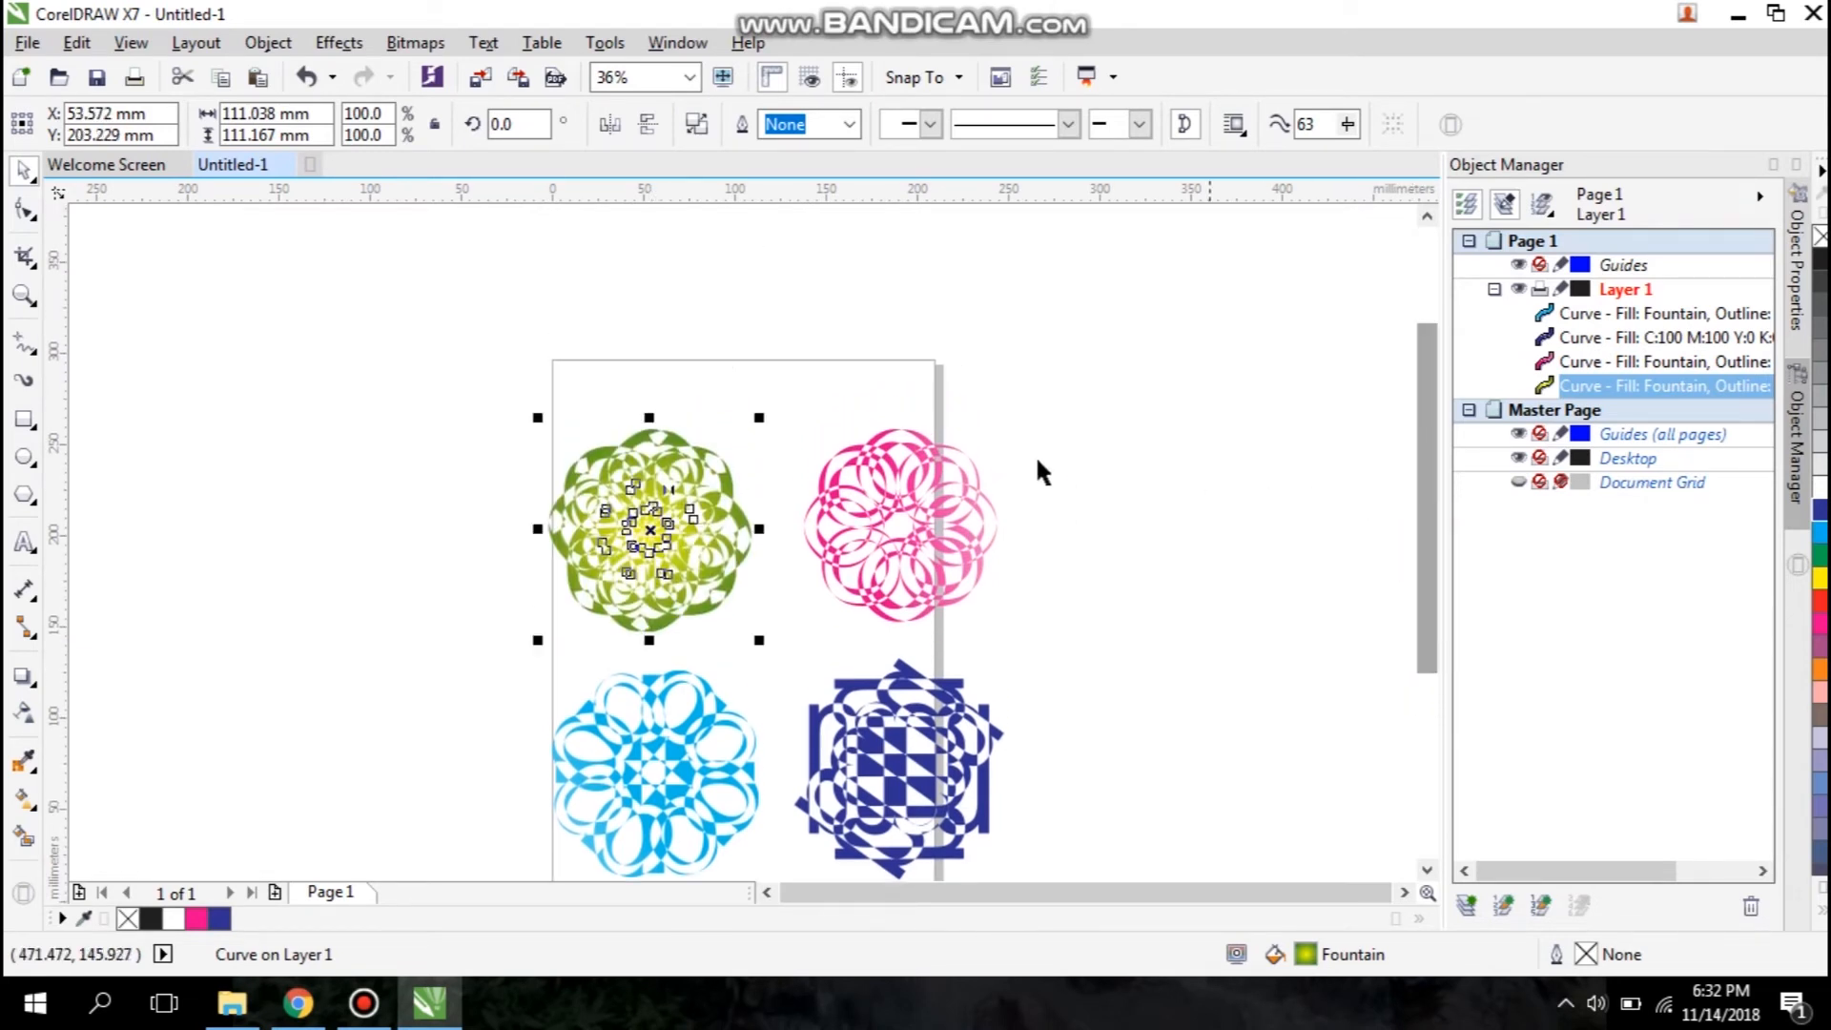
pyautogui.click(28, 493)
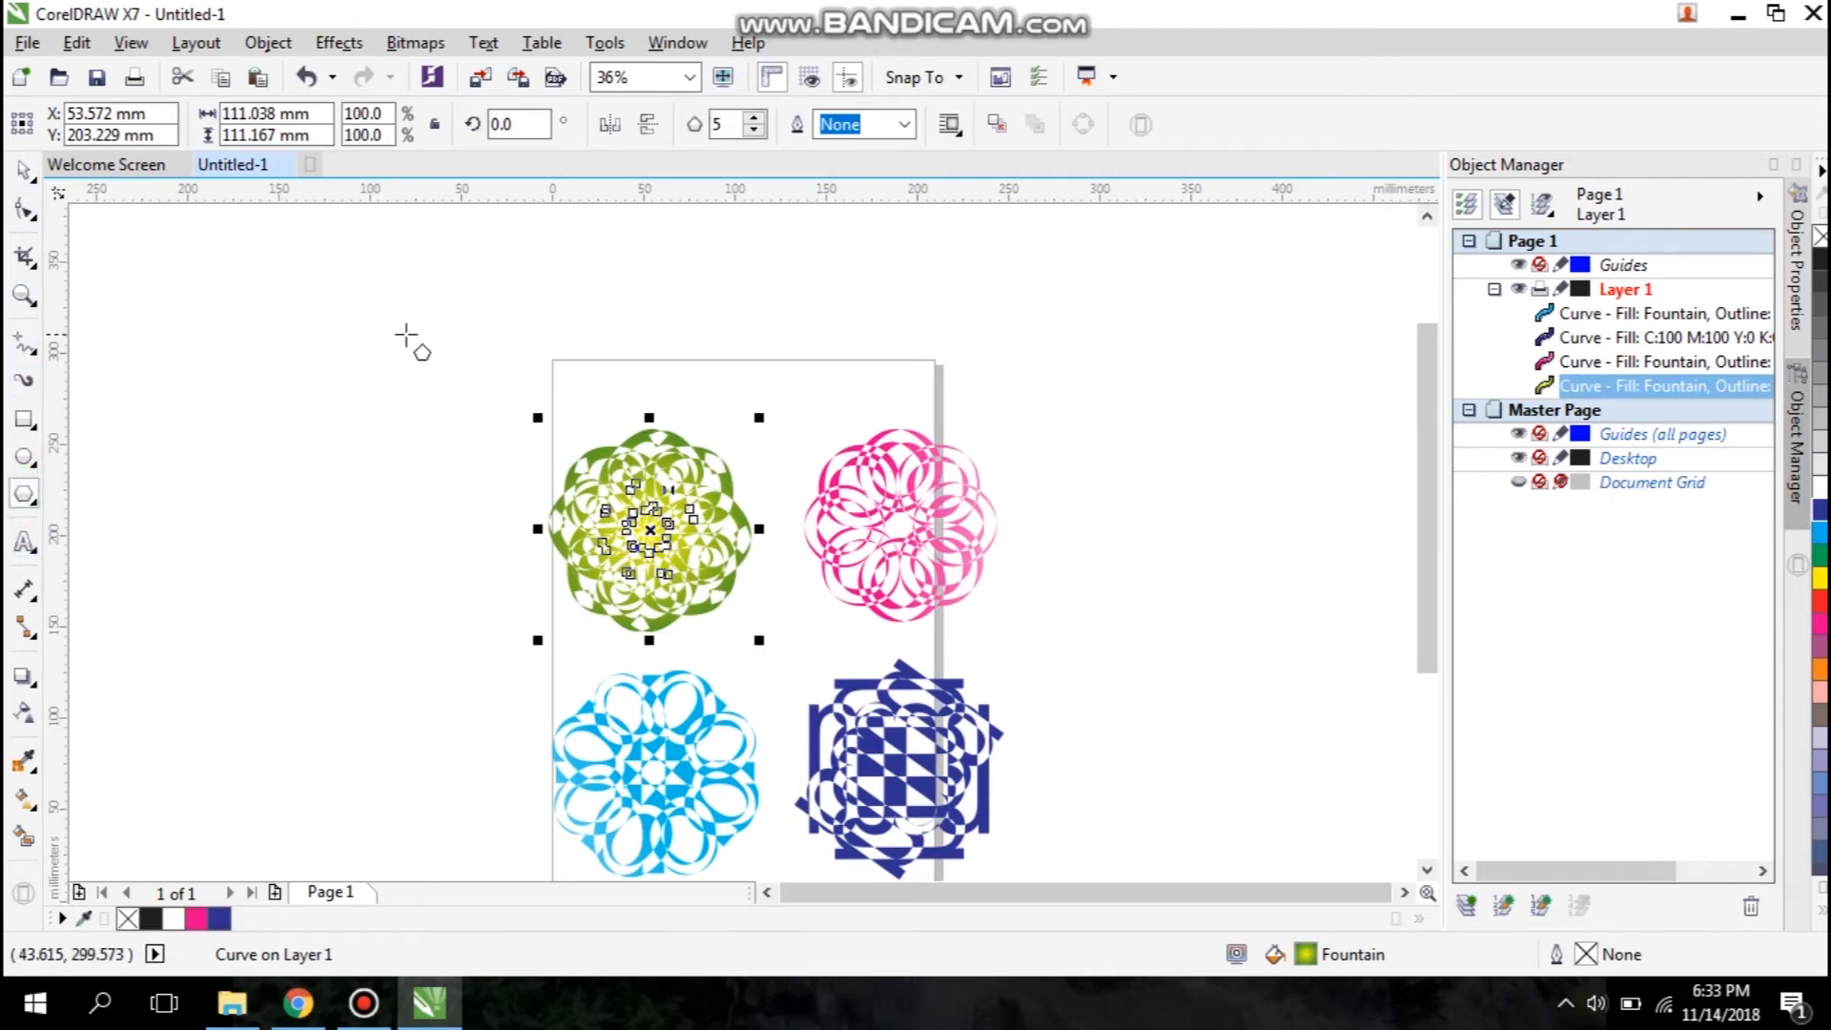
pyautogui.moveTo(219, 348)
pyautogui.mouseDown()
pyautogui.moveTo(306, 413)
pyautogui.moveTo(384, 544)
pyautogui.moveTo(413, 556)
pyautogui.moveTo(405, 535)
pyautogui.mouseUp()
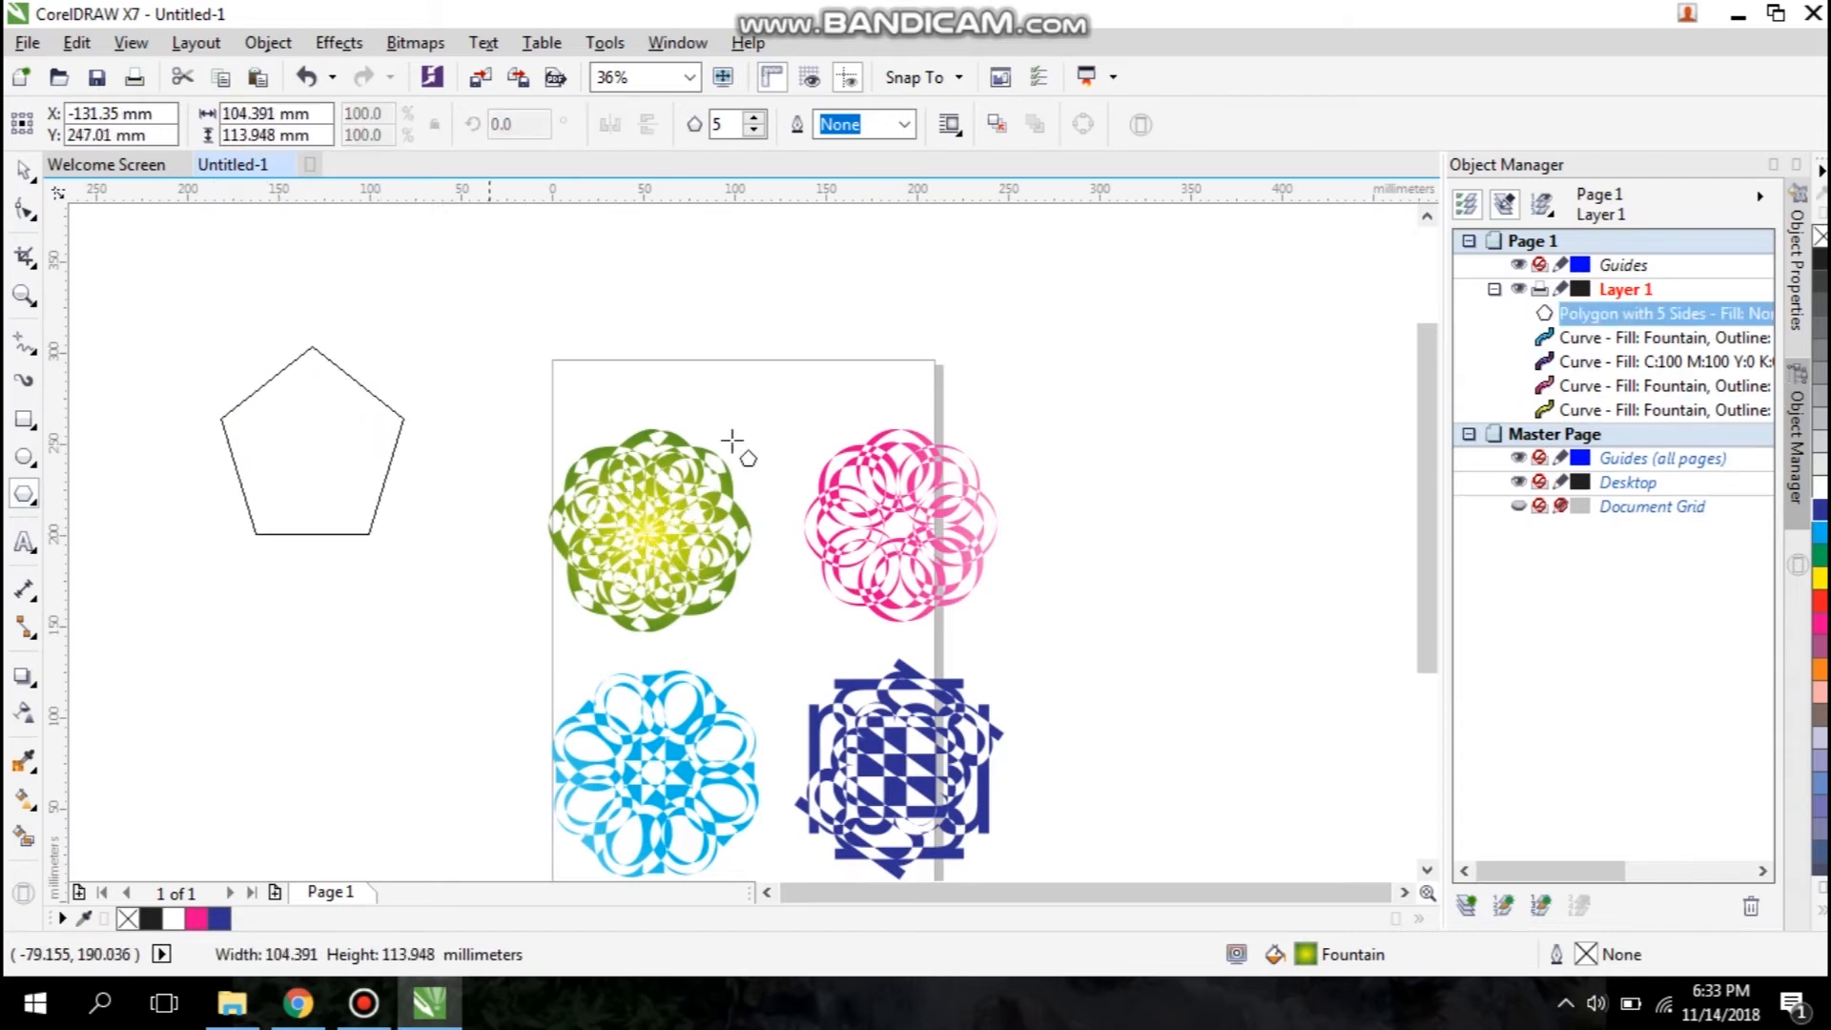
pyautogui.click(753, 114)
pyautogui.click(754, 114)
pyautogui.click(754, 115)
pyautogui.click(754, 132)
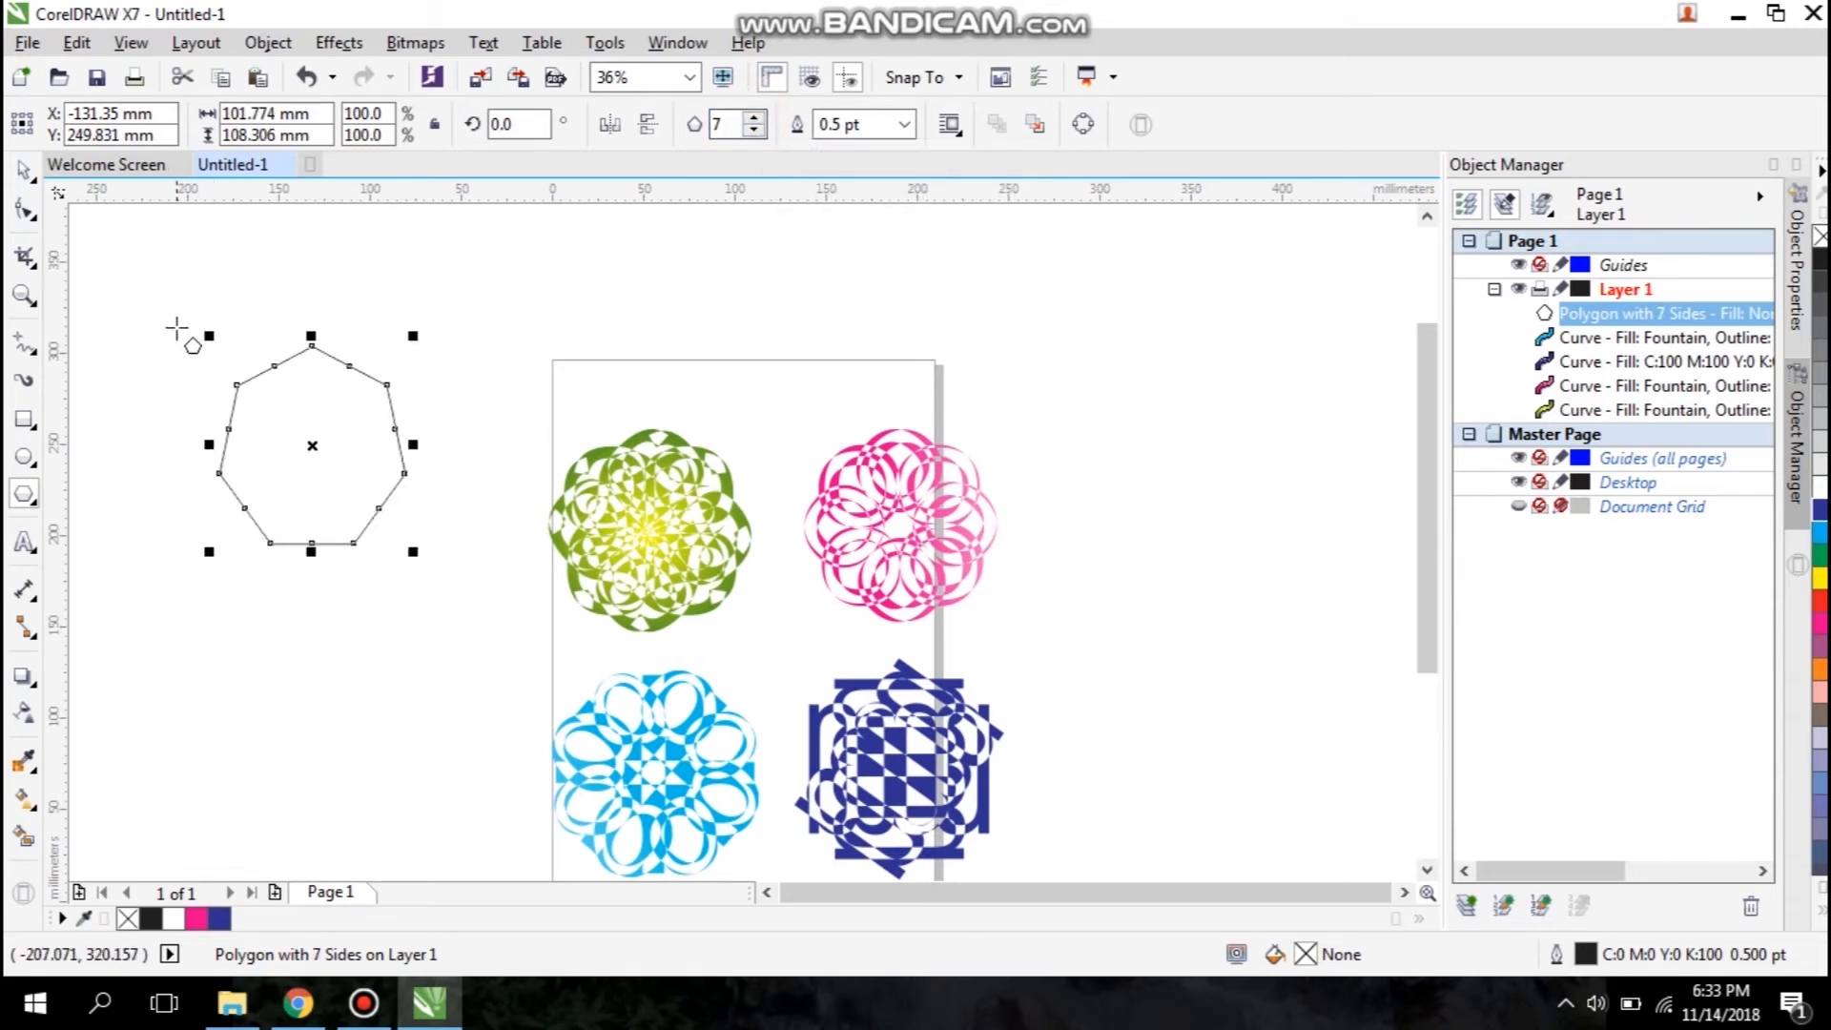
# Step: Convert the polygon's sides to curves and pull a side's midpoint node inward to shape a wavy seven-pointed star
pyautogui.click(25, 172)
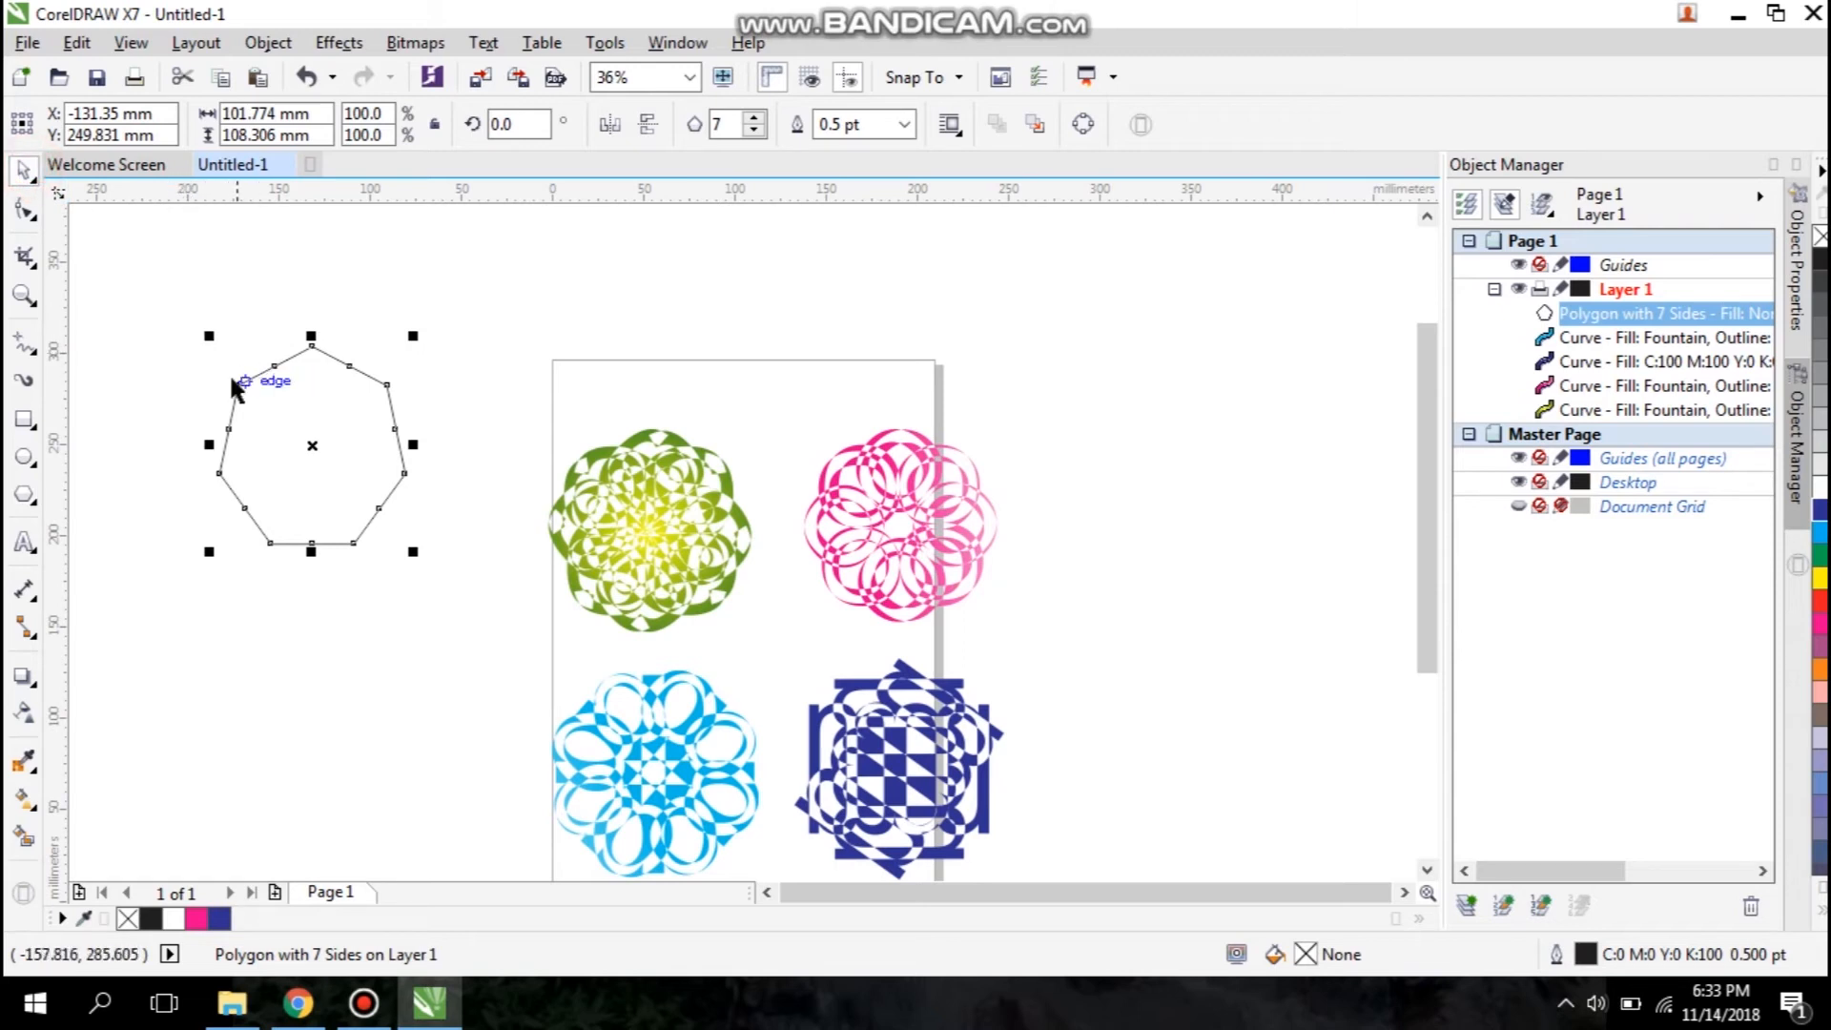
pyautogui.click(25, 210)
pyautogui.rightClick(274, 366)
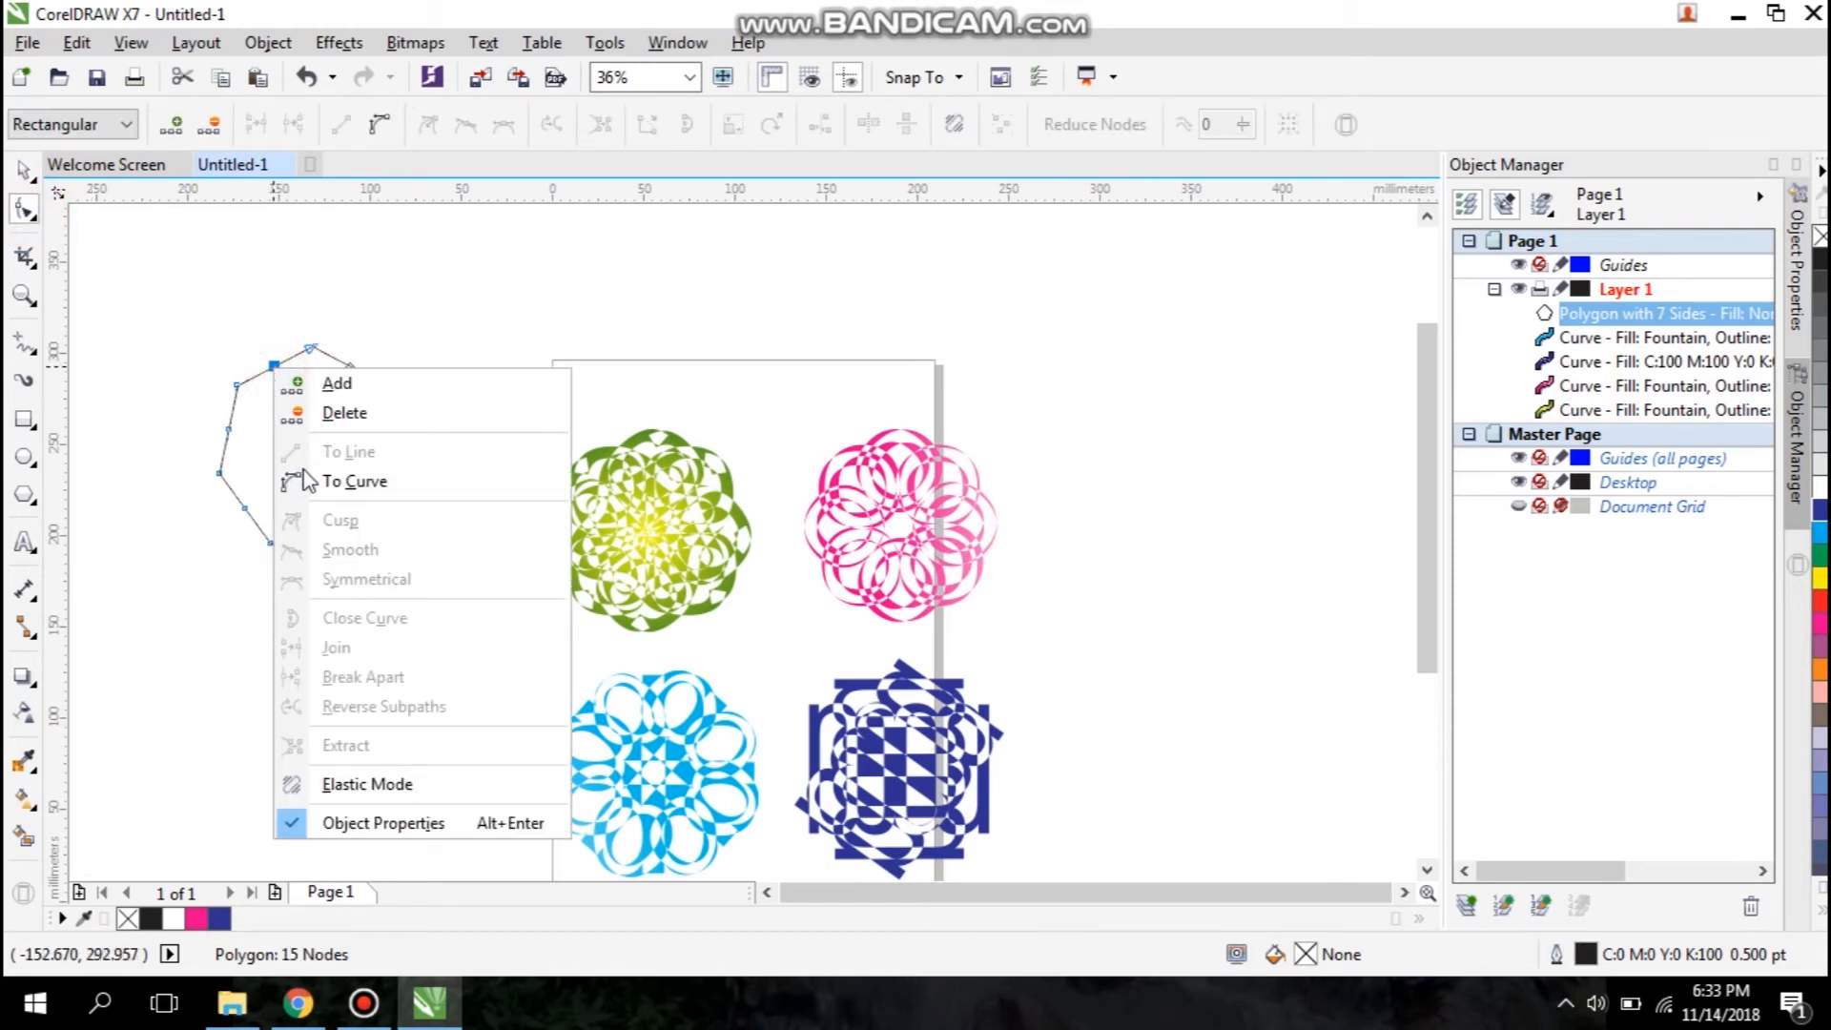
pyautogui.click(303, 479)
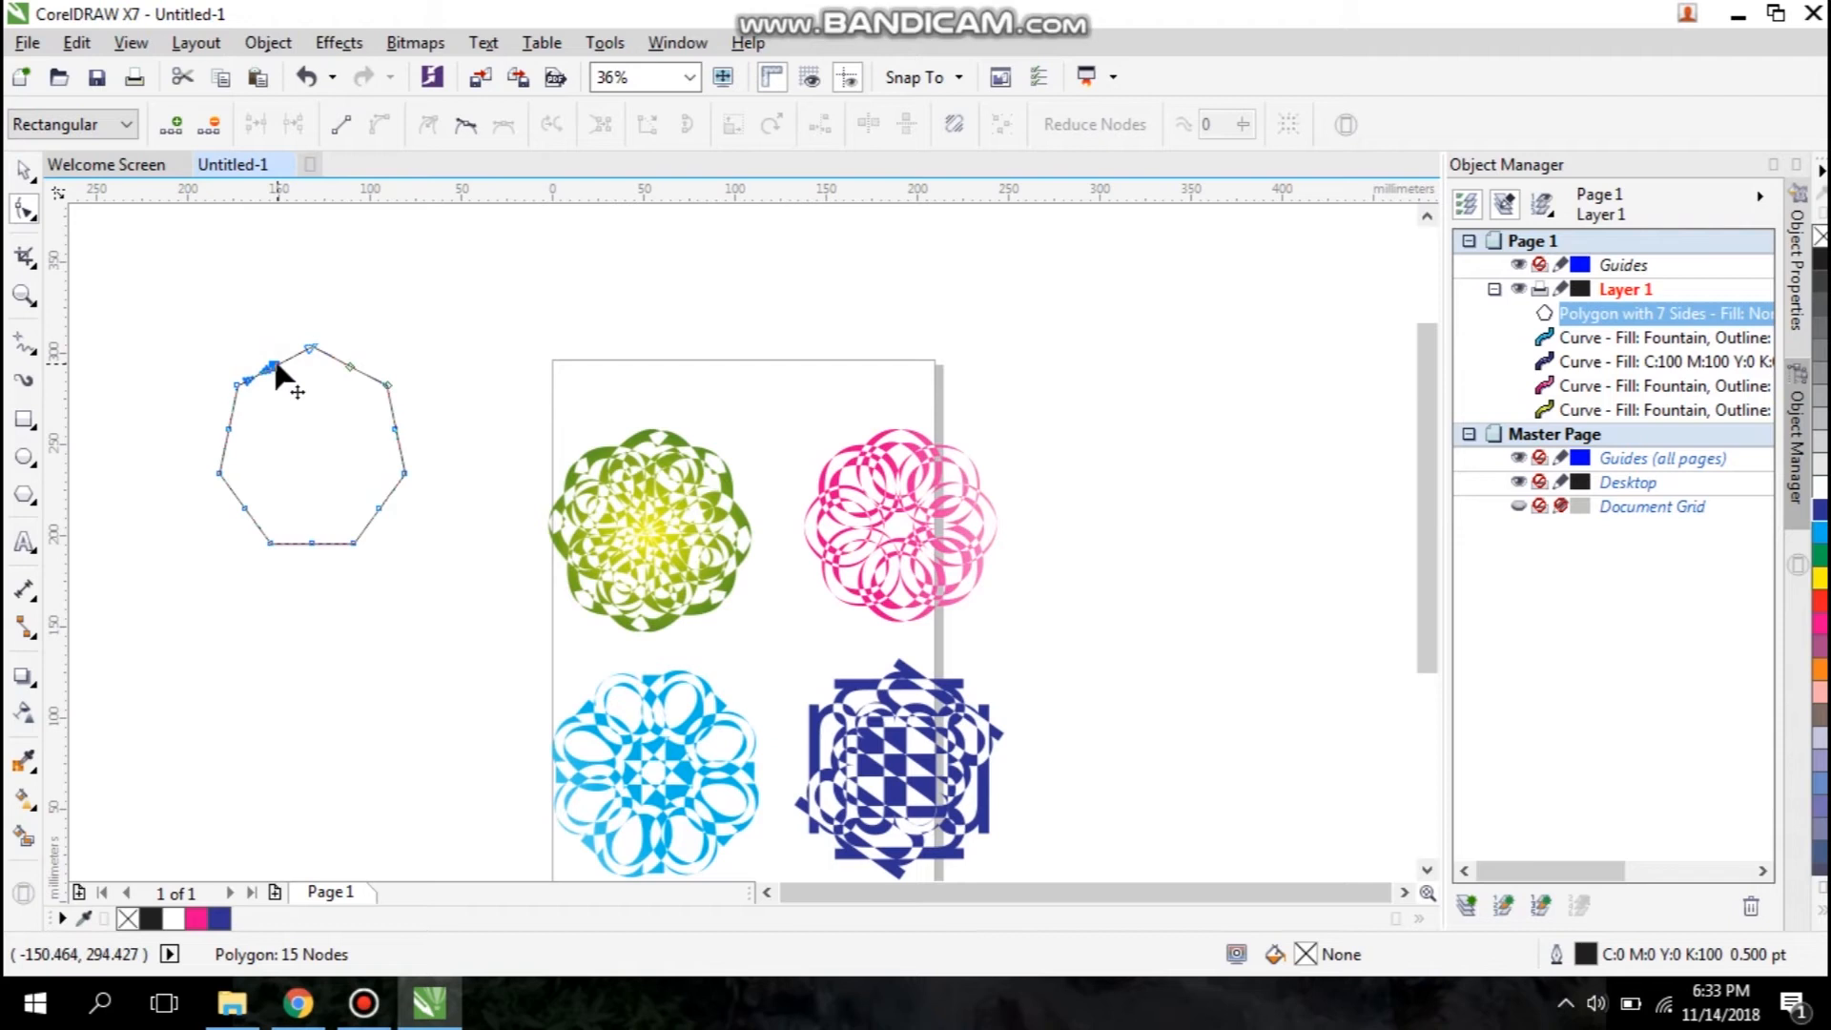
pyautogui.moveTo(281, 385); pyautogui.dragTo(289, 392)
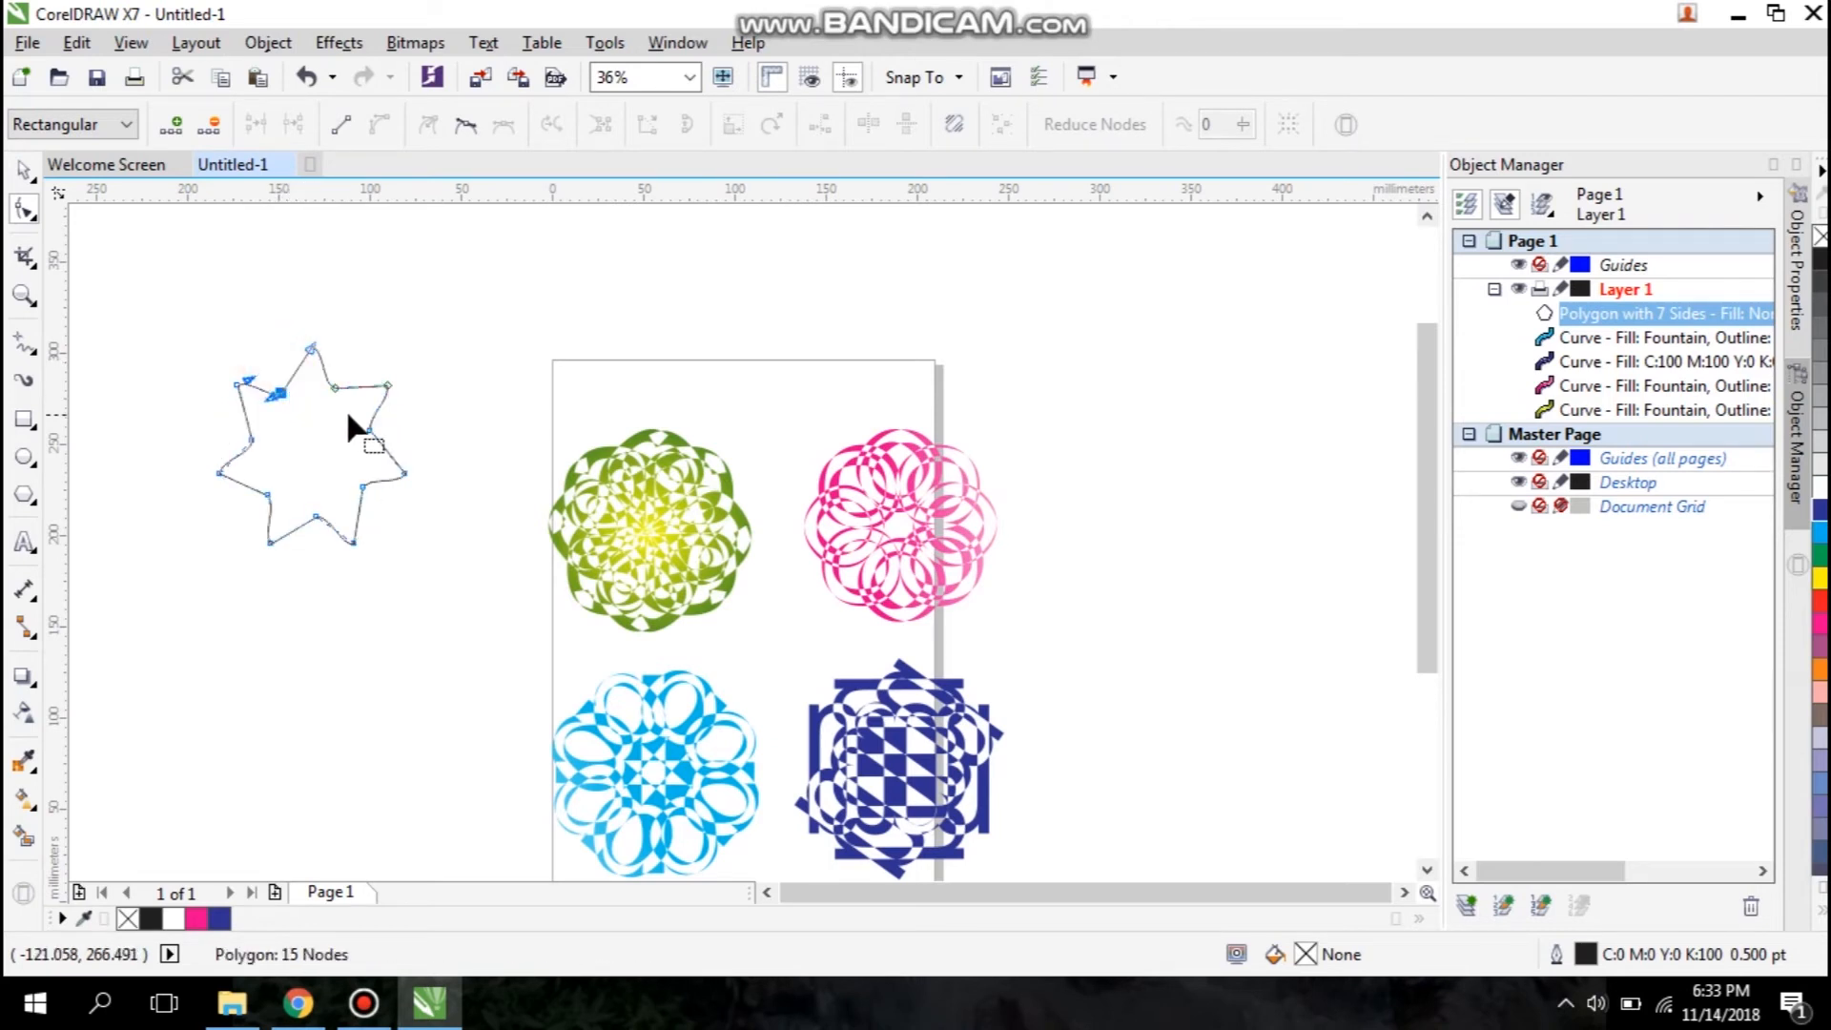
# Step: Duplicate the star outline and scale the copy to about 80.9% around its centre
pyautogui.click(24, 170)
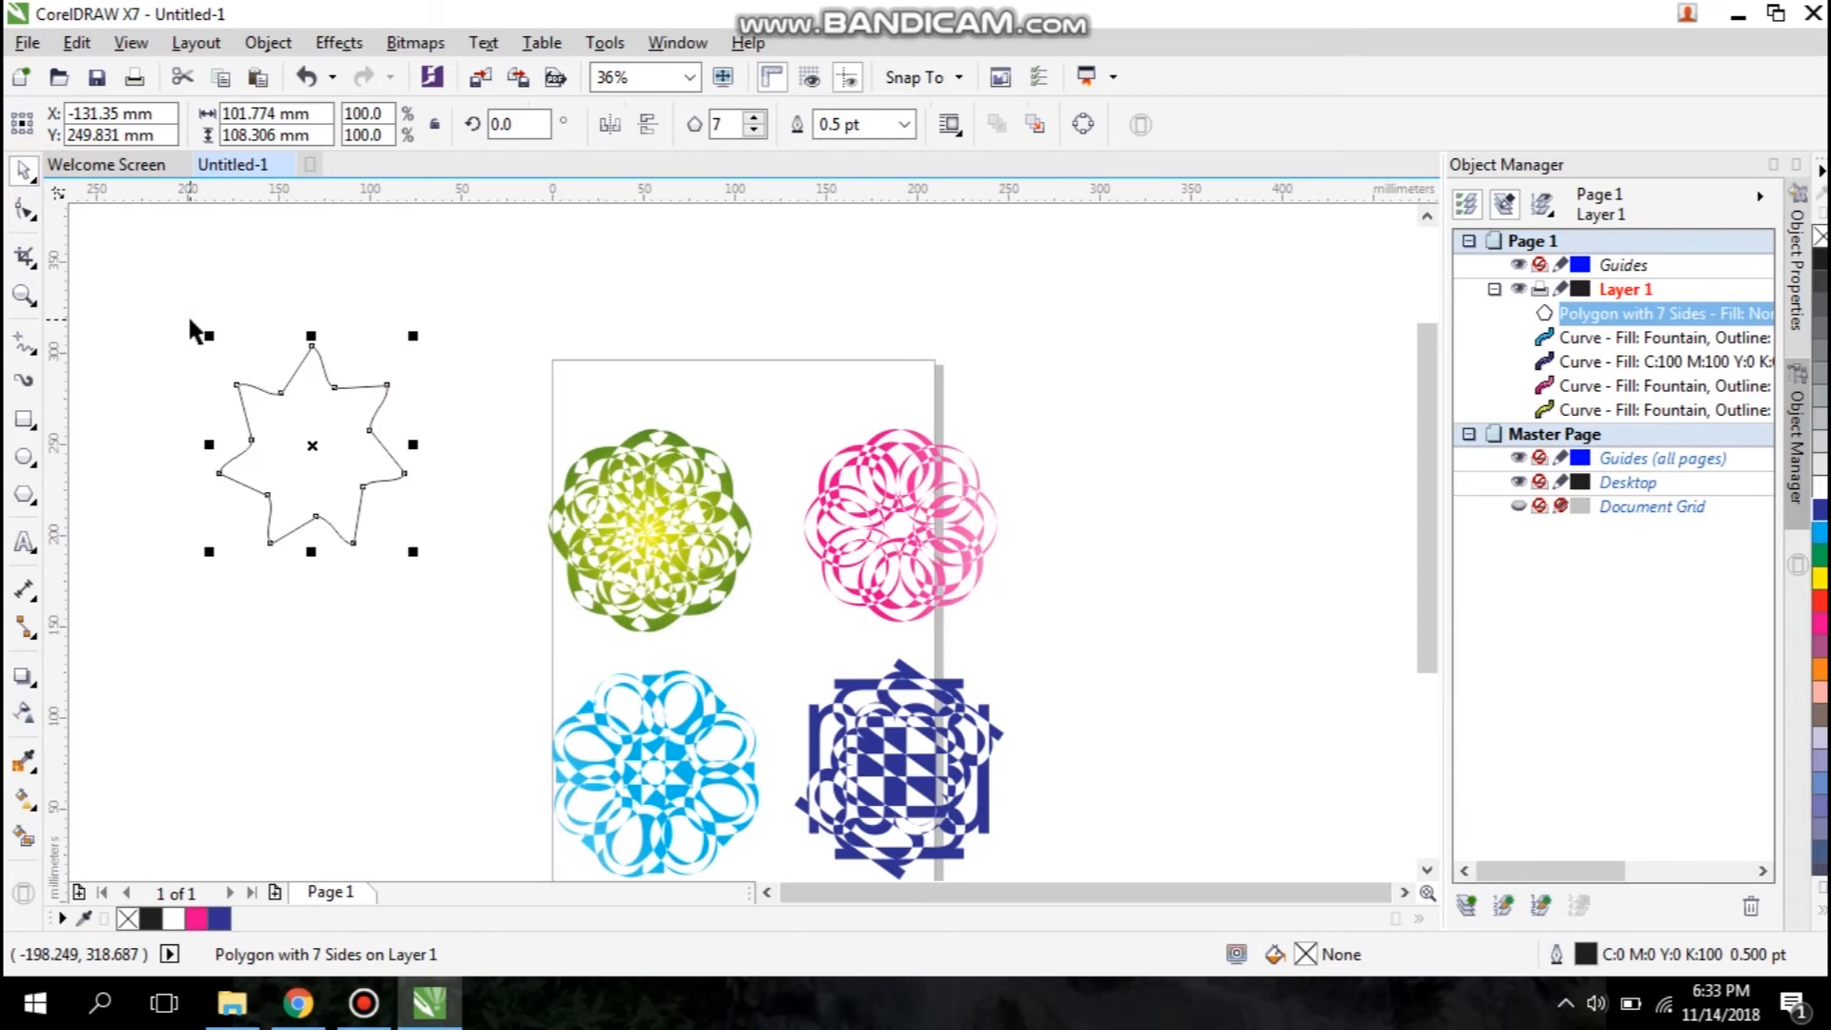
pyautogui.hotkey('ctrl', 'v')
pyautogui.moveTo(210, 336); pyautogui.dragTo(424, 538)
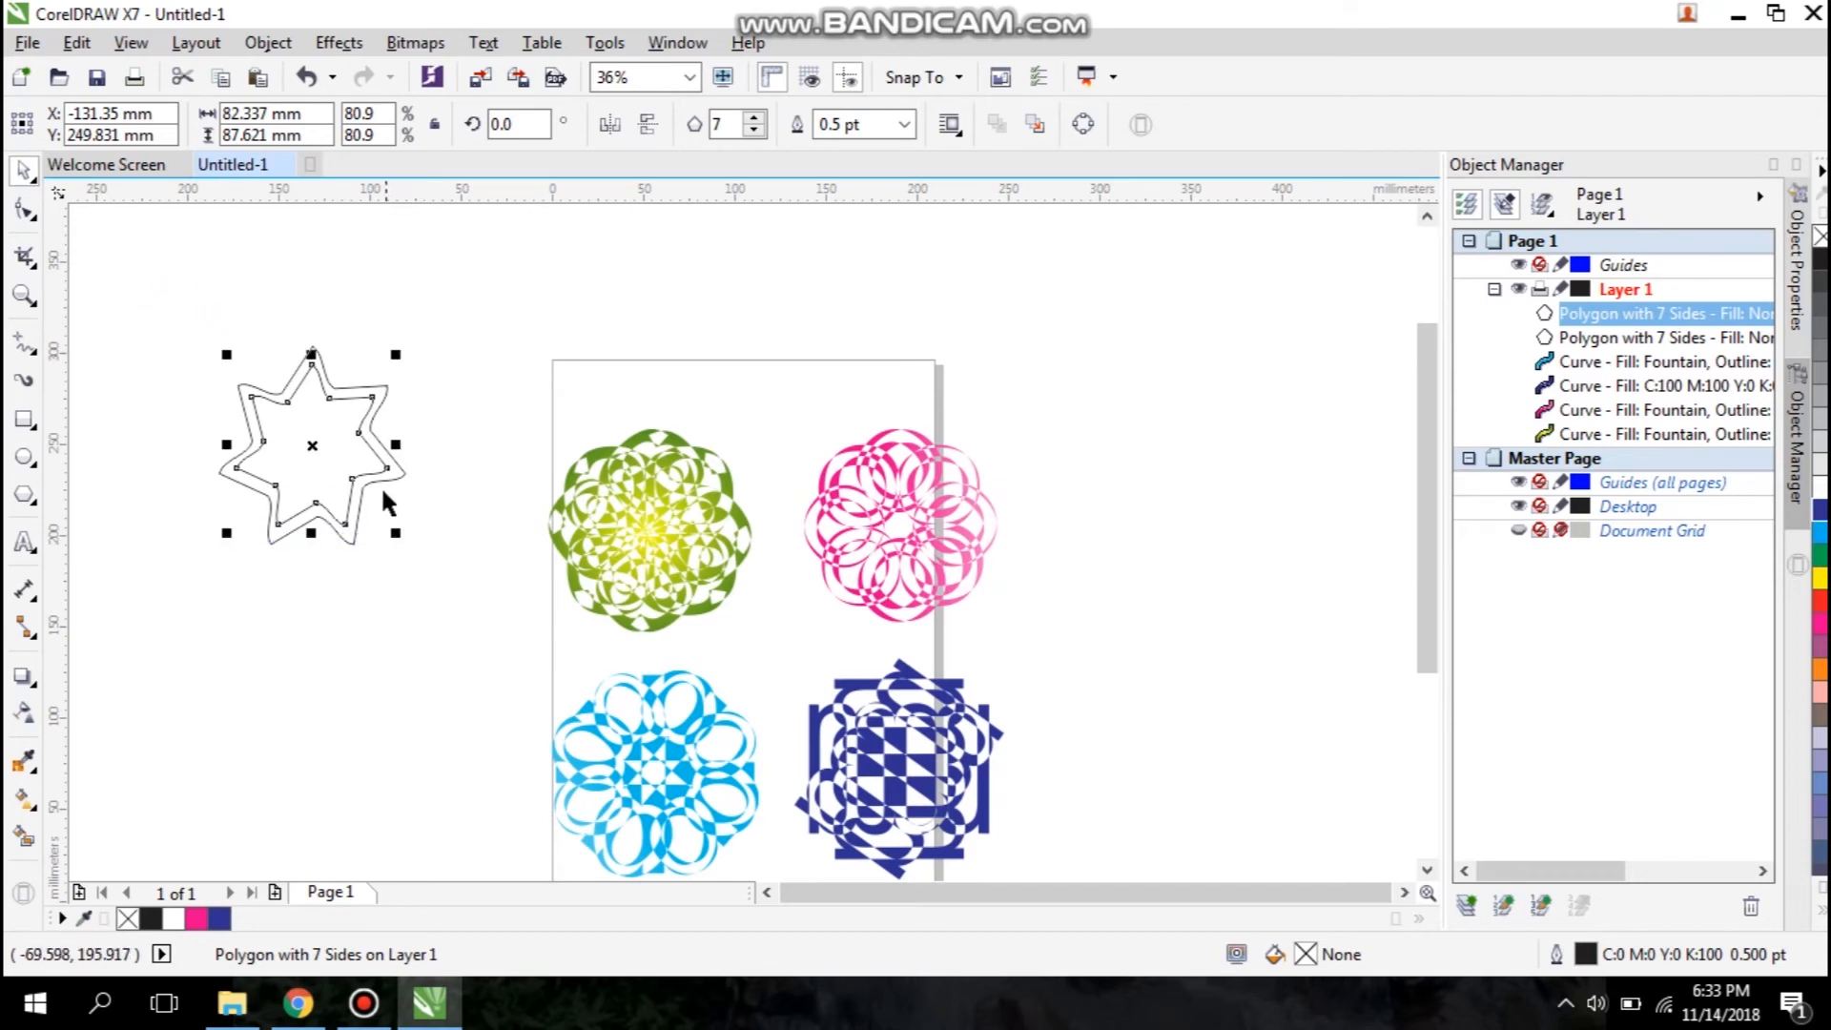
# Step: Duplicate the inner star outline and scale the copy to about 61.3% around its centre
pyautogui.click(378, 471)
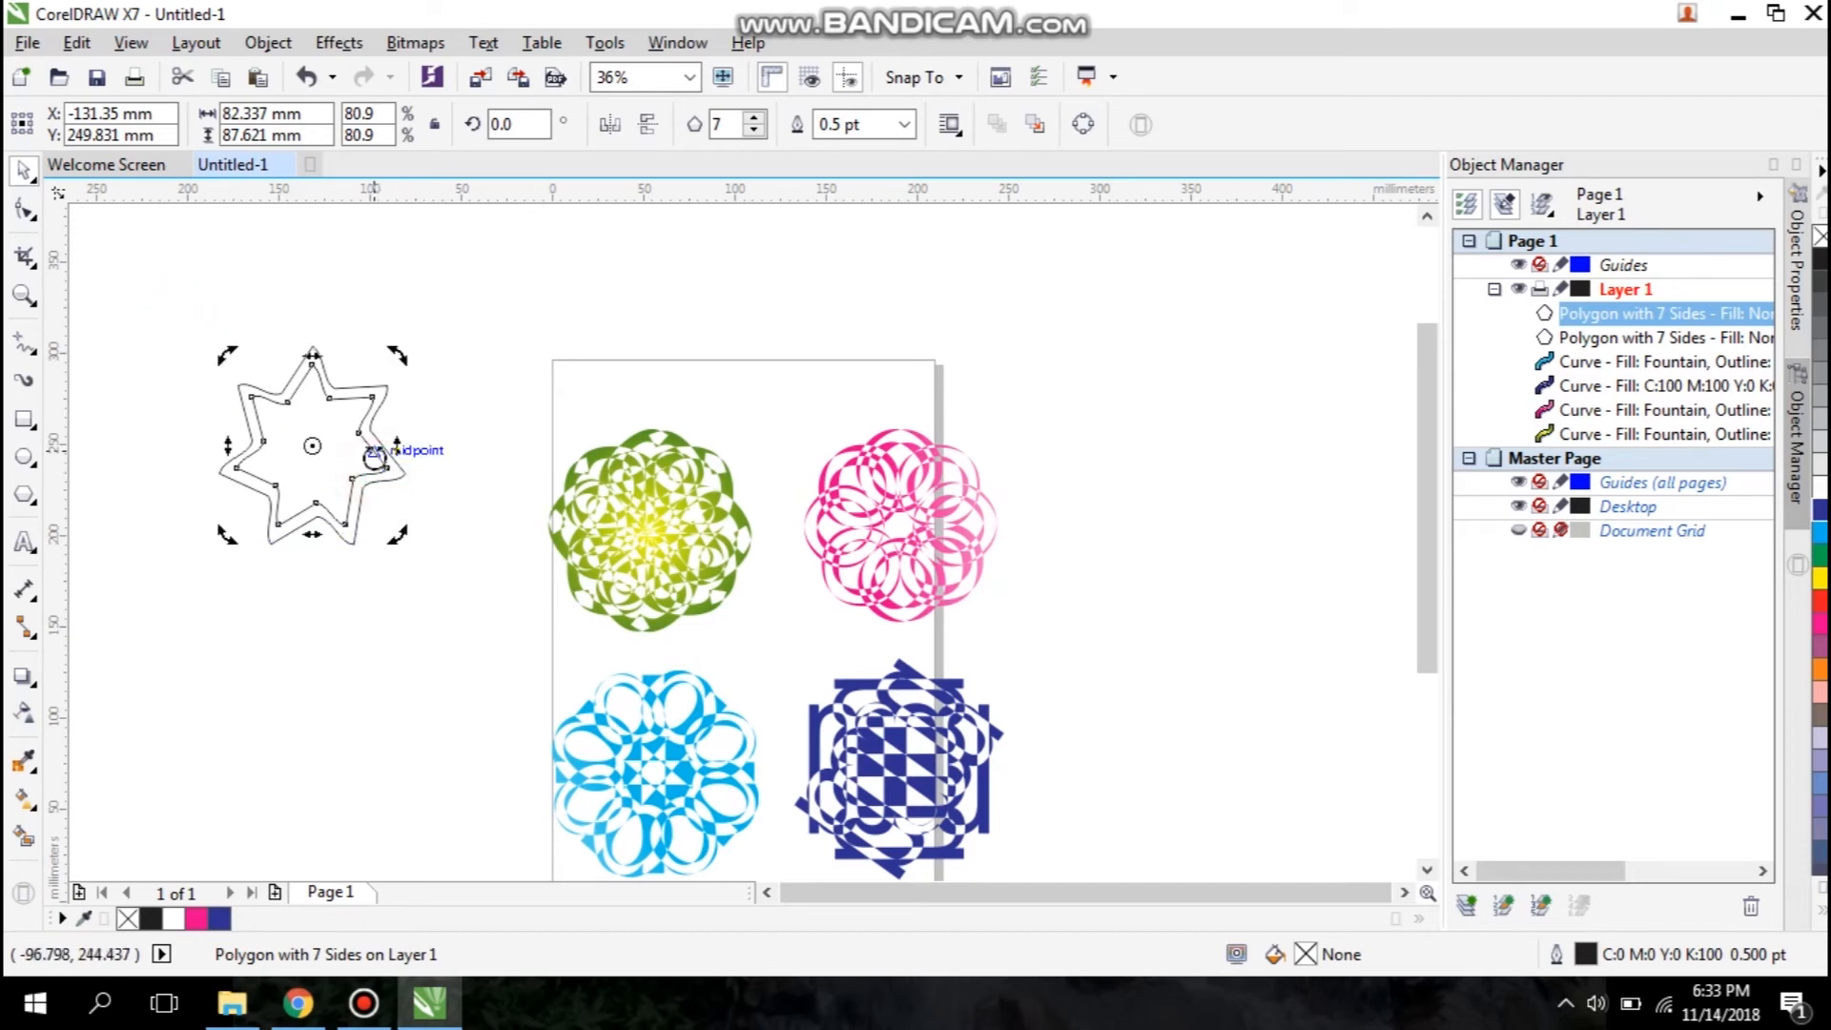
pyautogui.click(375, 455)
pyautogui.press('KP_Add')
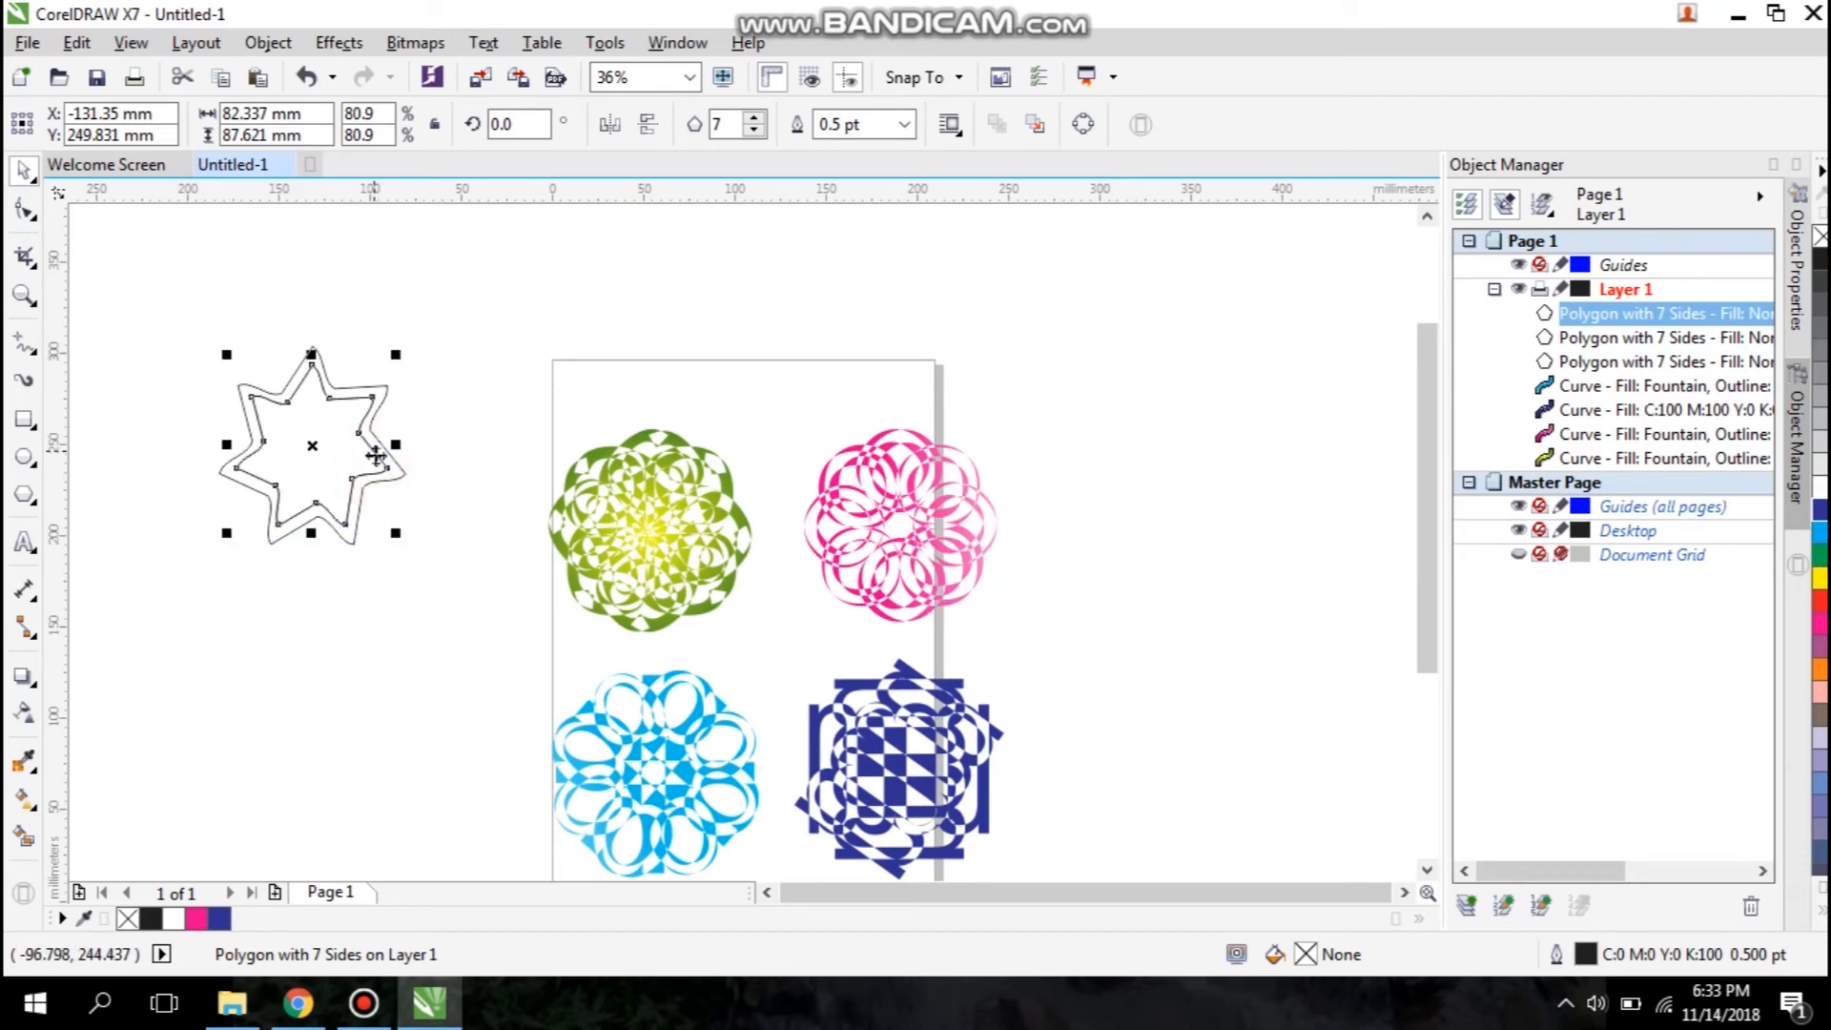
pyautogui.moveTo(229, 351); pyautogui.dragTo(244, 375)
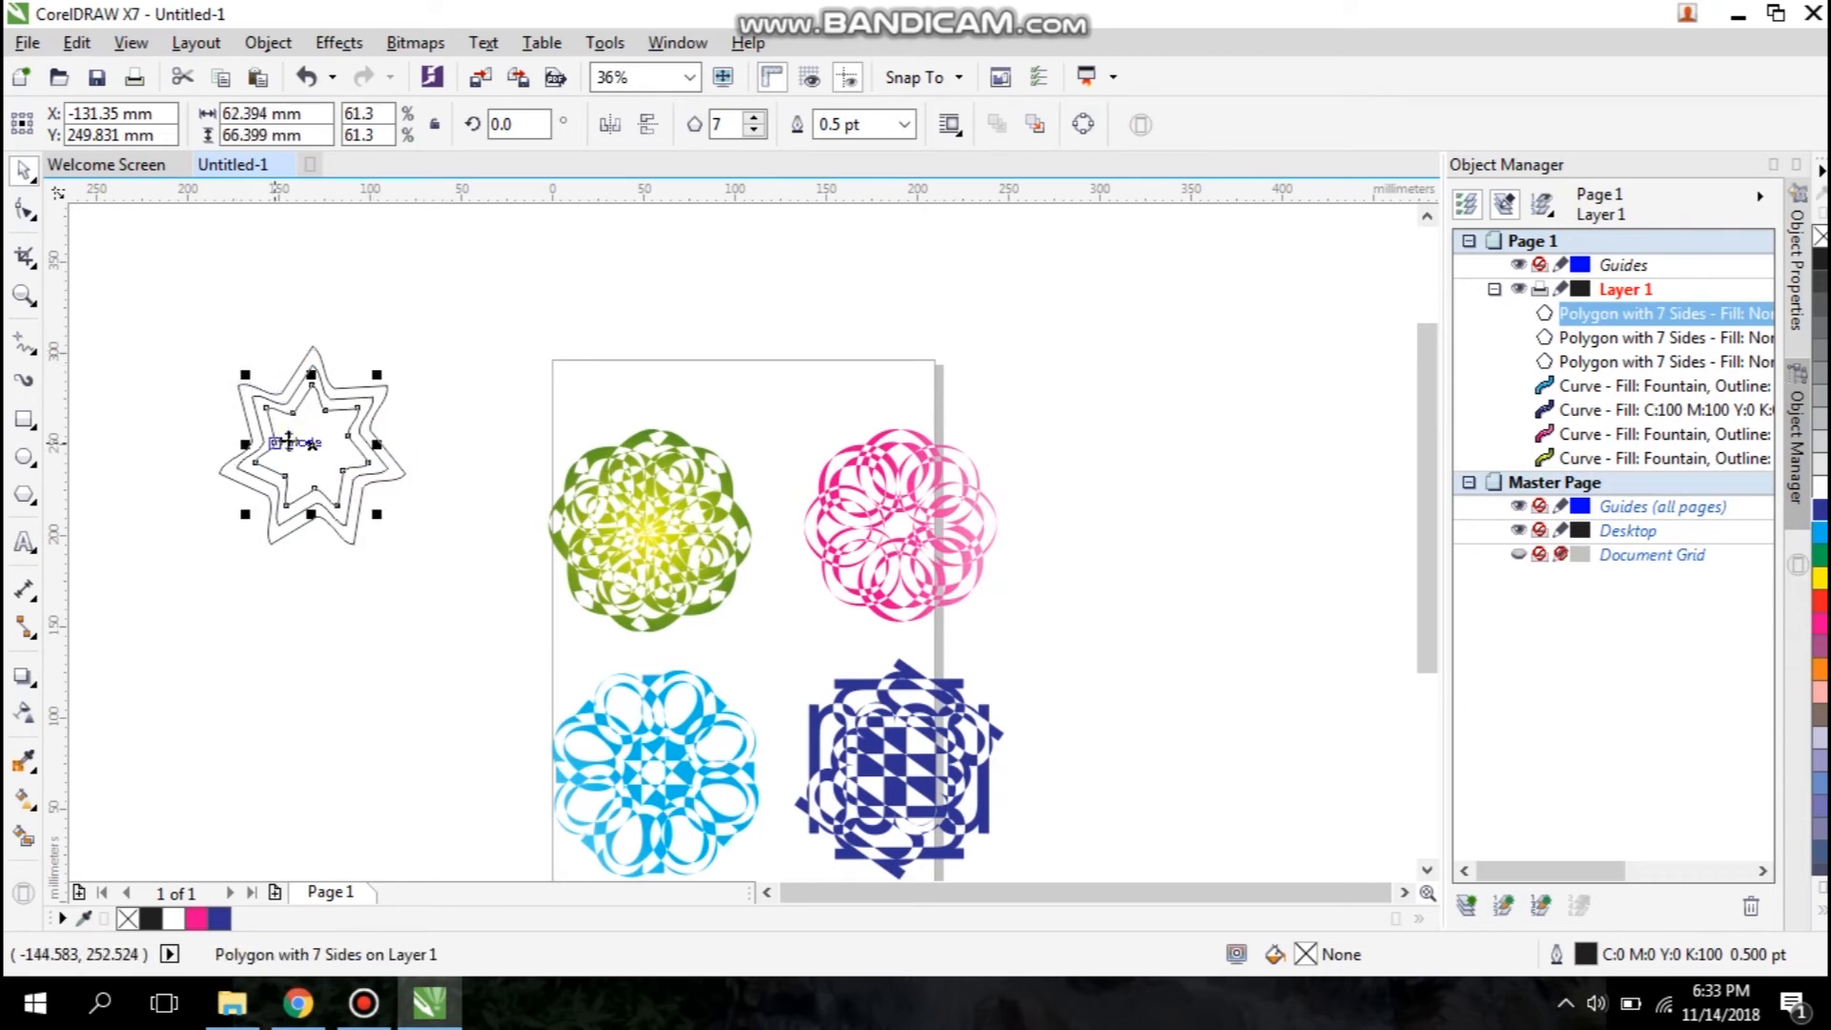
# Step: Add three more concentric star copies inside, scaled around the centre to about 46.5%, 31.7% and 20.2%
pyautogui.press('KP_Add')
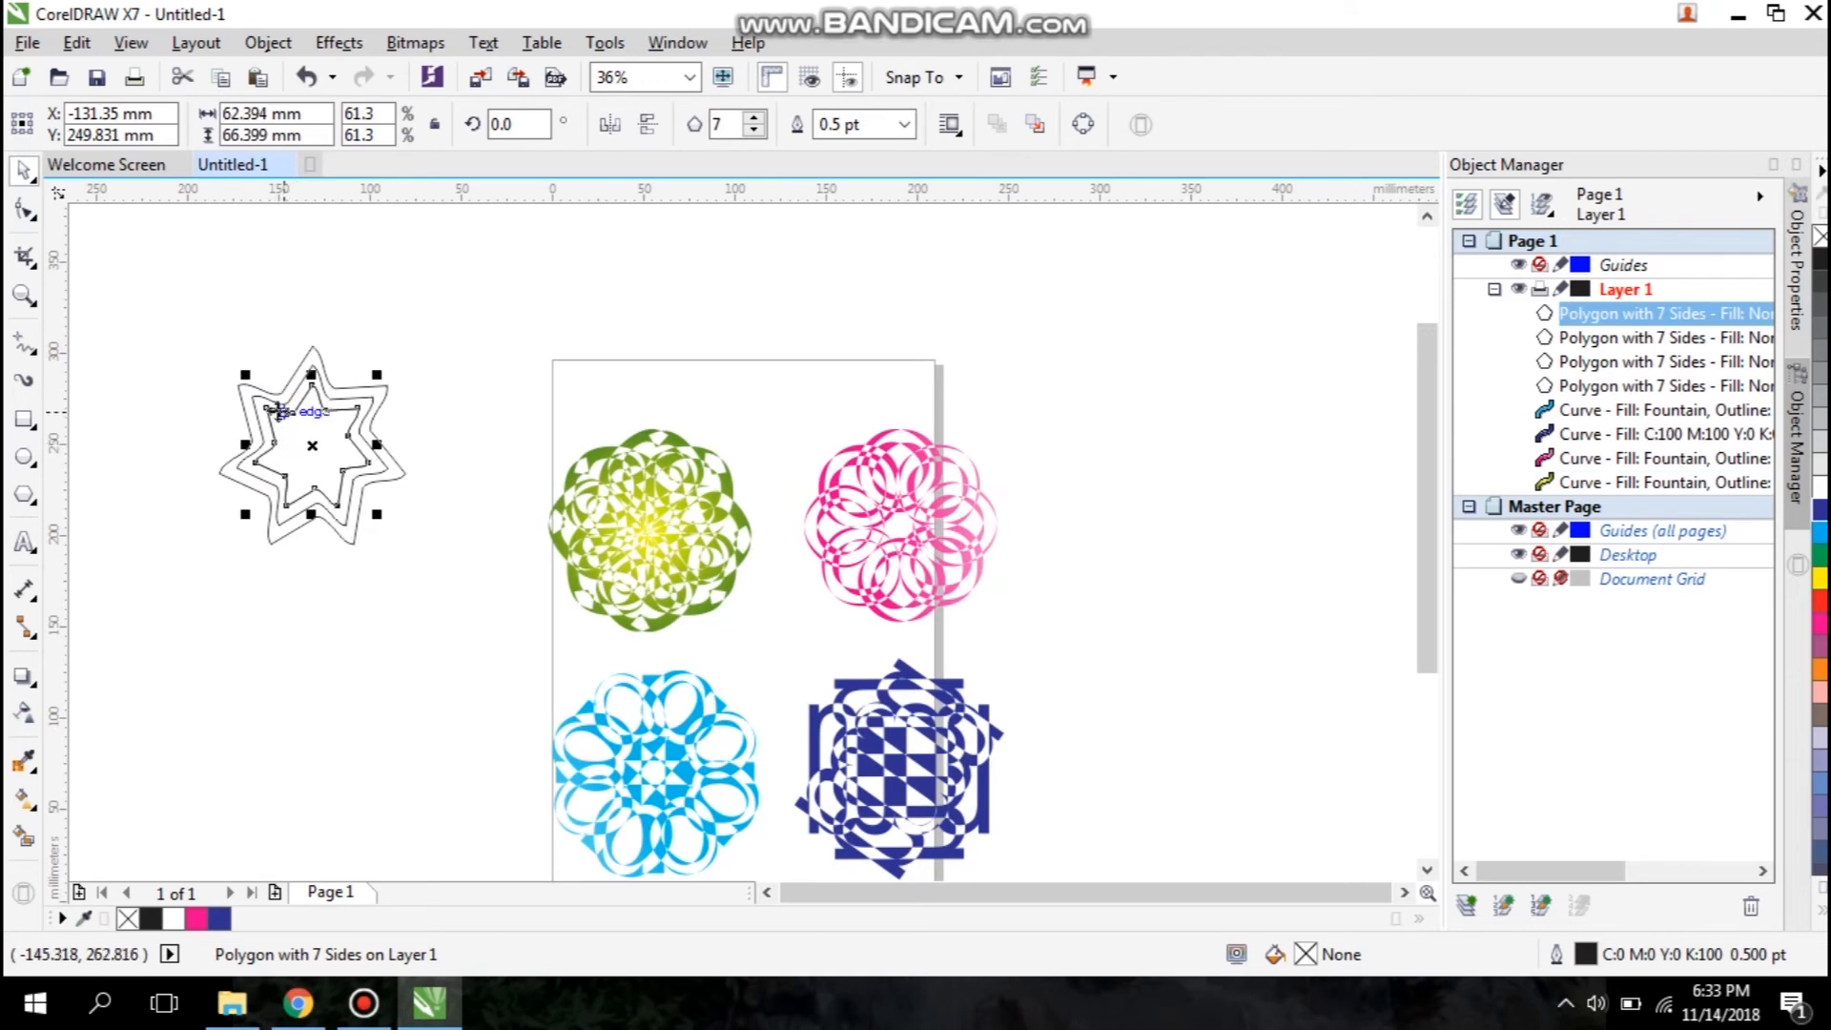
pyautogui.moveTo(247, 372); pyautogui.dragTo(262, 383)
pyautogui.hotkey('ctrl', 'z')
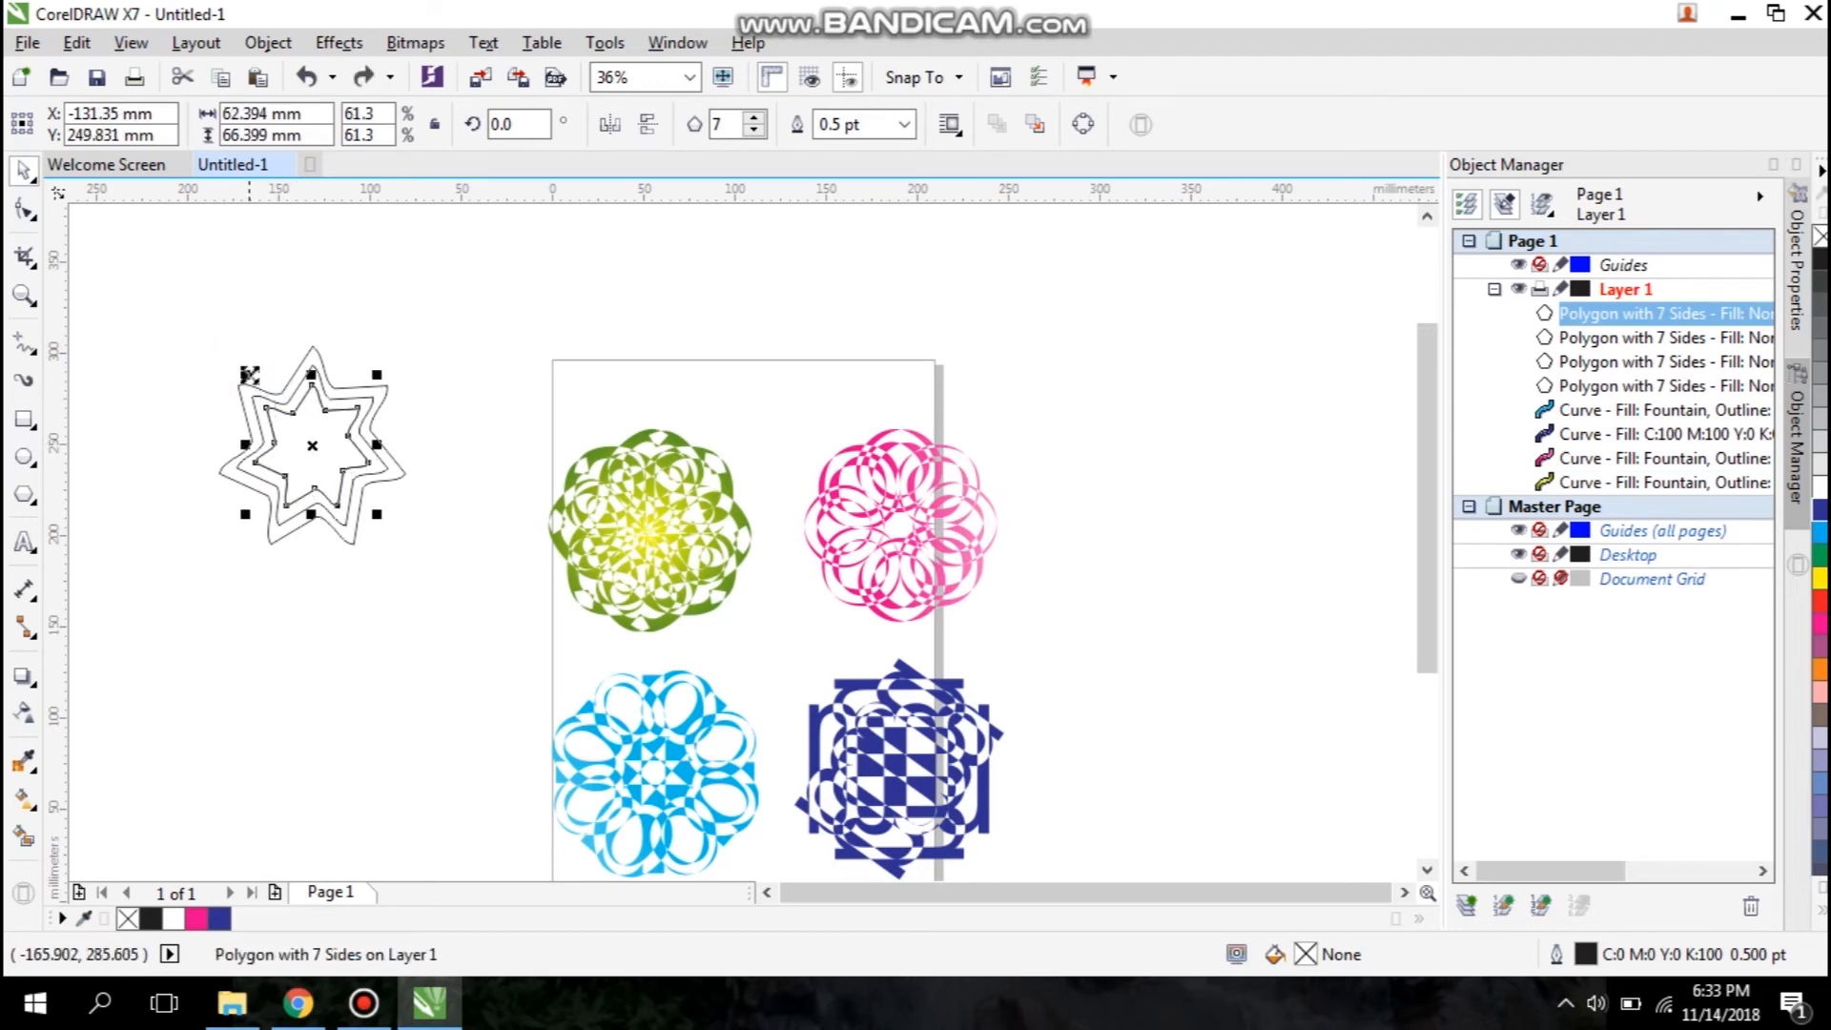
pyautogui.moveTo(244, 370); pyautogui.dragTo(256, 384)
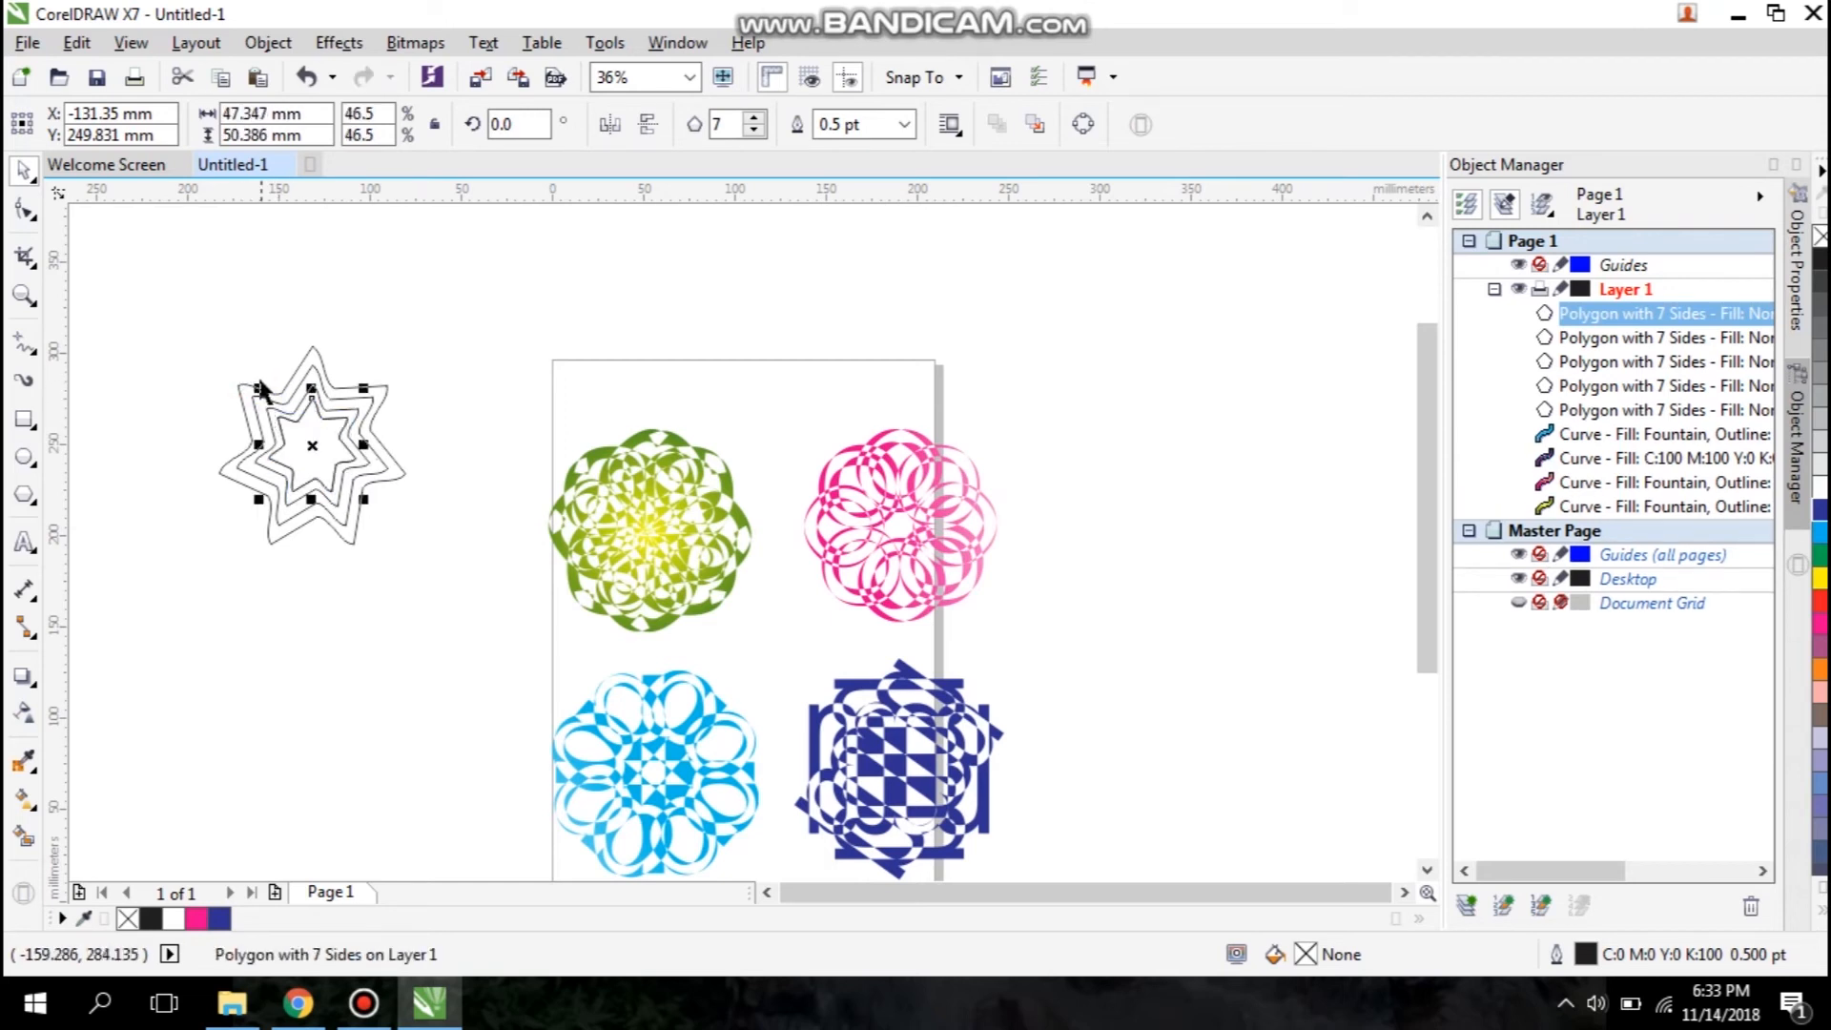
pyautogui.moveTo(255, 387); pyautogui.dragTo(271, 402)
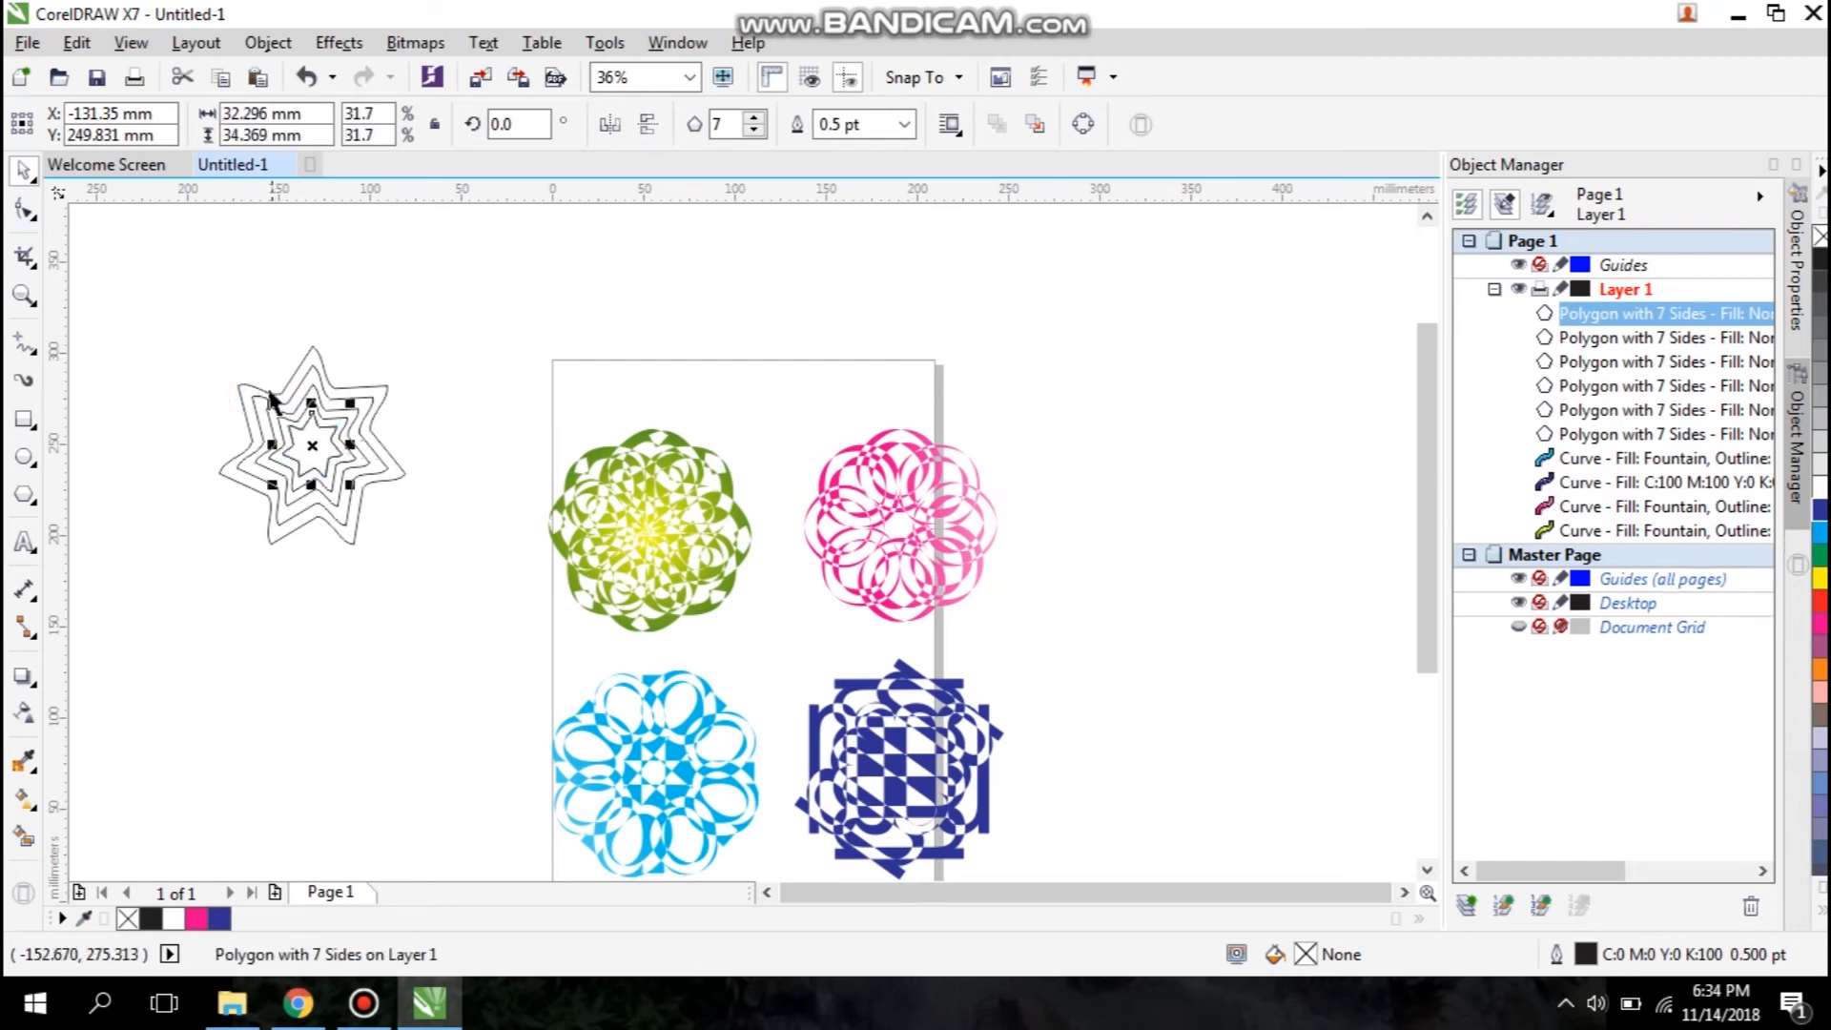
pyautogui.moveTo(271, 398); pyautogui.dragTo(283, 412)
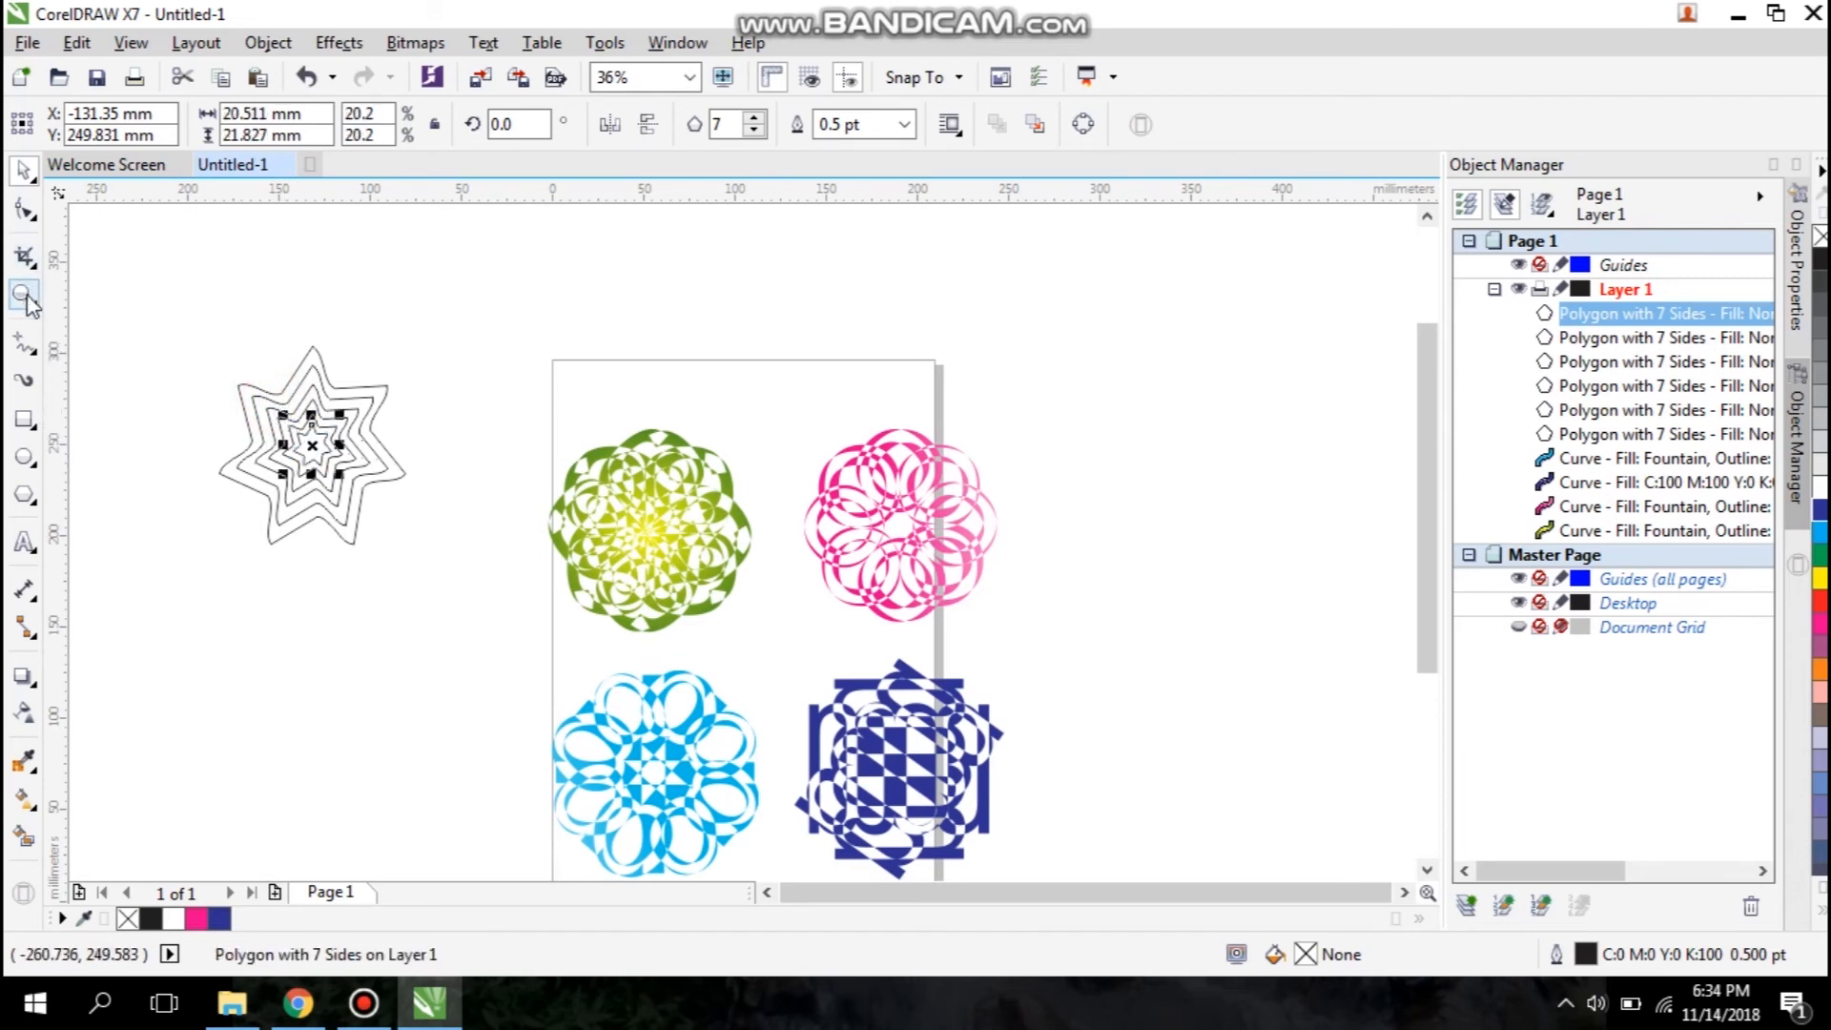
# Step: Draw a nearly horizontal two-point line through the nested stars' centre and shorten it to about 159 mm, extending past both sides
pyautogui.click(38, 353)
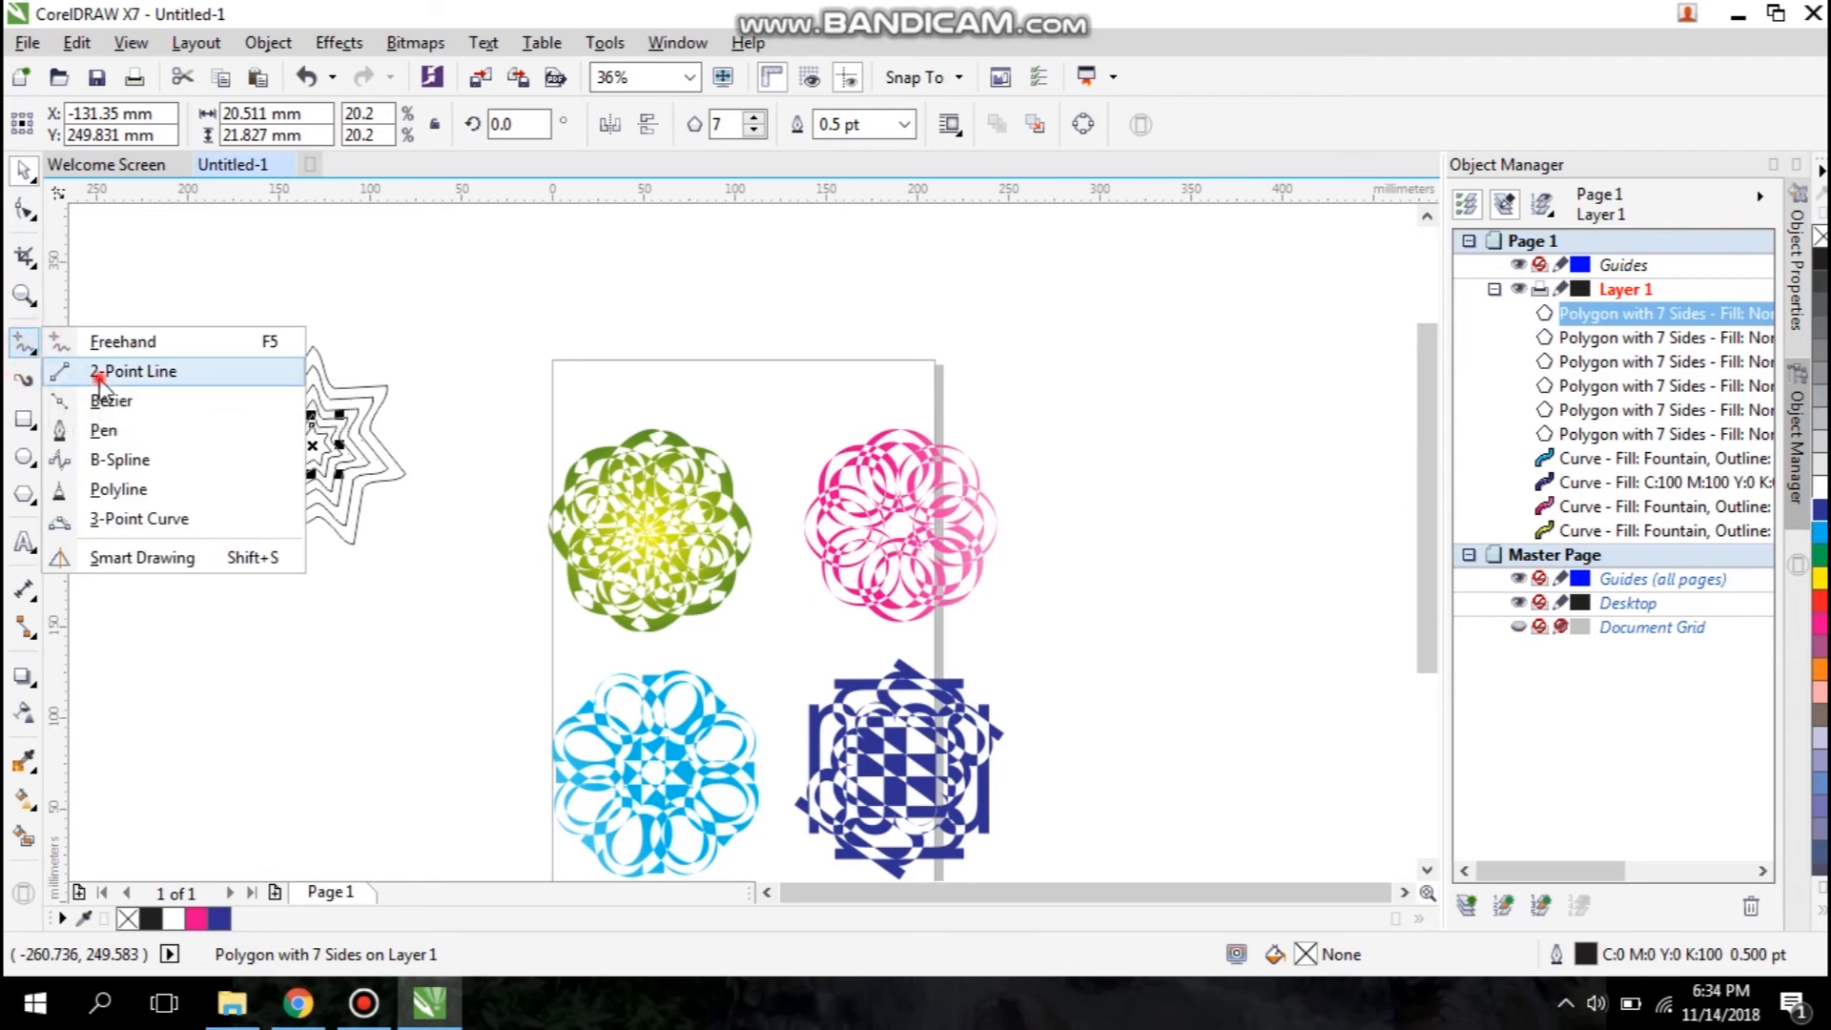
pyautogui.click(99, 375)
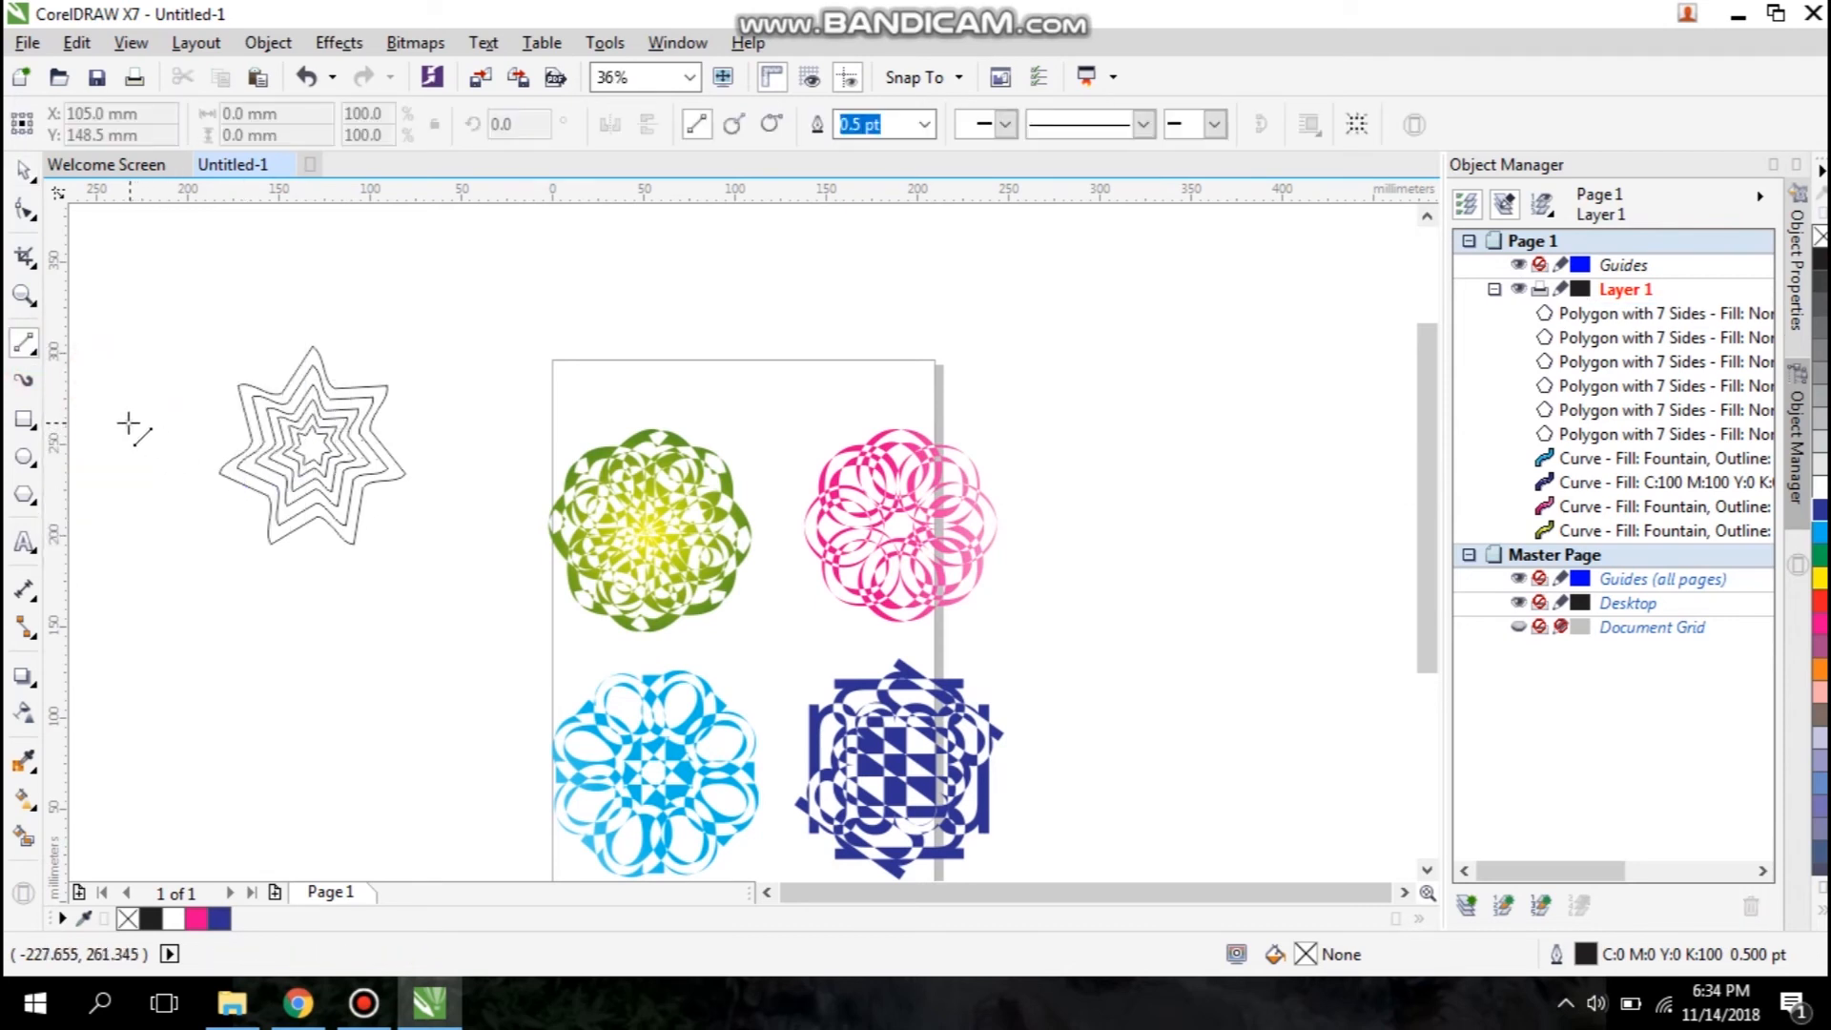
pyautogui.moveTo(113, 426)
pyautogui.mouseDown()
pyautogui.moveTo(407, 488)
pyautogui.moveTo(468, 432)
pyautogui.moveTo(508, 426)
pyautogui.mouseUp()
pyautogui.moveTo(305, 424); pyautogui.dragTo(323, 441)
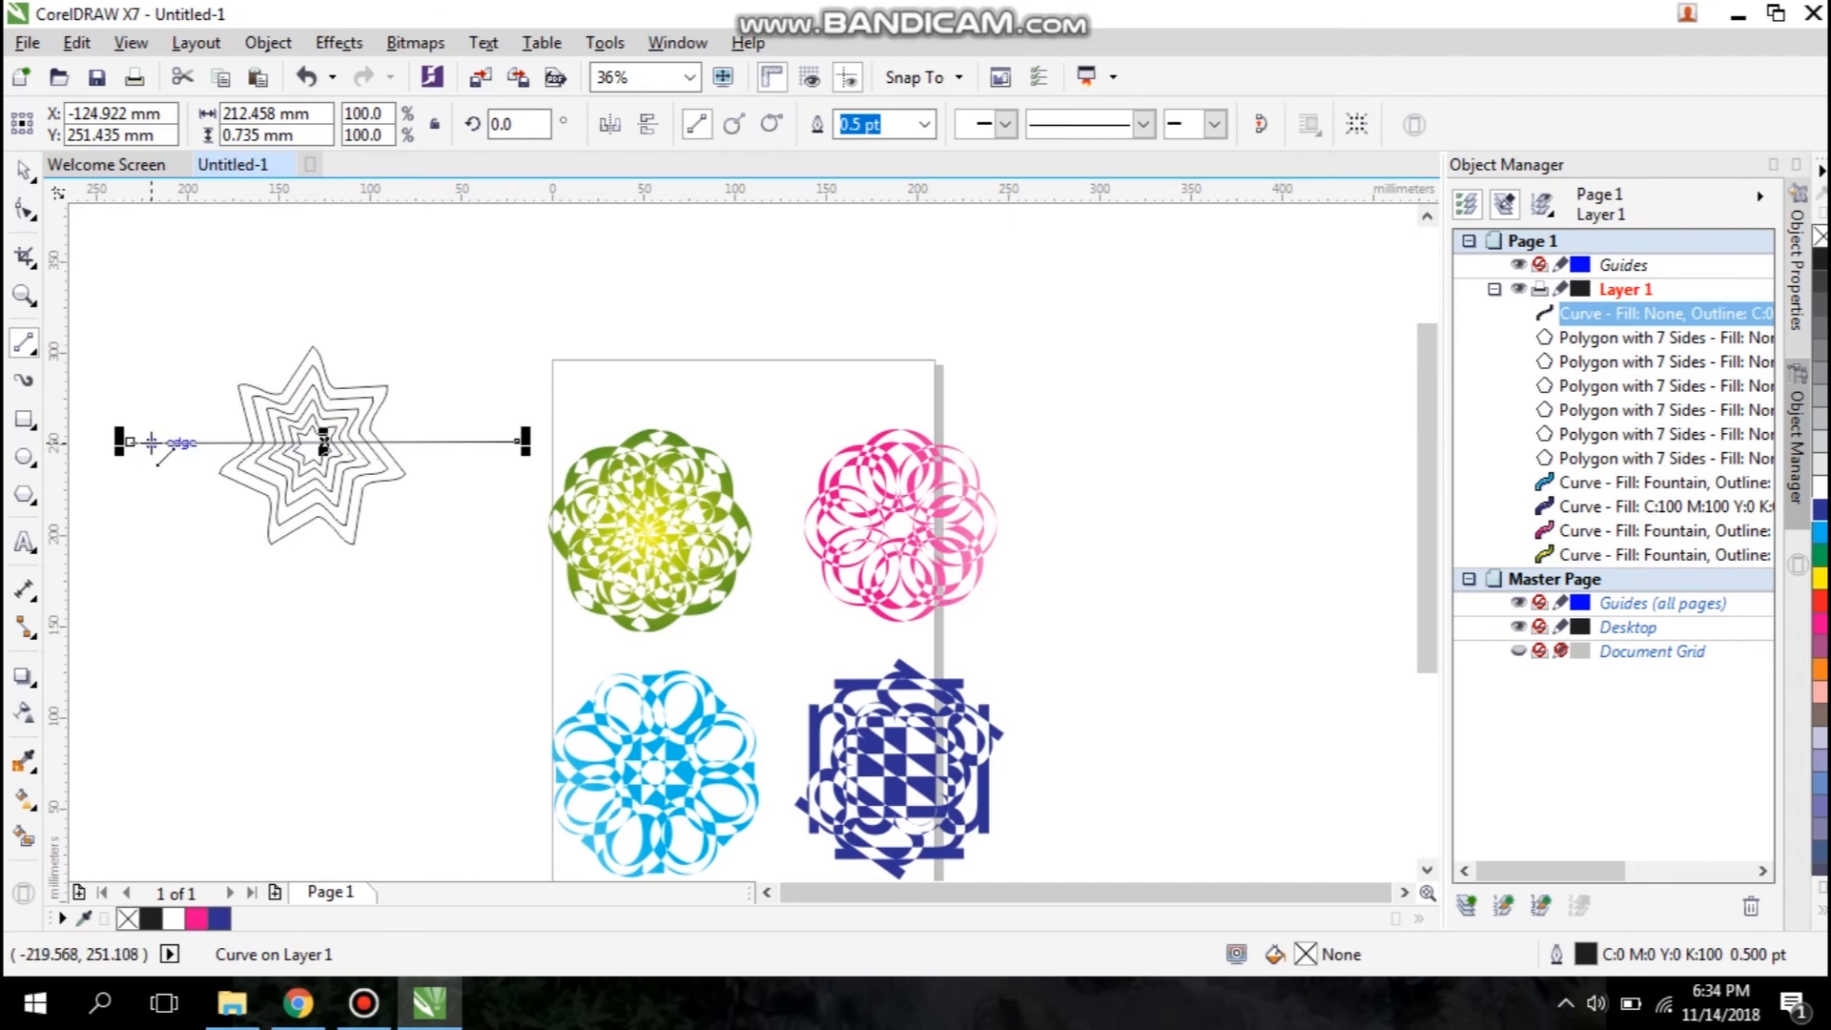
pyautogui.moveTo(123, 441); pyautogui.dragTo(170, 442)
pyautogui.moveTo(530, 444); pyautogui.dragTo(468, 441)
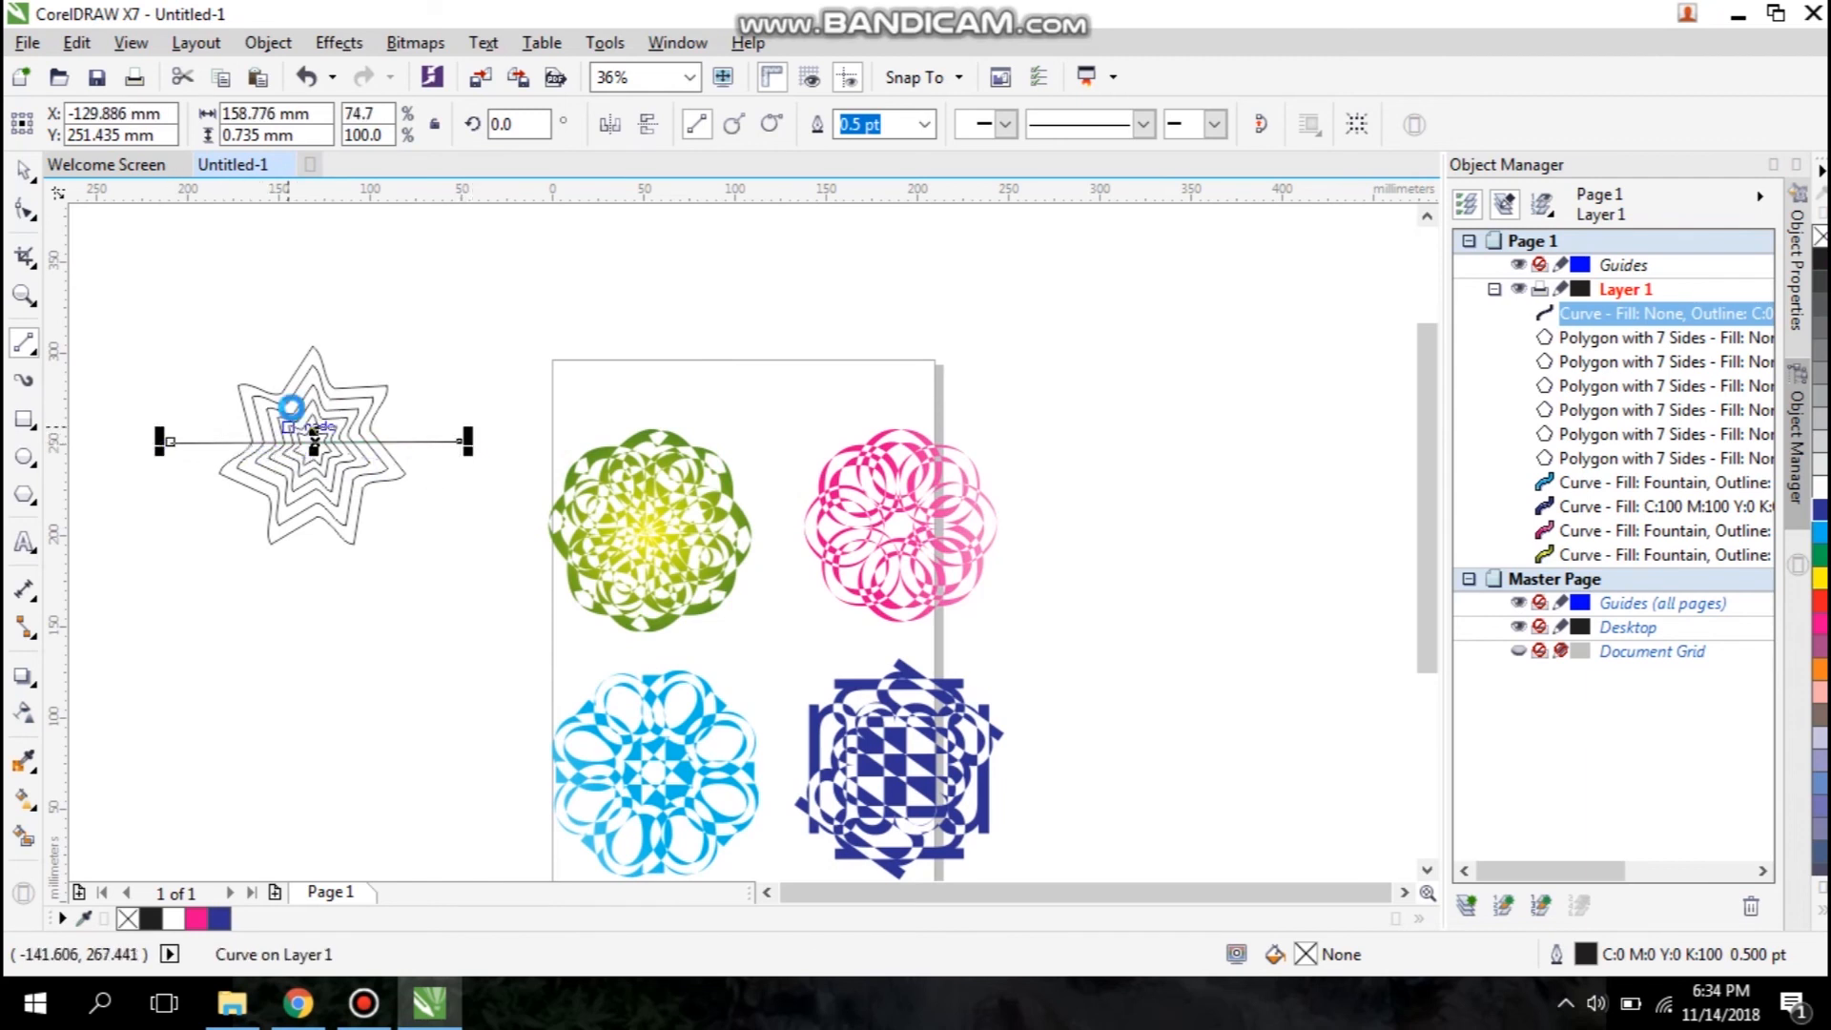
# Step: Duplicate the line through the stars in place and ready the copy for rotation about its centre
pyautogui.press('KP_Add')
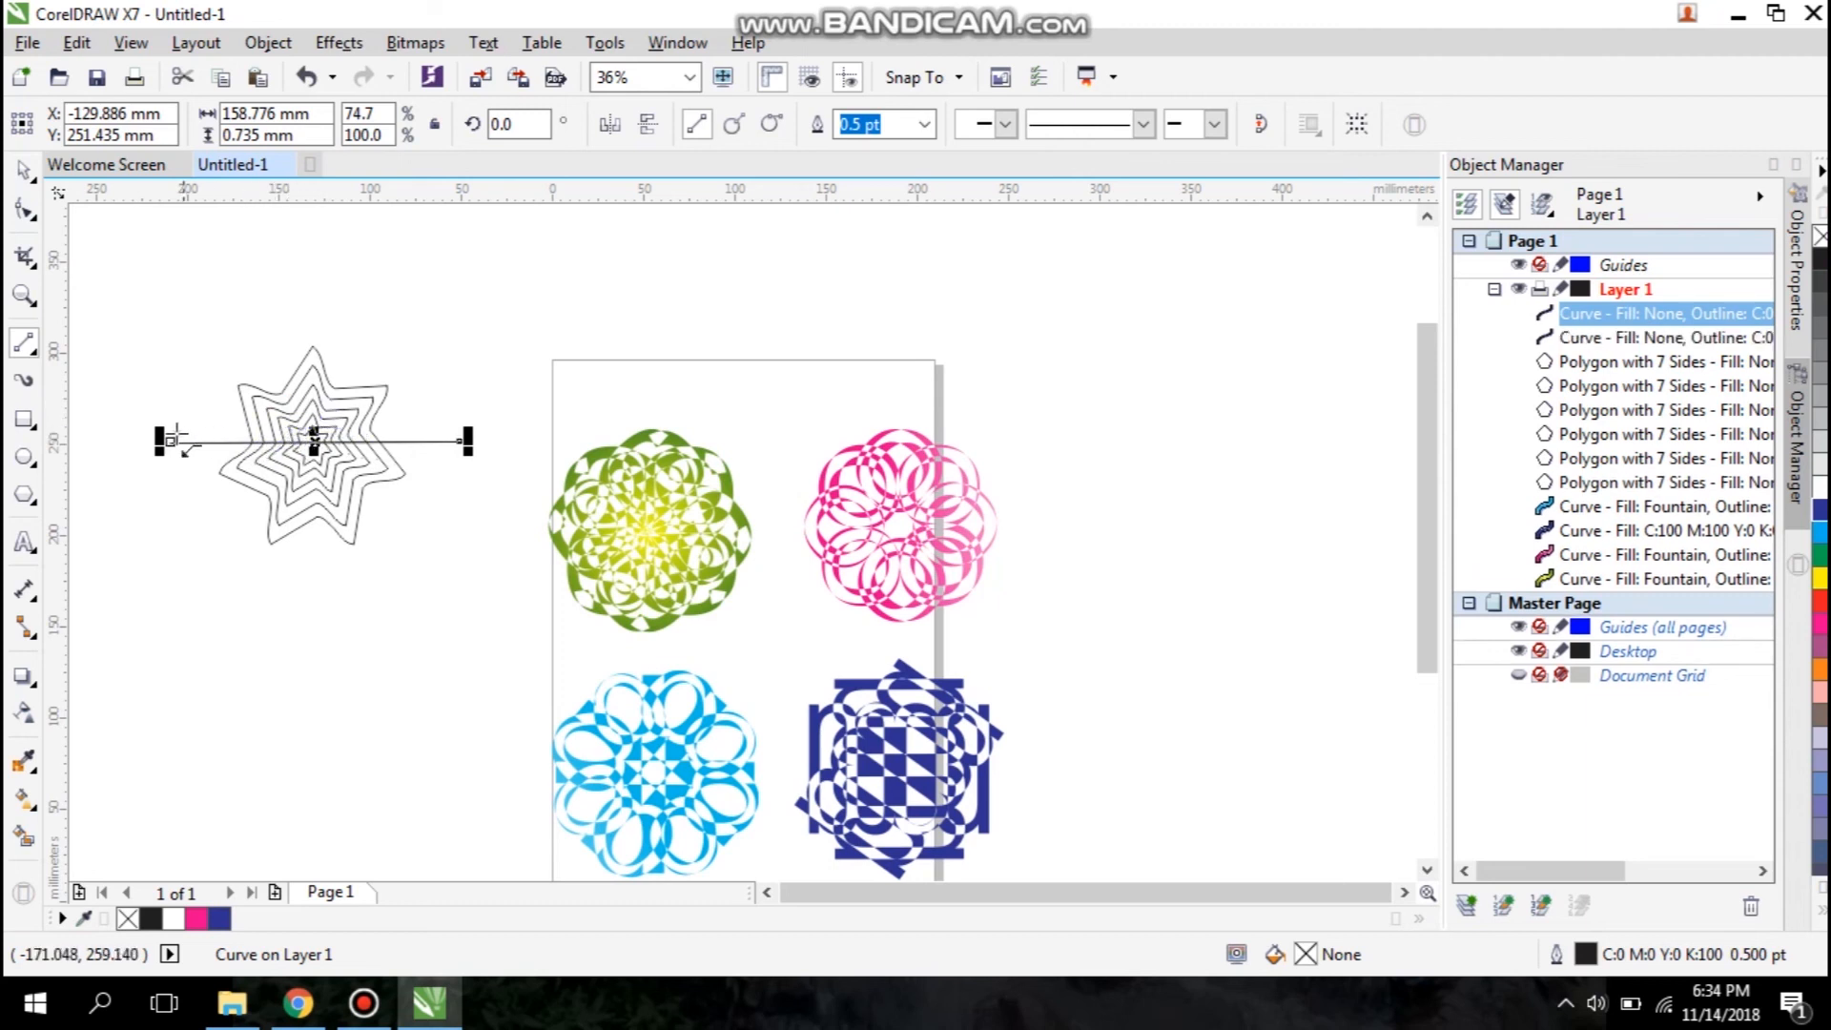
pyautogui.moveTo(159, 438); pyautogui.dragTo(229, 343)
pyautogui.hotkey('ctrl', 'z')
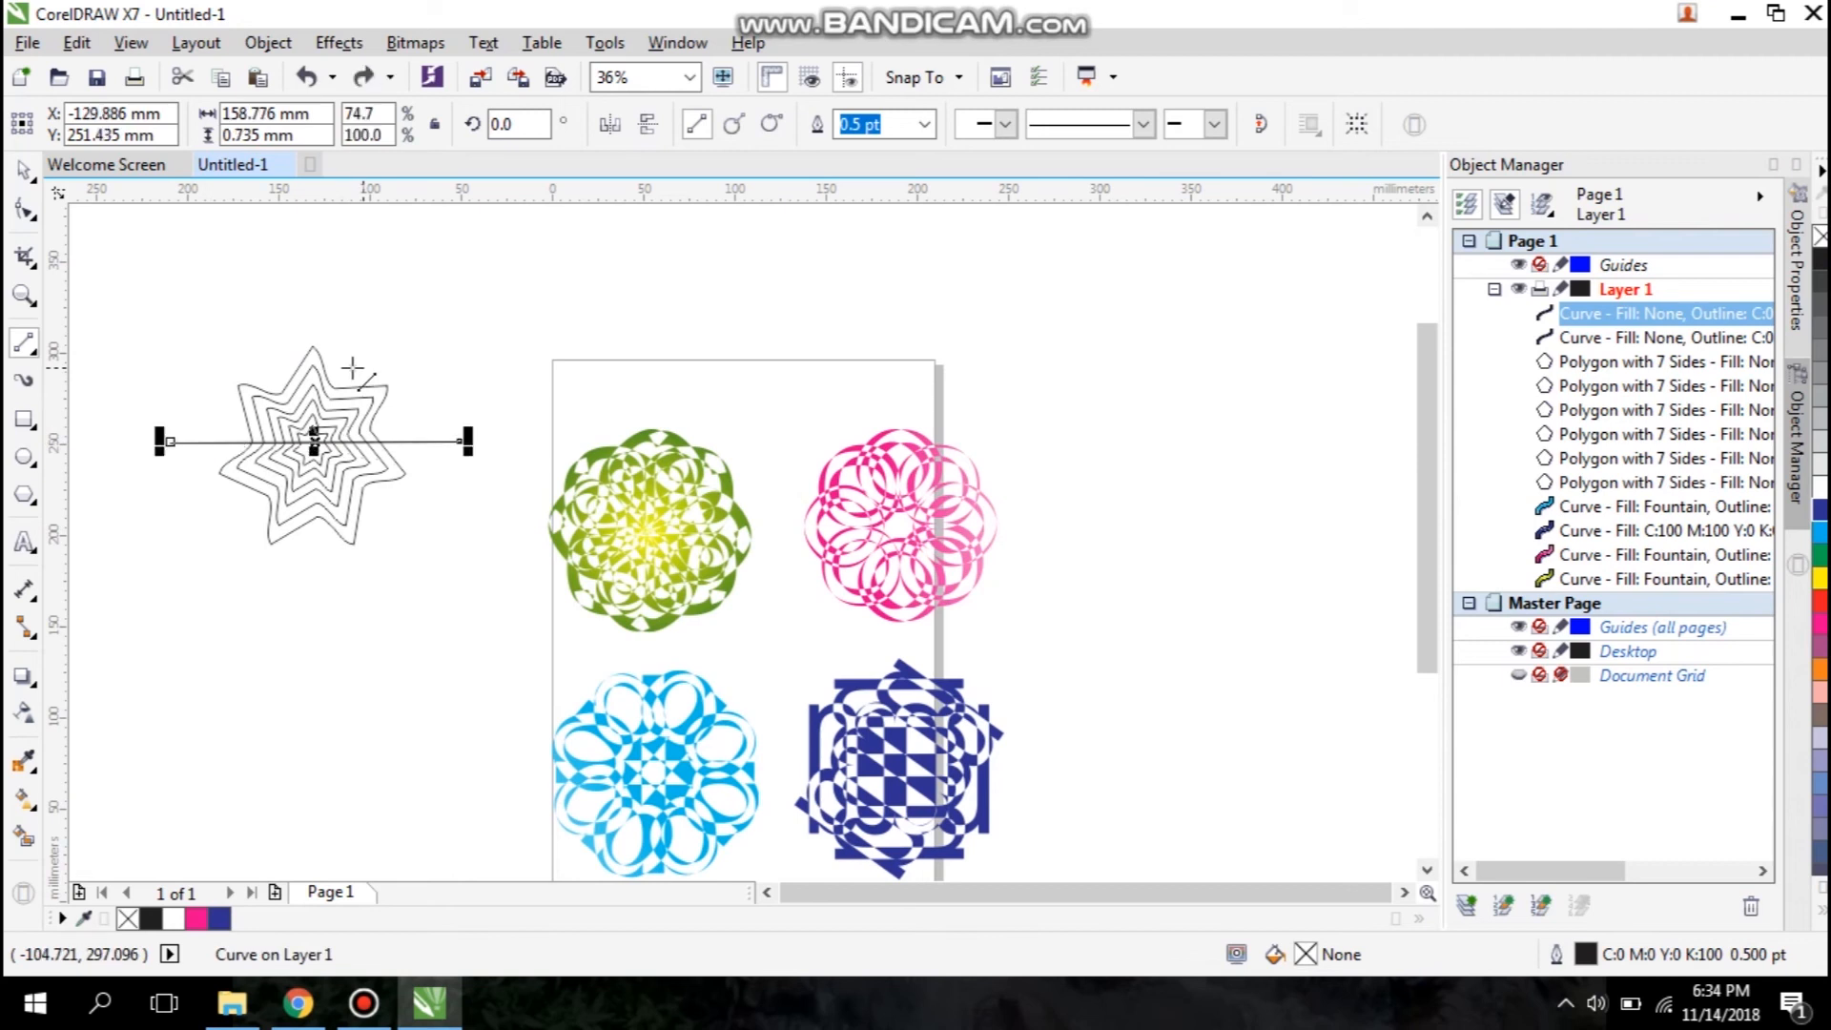
pyautogui.click(315, 442)
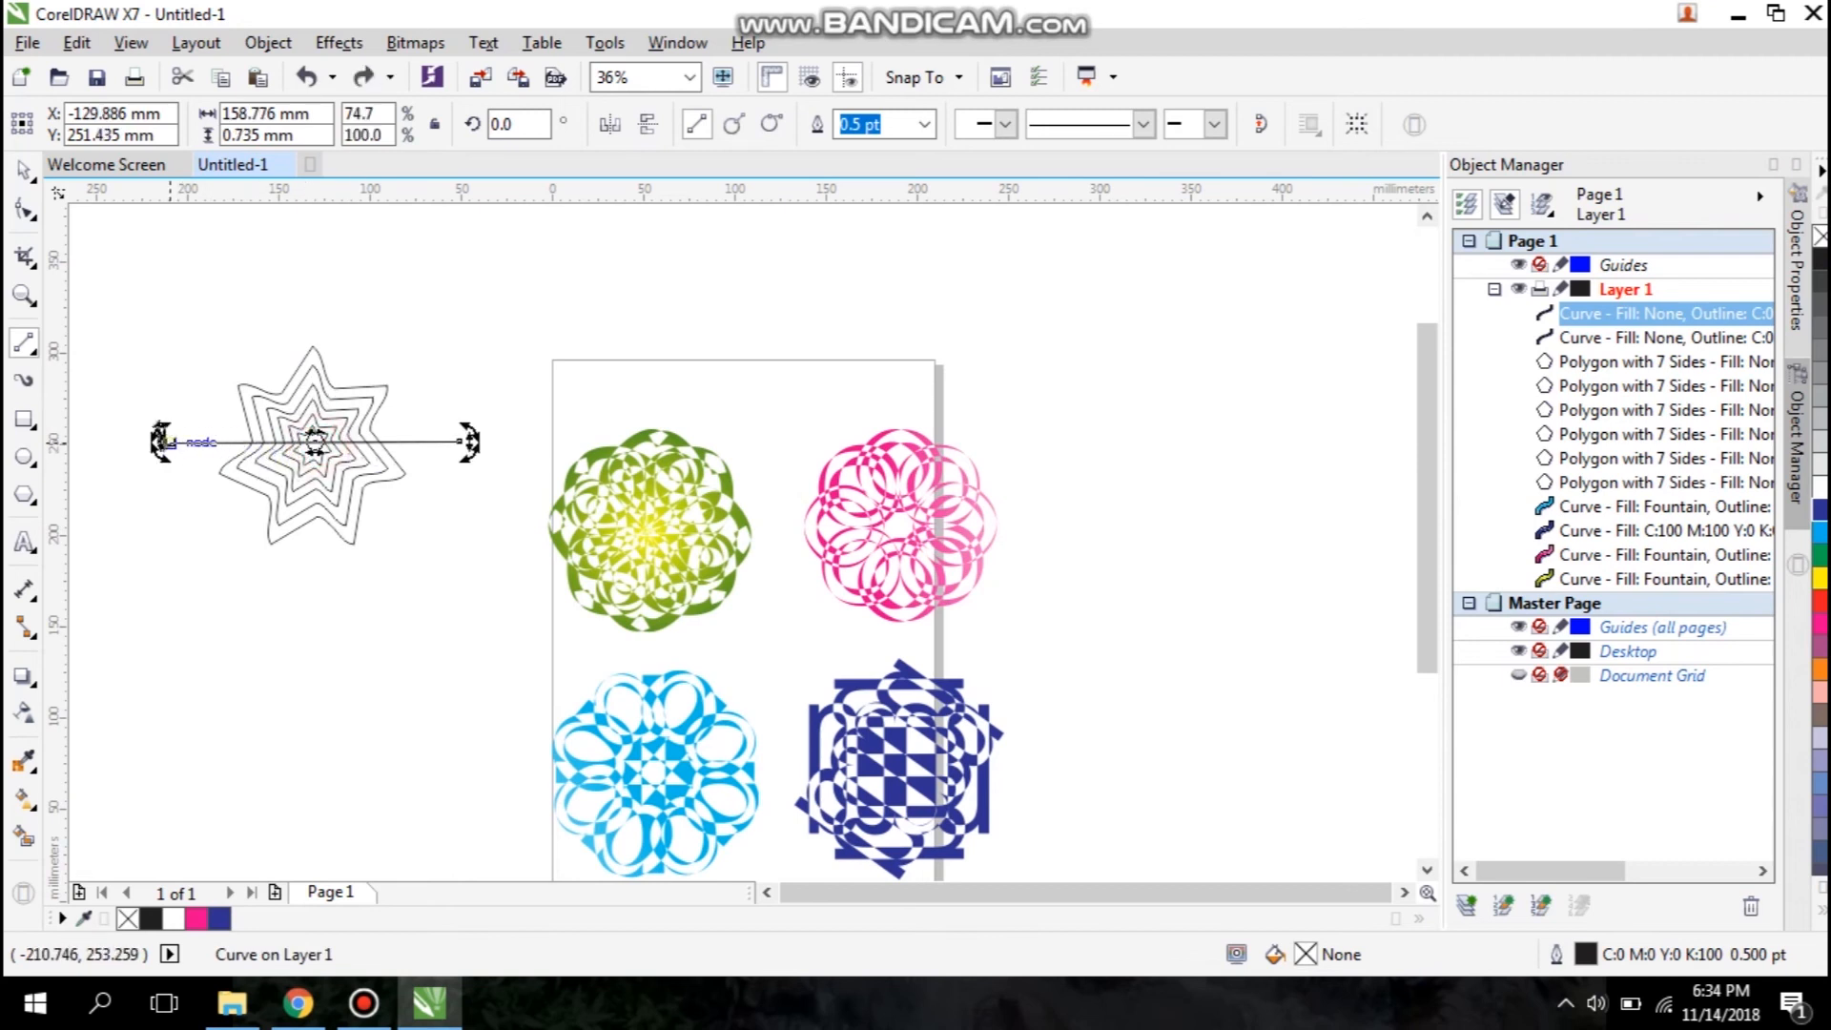